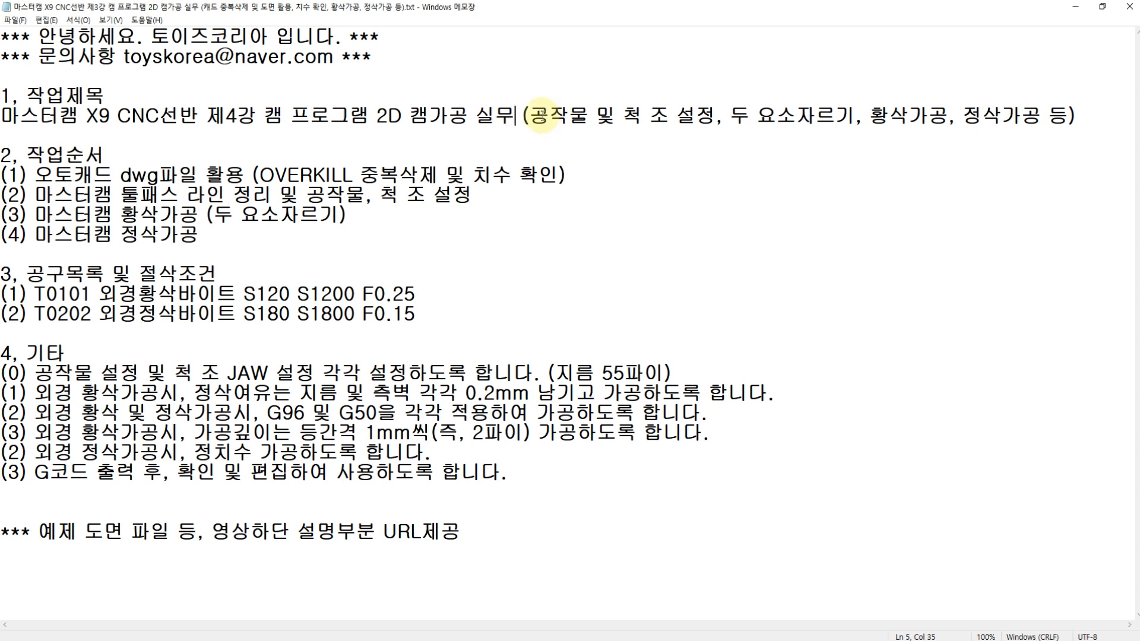
- Read the lesson title's topics in the notes: stock and chuck jaw setup, trimming two entities, roughing and finishing
click(588, 115)
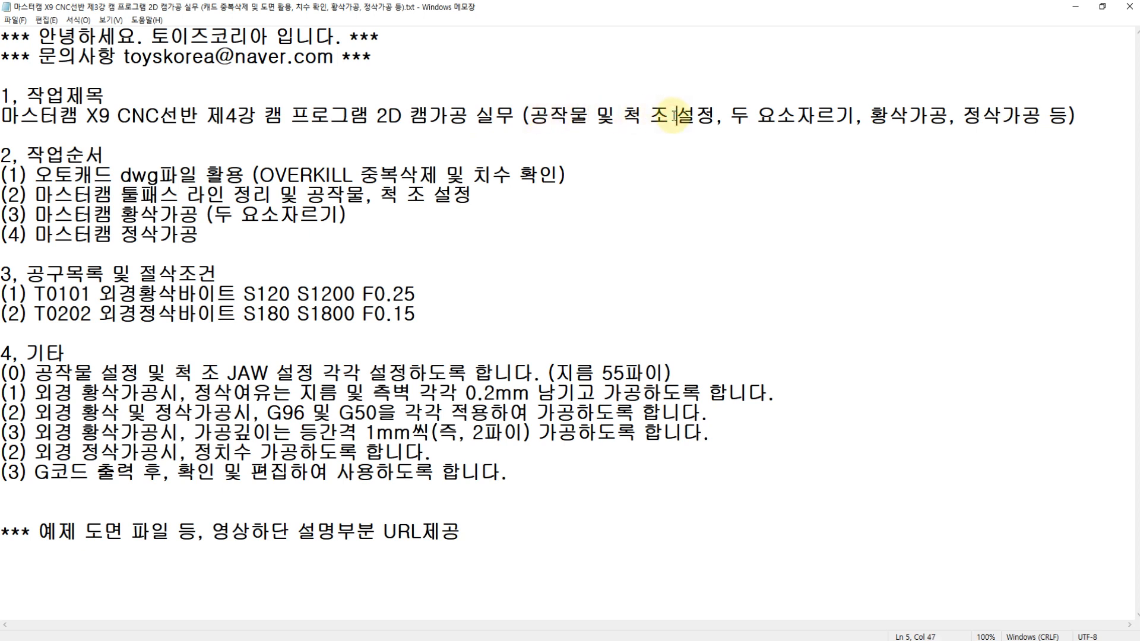
drag(725, 117, 855, 118)
click(846, 117)
click(888, 119)
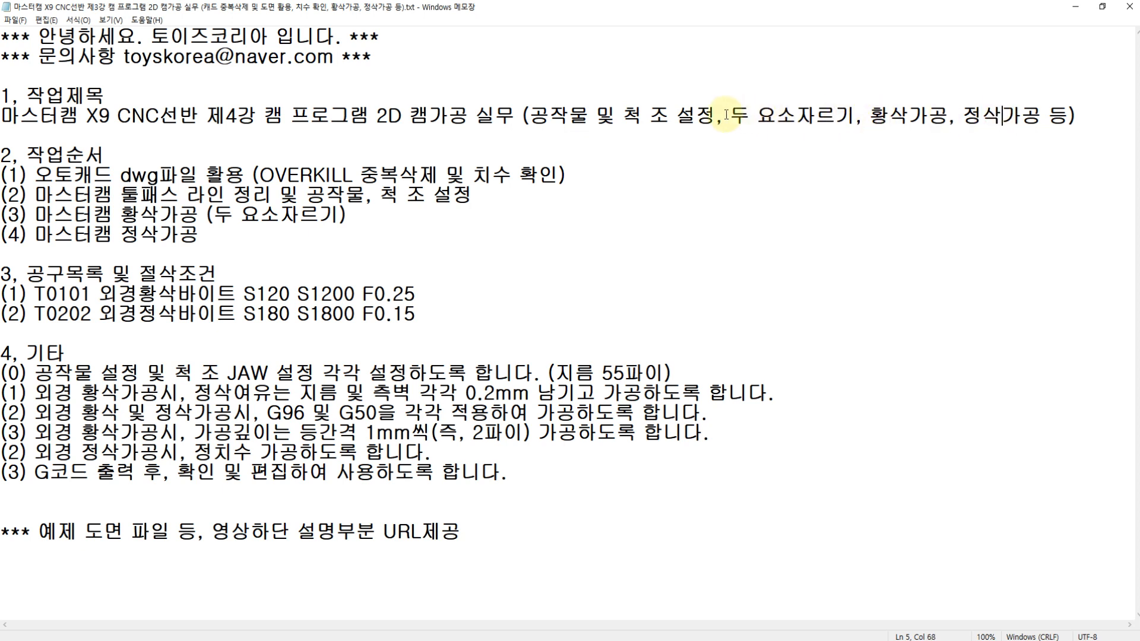
drag(722, 117, 866, 113)
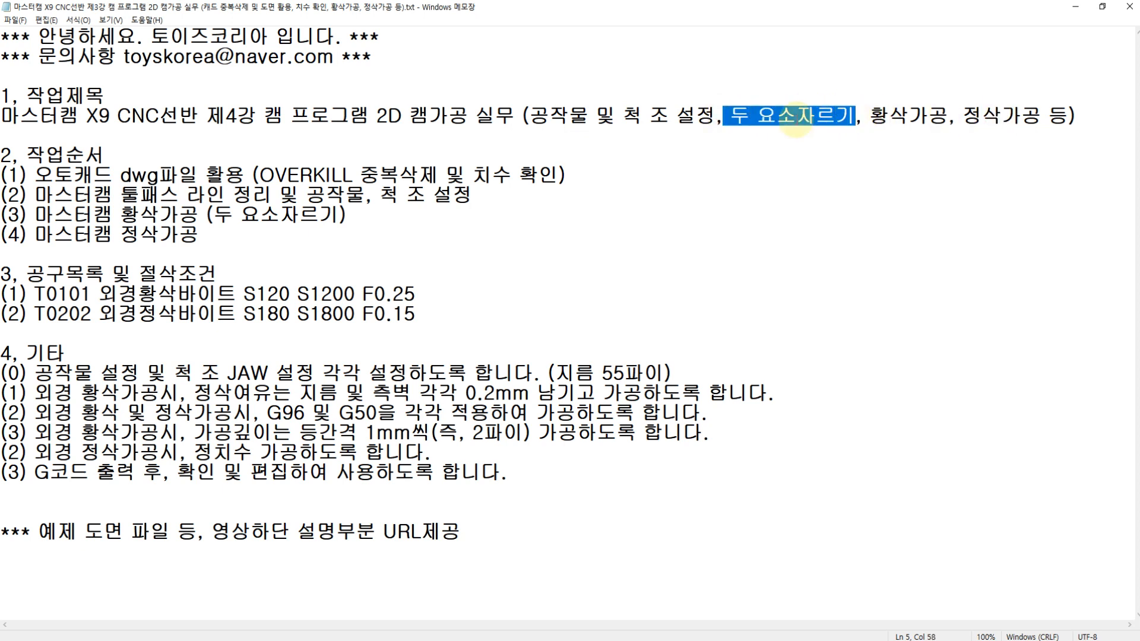
drag(622, 117, 666, 118)
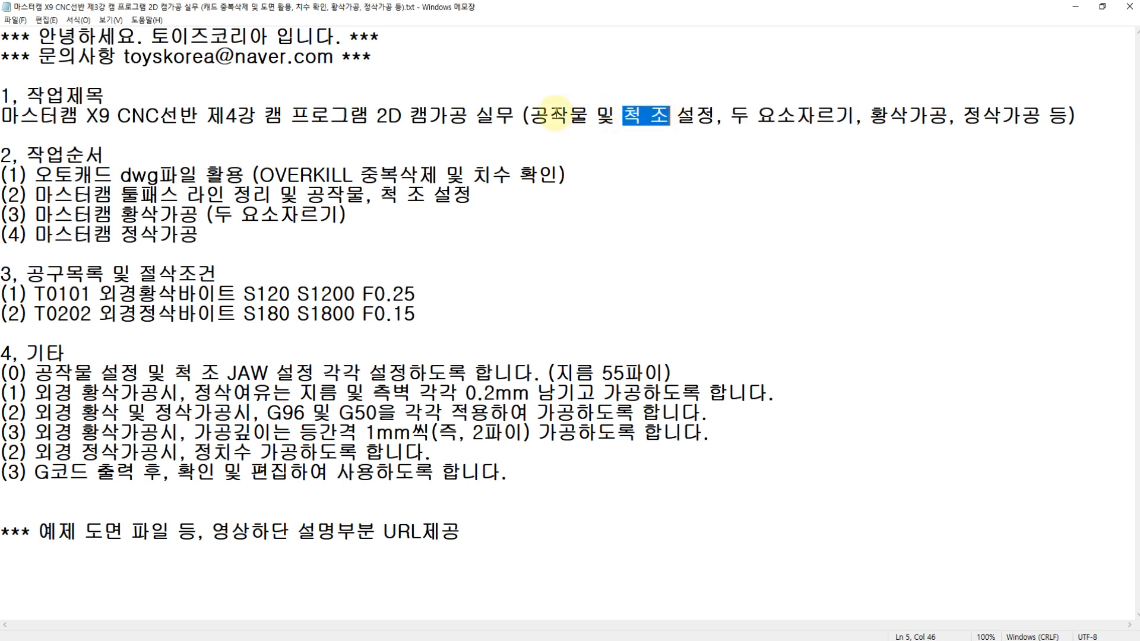
drag(530, 115, 588, 116)
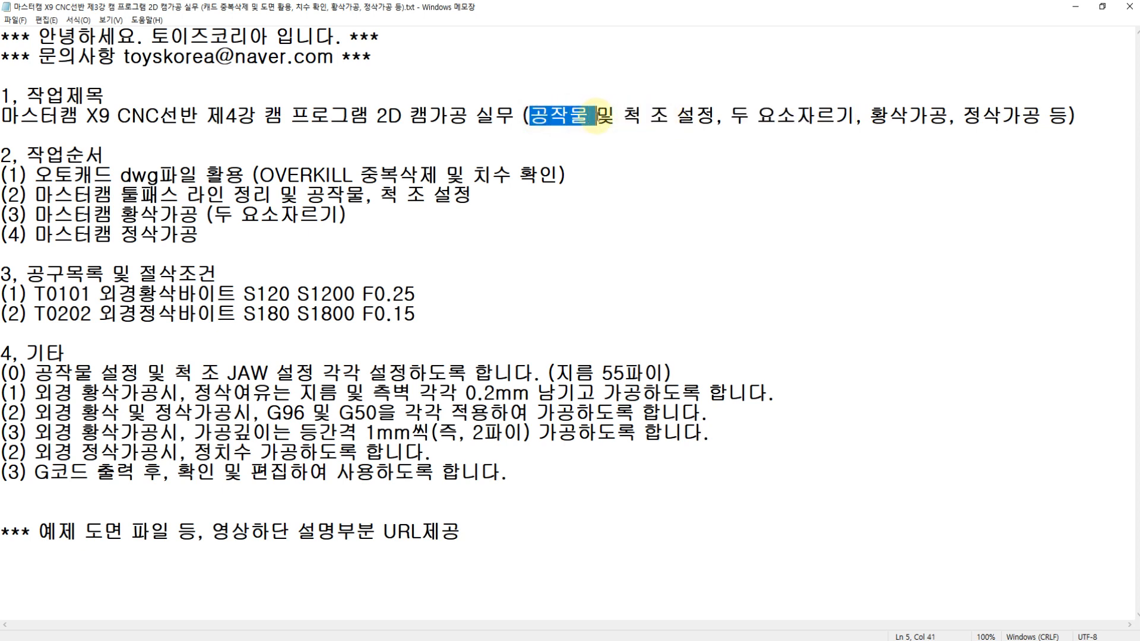
click(601, 116)
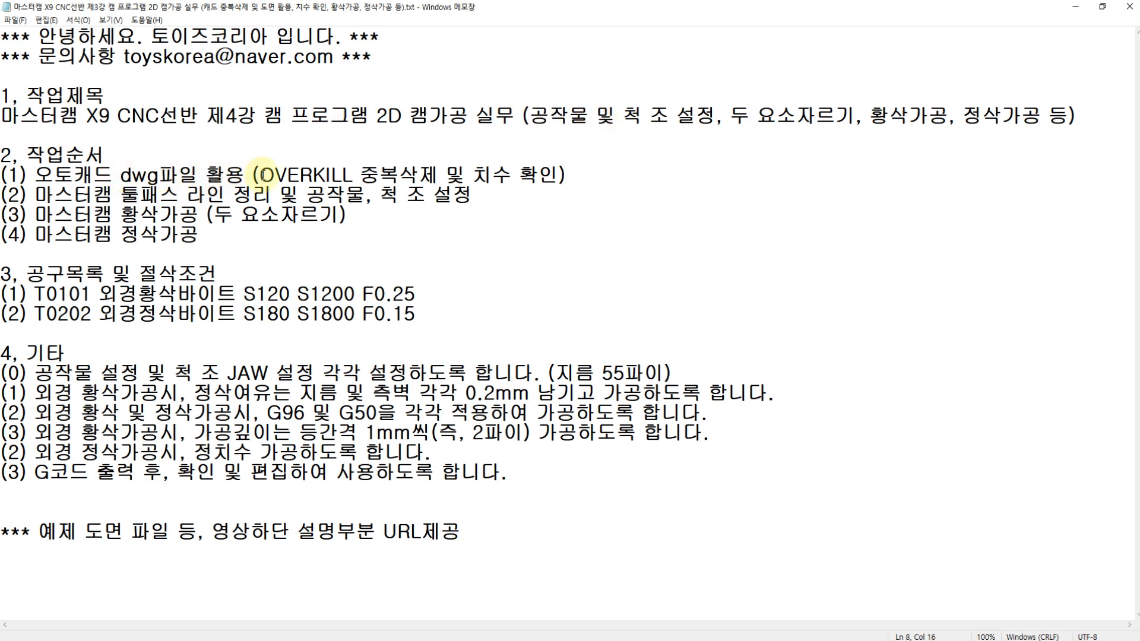
- Review the work order and the machining remarks on stock diameter, roughing allowance and G96/G50 use in the notes
drag(259, 174, 356, 176)
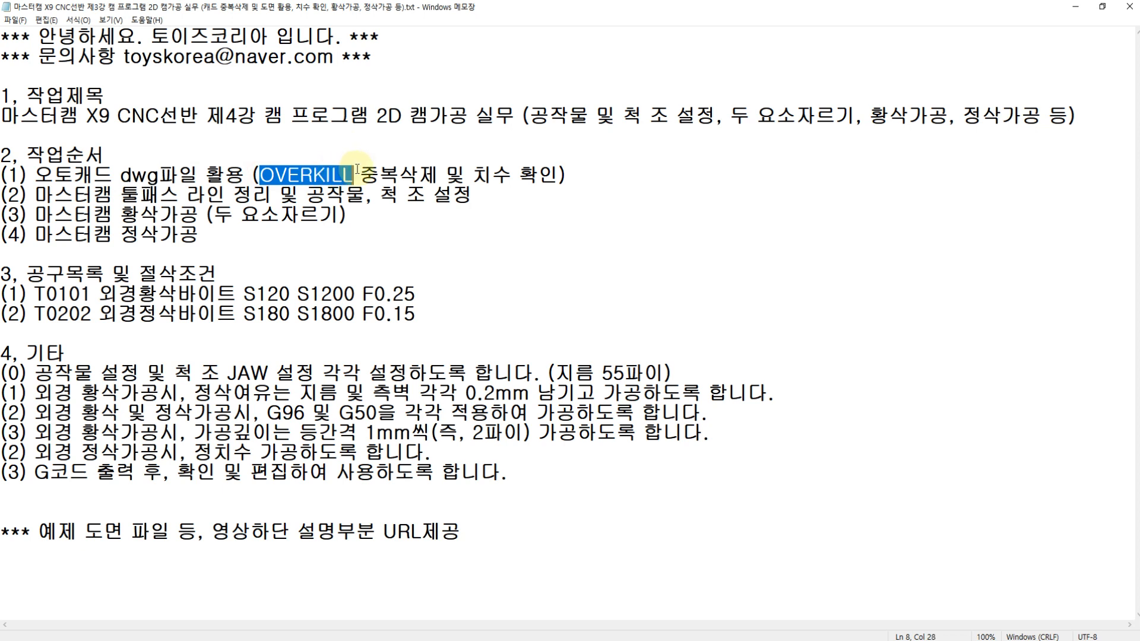
click(509, 176)
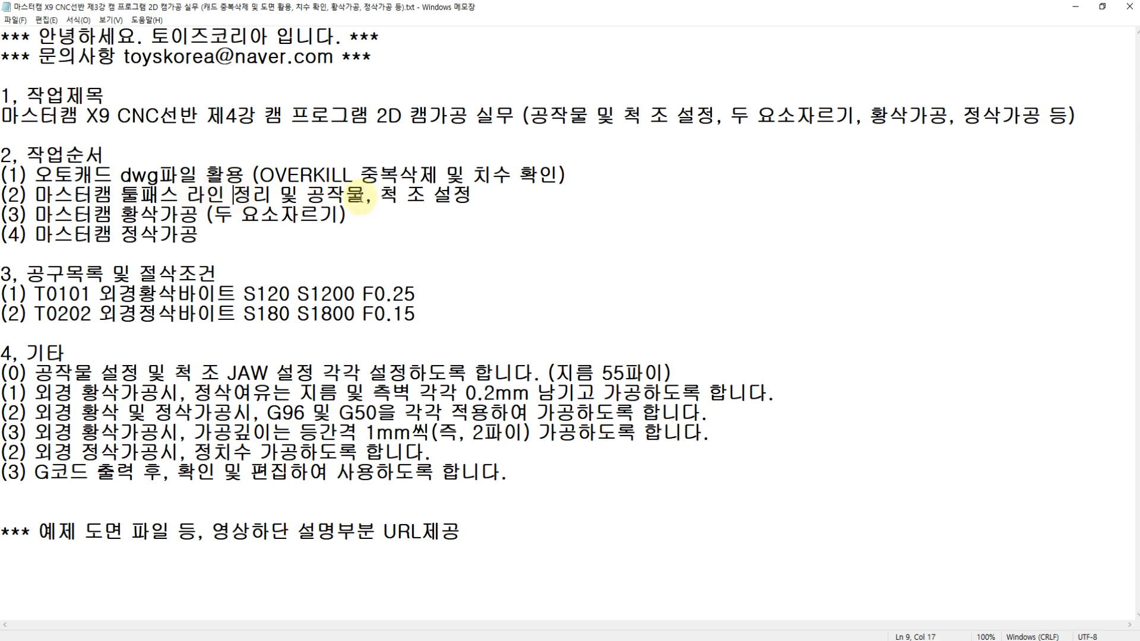
click(407, 196)
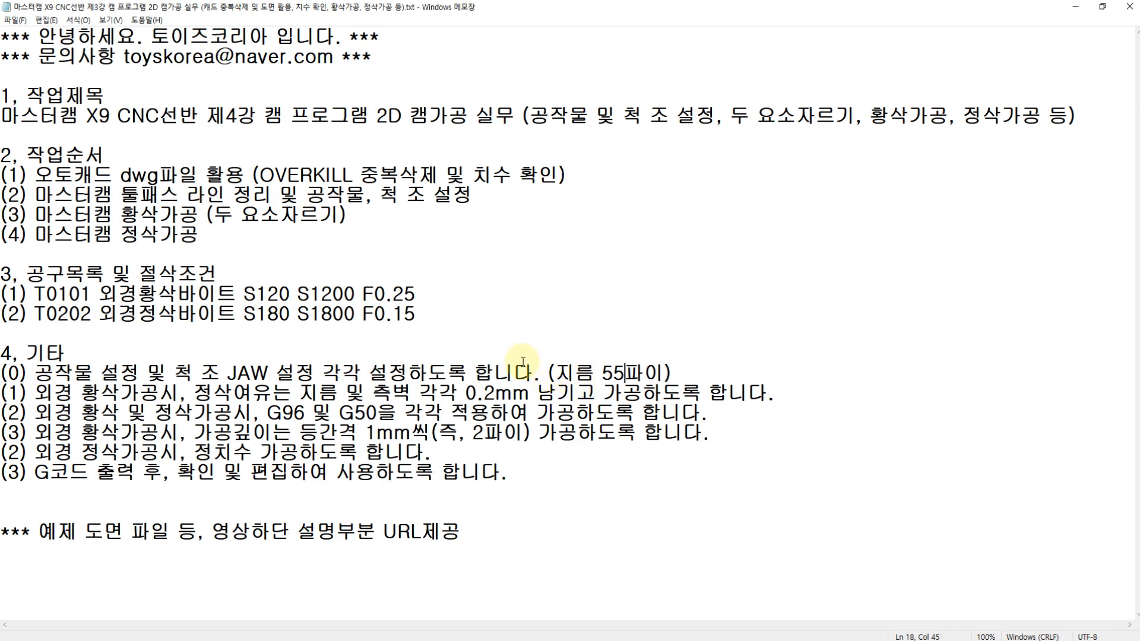
mouse_move(682, 275)
mouse_down()
mouse_move(681, 331)
mouse_move(679, 288)
mouse_up()
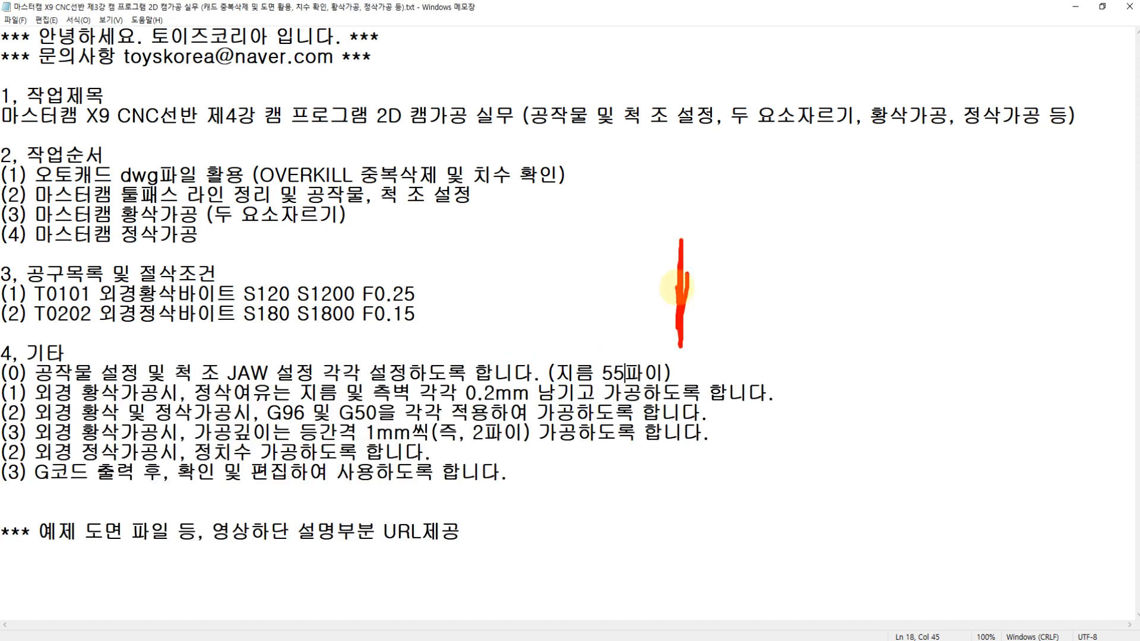
key(Escape)
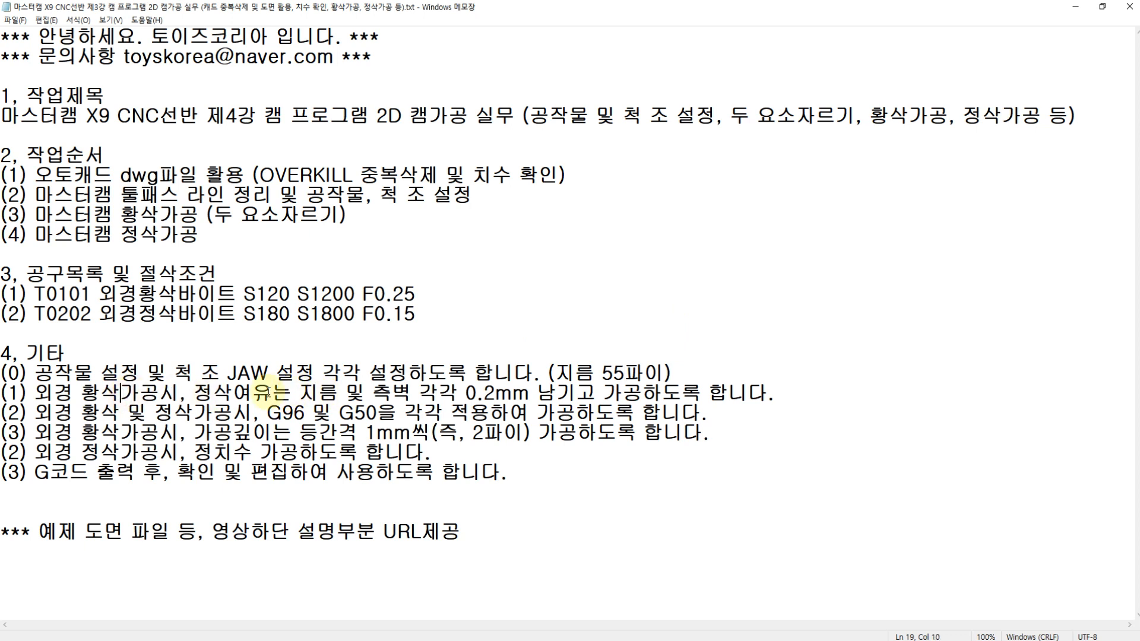
drag(316, 395, 530, 393)
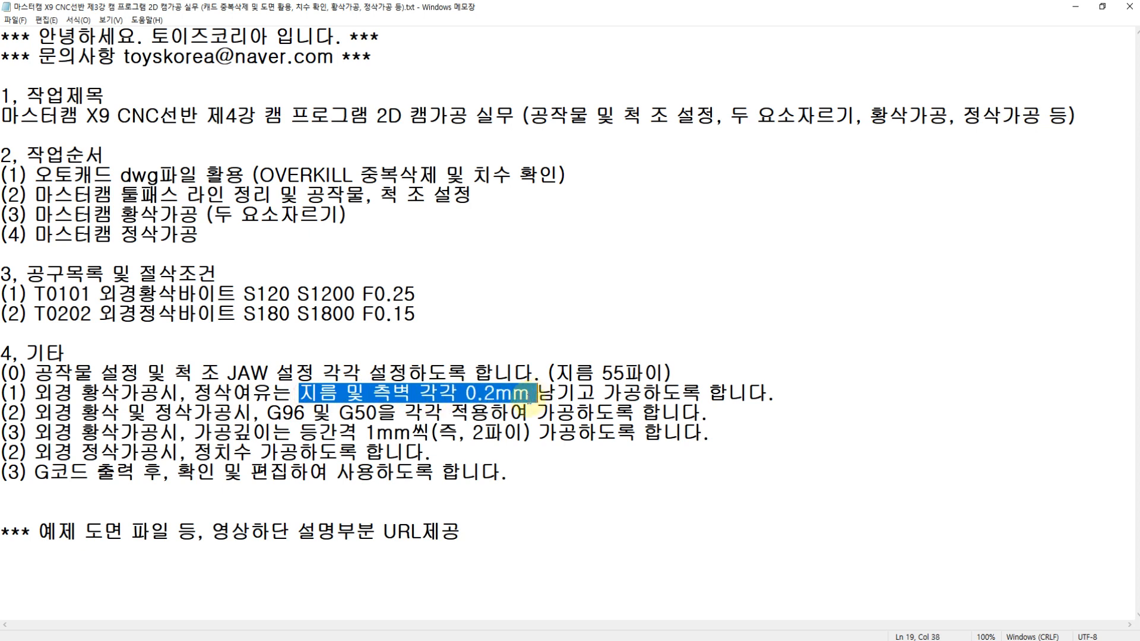
click(378, 413)
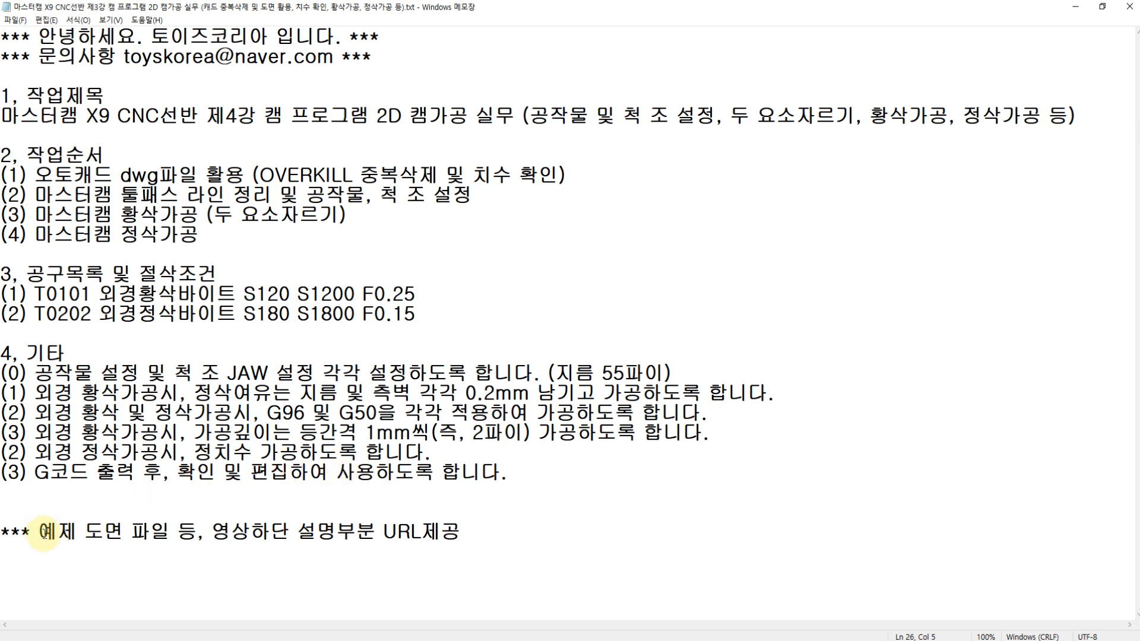
click(119, 96)
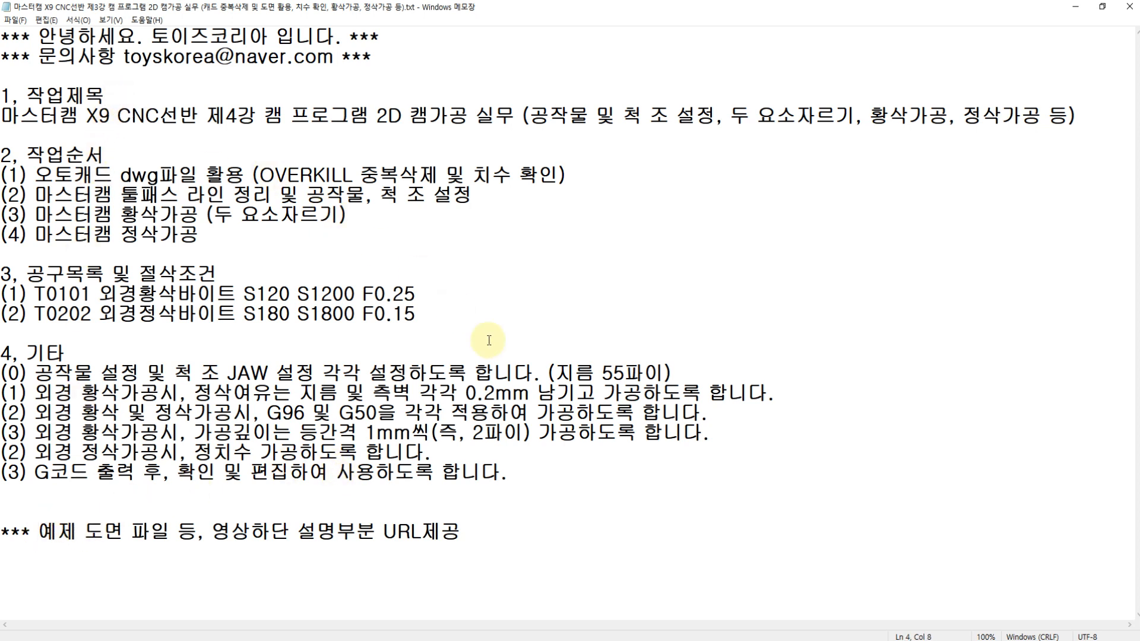
- Switch to AutoCAD and examine the dimensioned stepped shaft in the drawing
key(alt+Tab)
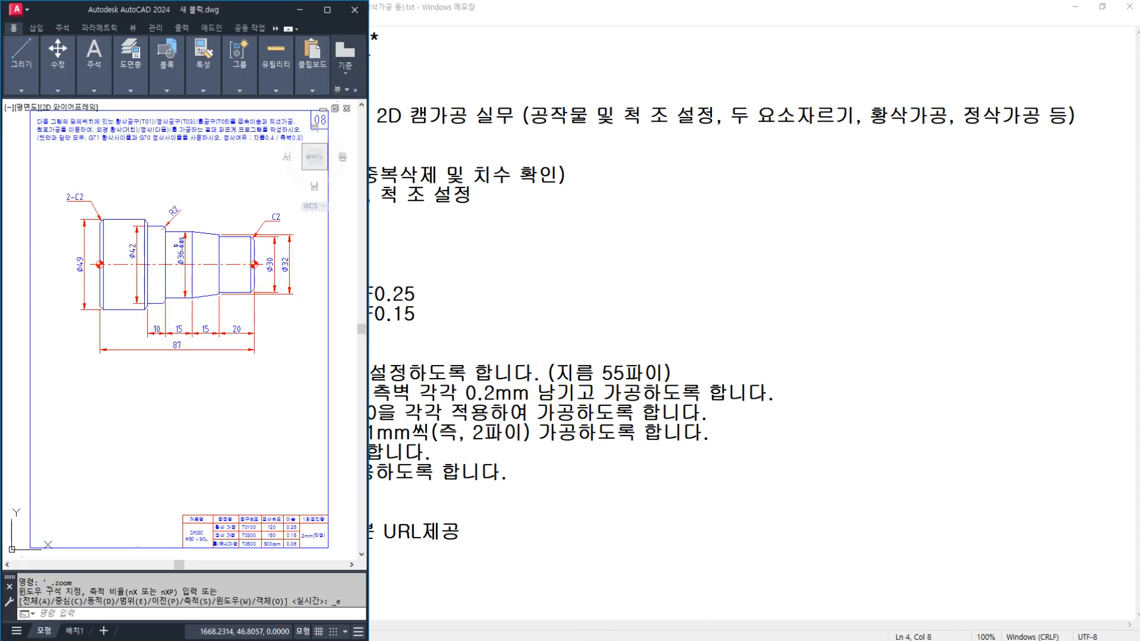
middle_drag(266, 326, 247, 359)
scroll(153, 286, up, 2)
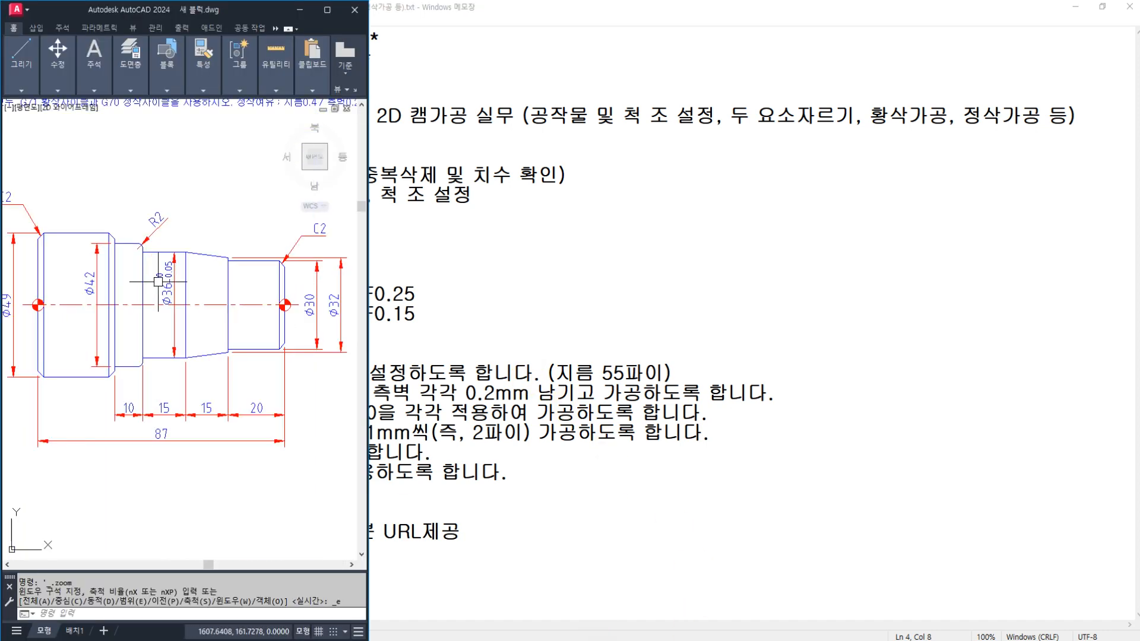
middle_drag(157, 288, 171, 304)
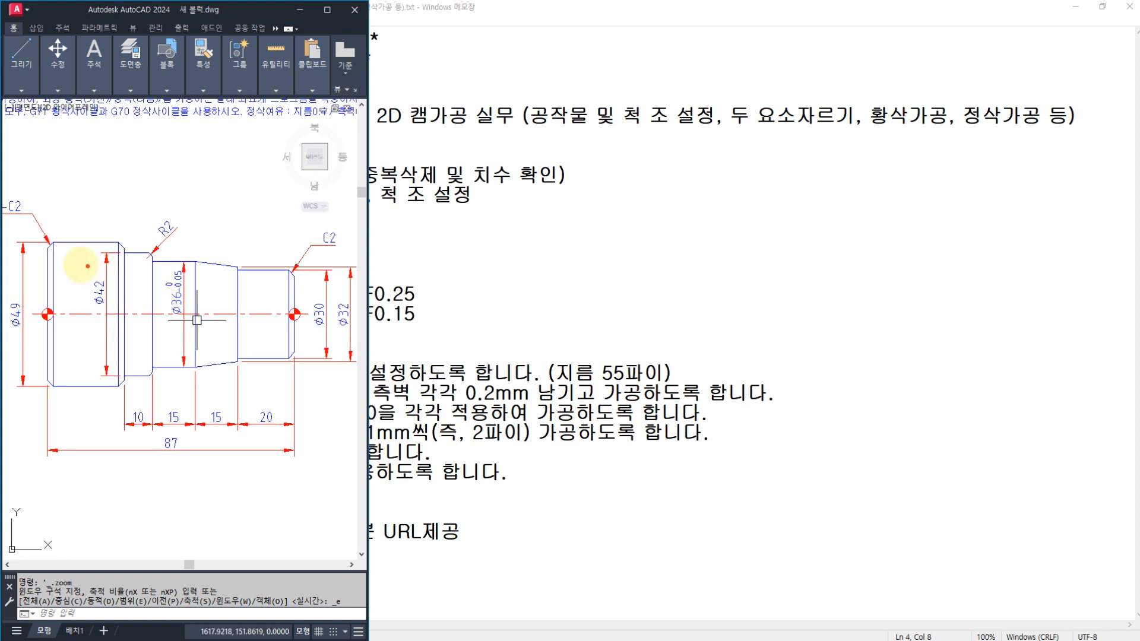
mouse_move(73, 264)
mouse_down()
mouse_move(19, 242)
mouse_move(73, 262)
mouse_up()
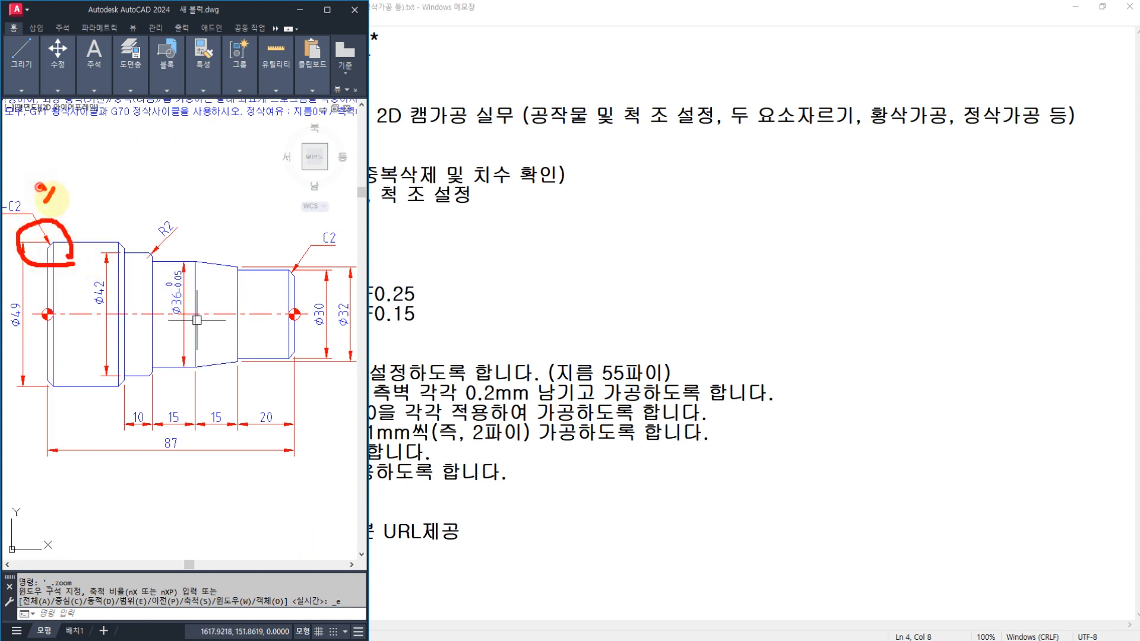
drag(39, 187, 56, 205)
mouse_move(141, 410)
mouse_down()
mouse_move(89, 293)
mouse_move(248, 229)
mouse_move(326, 355)
mouse_move(196, 407)
mouse_up()
key(Escape)
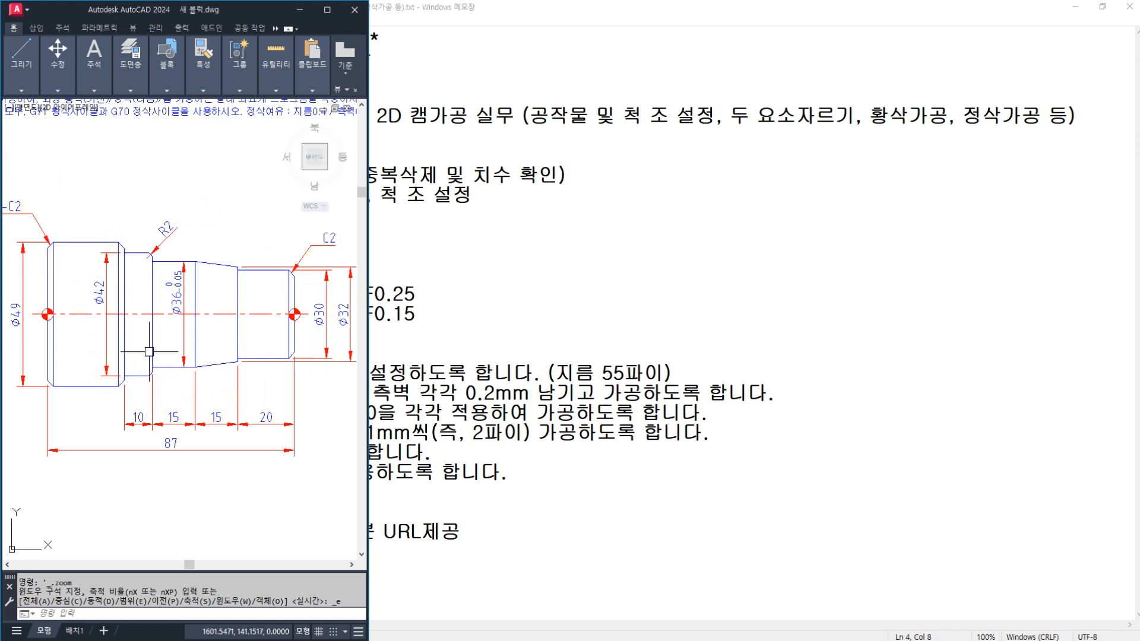
key(ctrl+2)
mouse_move(261, 152)
mouse_down()
mouse_move(274, 187)
mouse_move(312, 160)
mouse_move(325, 177)
mouse_up()
mouse_move(732, 252)
mouse_down()
mouse_move(522, 251)
mouse_move(540, 373)
mouse_up()
mouse_move(733, 262)
mouse_down()
mouse_move(730, 355)
mouse_move(742, 358)
mouse_up()
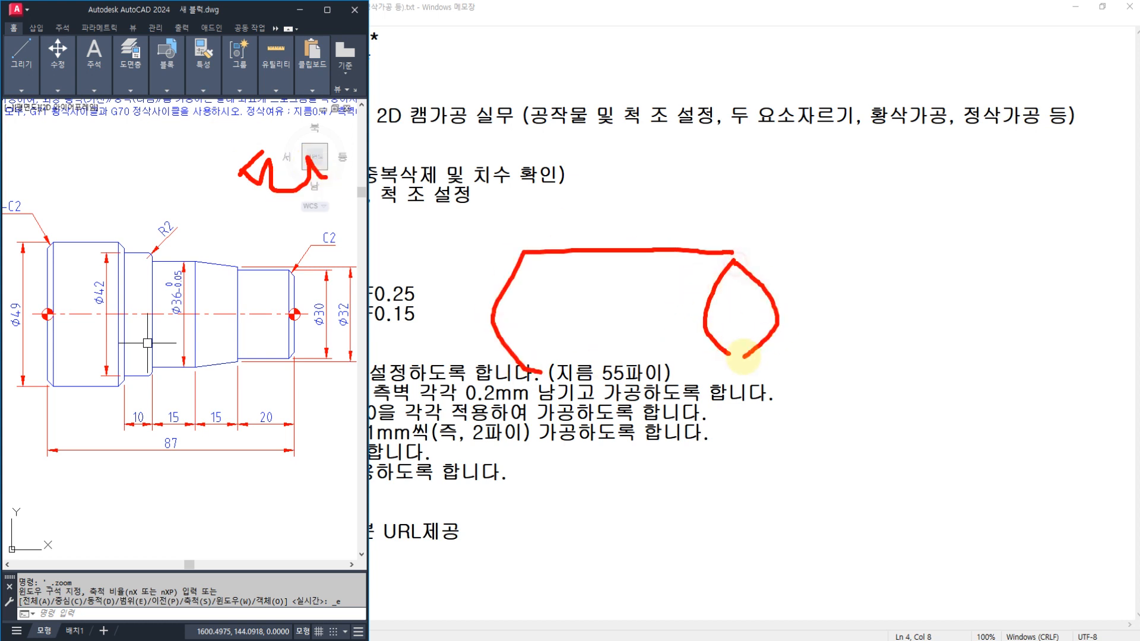
drag(509, 376, 725, 360)
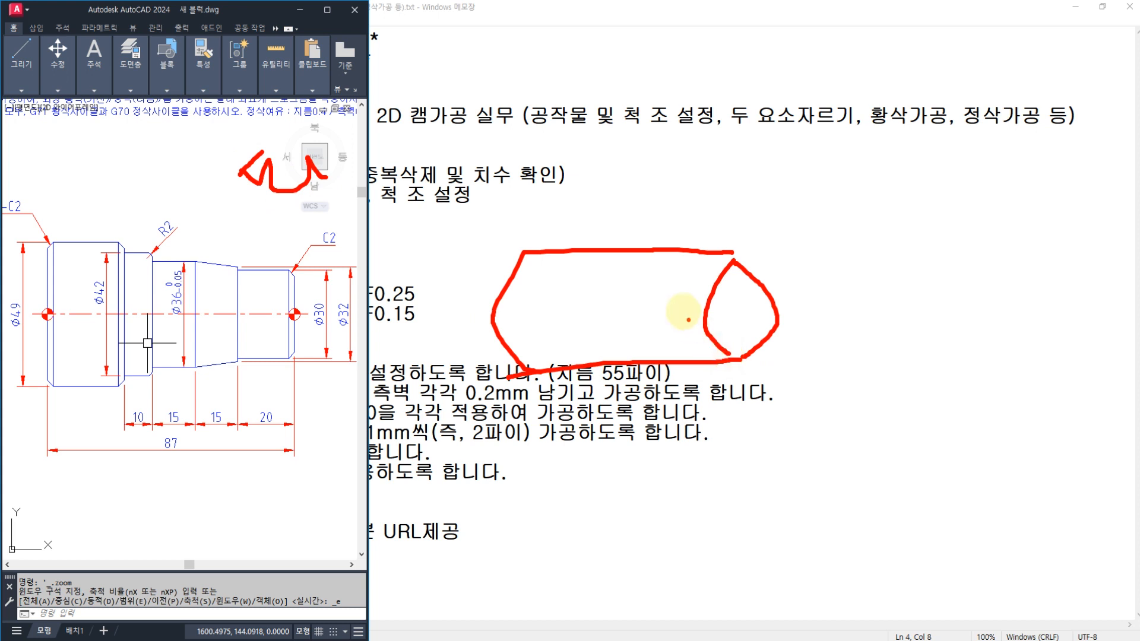
drag(787, 248, 570, 243)
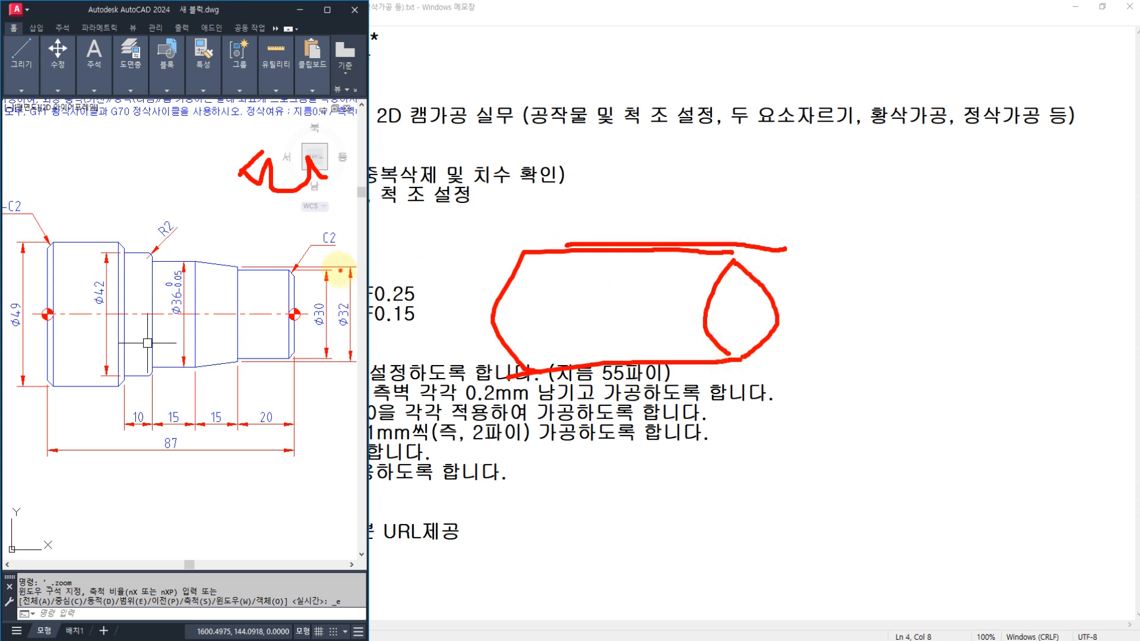
drag(331, 252, 86, 252)
mouse_move(538, 272)
mouse_down()
mouse_move(502, 196)
mouse_move(191, 214)
mouse_move(291, 260)
mouse_up()
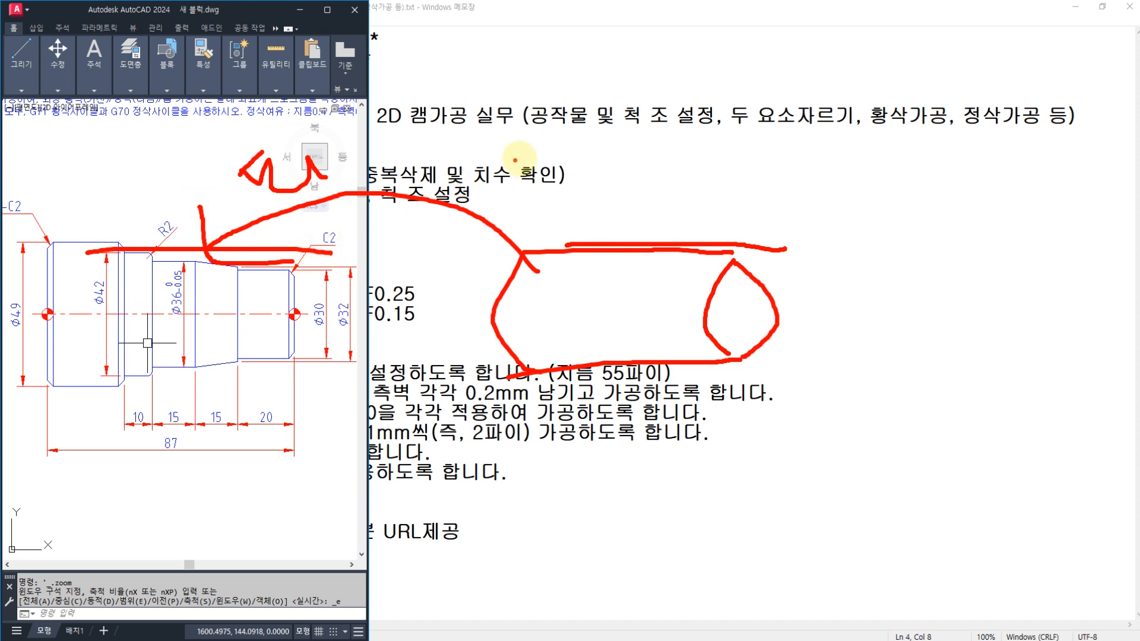
drag(503, 156, 543, 202)
drag(559, 150, 504, 196)
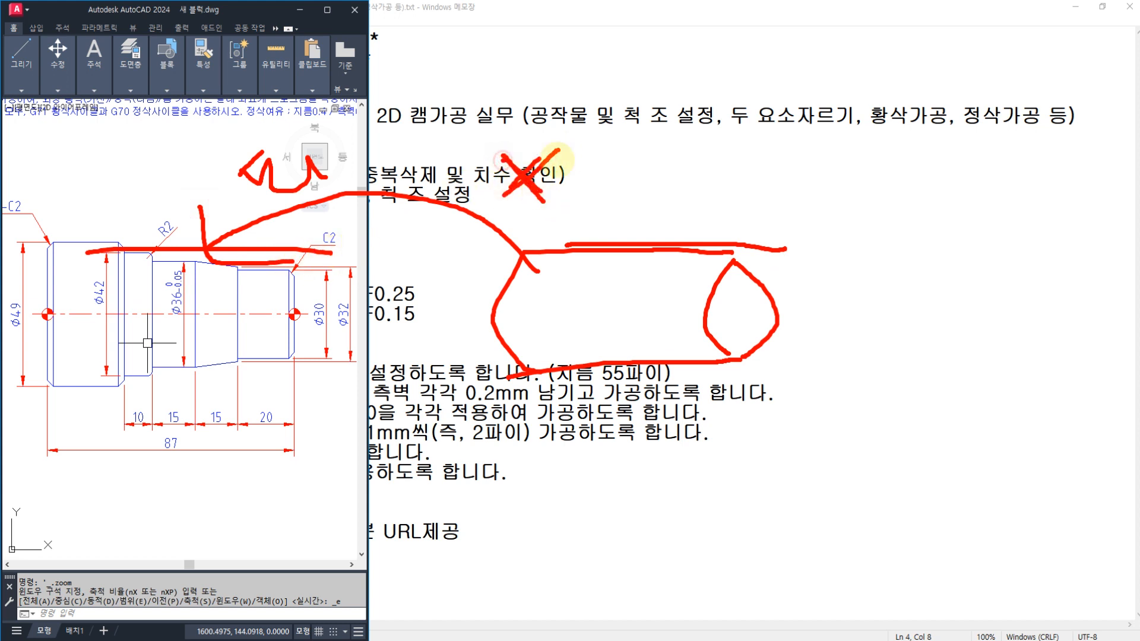
drag(566, 138, 504, 195)
drag(532, 280, 548, 274)
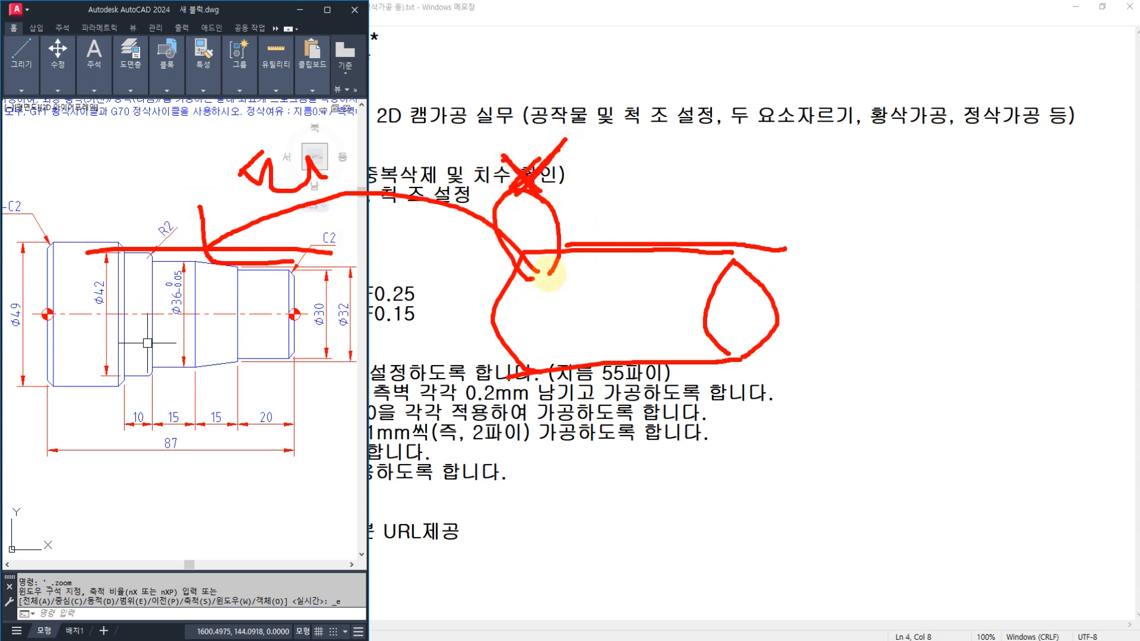
mouse_move(508, 411)
mouse_down()
mouse_move(524, 364)
mouse_move(534, 410)
mouse_up()
mouse_move(512, 268)
mouse_down()
mouse_move(436, 397)
mouse_move(452, 394)
mouse_up()
drag(429, 345, 439, 432)
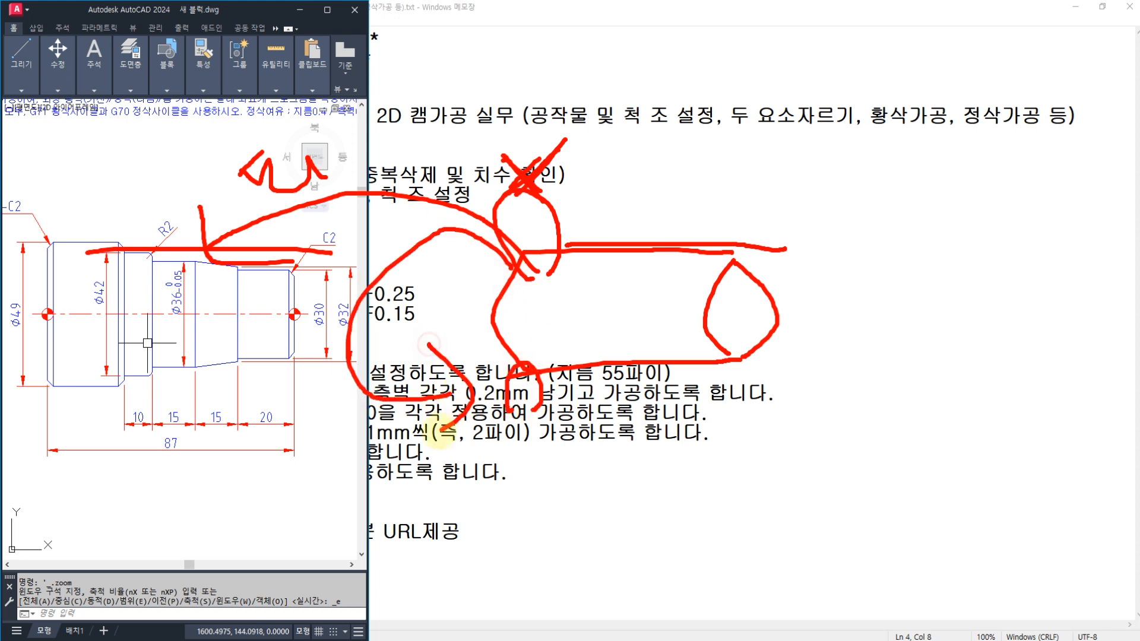
mouse_move(559, 240)
mouse_down()
mouse_move(546, 337)
mouse_move(534, 271)
mouse_move(527, 345)
mouse_up()
mouse_move(533, 239)
mouse_down()
mouse_move(443, 323)
mouse_move(482, 365)
mouse_up()
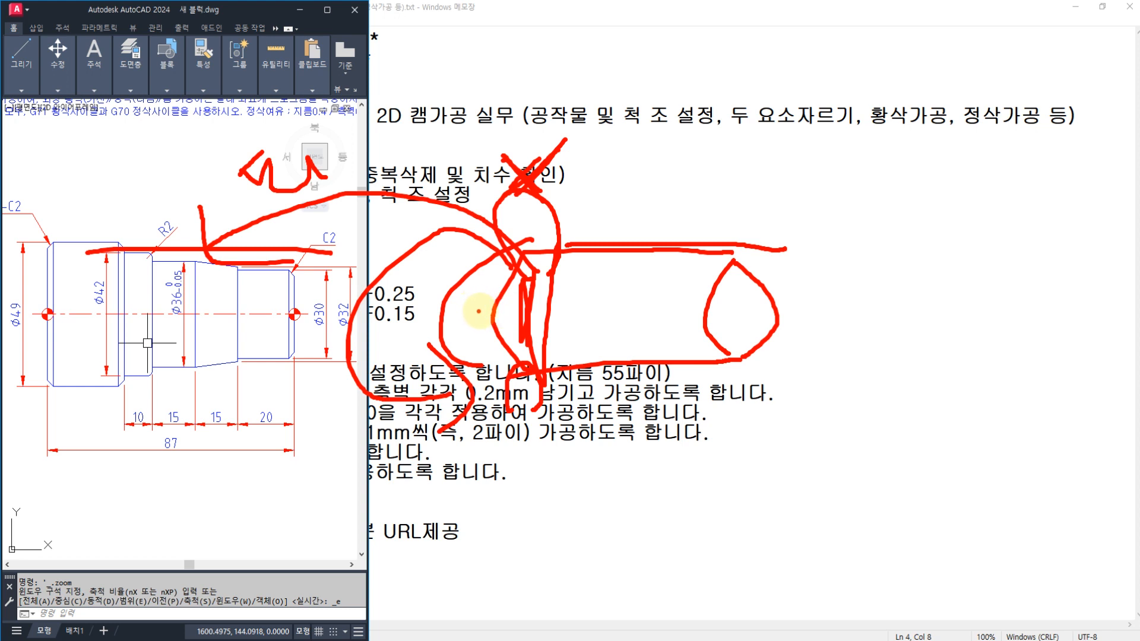
mouse_move(552, 253)
mouse_down()
mouse_move(525, 329)
mouse_move(537, 261)
mouse_up()
key(Escape)
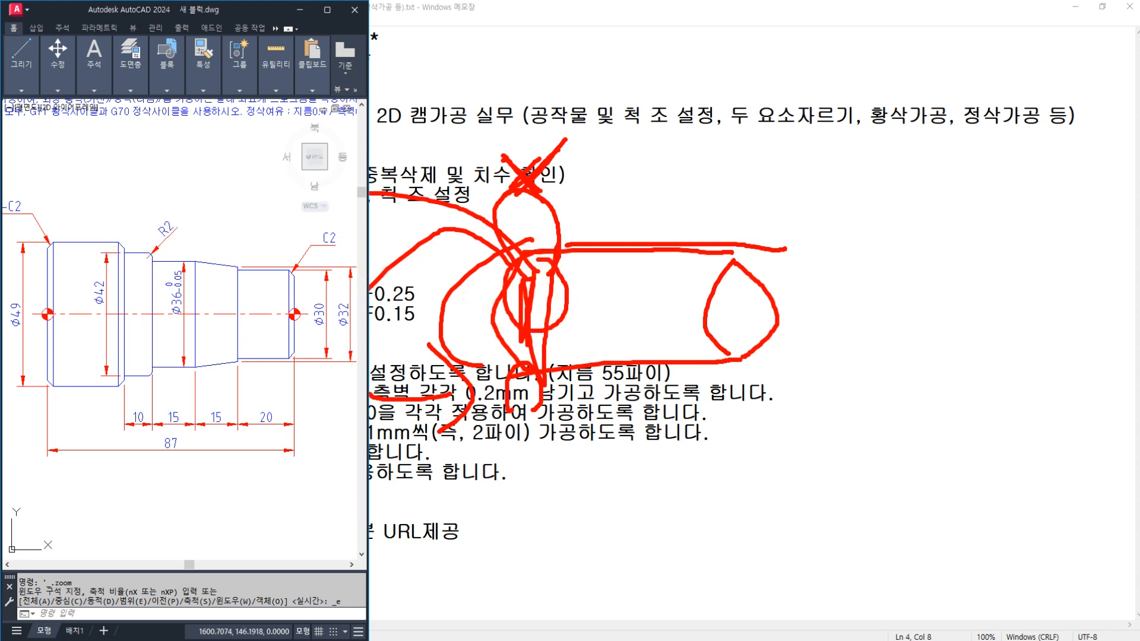
key(Escape)
key(Escape)
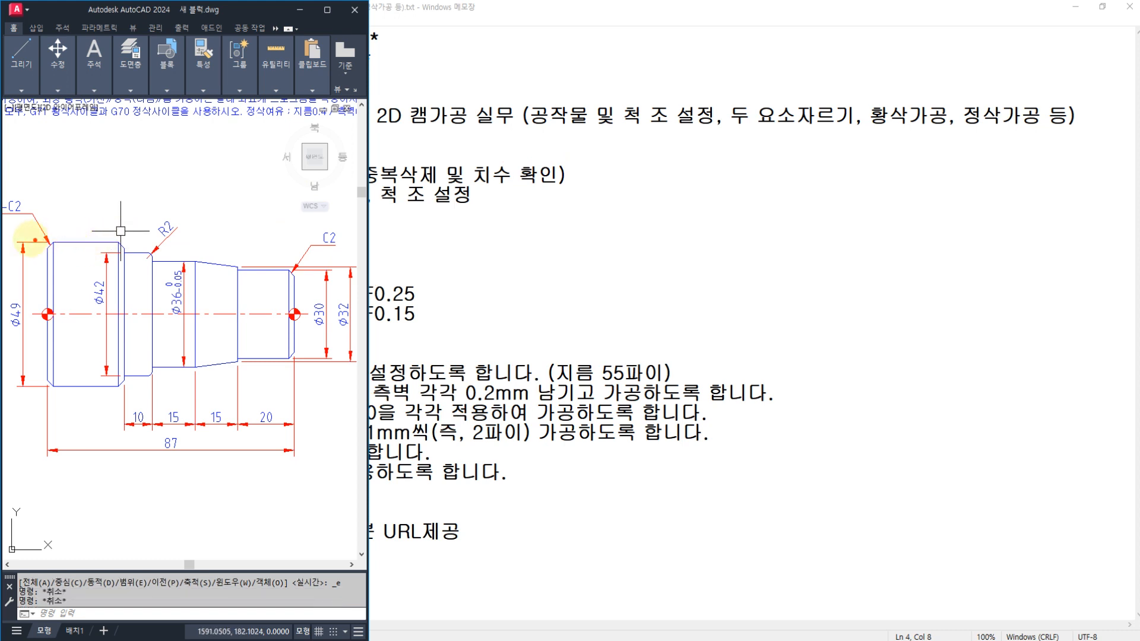
mouse_move(39, 239)
mouse_down()
mouse_move(65, 241)
mouse_move(69, 168)
mouse_up()
drag(34, 239, 33, 161)
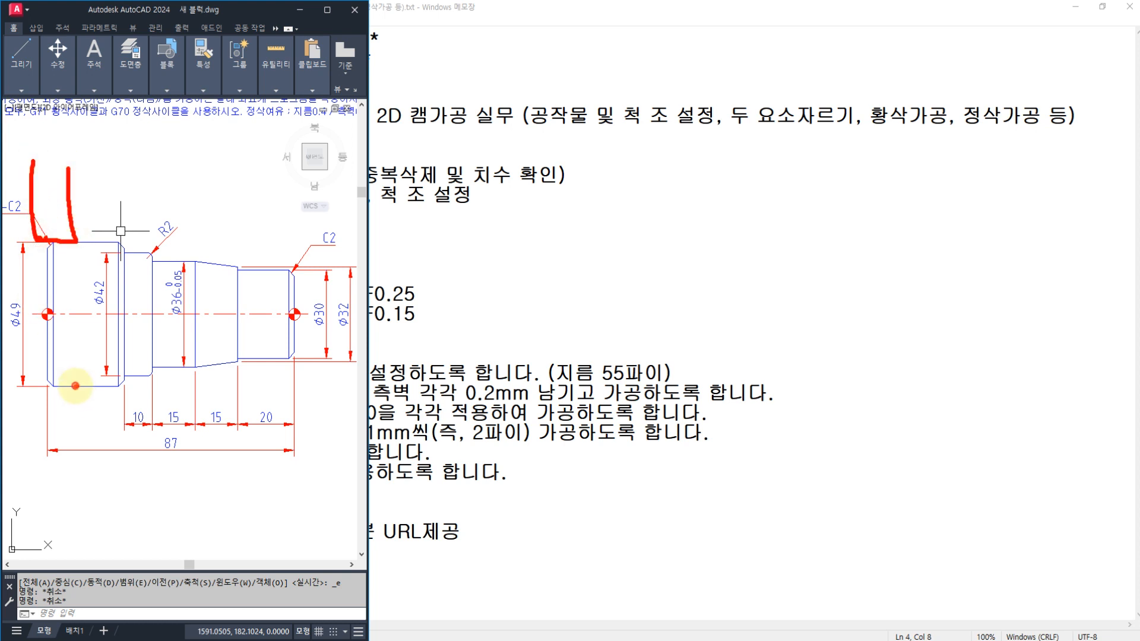
drag(76, 386, 70, 475)
mouse_move(33, 389)
mouse_down()
mouse_move(68, 390)
mouse_move(49, 479)
mouse_move(37, 484)
mouse_up()
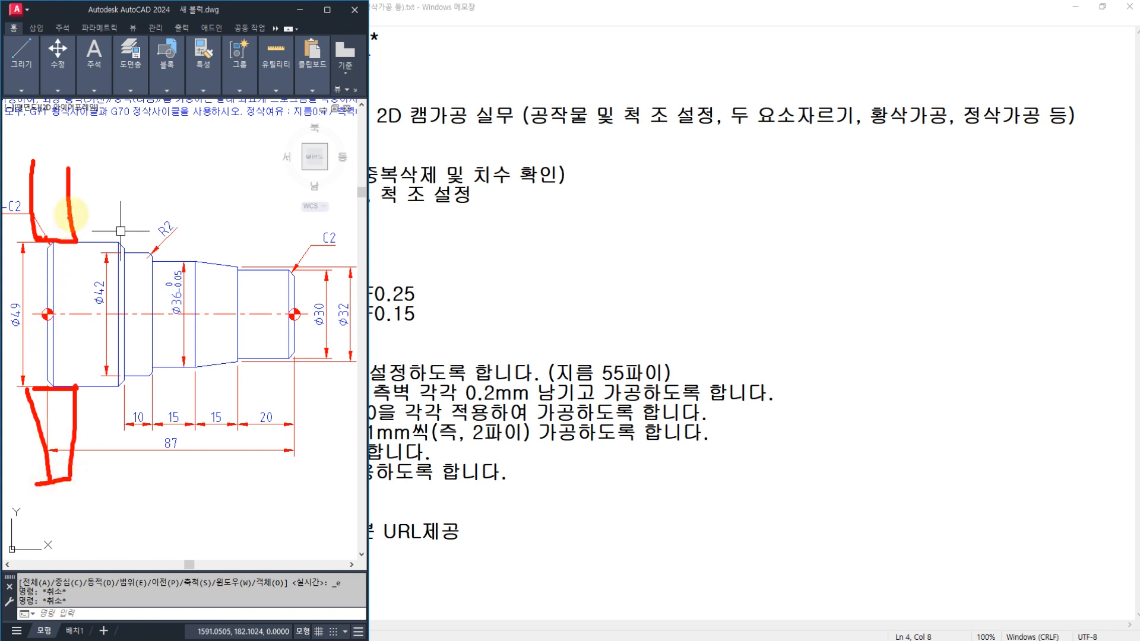
mouse_move(73, 180)
mouse_down()
mouse_move(76, 127)
mouse_move(37, 107)
mouse_move(43, 177)
mouse_up()
mouse_move(117, 308)
mouse_down()
mouse_move(86, 321)
mouse_move(110, 354)
mouse_move(125, 351)
mouse_up()
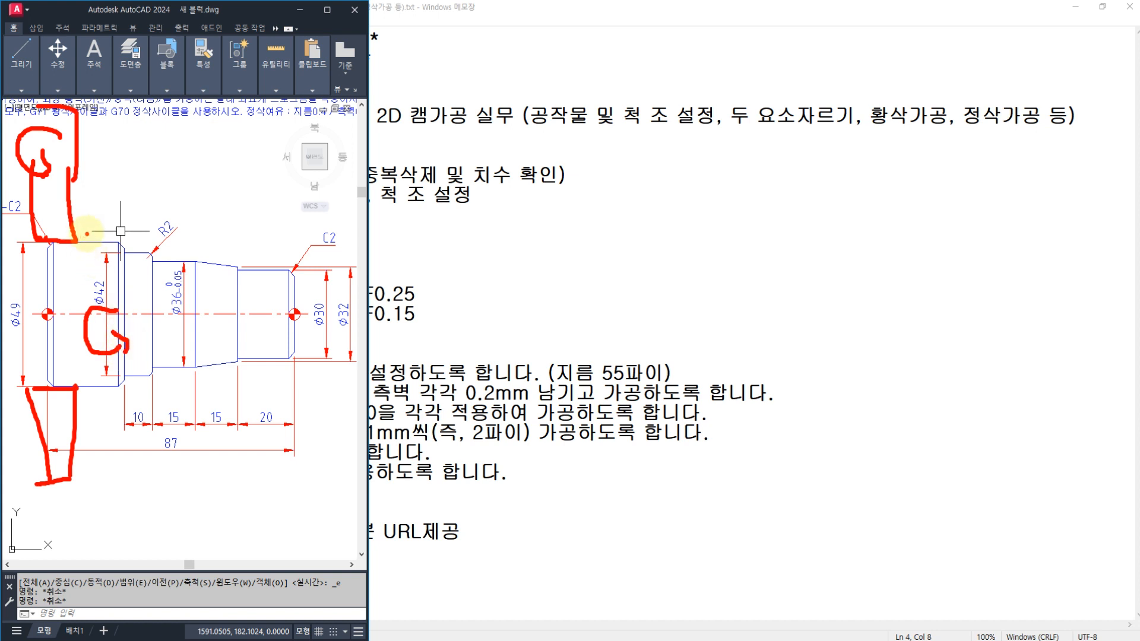
key(e)
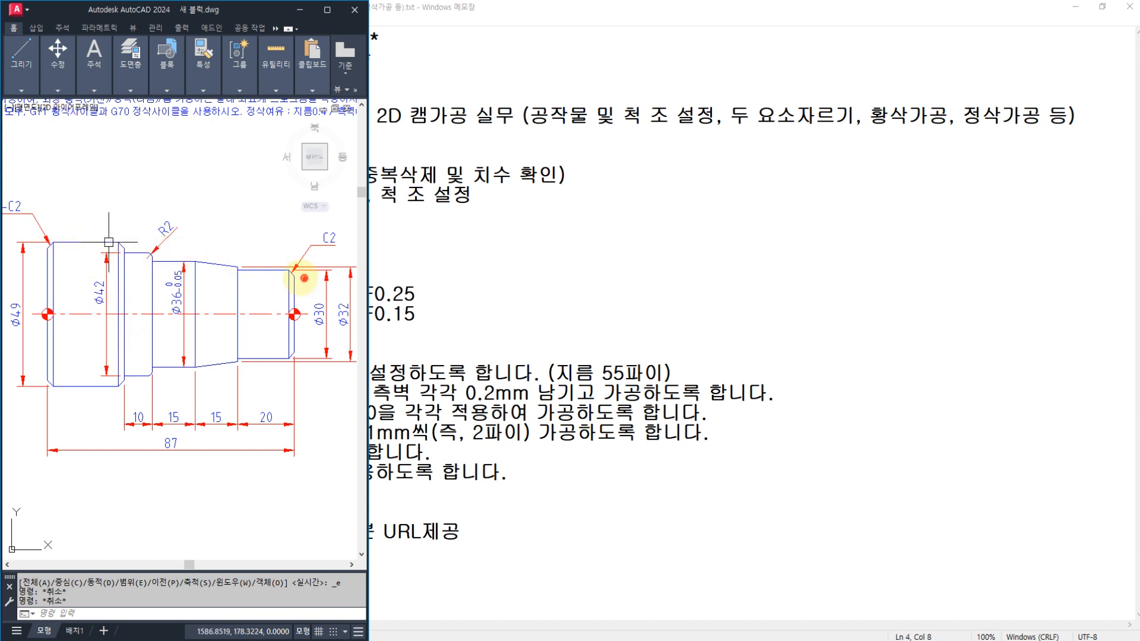
mouse_move(305, 278)
mouse_down()
mouse_move(57, 243)
mouse_move(46, 254)
mouse_move(71, 254)
mouse_move(95, 182)
mouse_up()
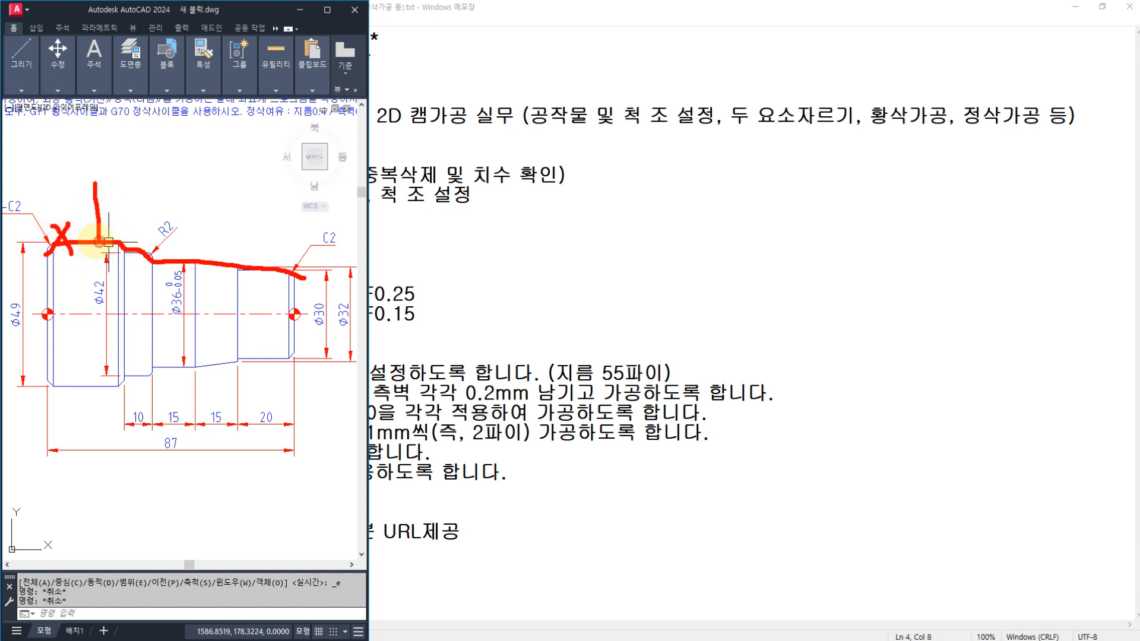
drag(98, 242, 21, 242)
drag(96, 185, 10, 191)
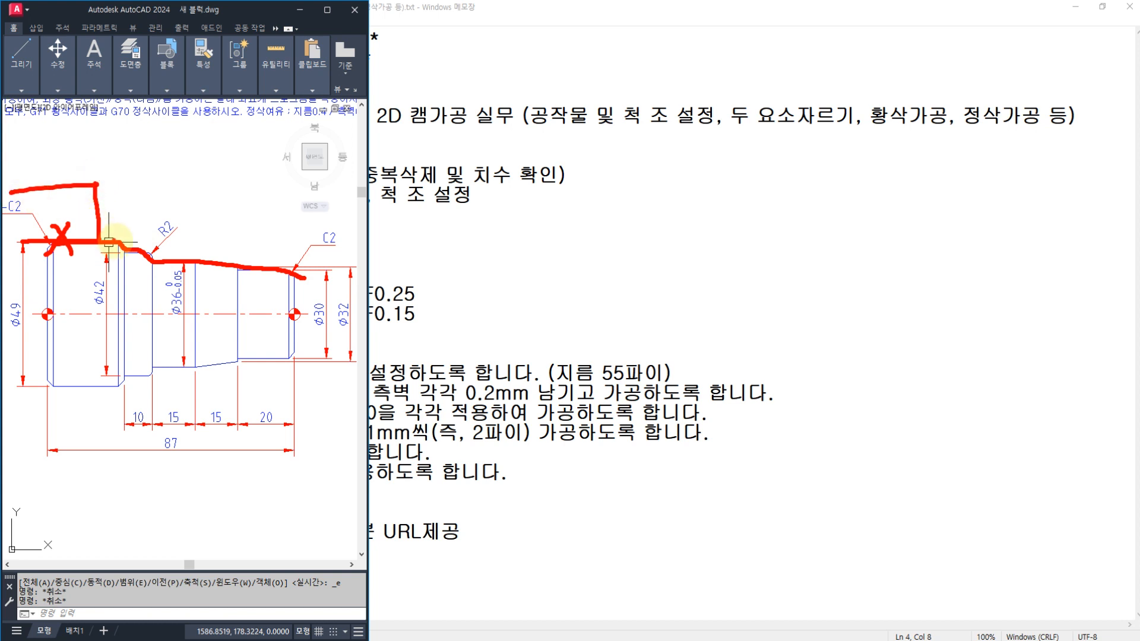
mouse_move(121, 236)
mouse_down()
mouse_move(98, 248)
mouse_move(118, 244)
mouse_up()
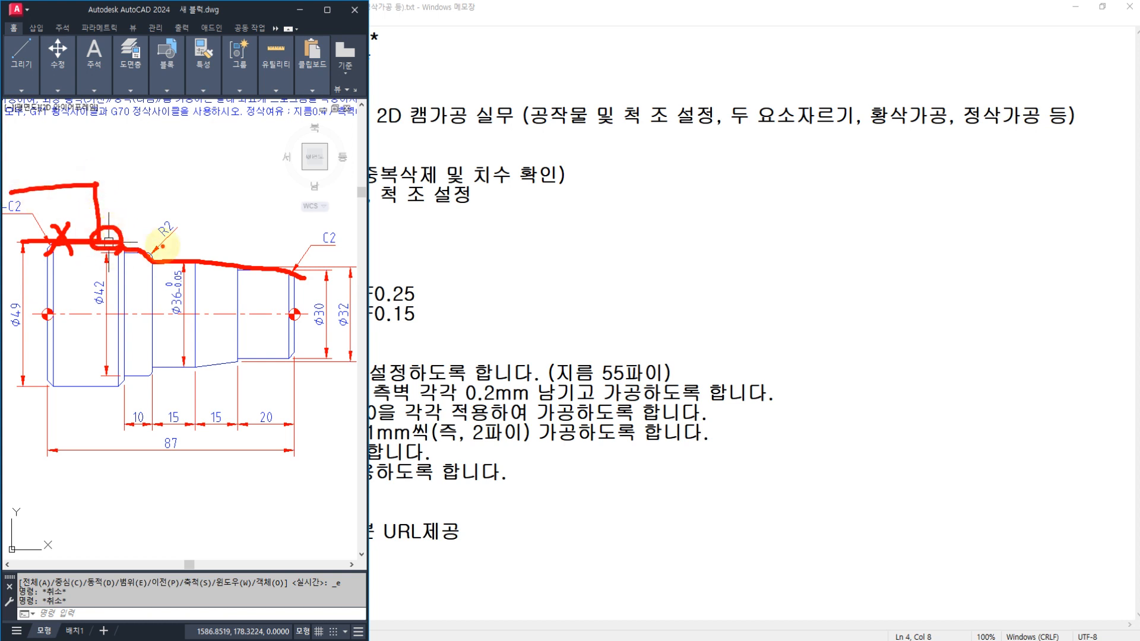
key(Escape)
click(522, 389)
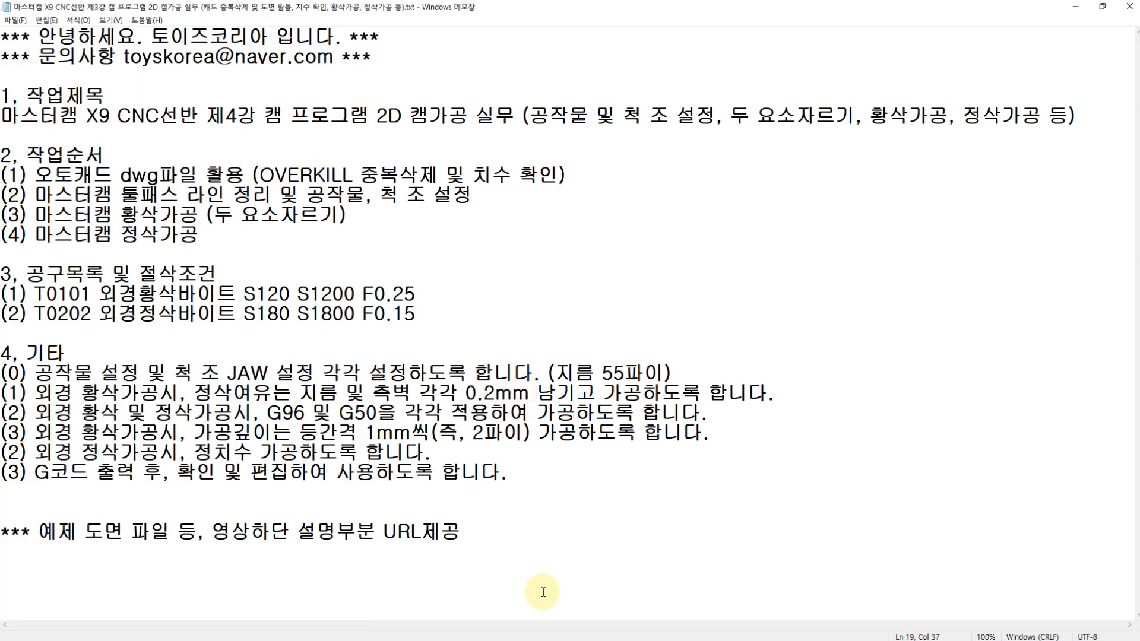
click(544, 640)
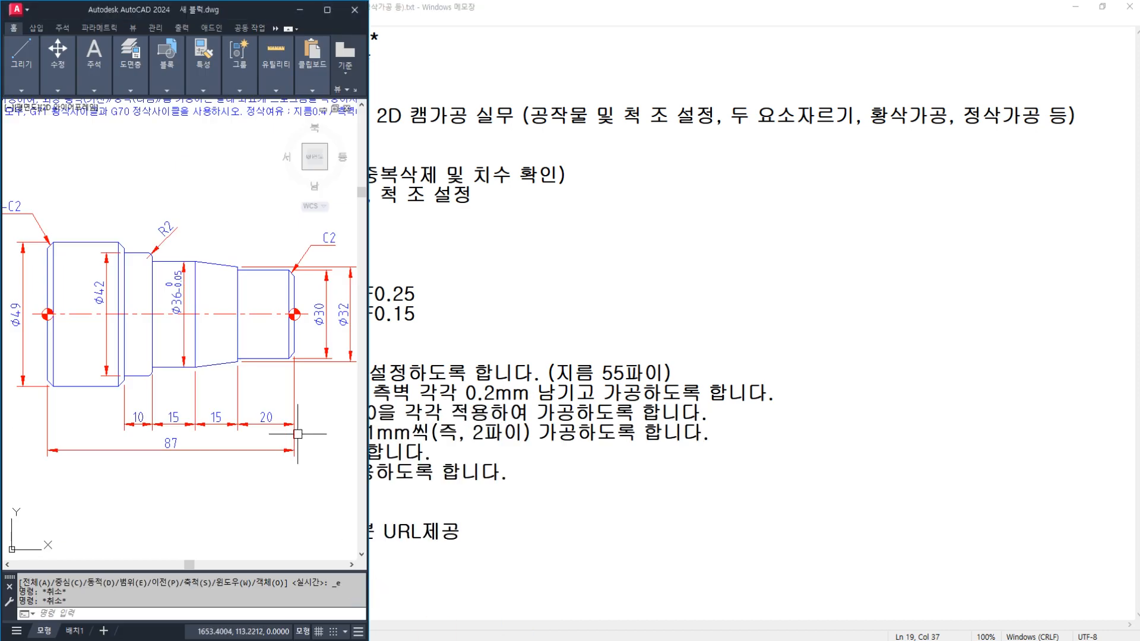
- Run OVERKILL on the whole dimensioned shaft view to delete duplicate and overlapping objects
middle_drag(220, 392, 248, 386)
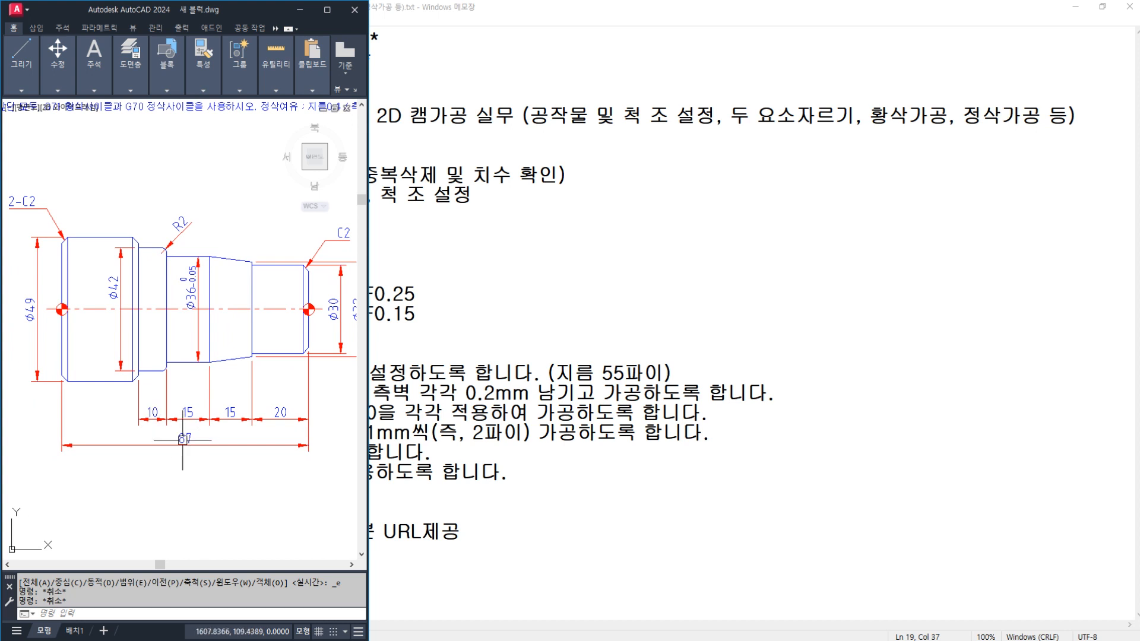
middle_drag(182, 440, 163, 437)
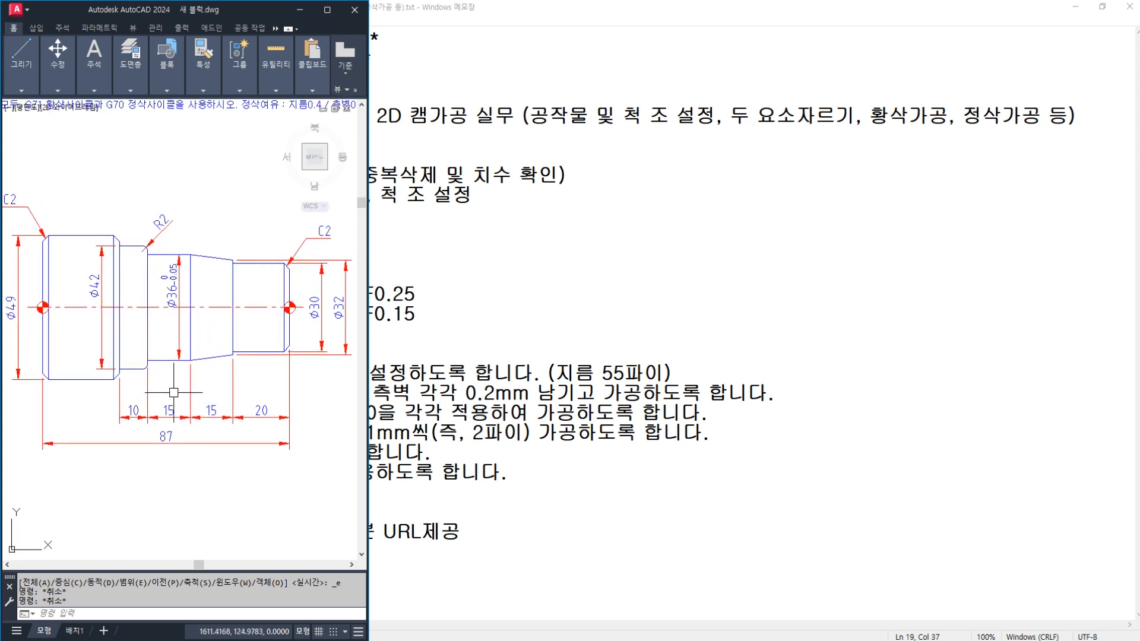
scroll(173, 393, down, 2)
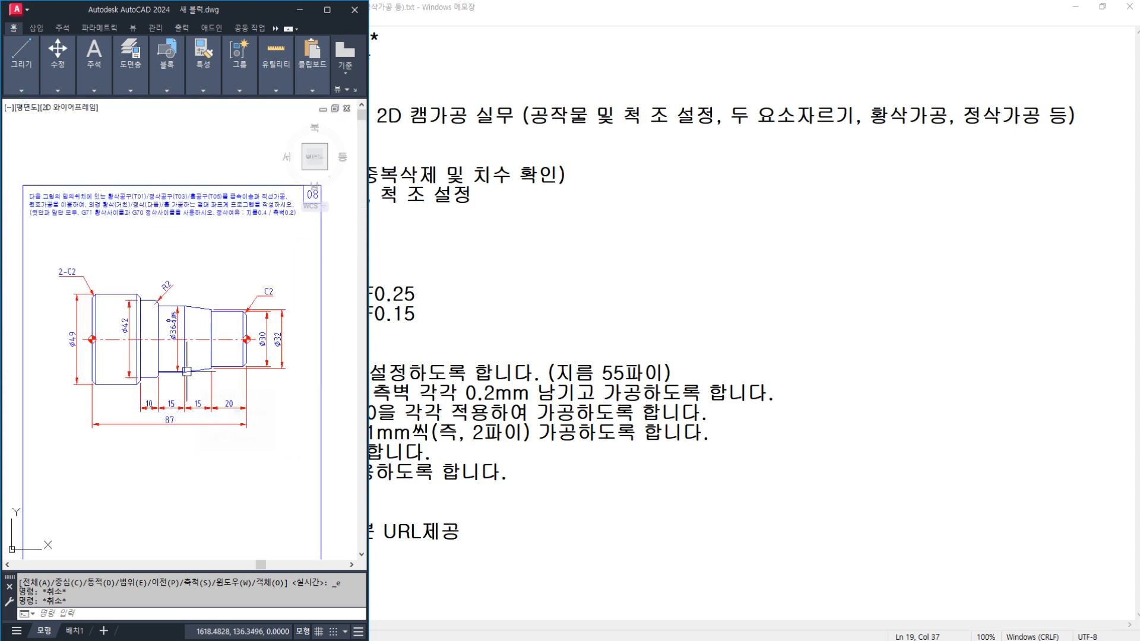
text(co)
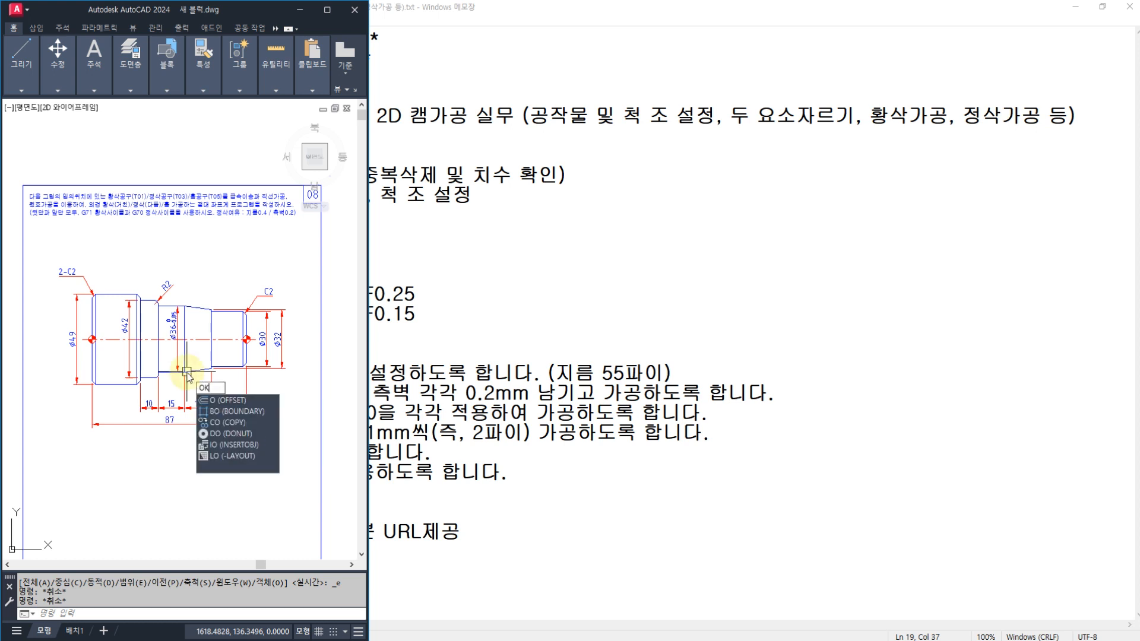
key(space)
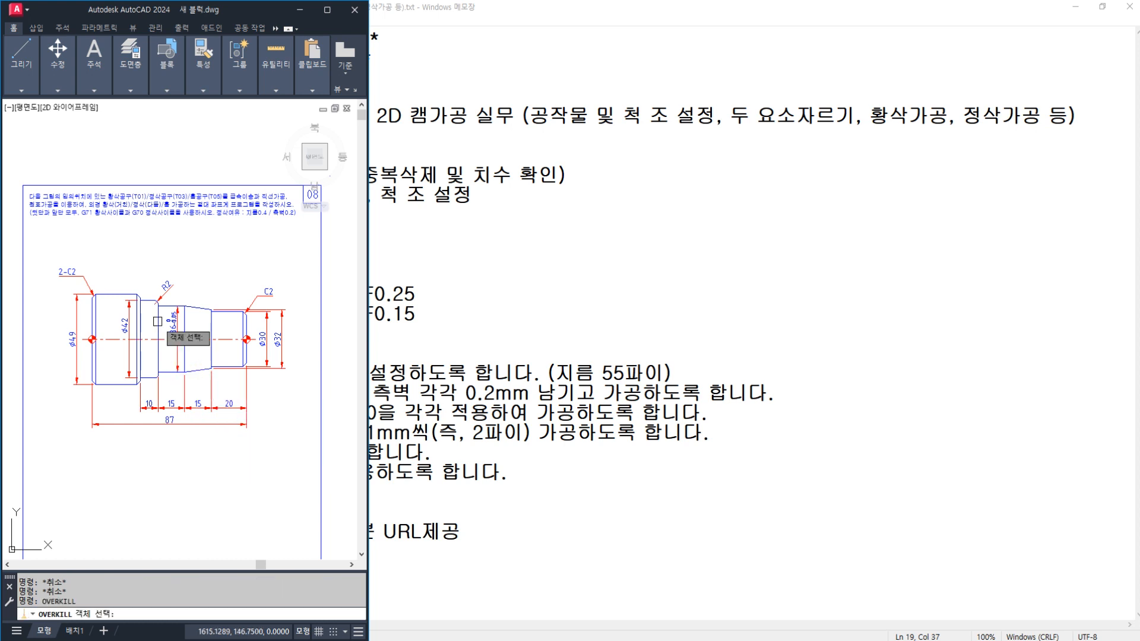
click(36, 244)
click(355, 478)
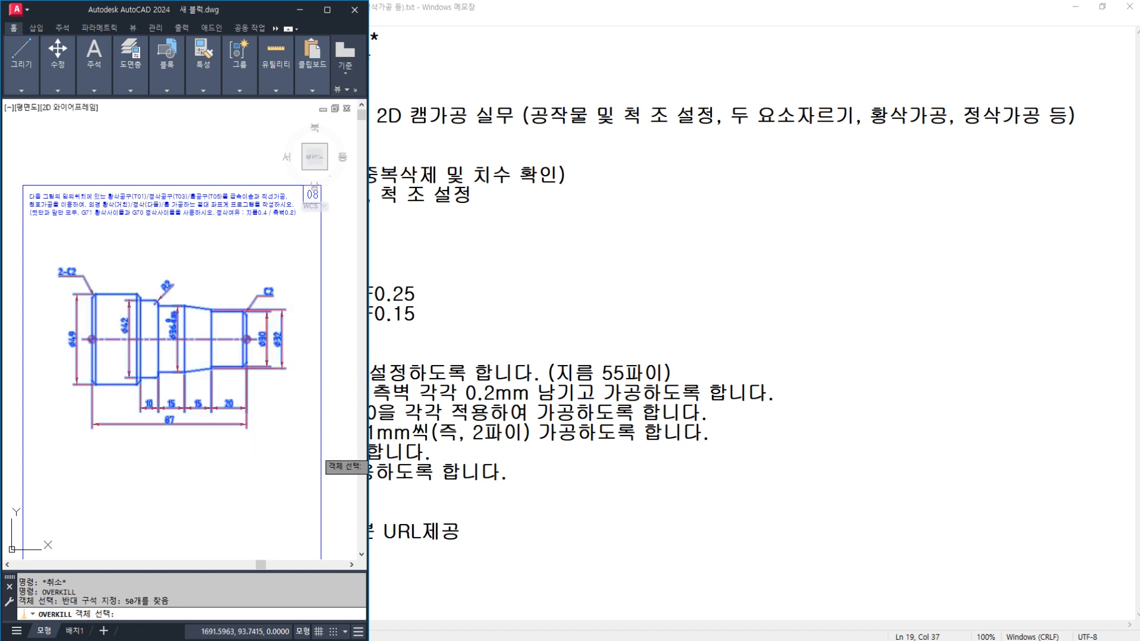
right_click(326, 451)
click(420, 351)
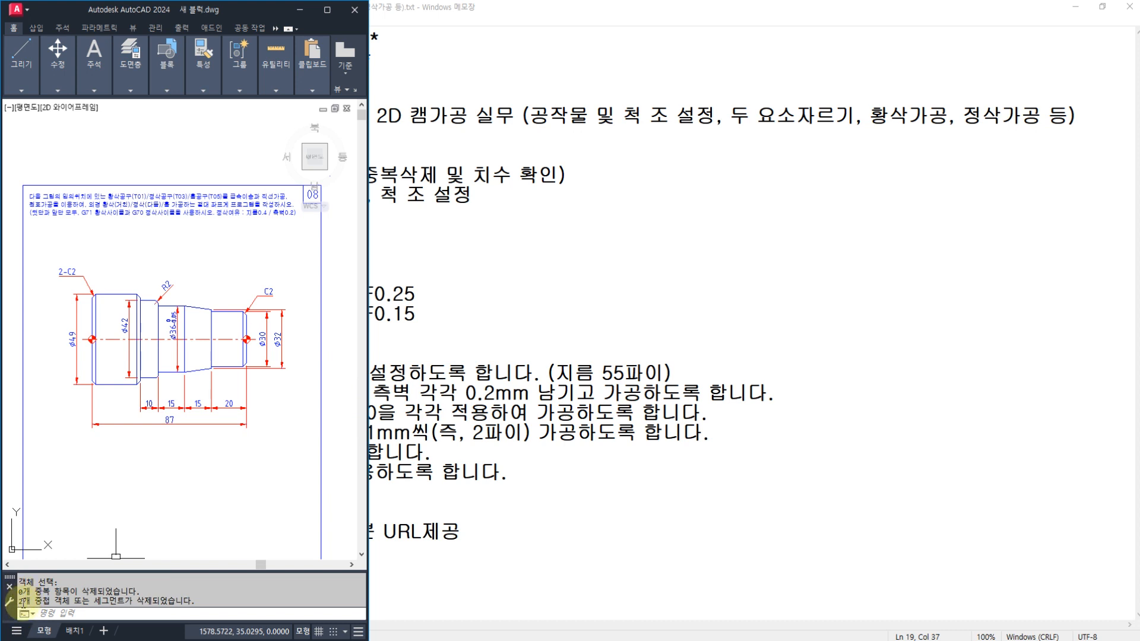
- Erase the round origin marks at both ends of the shaft's centerline
scroll(121, 344, up, 3)
middle_drag(149, 339, 121, 340)
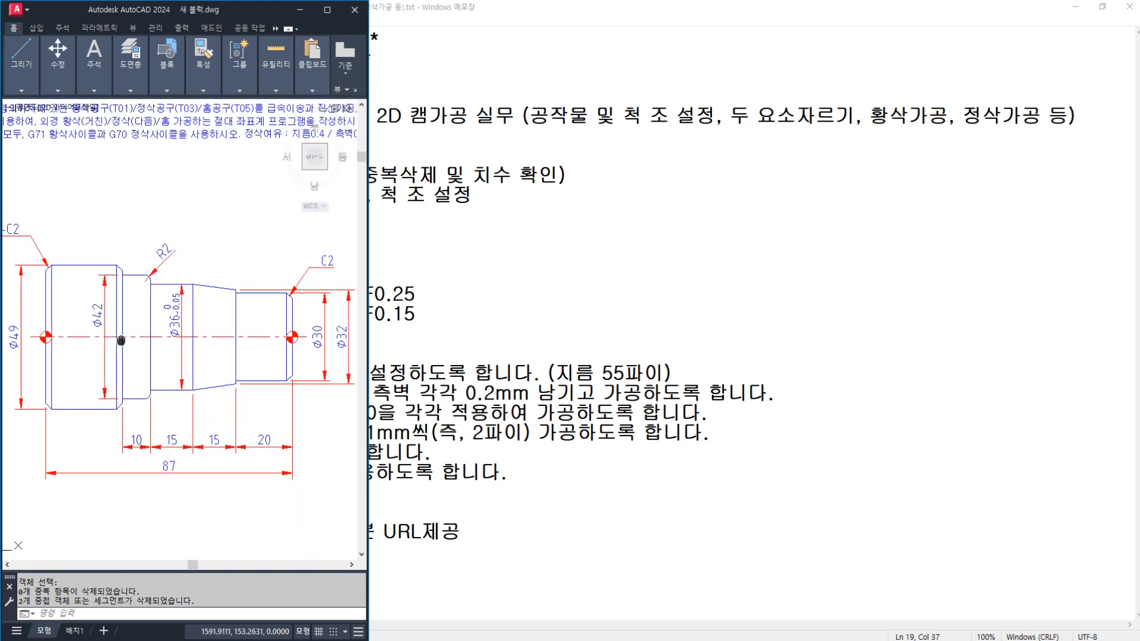
scroll(271, 331, up, 3)
mouse_move(265, 329)
middle_down()
mouse_move(224, 321)
mouse_move(447, 349)
middle_up()
click(224, 313)
click(289, 363)
text(e)
key(Return)
click(111, 360)
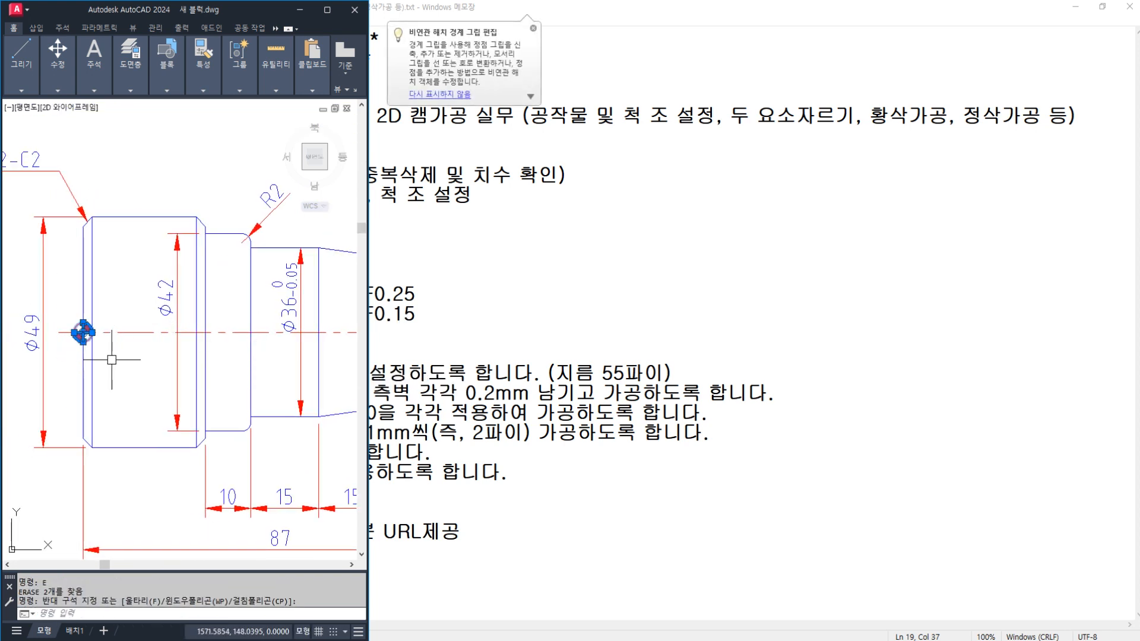
scroll(155, 345, down, 3)
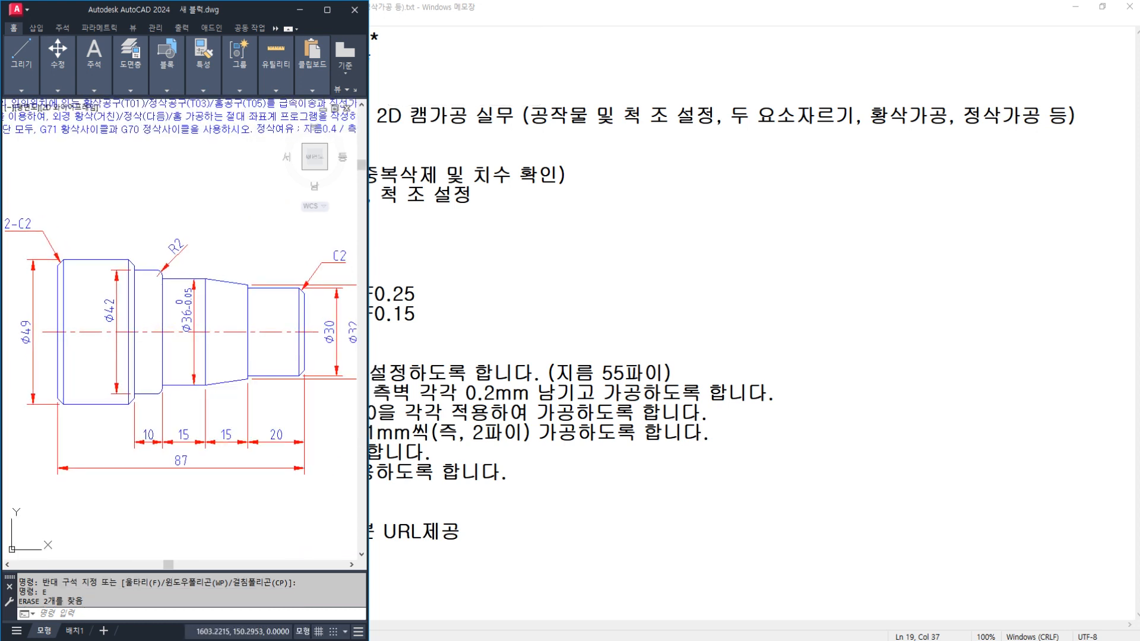
- Check the diameter of the shaft's small end section with a linear dimension, without placing it
text(DLI)
key(Return)
click(281, 375)
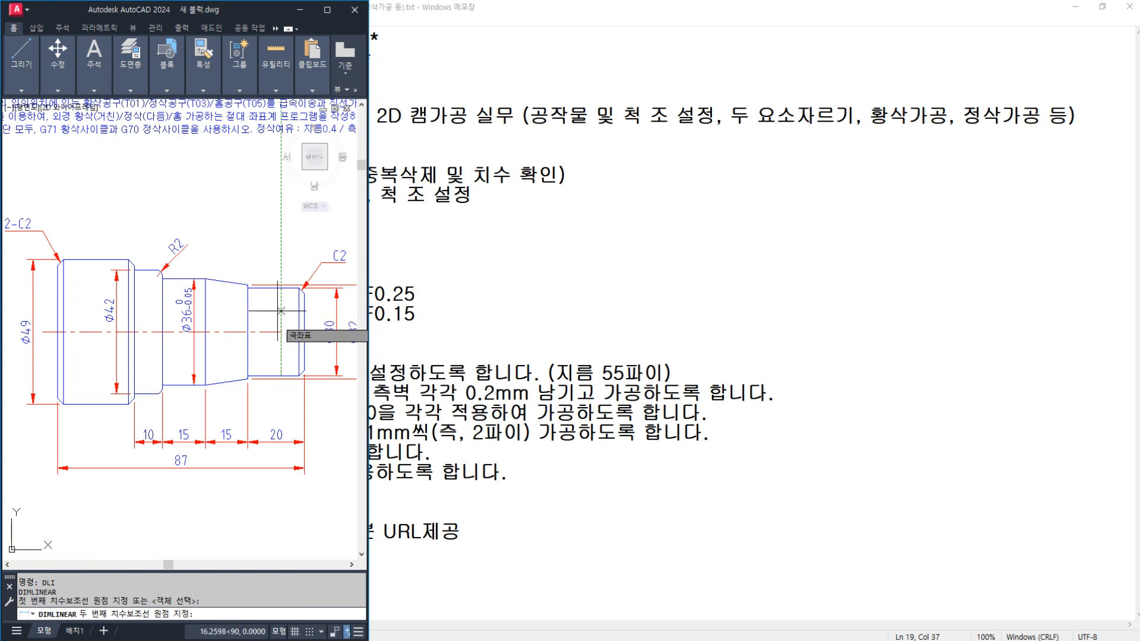
click(280, 289)
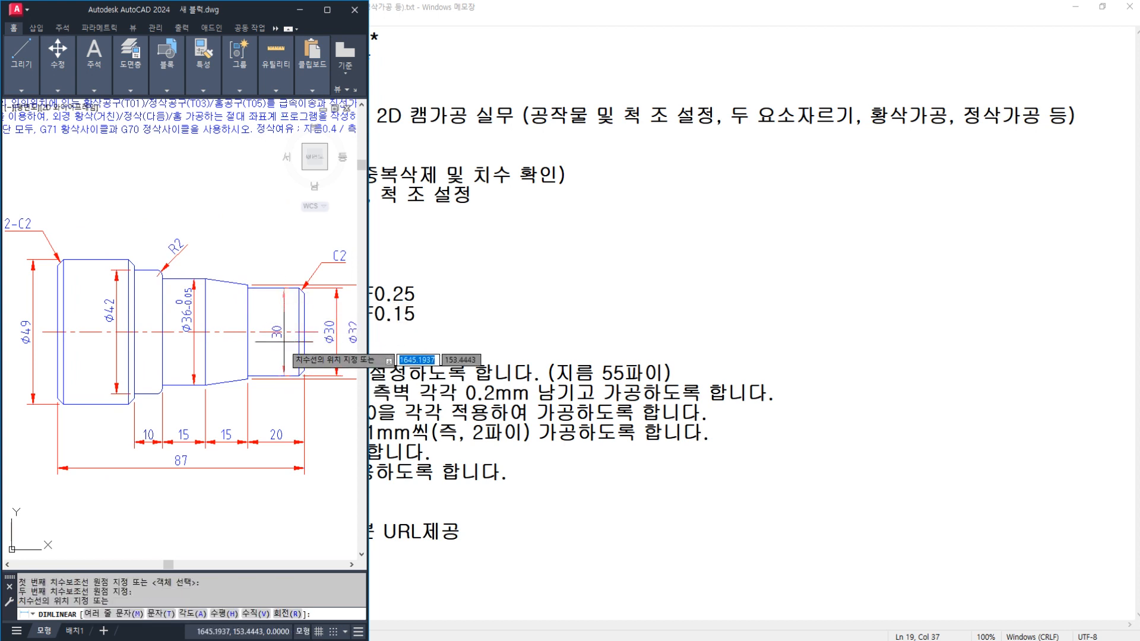
key(Escape)
- Check the diameters of the straight middle section and the largest section with linear dimensions, without placing them
key(Return)
click(173, 386)
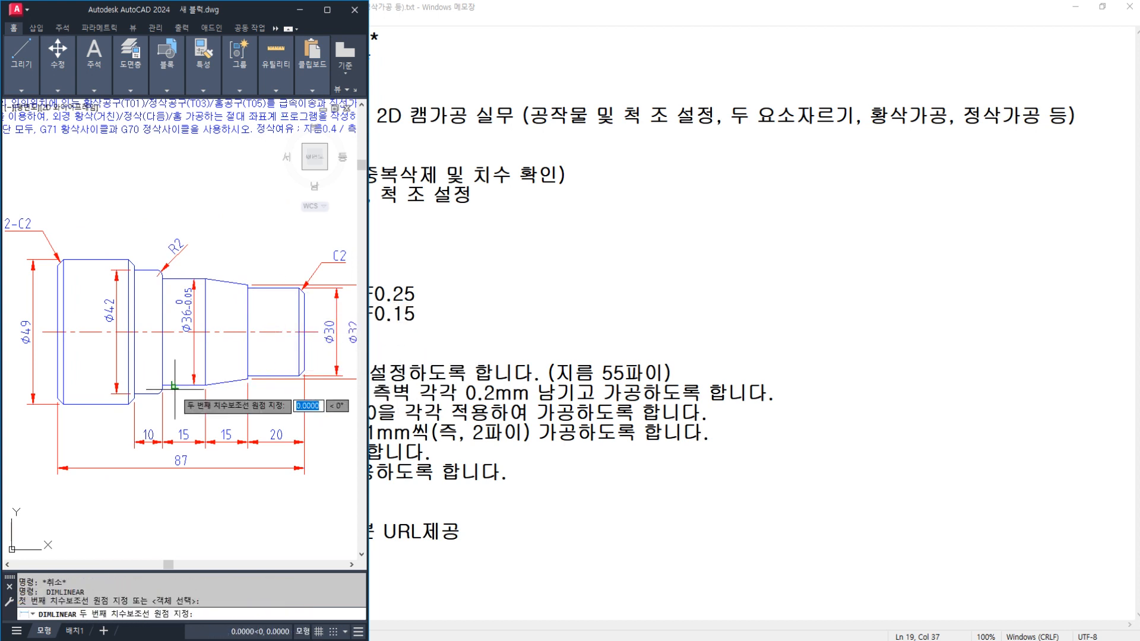
click(188, 279)
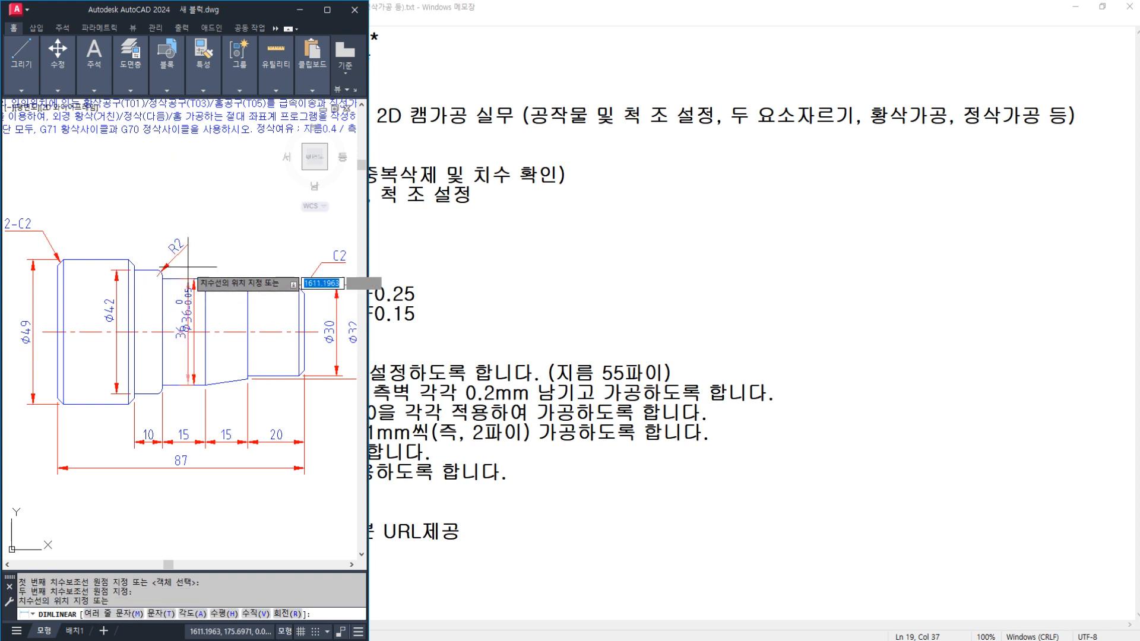
key(Escape)
key(Escape)
key(Return)
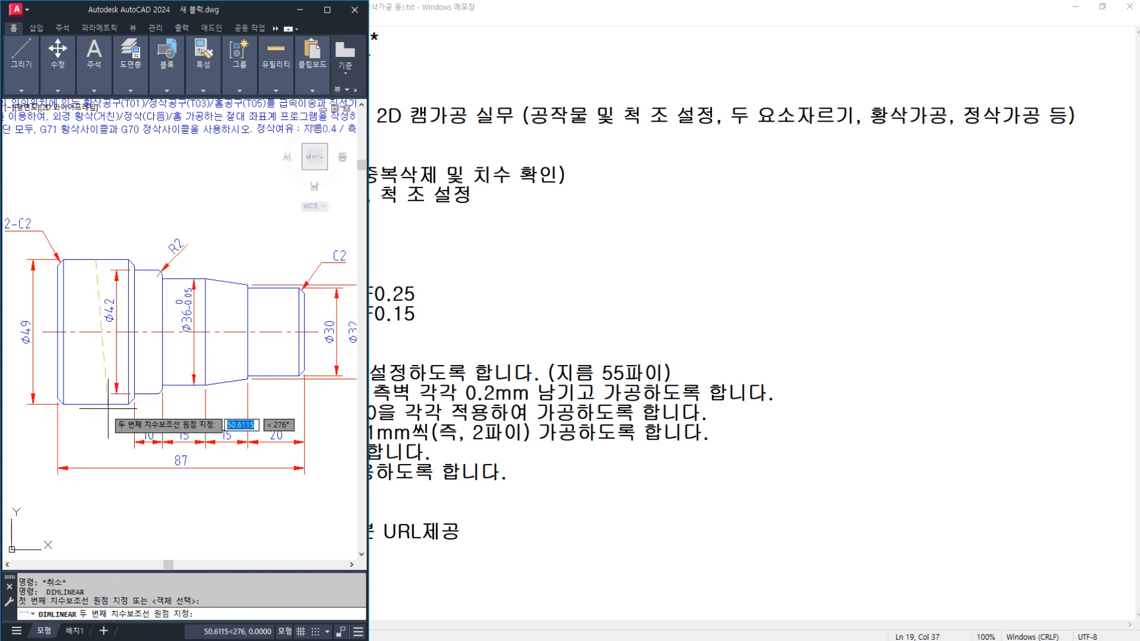
click(100, 404)
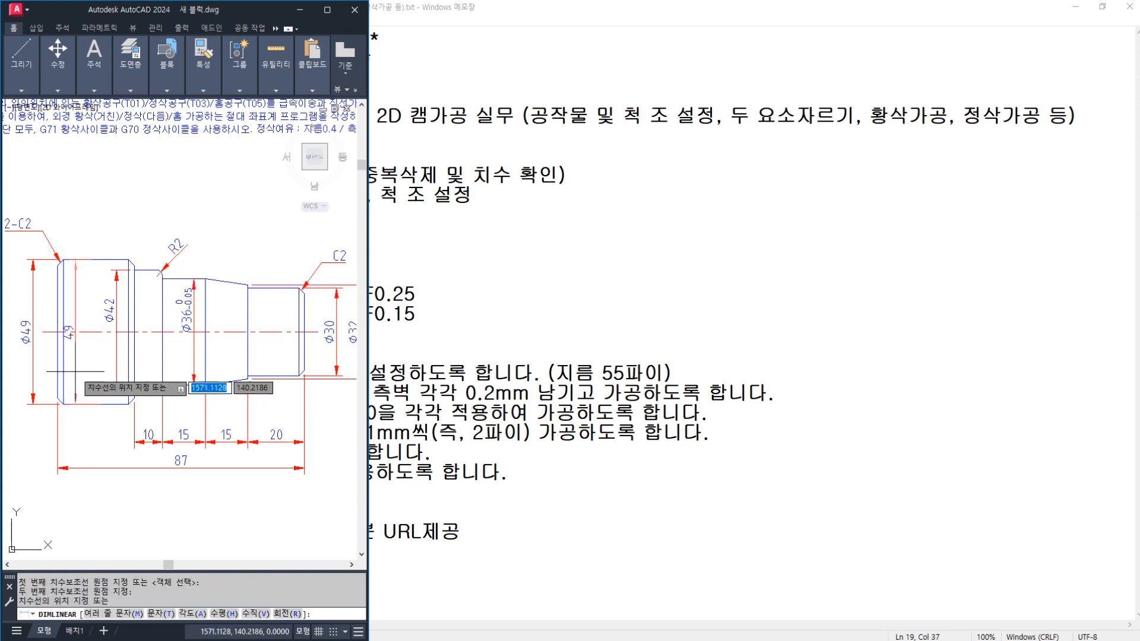
key(Escape)
- Check the shaft's overall length and the small end section's length with linear dimensions, without placing them
key(Return)
click(58, 375)
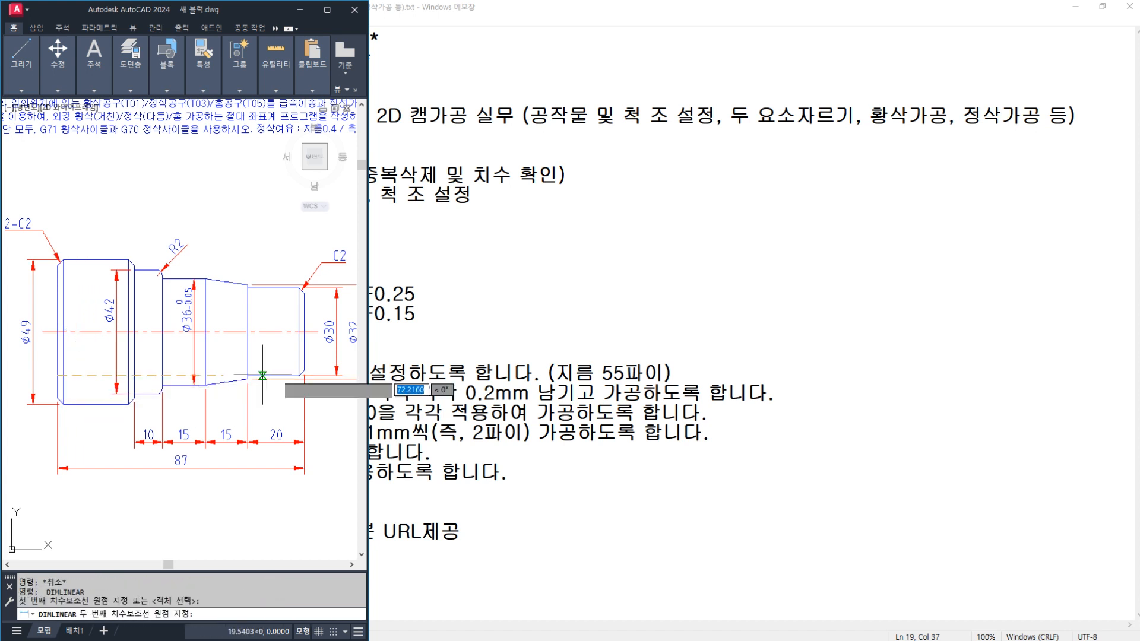
click(304, 376)
key(Escape)
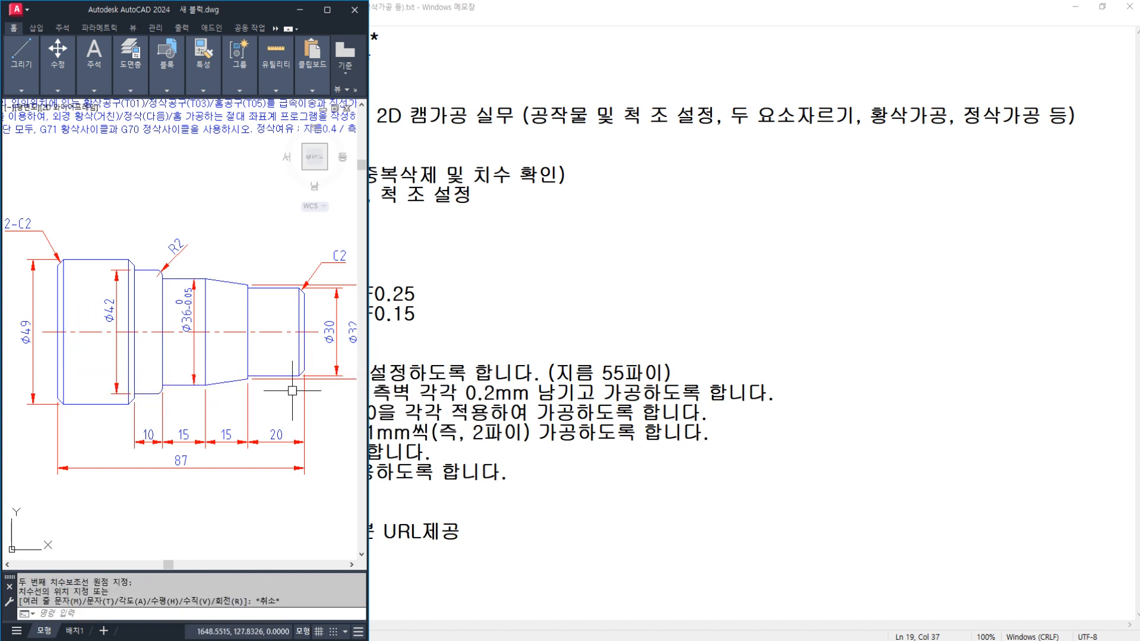
key(Return)
click(303, 361)
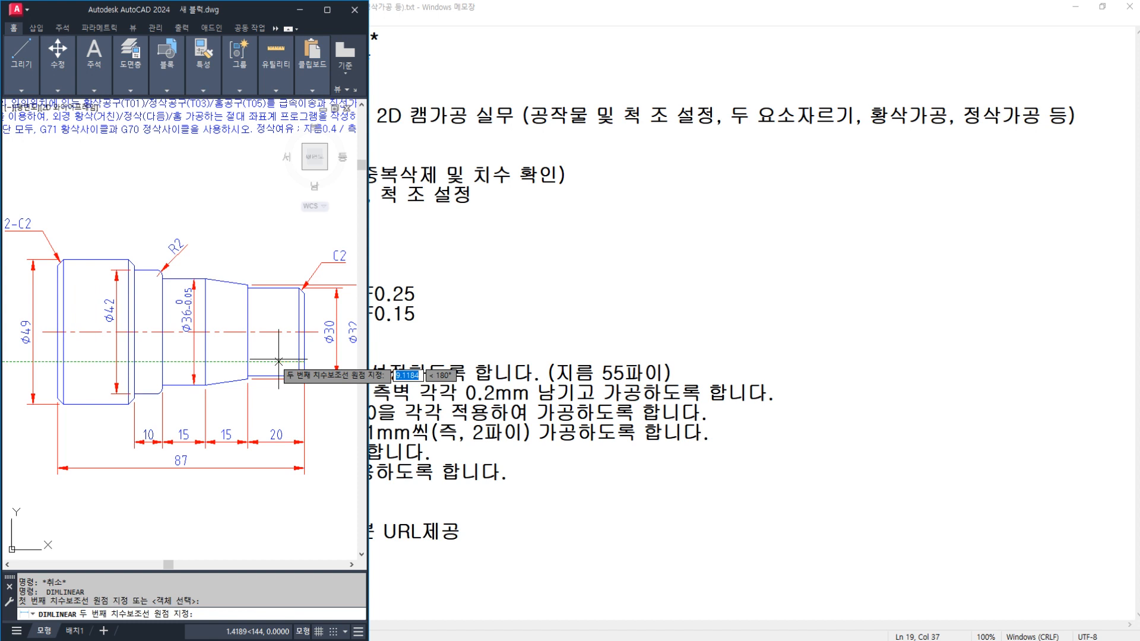
click(248, 376)
key(Escape)
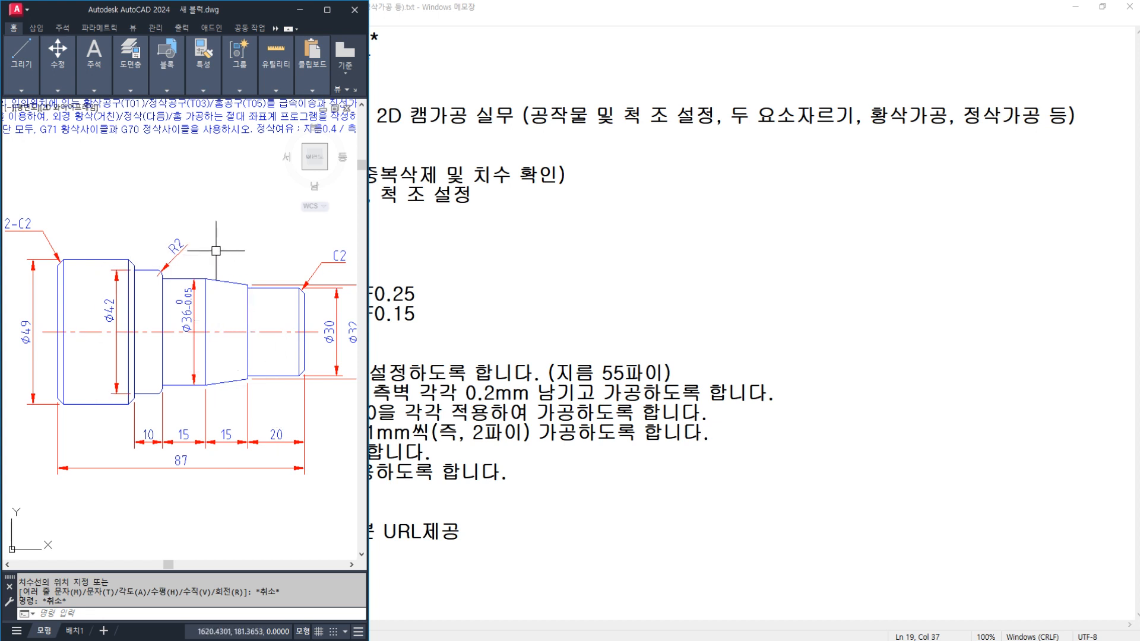
- Save the drawing to the desktop as 새 블럭.dwg in AutoCAD 2000/LT2000 format, replacing the existing file
click(16, 12)
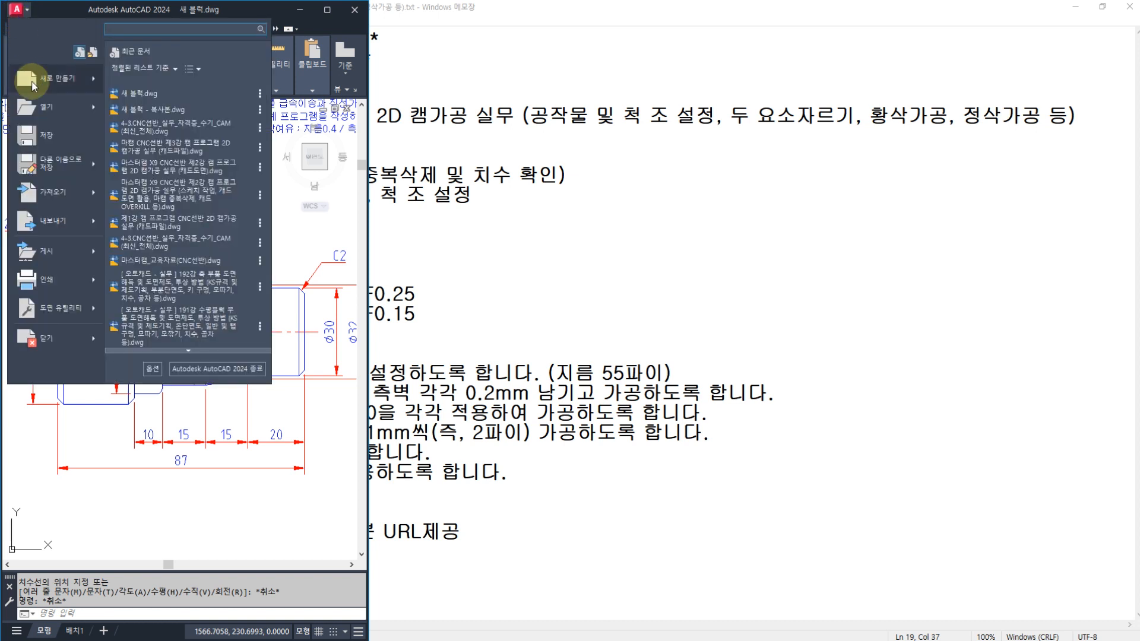
key(Escape)
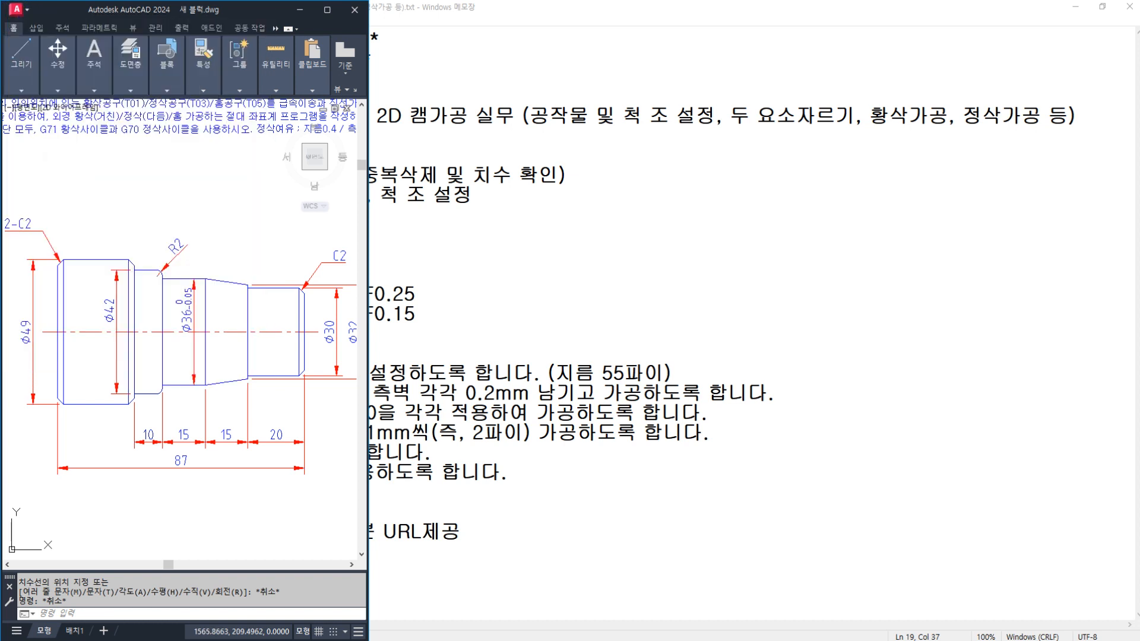
key(ctrl+shift+s)
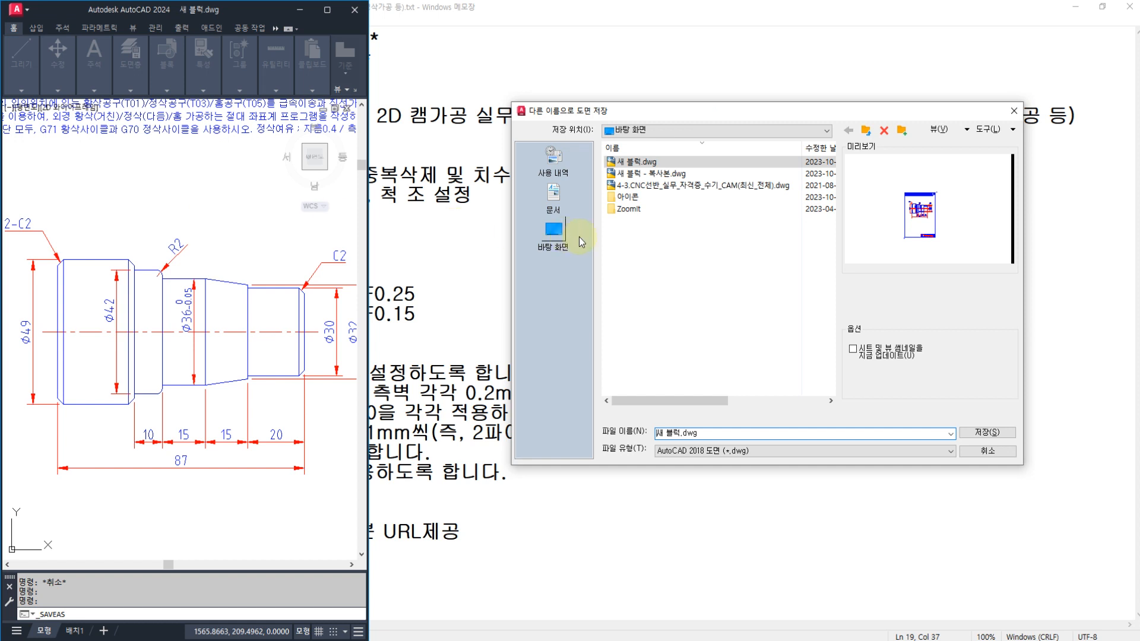
click(552, 231)
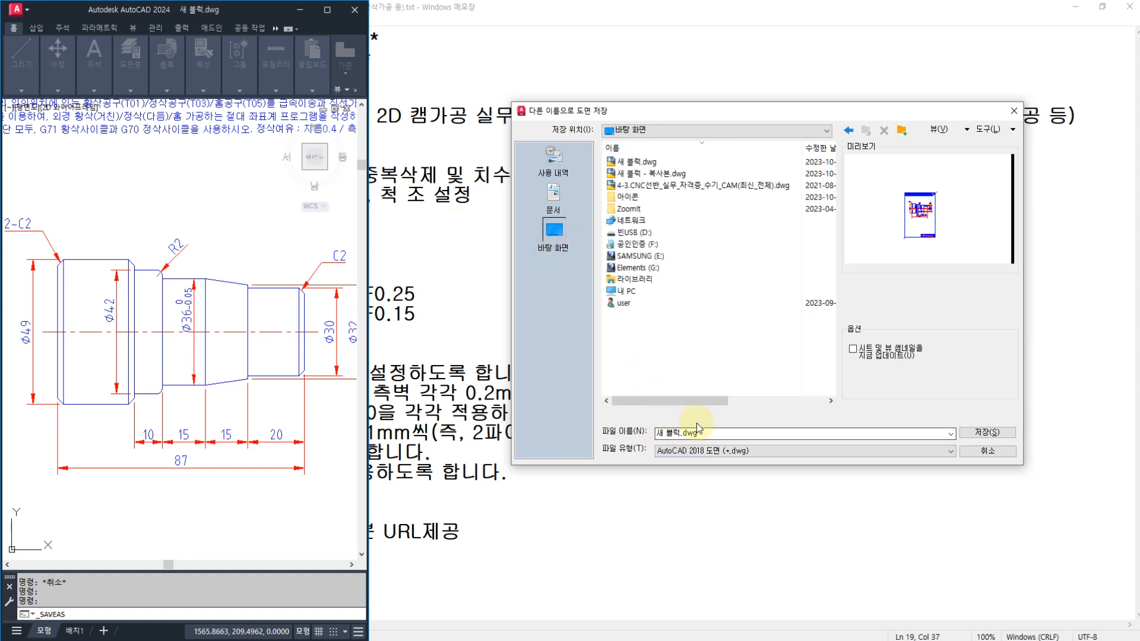
click(706, 451)
click(718, 499)
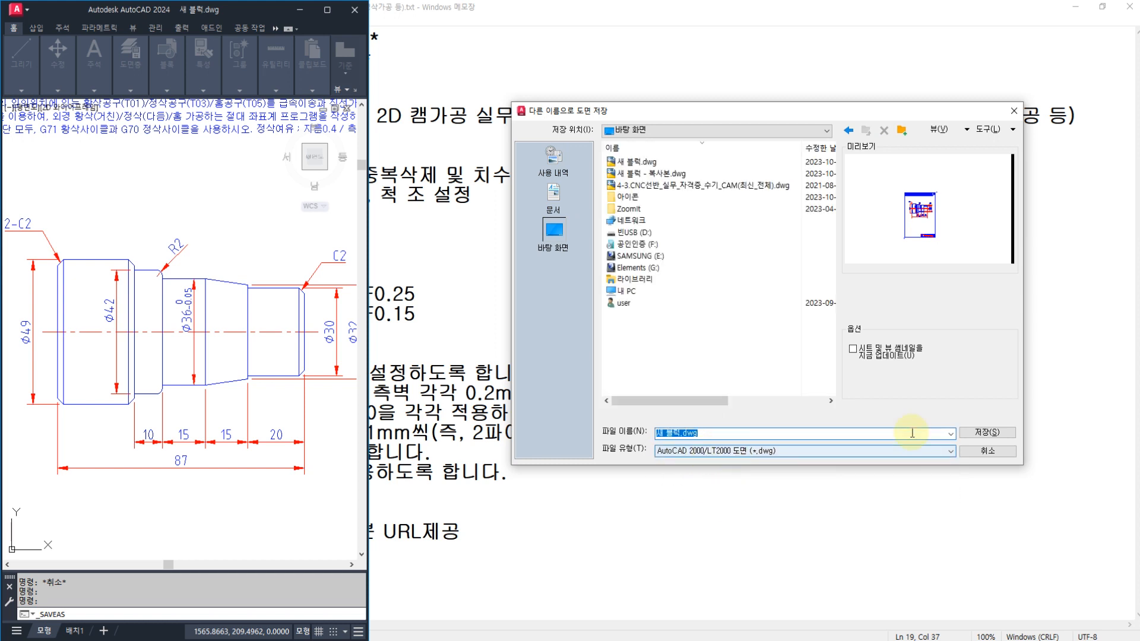
click(988, 432)
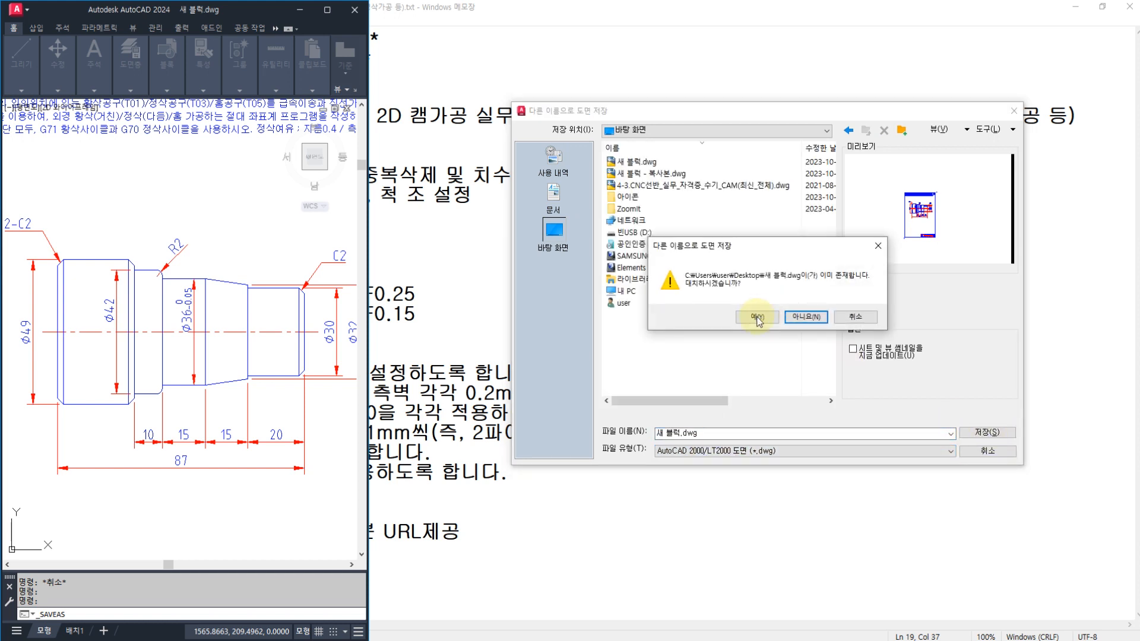
click(756, 317)
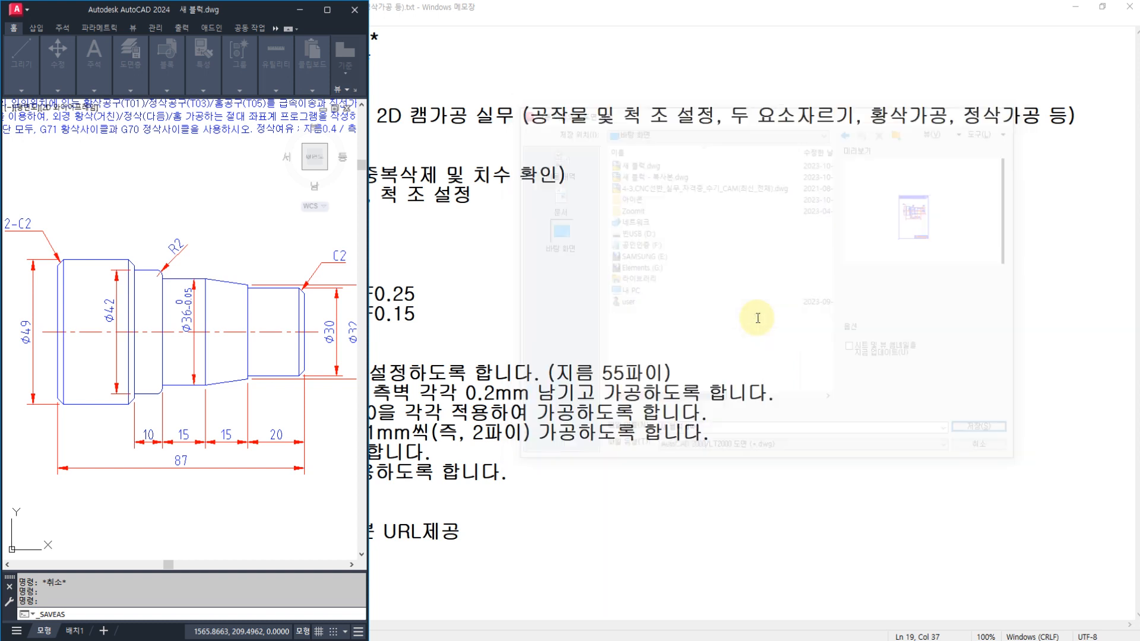
click(213, 231)
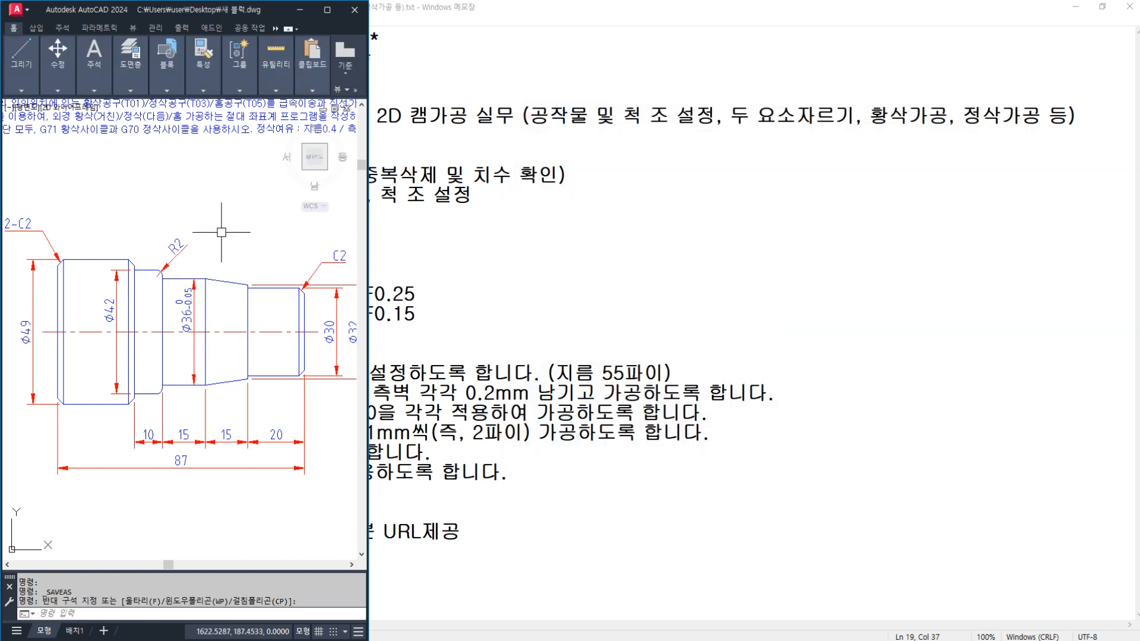
- Switch to Mastercam X9 and look over the available lathe machine types and the toolpath group
click(522, 638)
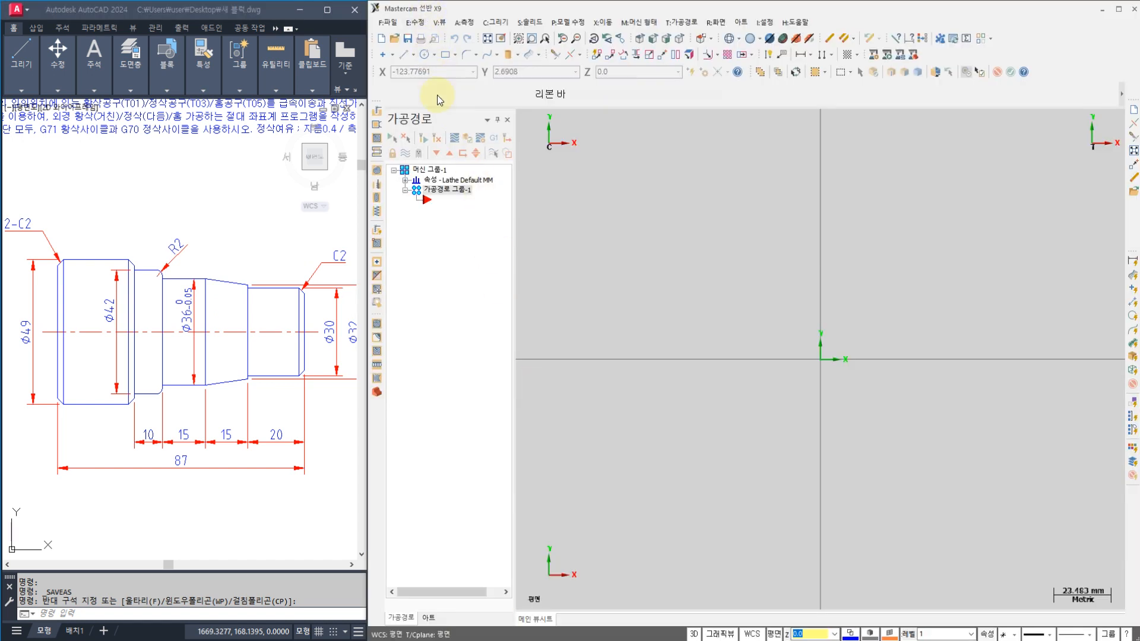
click(639, 22)
mouse_move(650, 53)
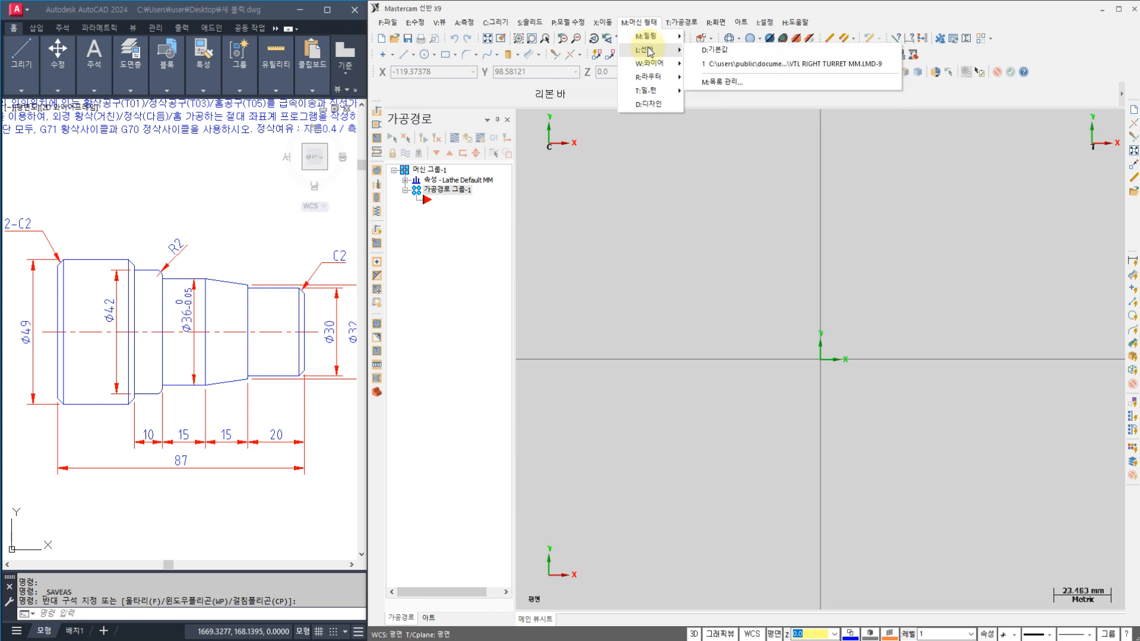
click(604, 116)
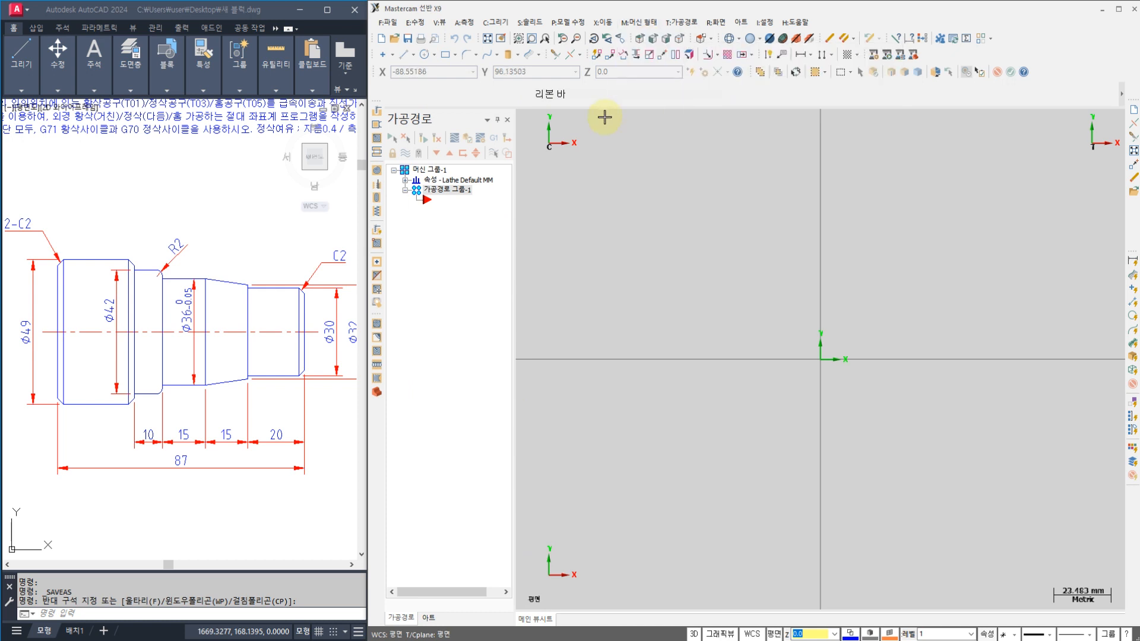
right_click(448, 204)
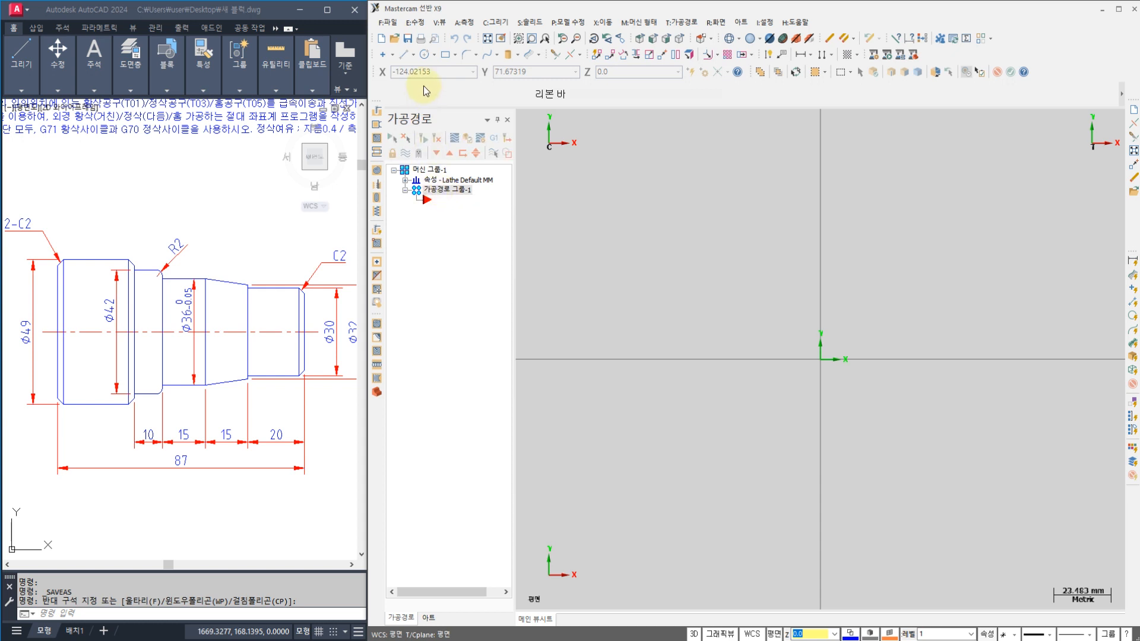
- Open the AutoCAD file 새 블럭.dwg from the desktop and fit the shaft drawing in view
click(398, 41)
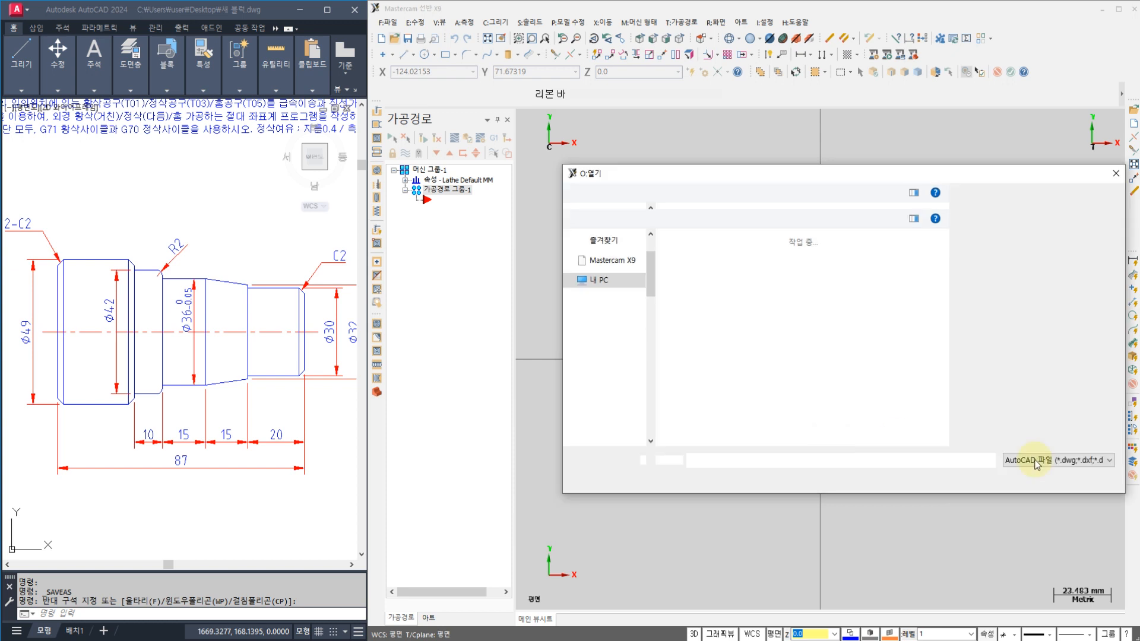
click(1040, 465)
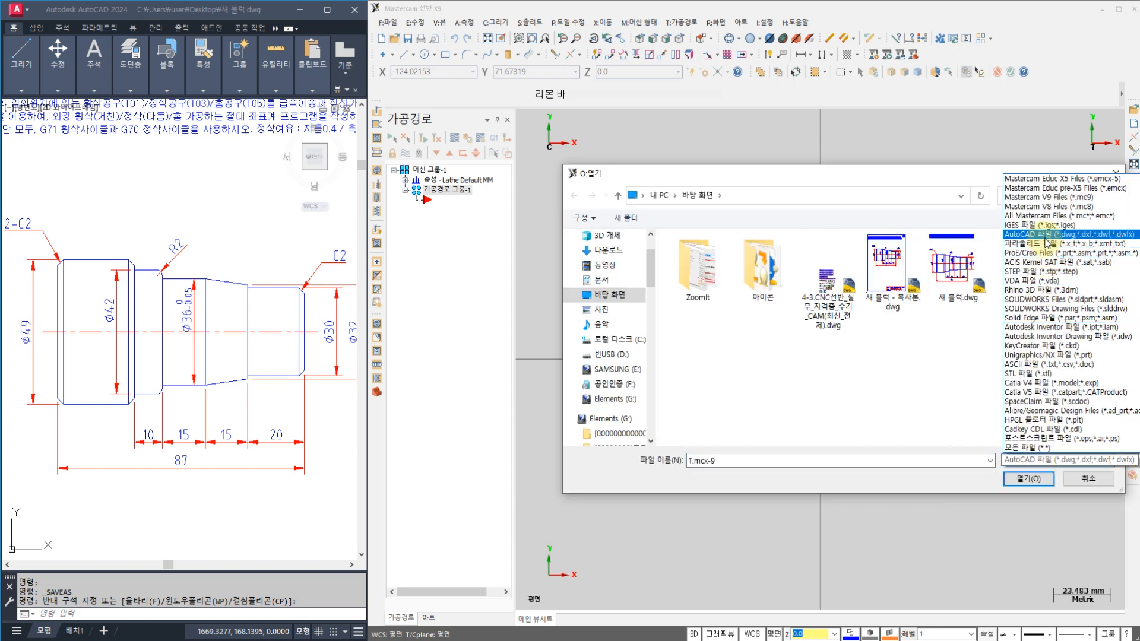
click(1046, 244)
click(952, 261)
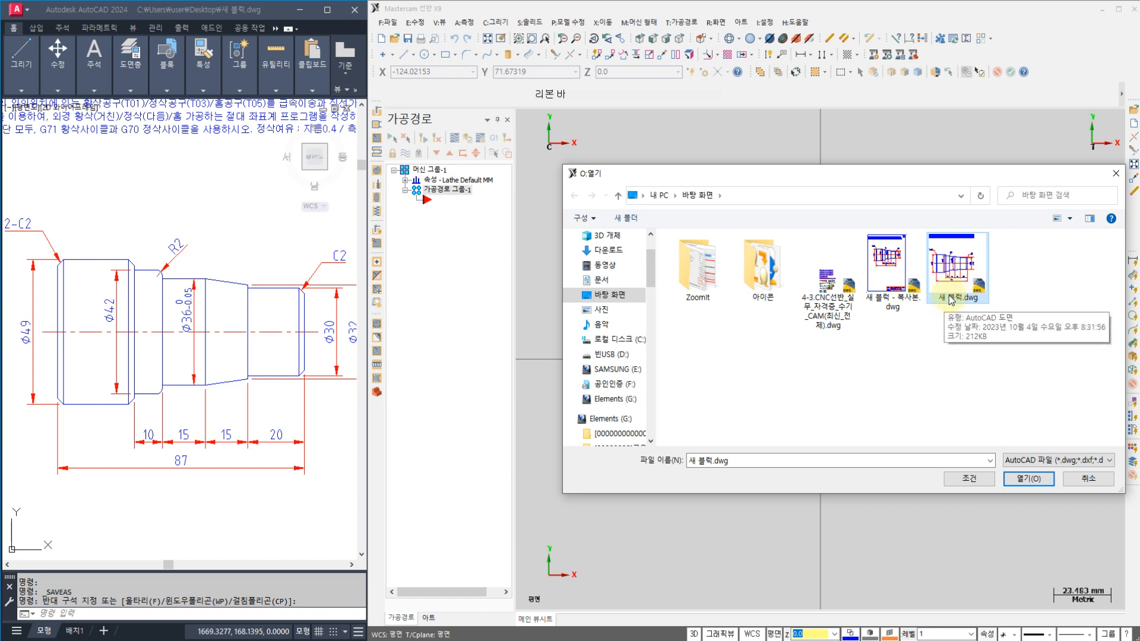
click(1032, 488)
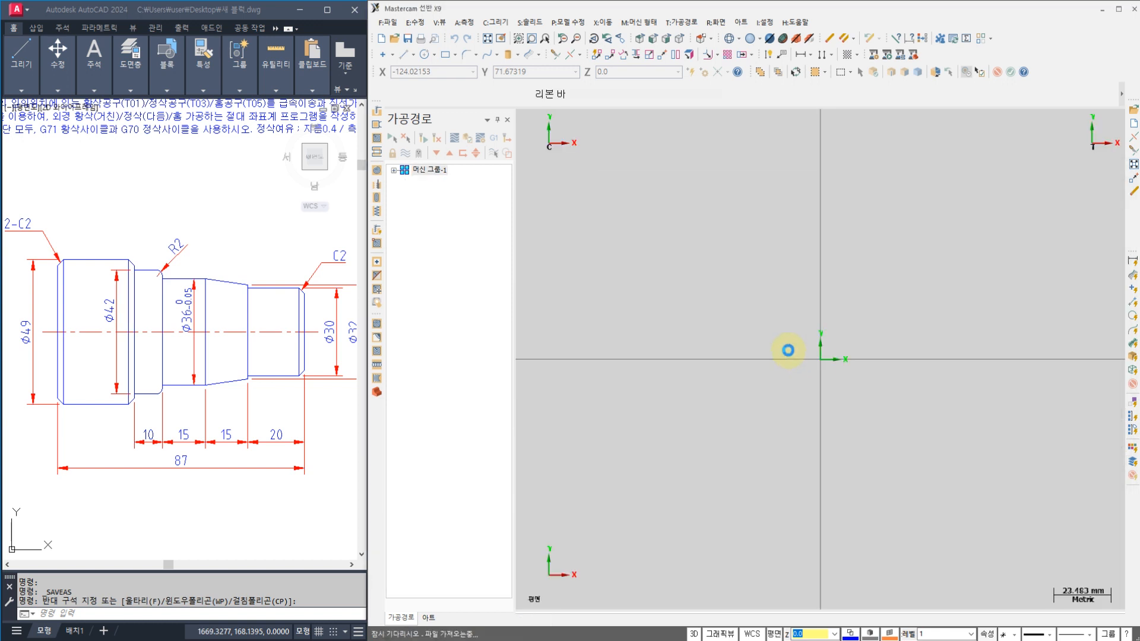
right_click(671, 278)
click(705, 328)
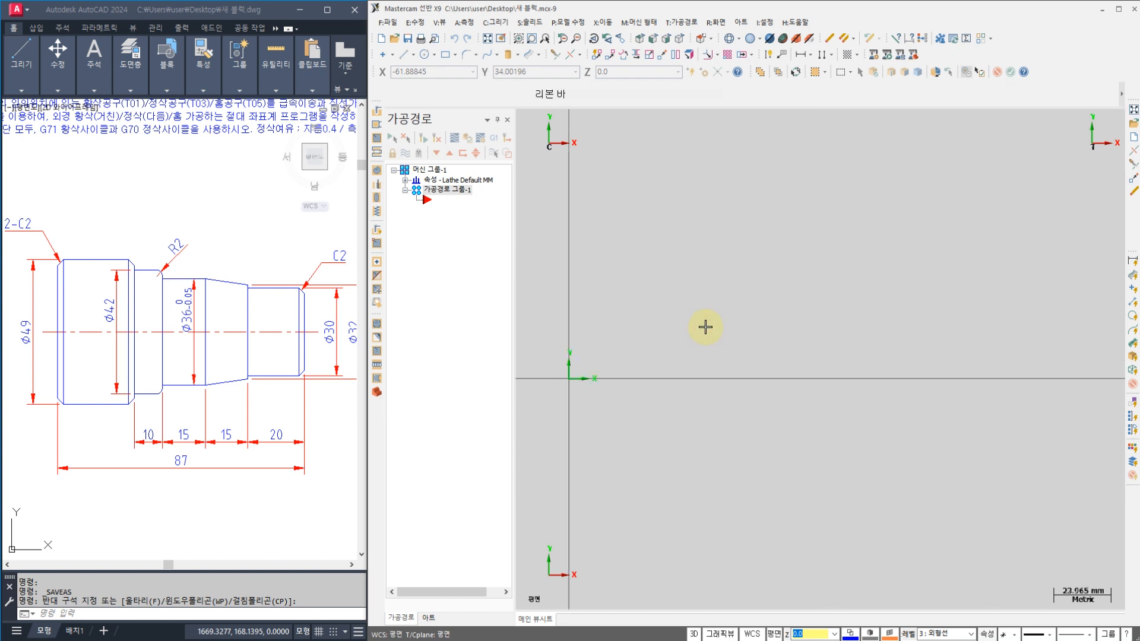
scroll(875, 277, up, 2)
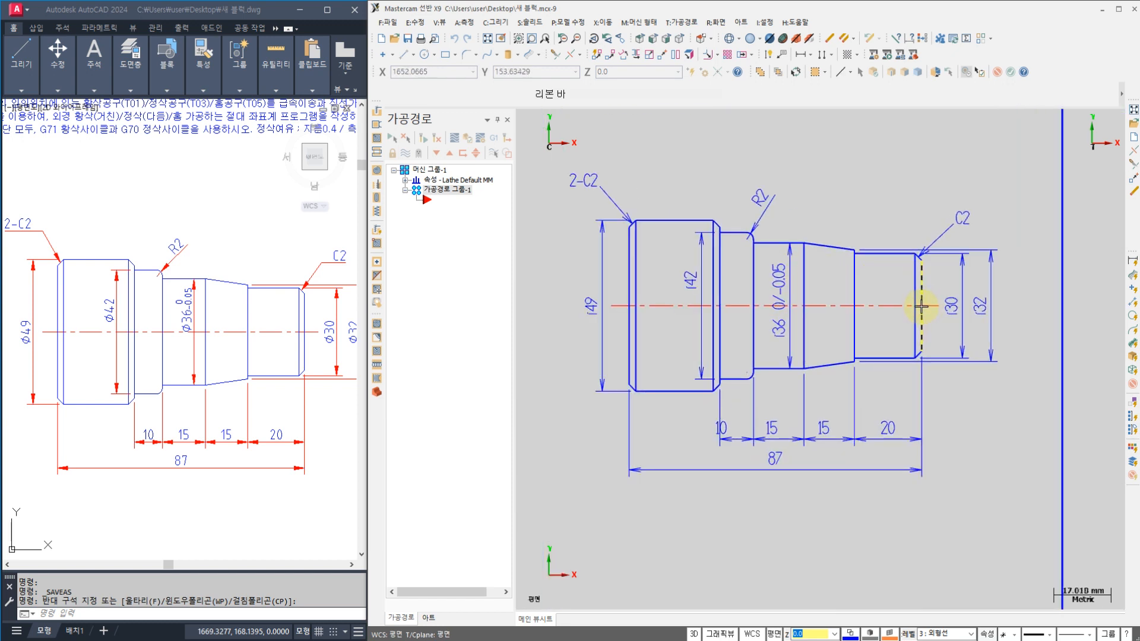
- Move the whole drawing to the origin, using the centre of the shaft's small end face as the base point
click(665, 56)
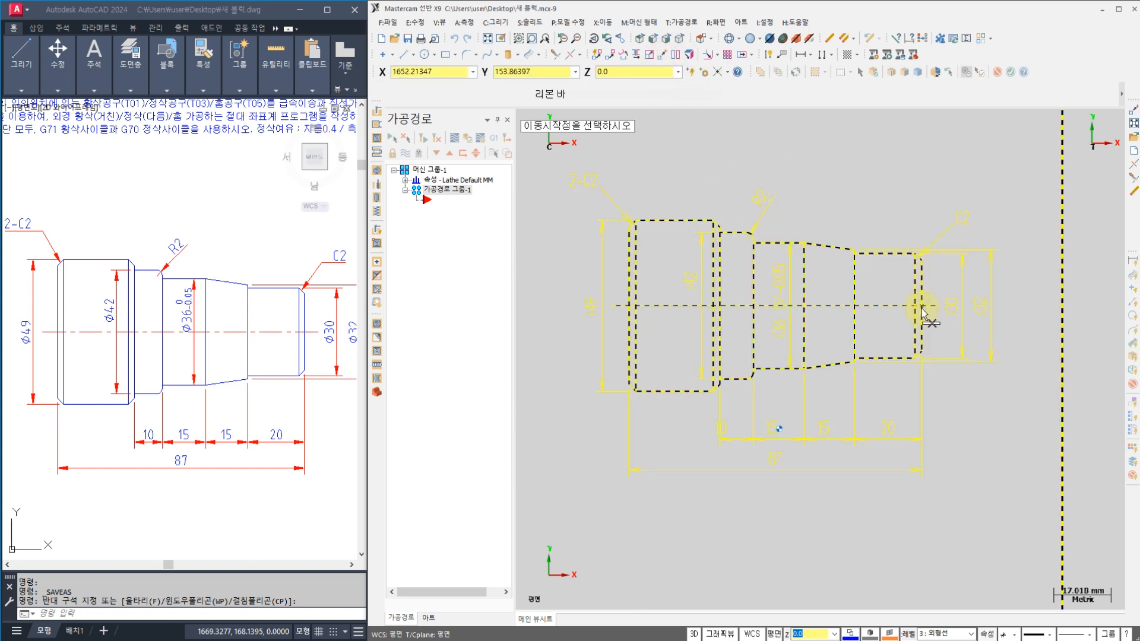
click(921, 308)
right_click(679, 260)
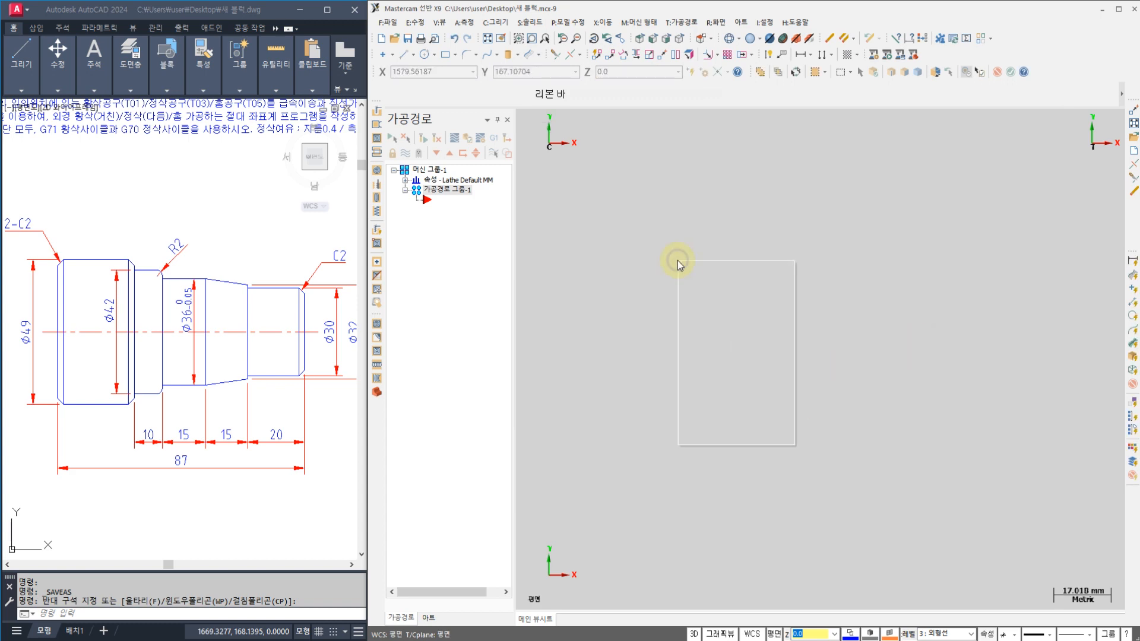
click(723, 314)
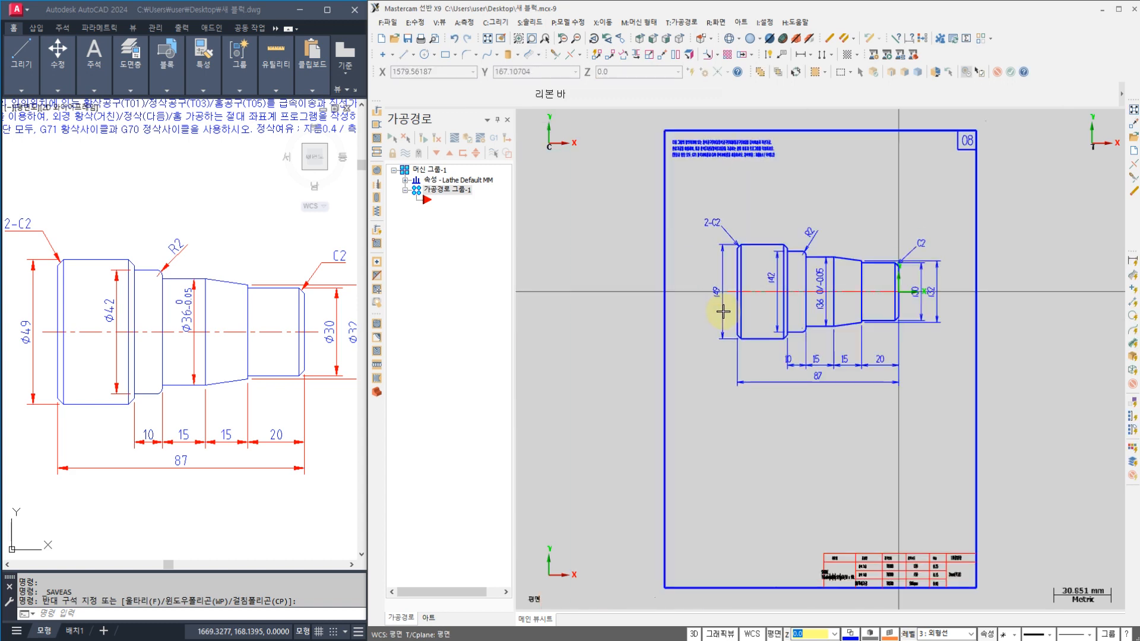
scroll(821, 270, up, 4)
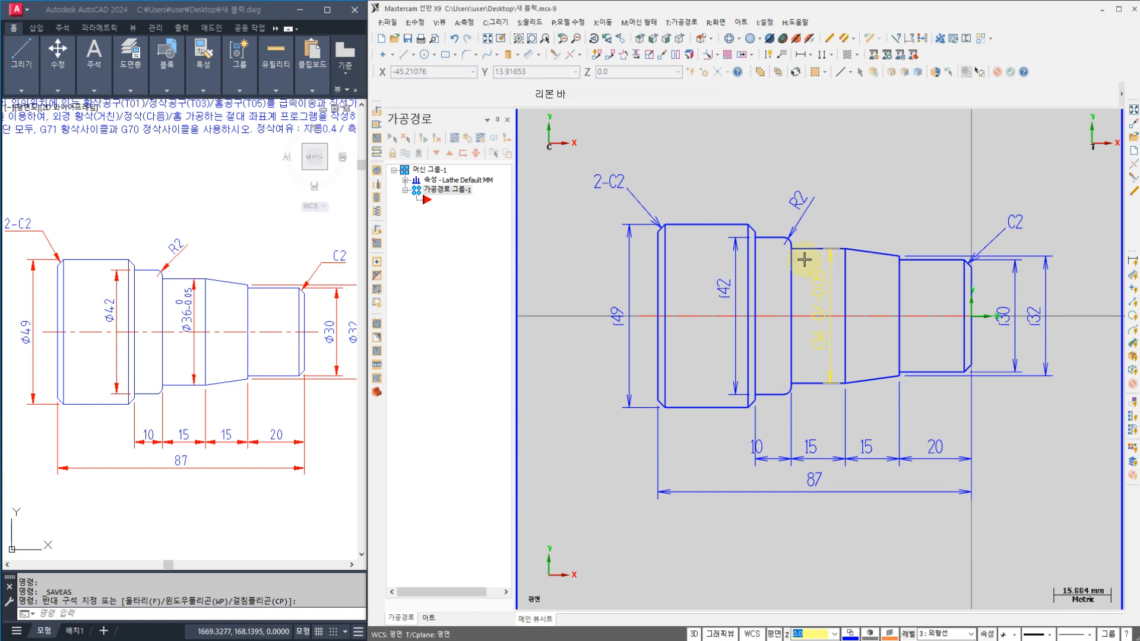
scroll(802, 256, up, 1)
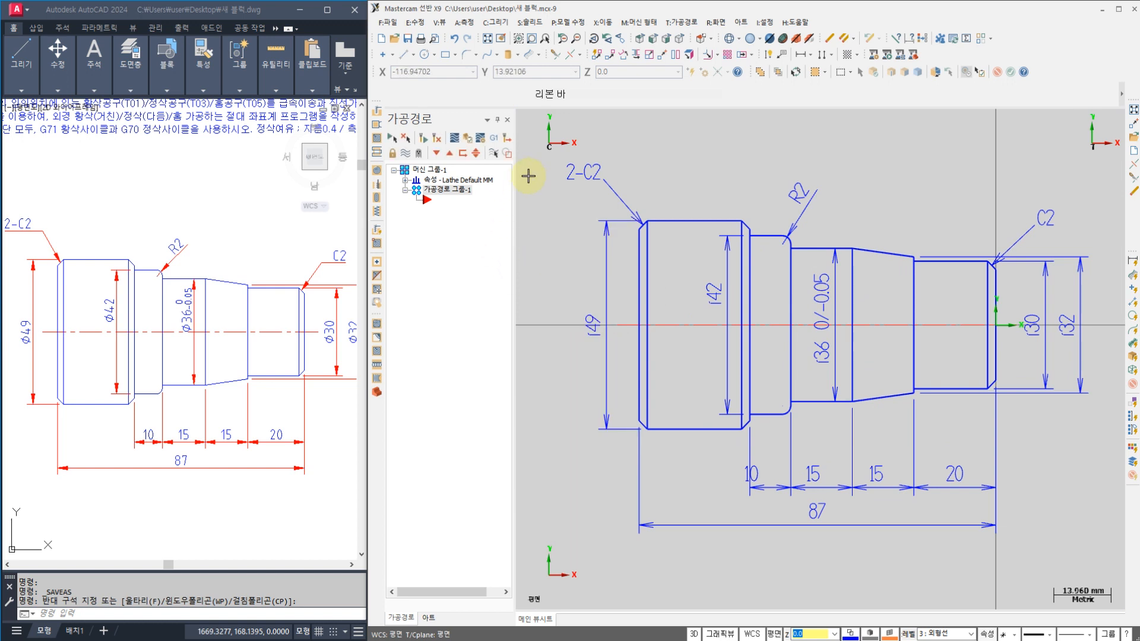
- Divide away the upper halves of the seven inner vertical edge lines above the centreline, leaving only the shaft's outer profile there
click(556, 52)
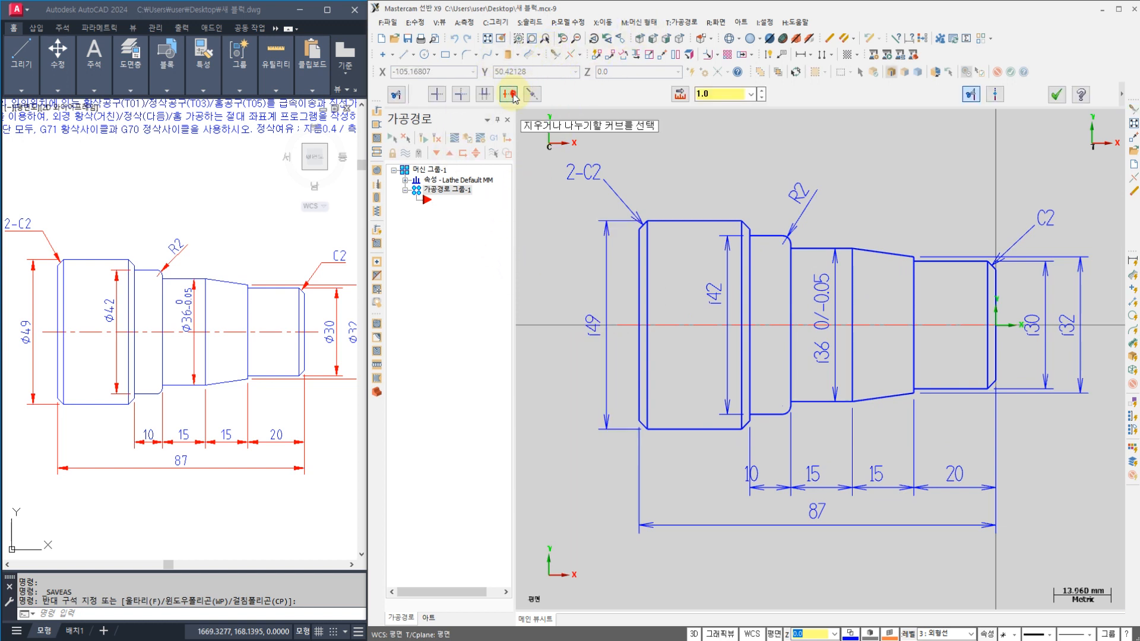
click(513, 97)
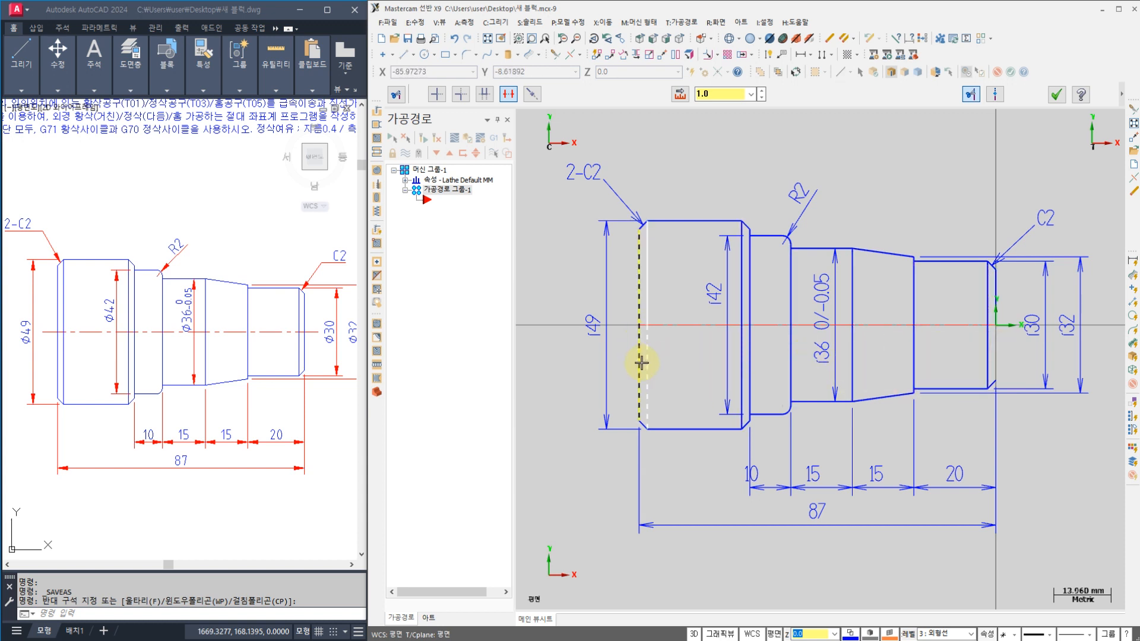
click(657, 286)
click(739, 286)
click(746, 286)
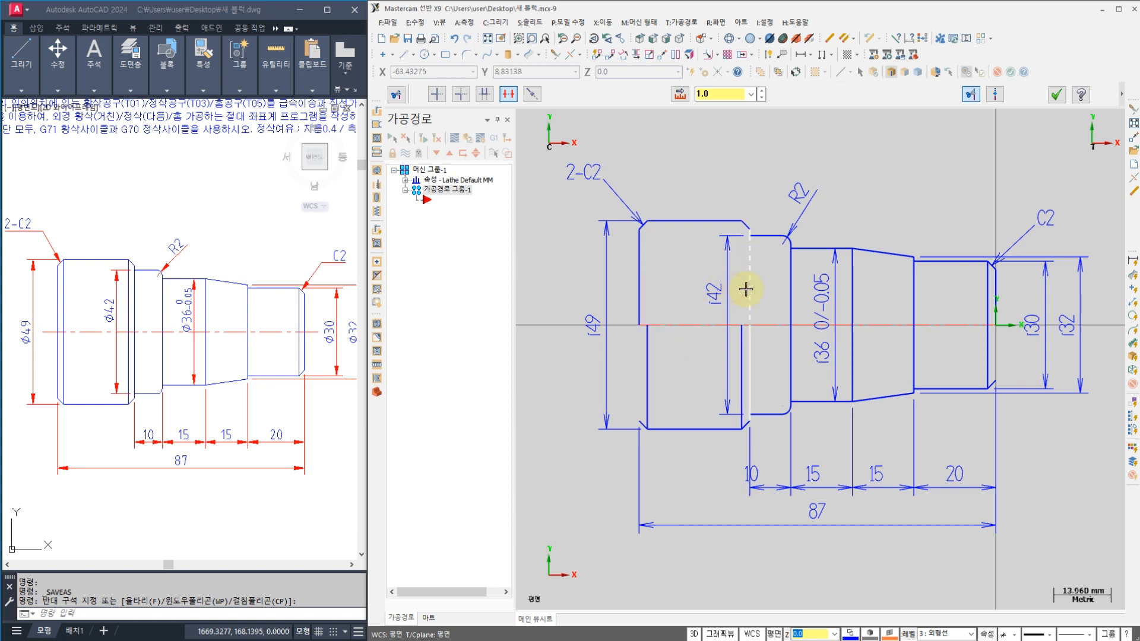
click(795, 288)
click(857, 288)
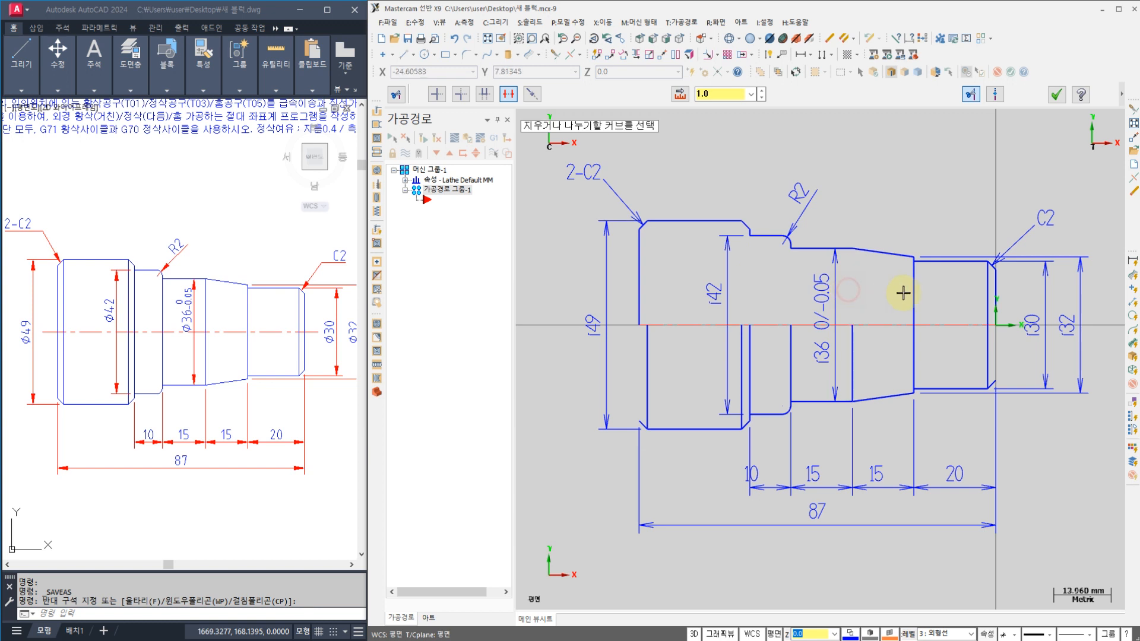
click(918, 294)
click(984, 292)
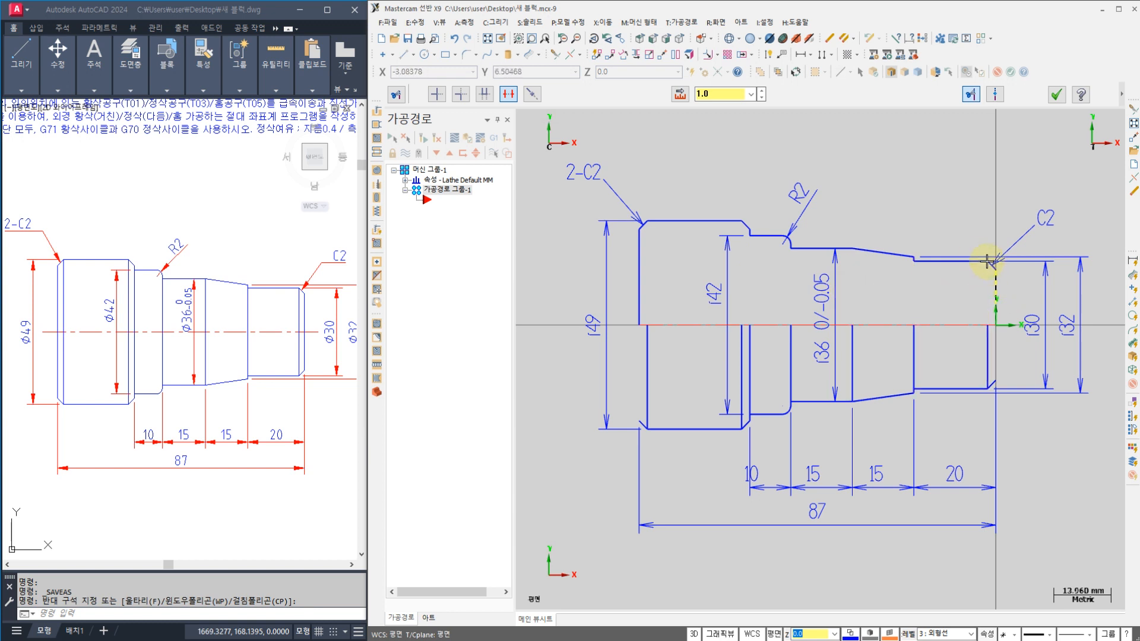
scroll(765, 244, up, 2)
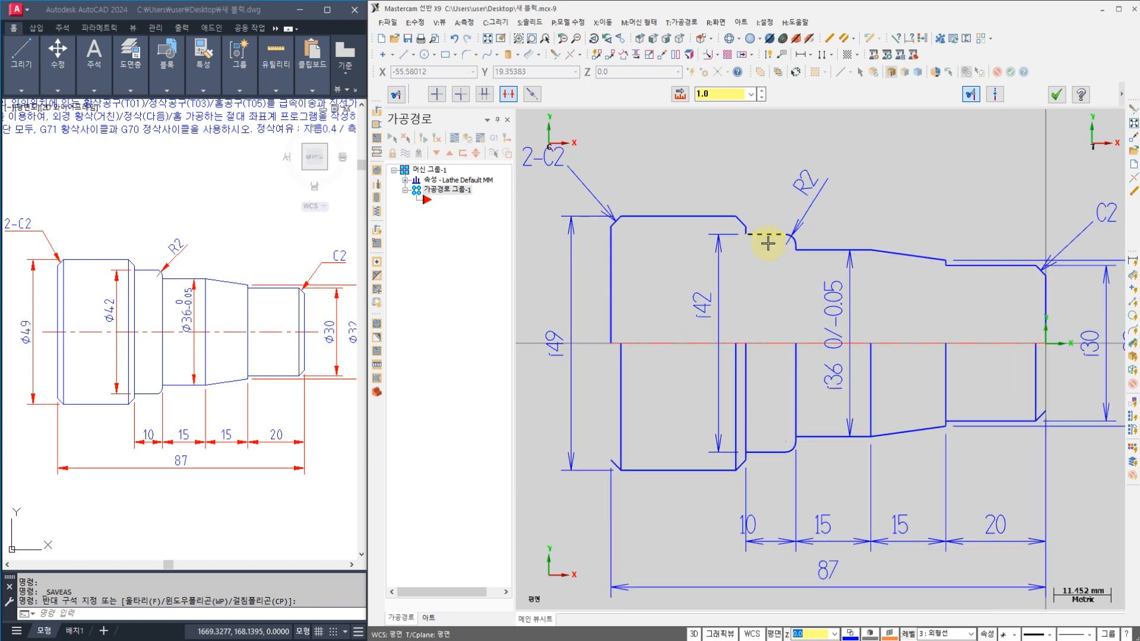
middle_drag(724, 257, 714, 282)
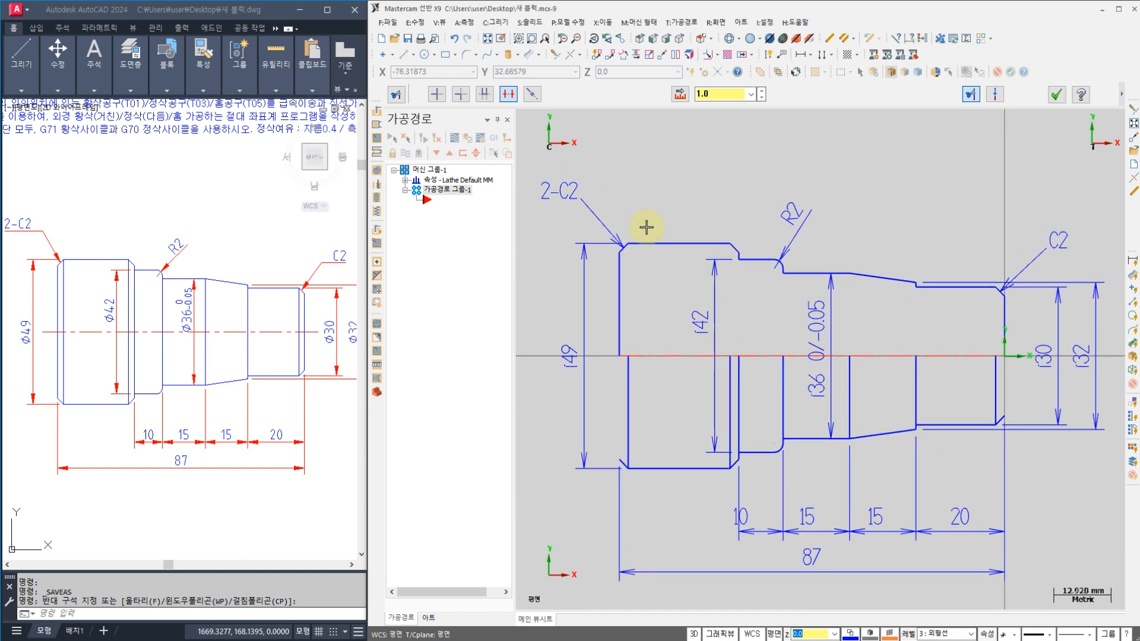
click(1056, 99)
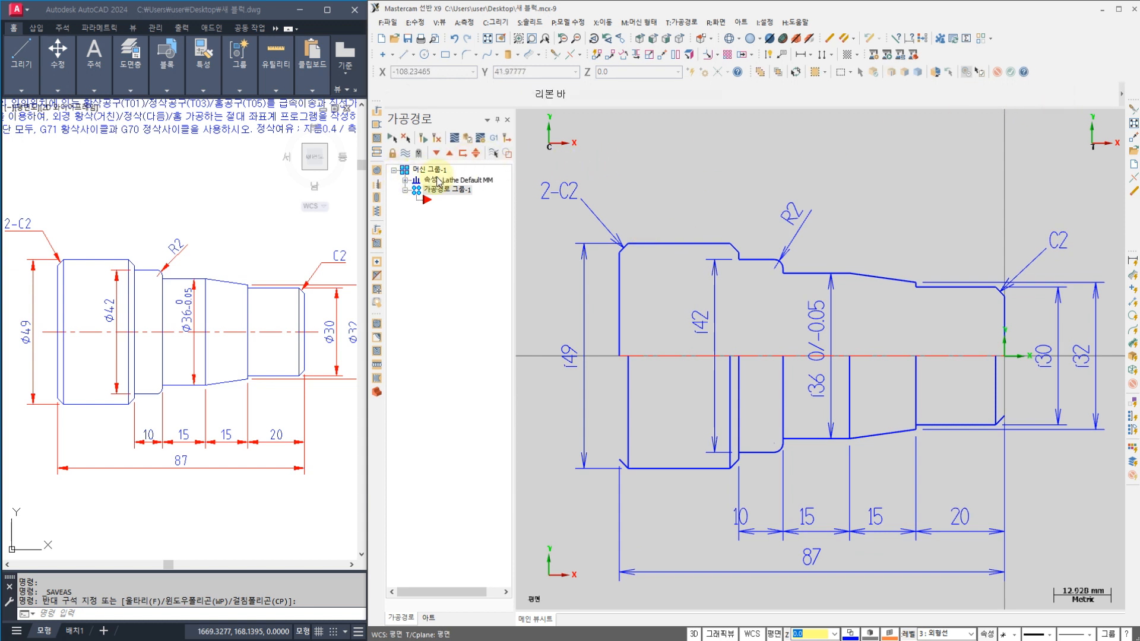
- In the machine group's stock setup, define the left-spindle stock as a cylinder with an outer diameter of 55
click(405, 181)
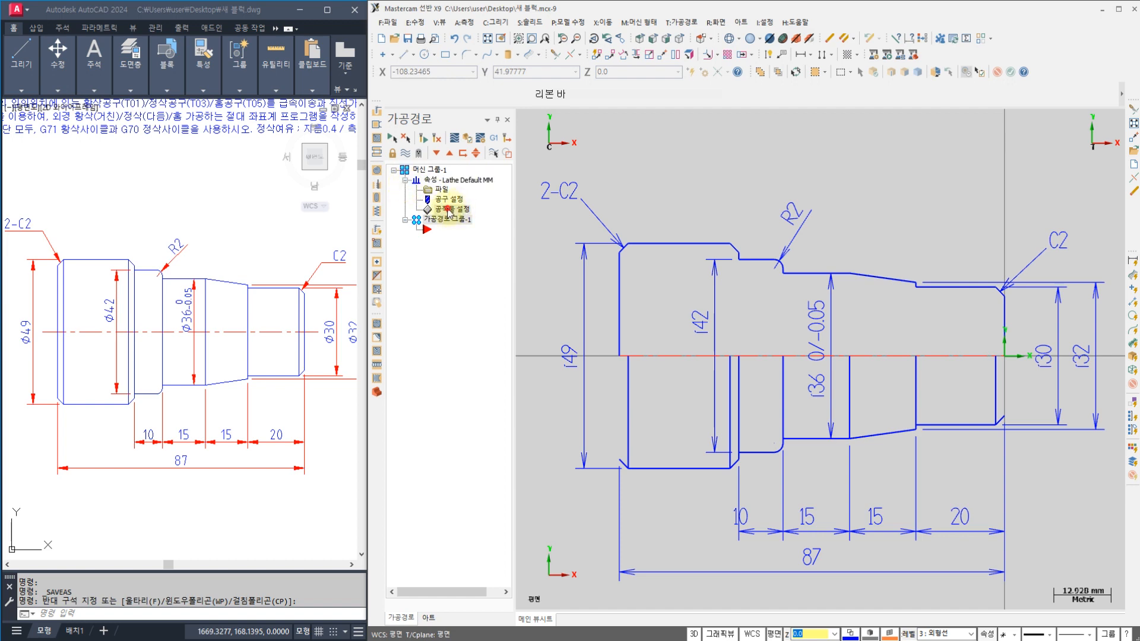
click(448, 210)
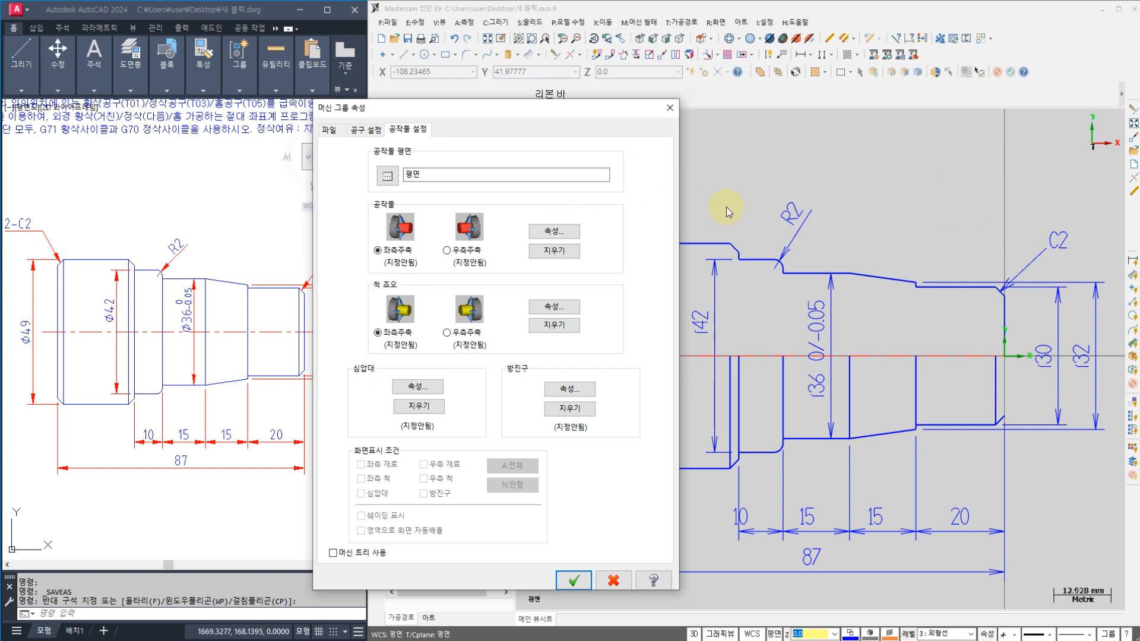
click(553, 233)
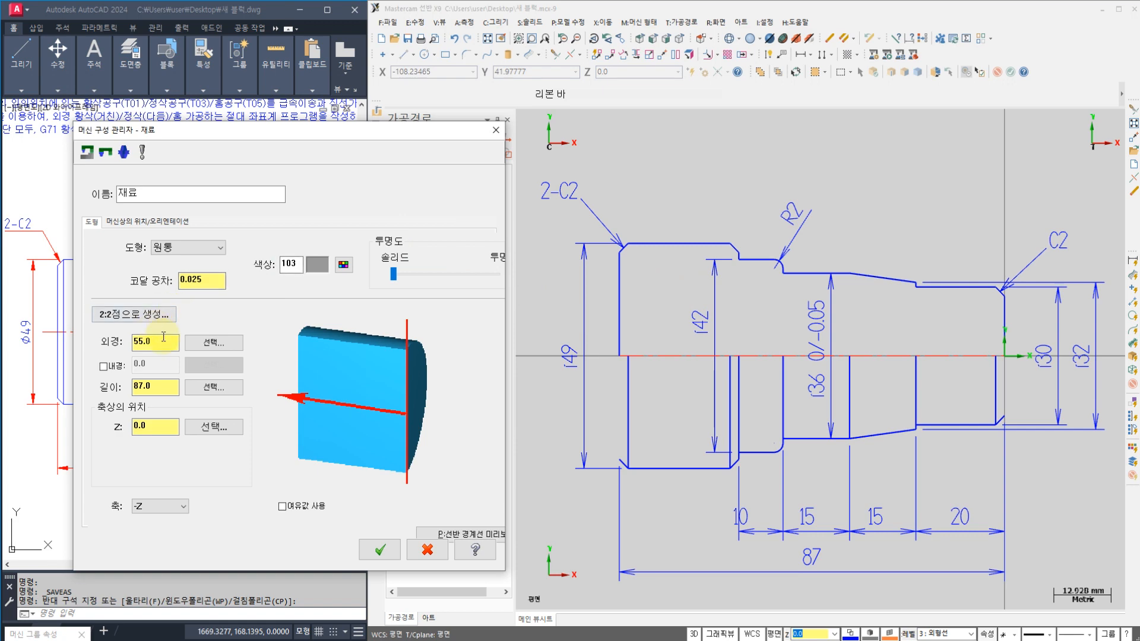
click(205, 345)
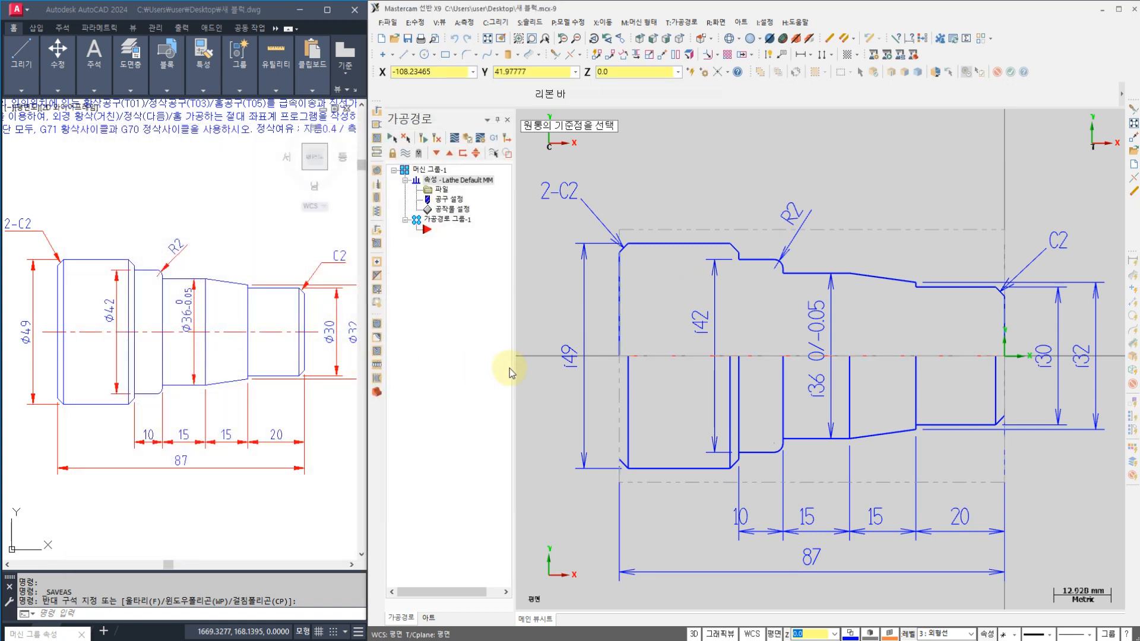
click(676, 246)
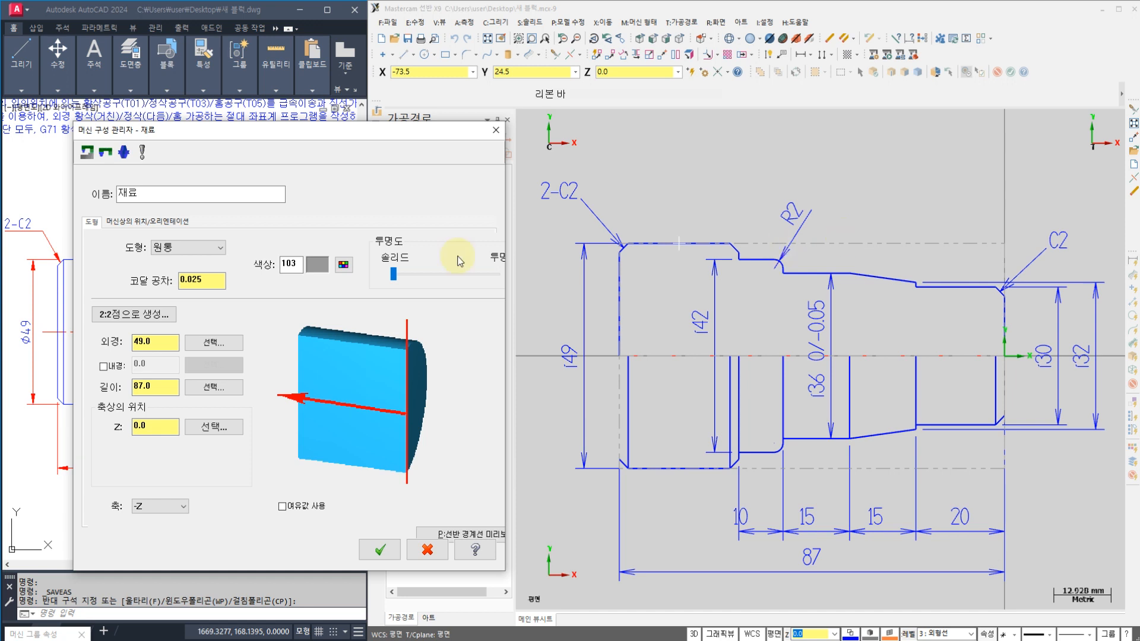
double_click(162, 344)
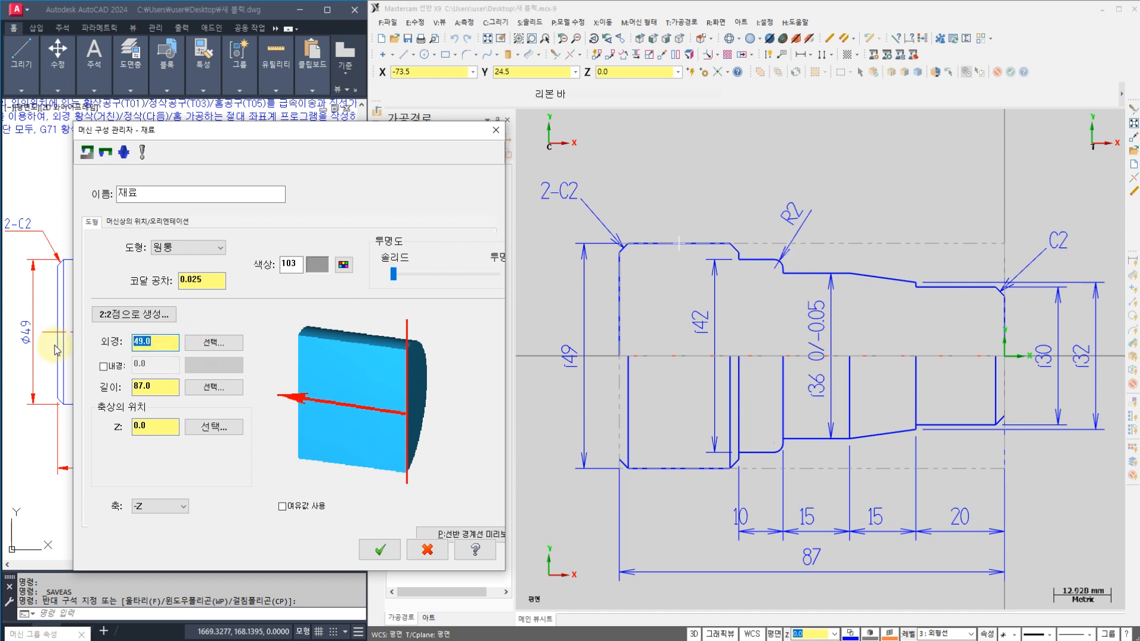
key(Return)
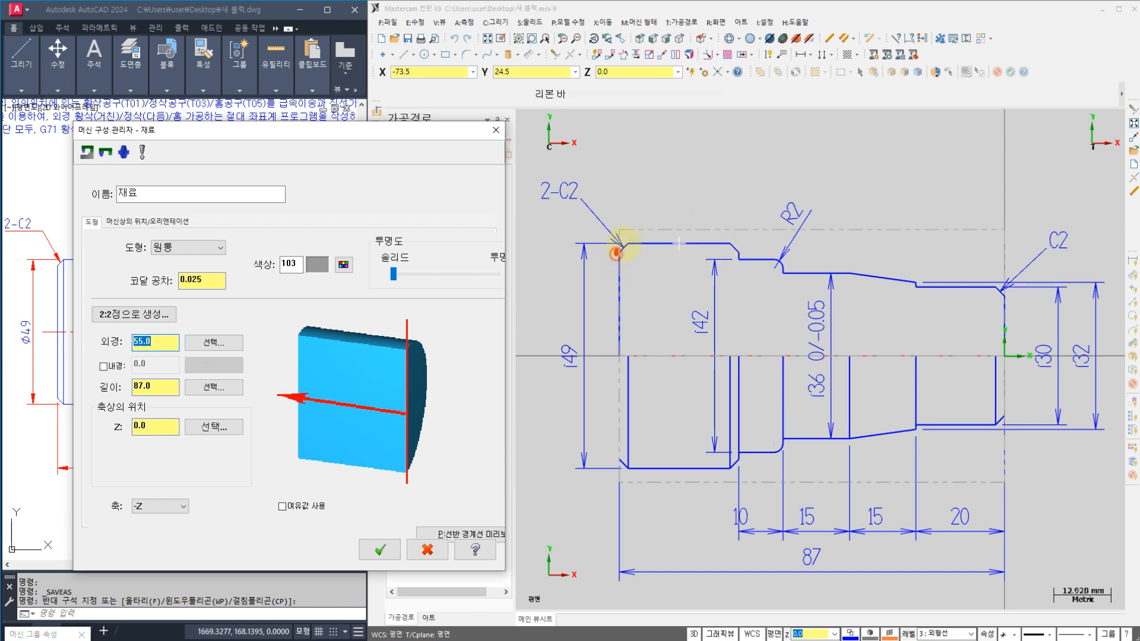
drag(616, 252, 711, 238)
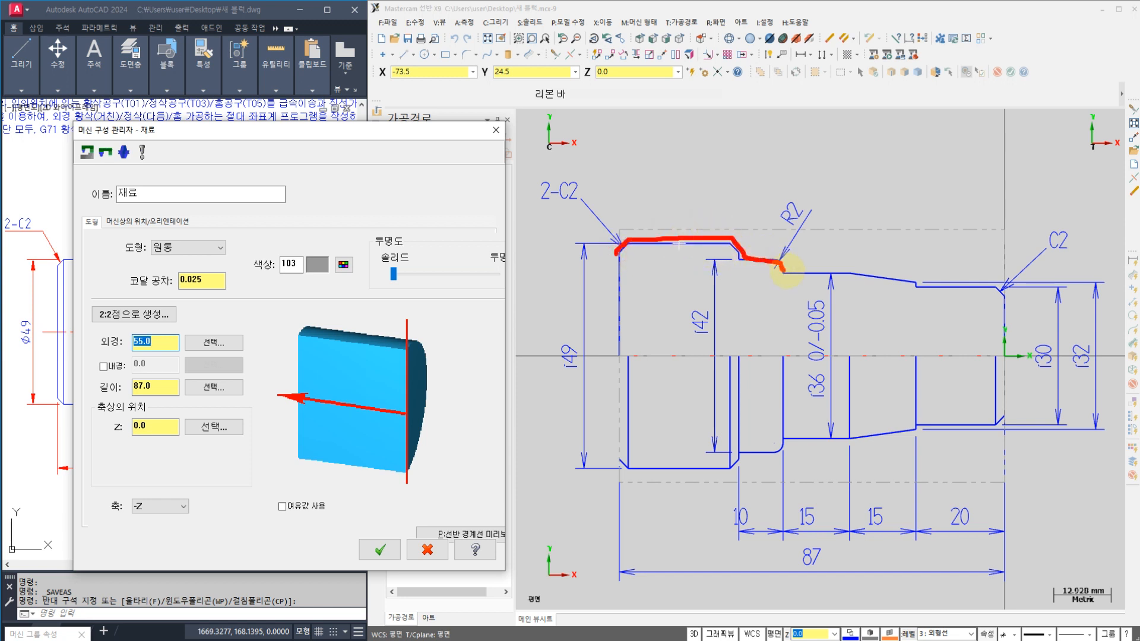
mouse_move(784, 270)
mouse_down()
mouse_move(973, 290)
mouse_move(909, 288)
mouse_up()
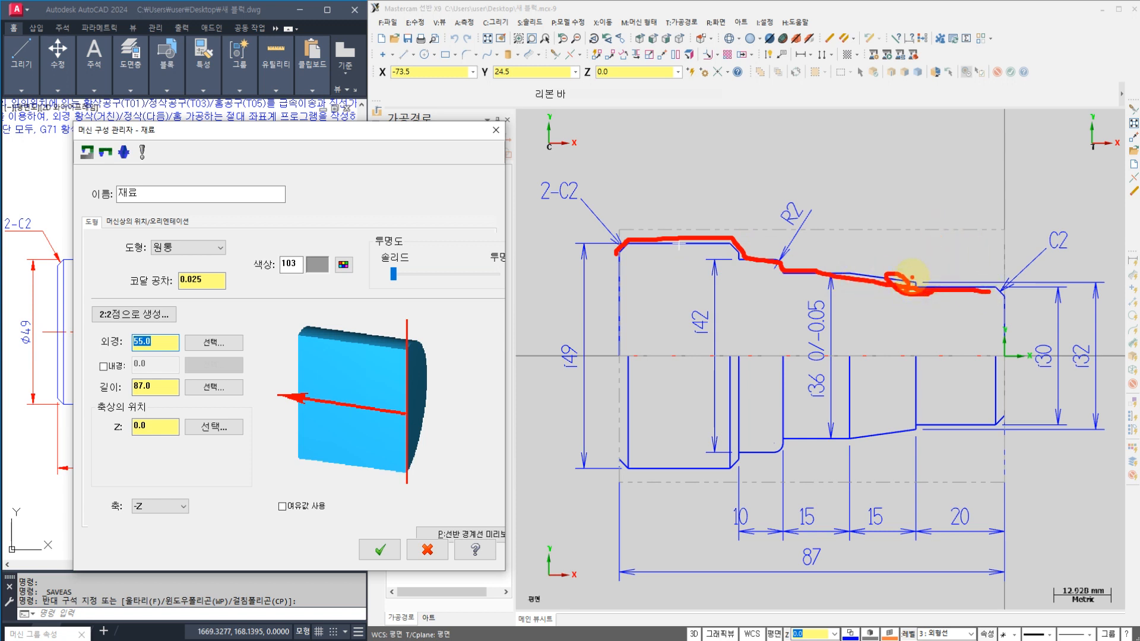
drag(968, 230, 618, 236)
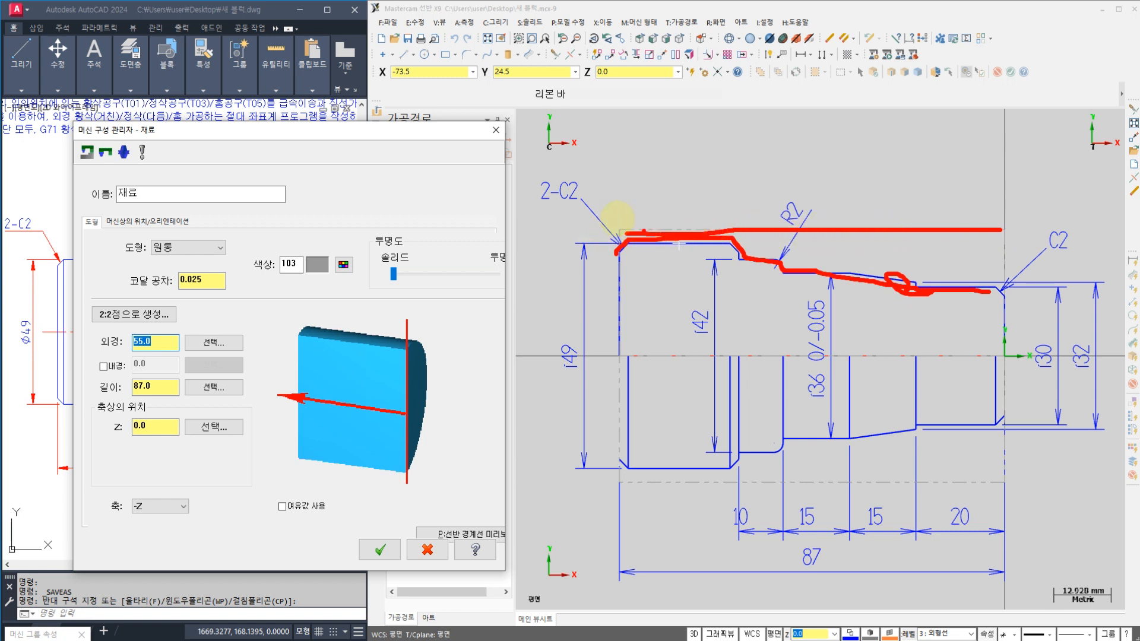
drag(563, 193, 625, 236)
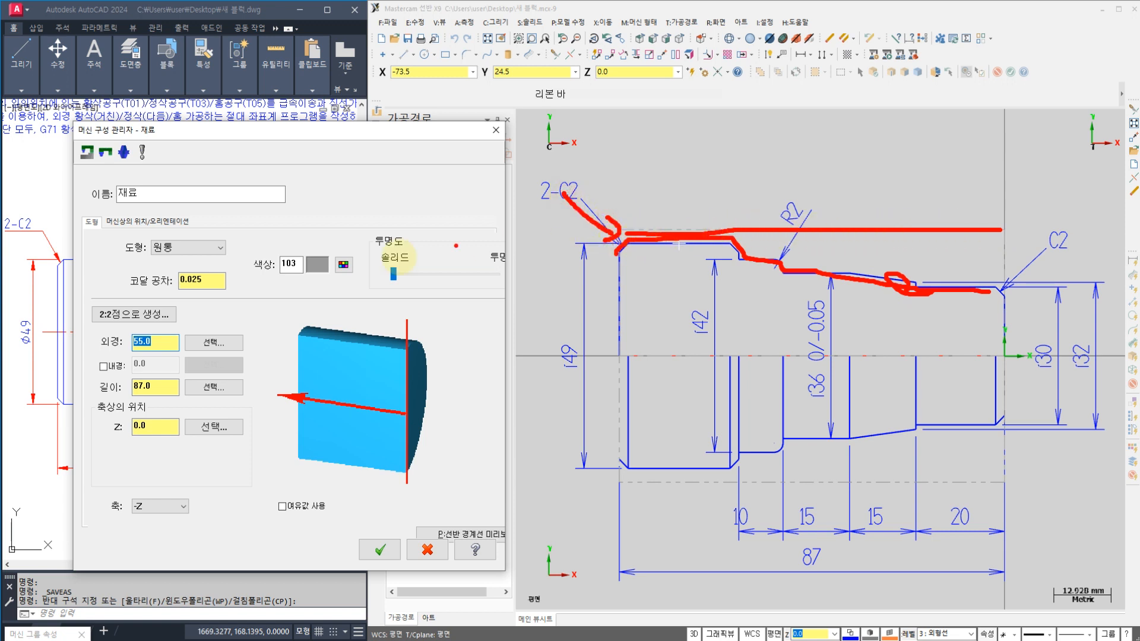
mouse_move(181, 354)
mouse_down()
mouse_move(126, 321)
mouse_move(159, 343)
mouse_up()
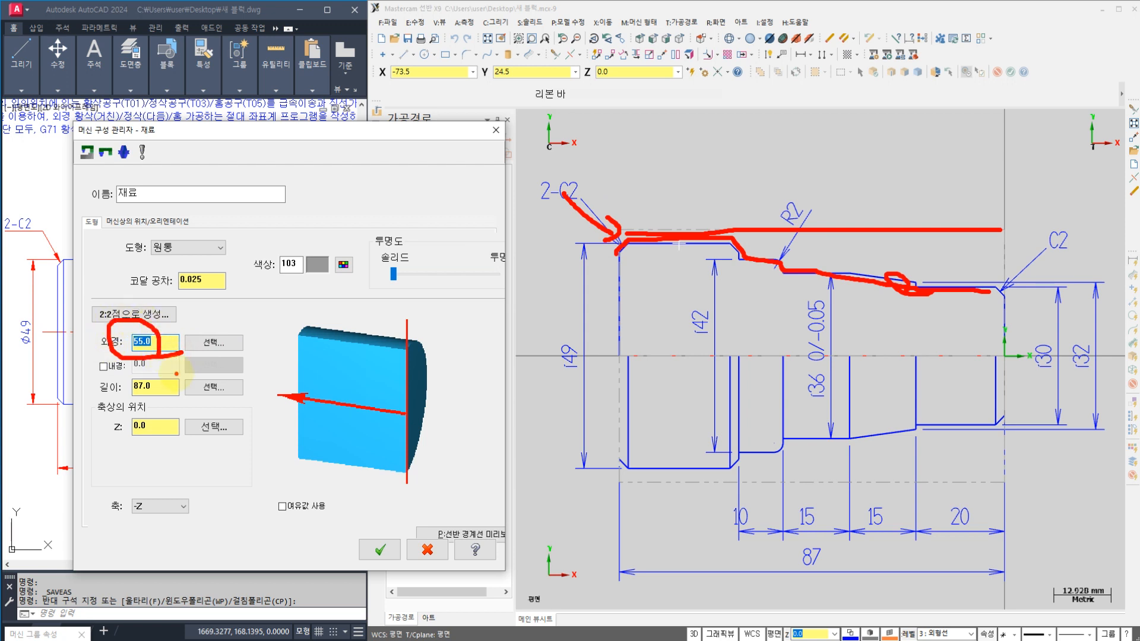
key(Escape)
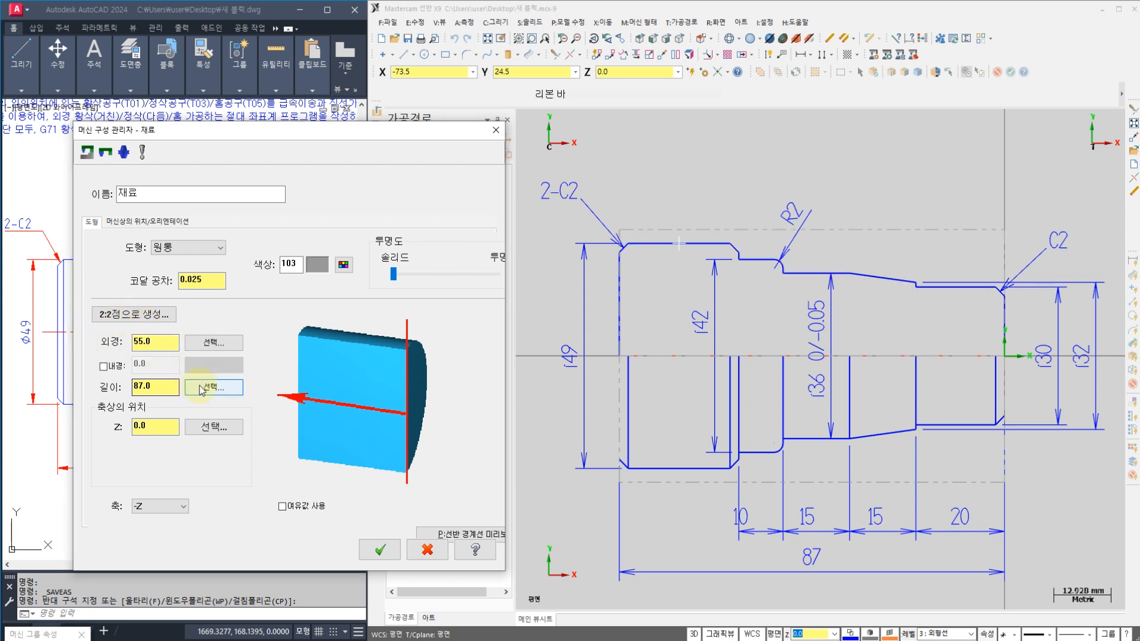
- Try a stock length of 100 in place of the length picked from the drawing
click(204, 389)
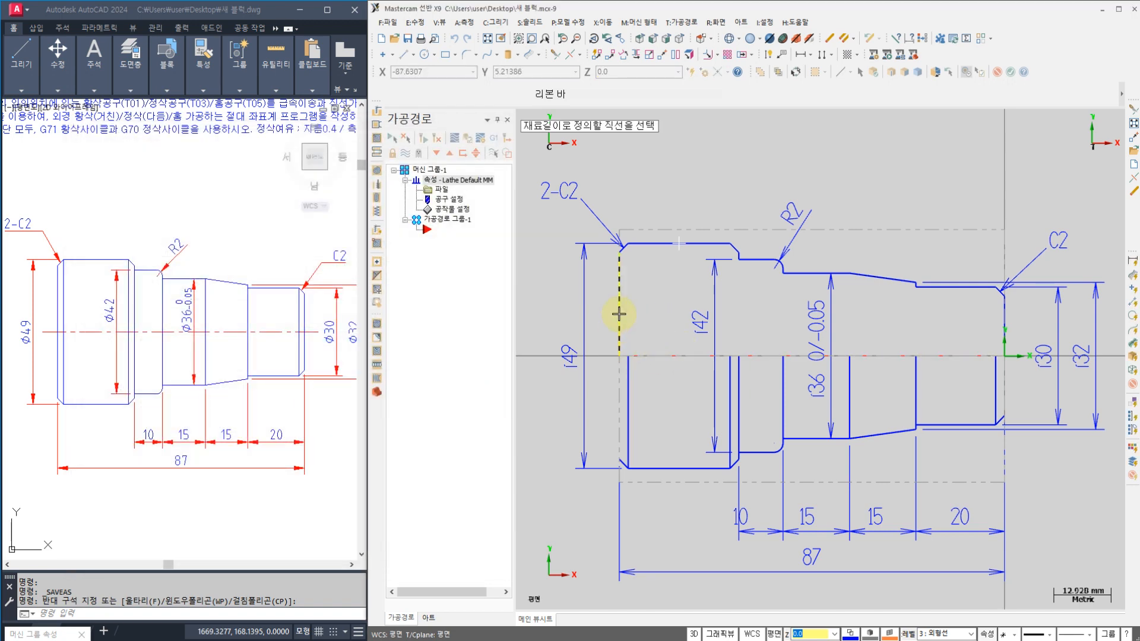
click(664, 362)
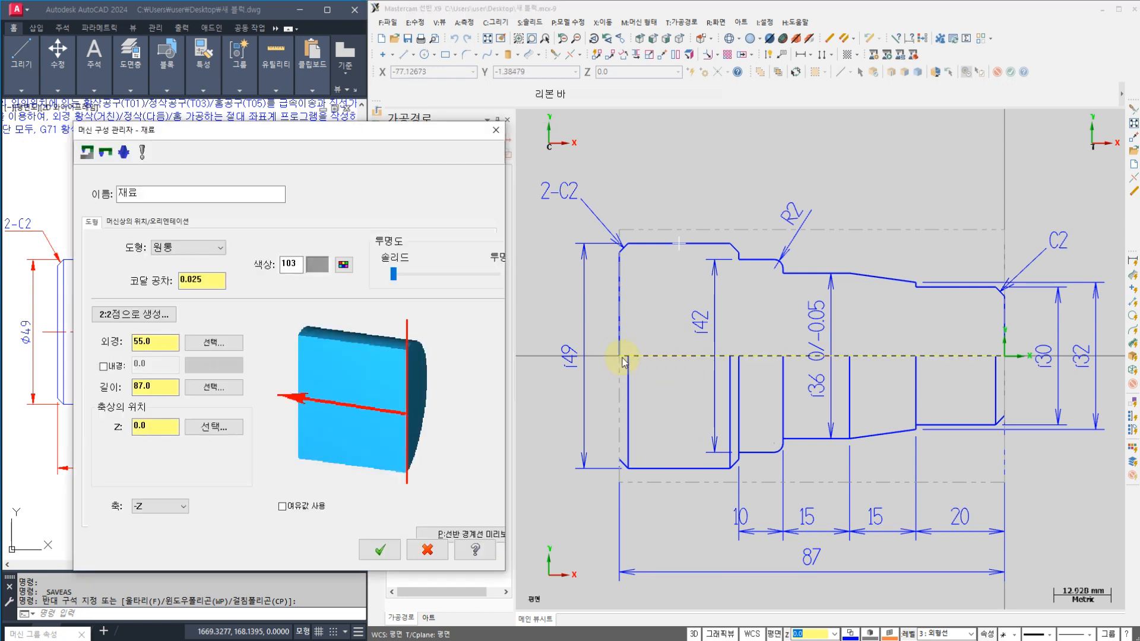
double_click(147, 386)
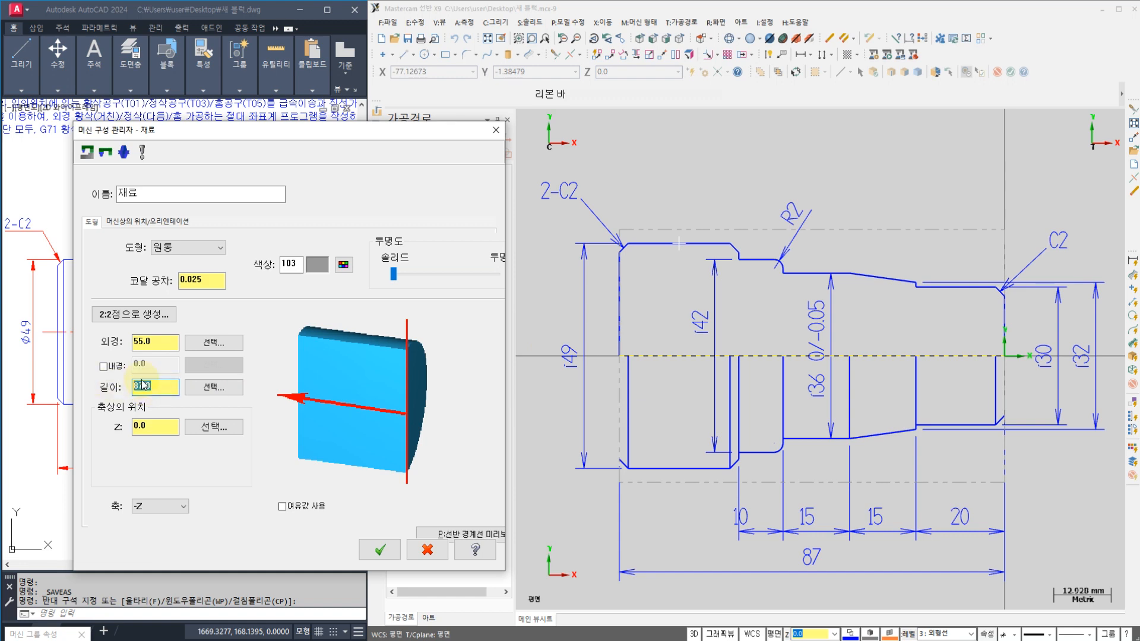
text(100)
key(Return)
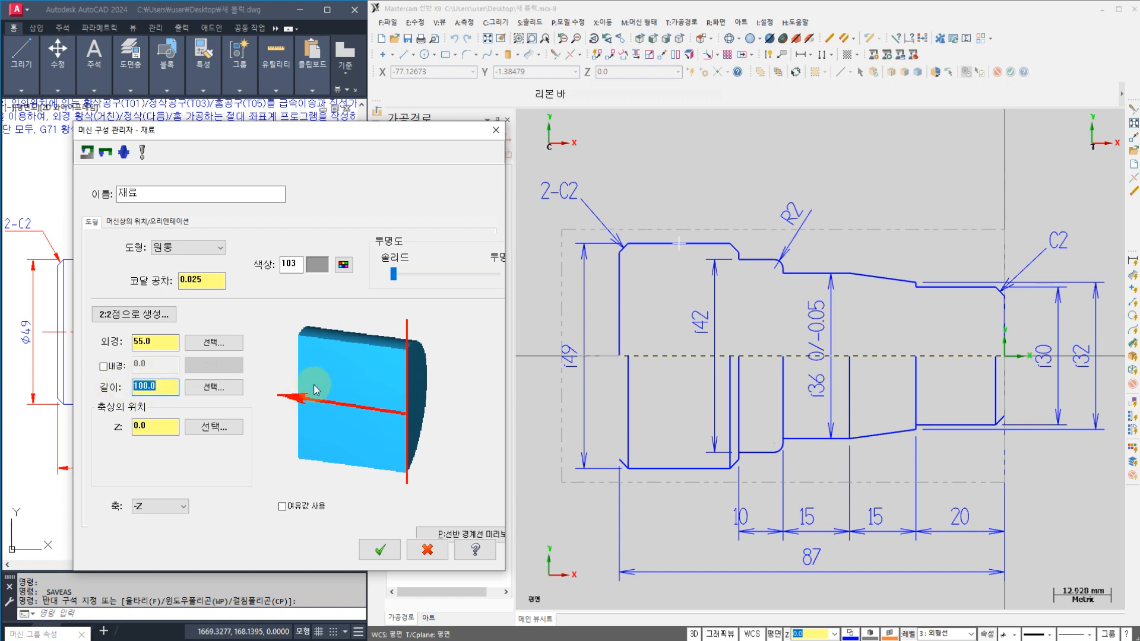
- Set the stock length to 87 by selecting the shaft's centreline, and accept the stock settings
click(214, 387)
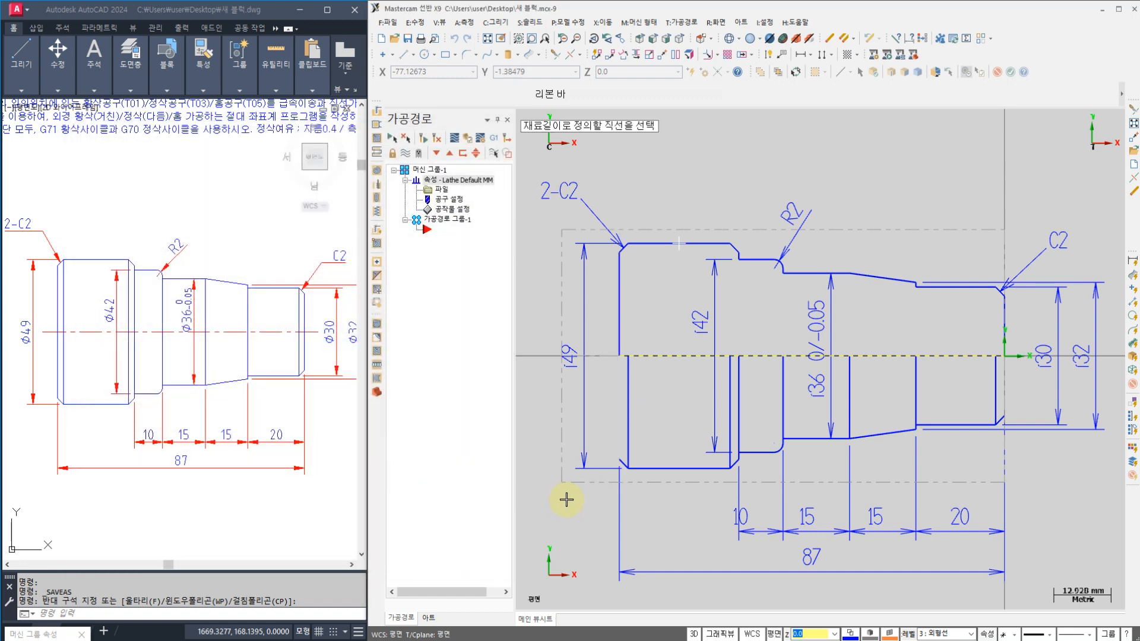
click(677, 356)
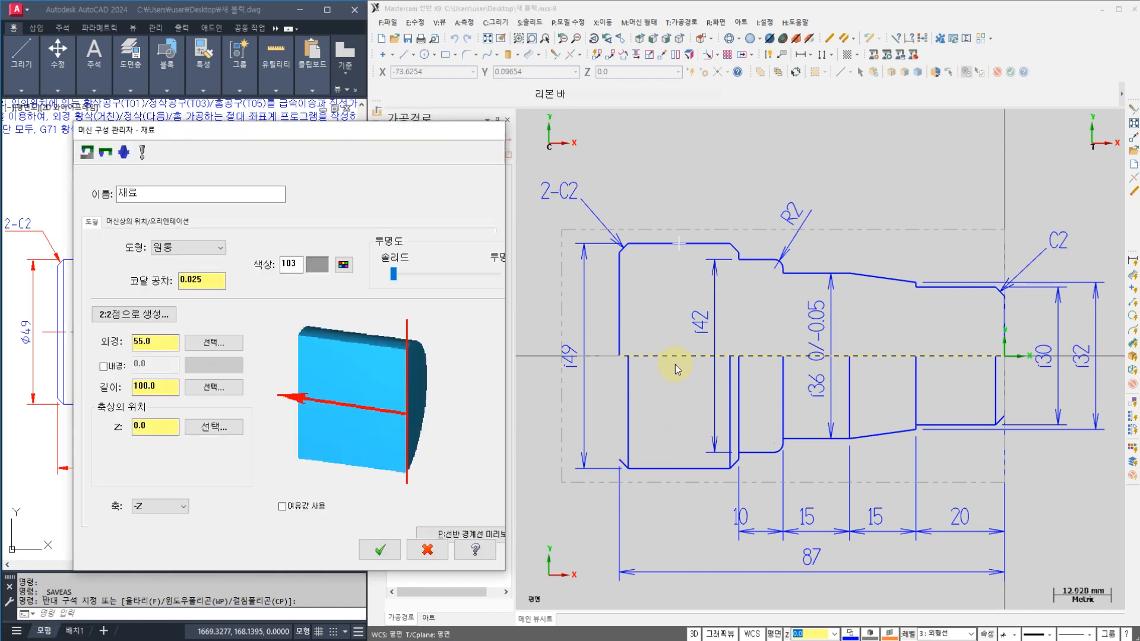
key(Return)
click(564, 233)
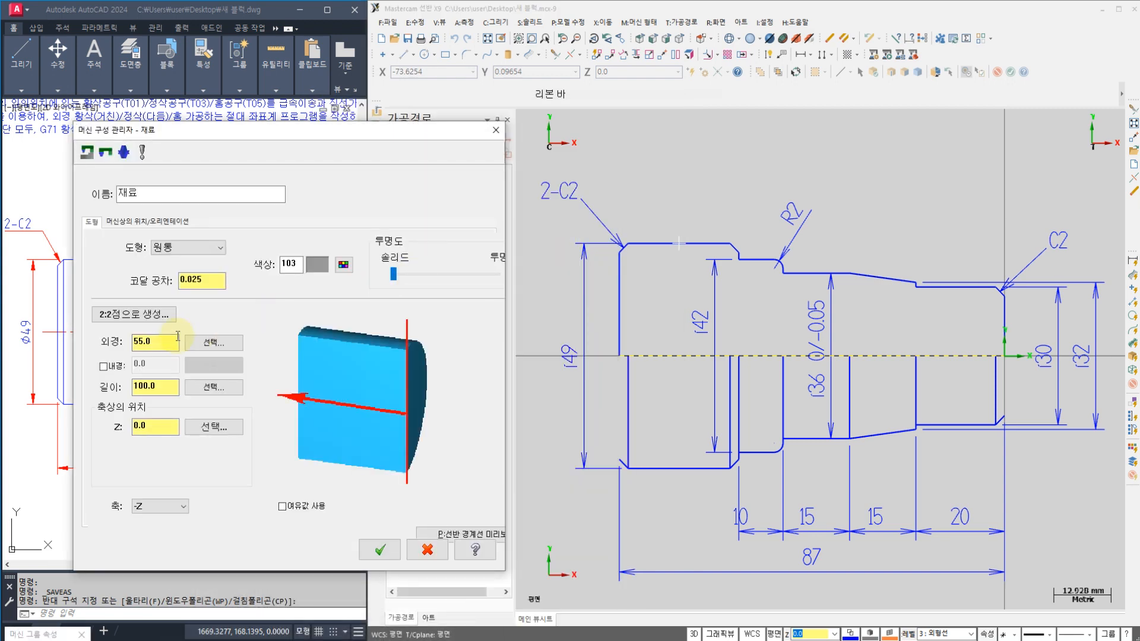
click(214, 387)
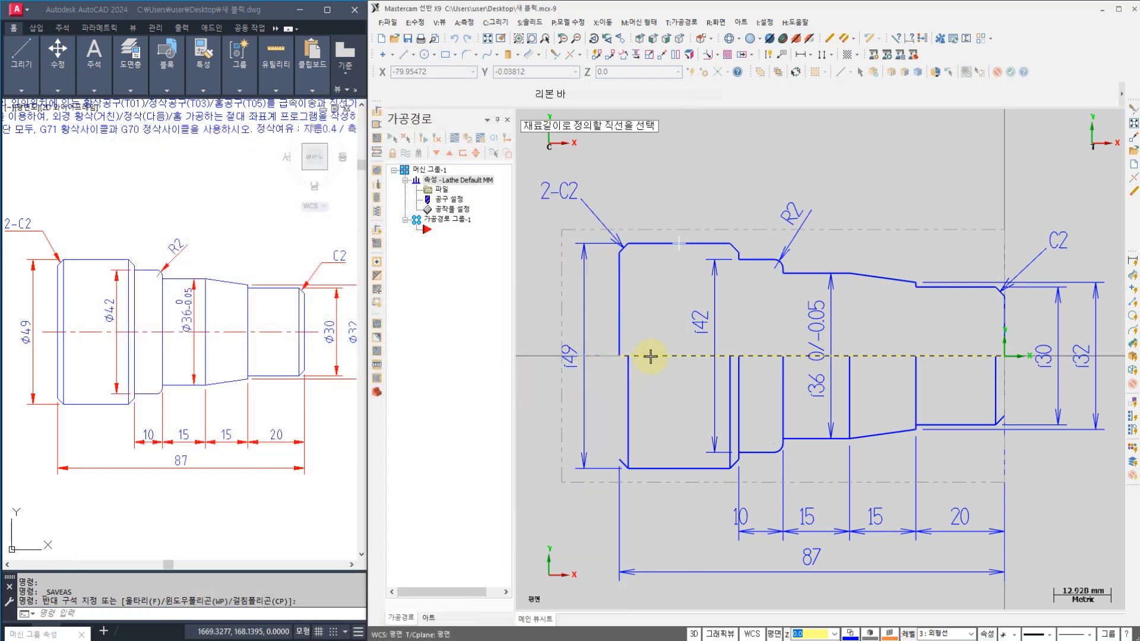
click(652, 358)
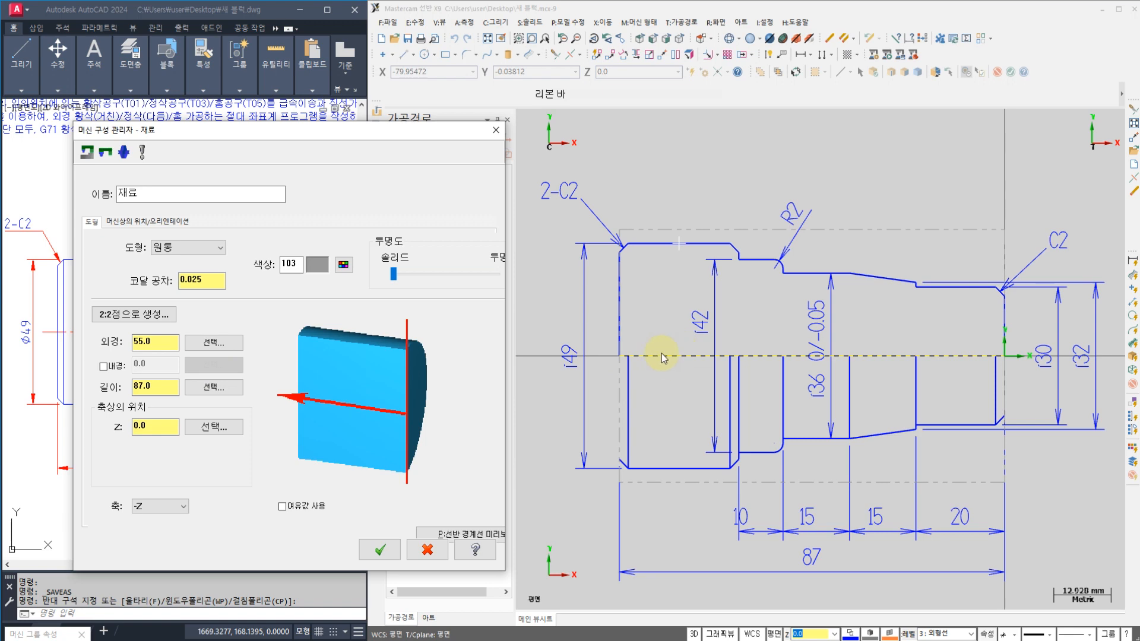
click(380, 550)
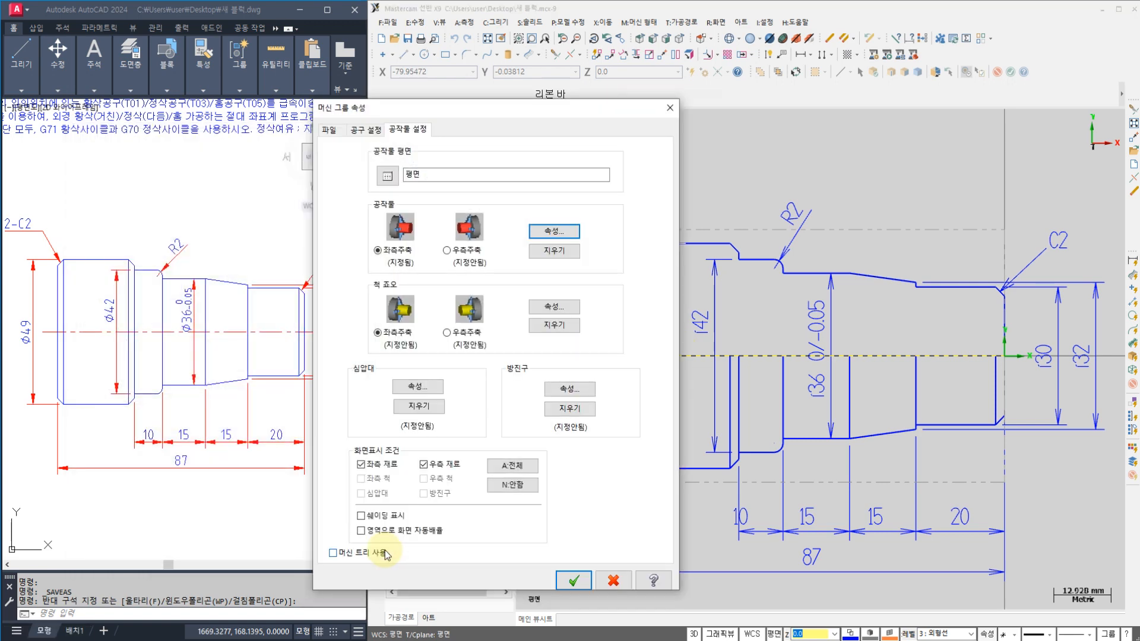
- Start defining the left-spindle chuck jaws, comparing clamping methods 외경 #1 and #2 and choosing 외경 #1
click(554, 308)
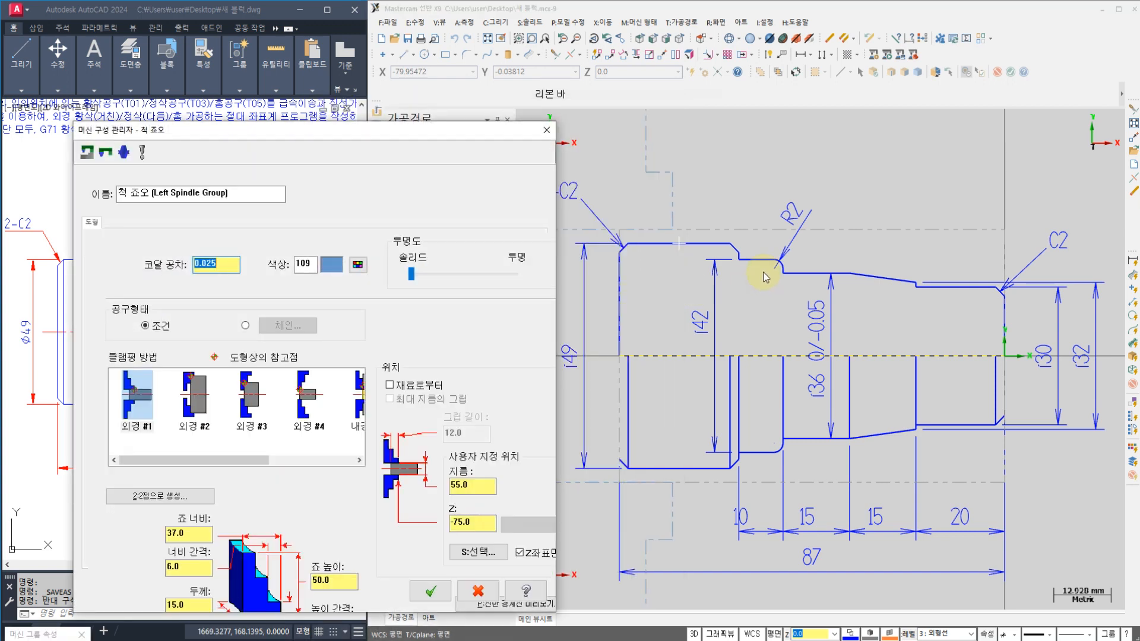
drag(484, 136, 416, 123)
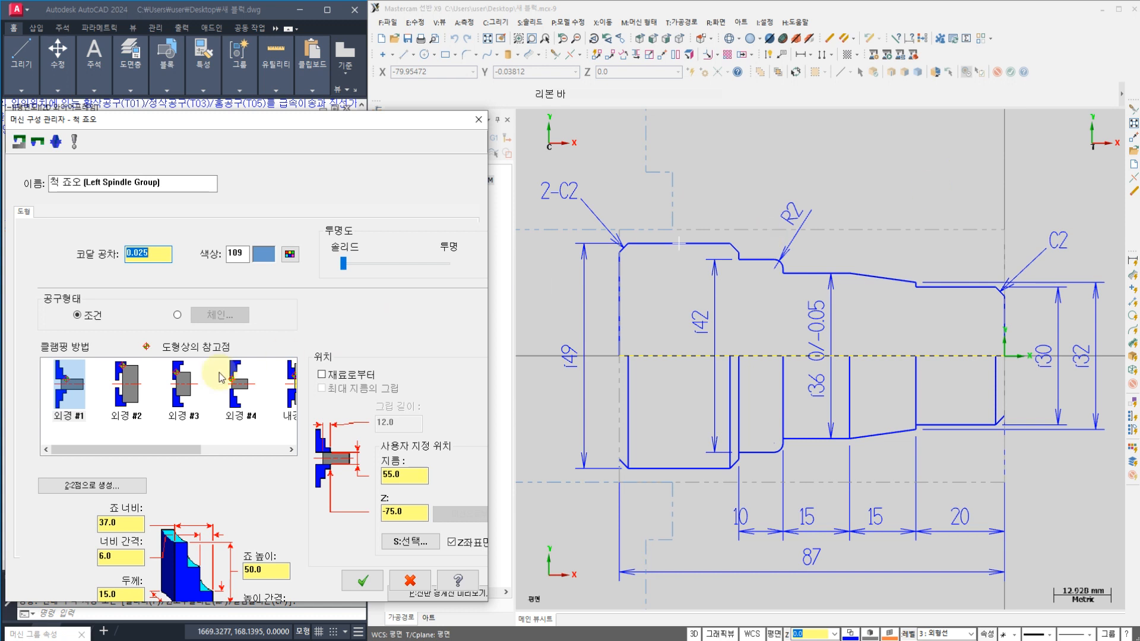
click(127, 397)
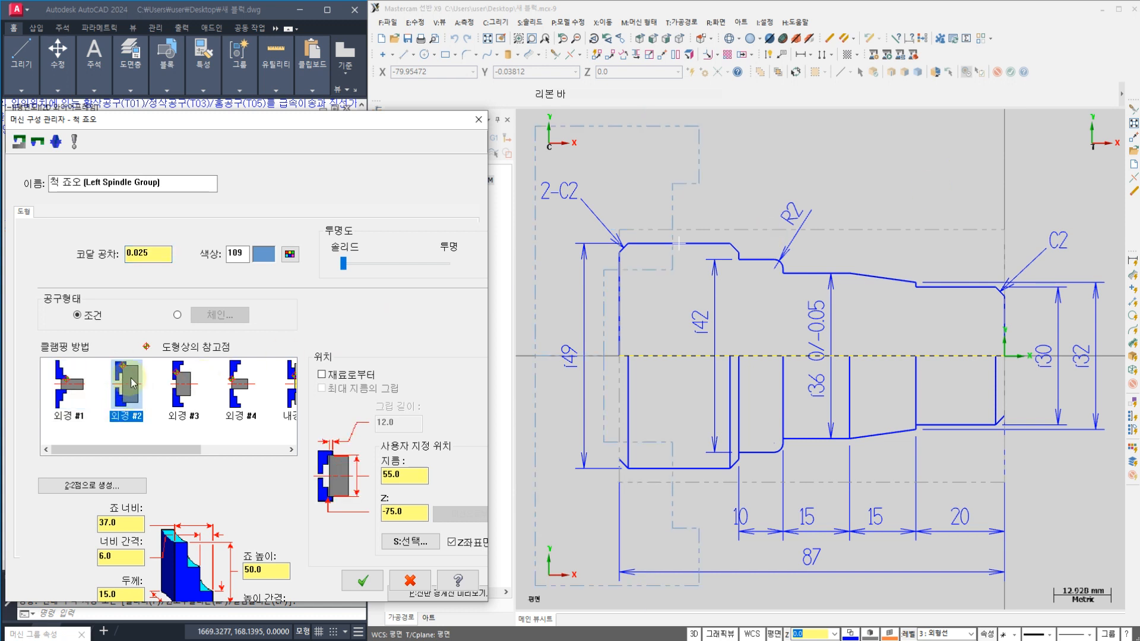
click(73, 392)
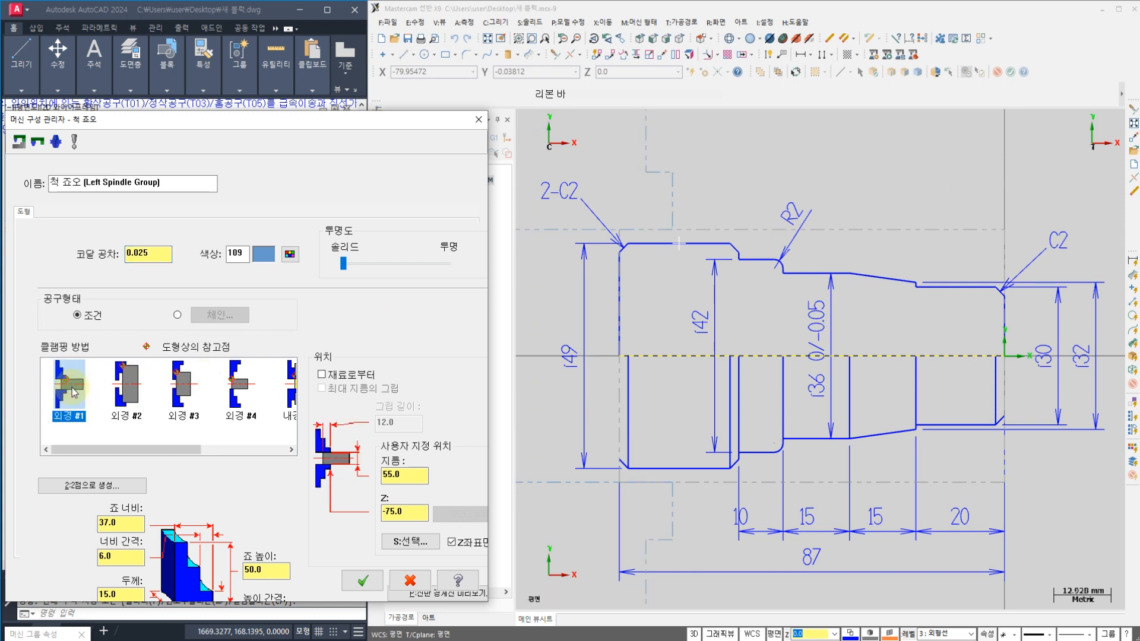
click(125, 391)
click(70, 396)
- Position the chuck jaws from the stock with a grip length of 12
click(320, 376)
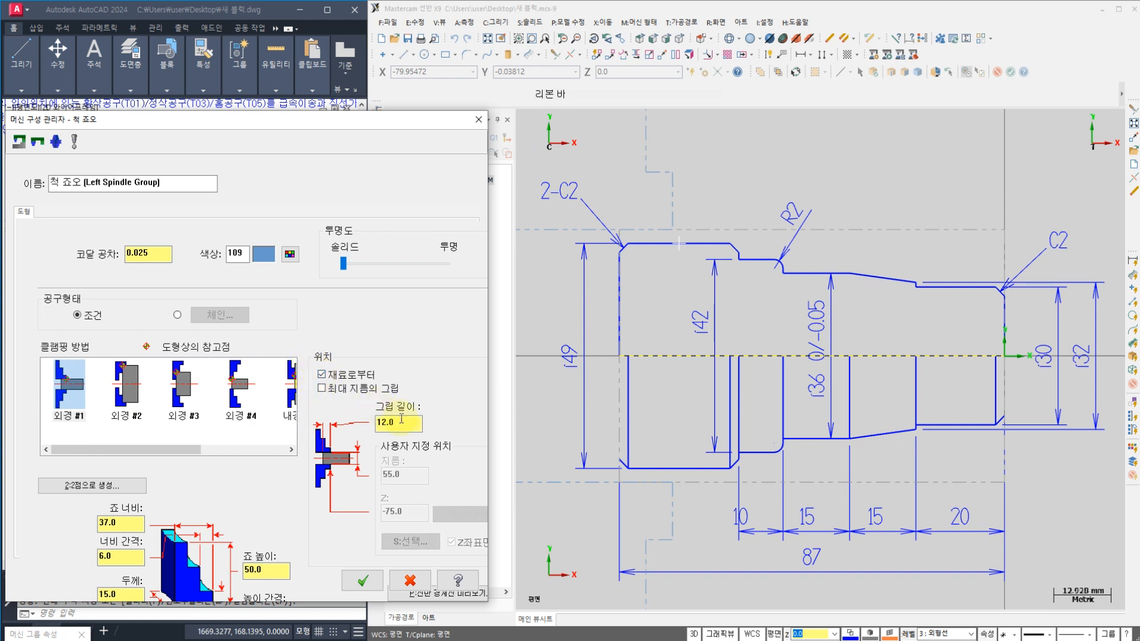
drag(402, 423, 333, 425)
text(0)
key(Return)
text(12)
key(Return)
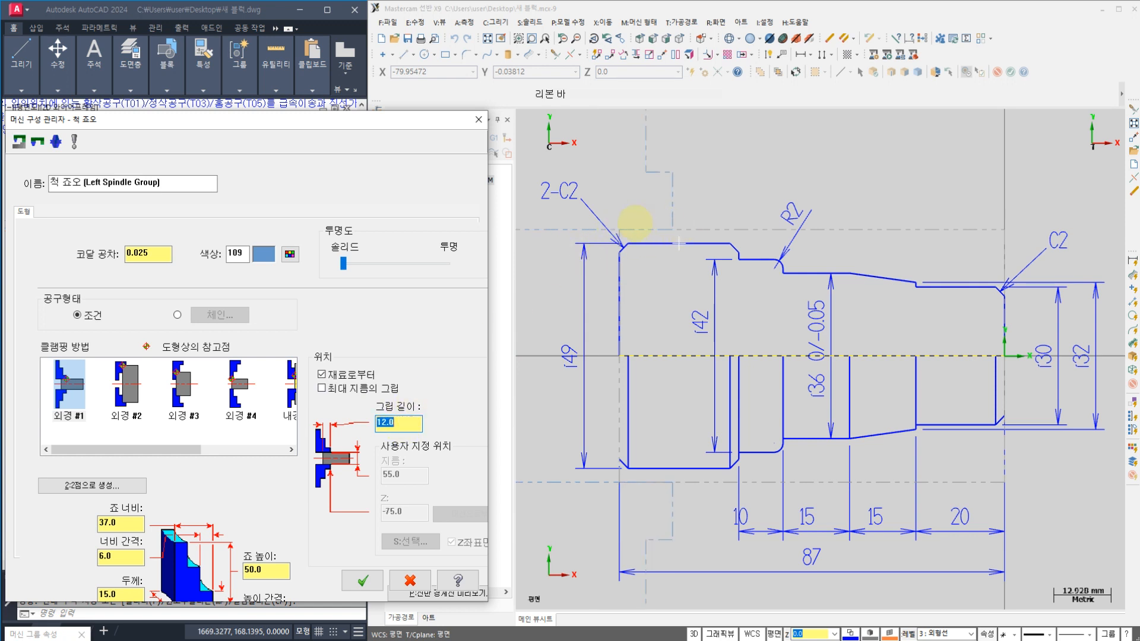
mouse_move(615, 218)
mouse_down()
mouse_move(615, 236)
mouse_move(673, 244)
mouse_up()
mouse_move(616, 172)
mouse_down()
mouse_move(616, 206)
mouse_move(636, 190)
mouse_move(658, 193)
mouse_up()
drag(410, 410, 445, 378)
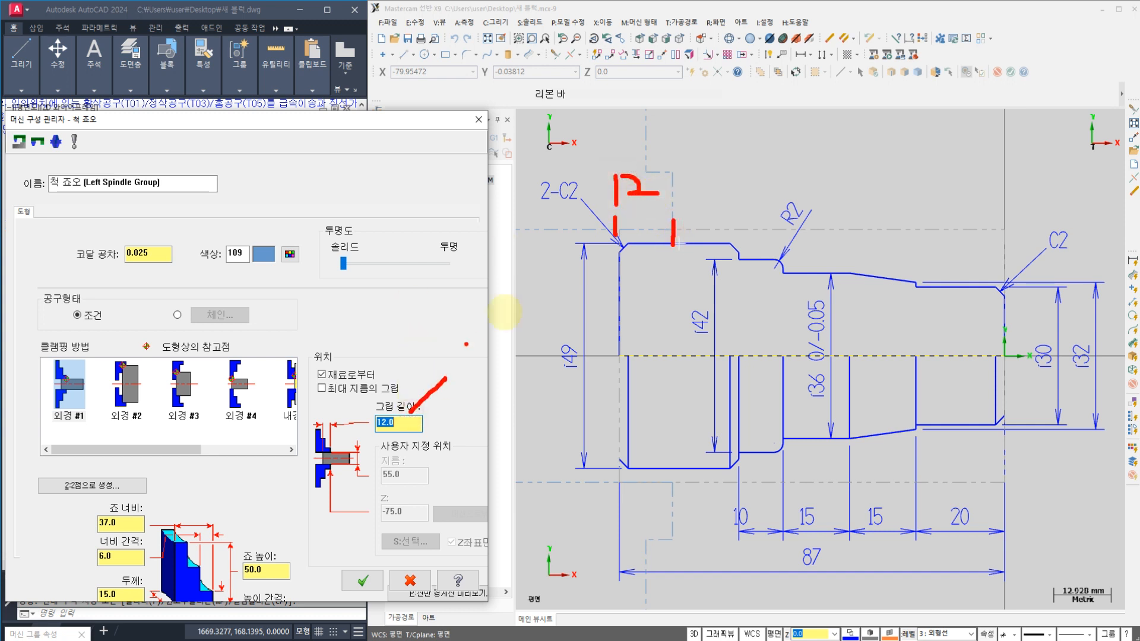
mouse_move(716, 233)
mouse_down()
mouse_move(719, 168)
mouse_move(686, 169)
mouse_move(678, 114)
mouse_move(695, 155)
mouse_move(706, 154)
mouse_up()
drag(820, 152, 816, 184)
drag(829, 152, 860, 177)
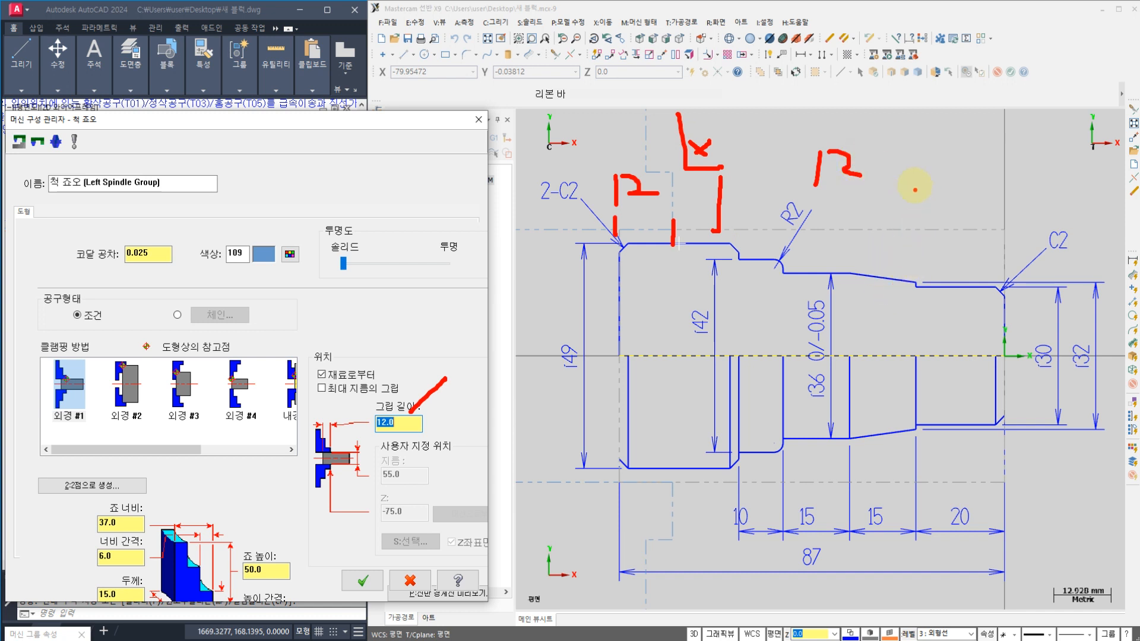
mouse_move(917, 156)
mouse_down()
mouse_move(920, 196)
mouse_move(939, 172)
mouse_move(949, 179)
mouse_up()
drag(951, 165, 988, 170)
mouse_move(1017, 144)
mouse_down()
mouse_move(1022, 170)
mouse_move(1033, 148)
mouse_move(866, 179)
mouse_move(1018, 148)
mouse_move(1044, 176)
mouse_up()
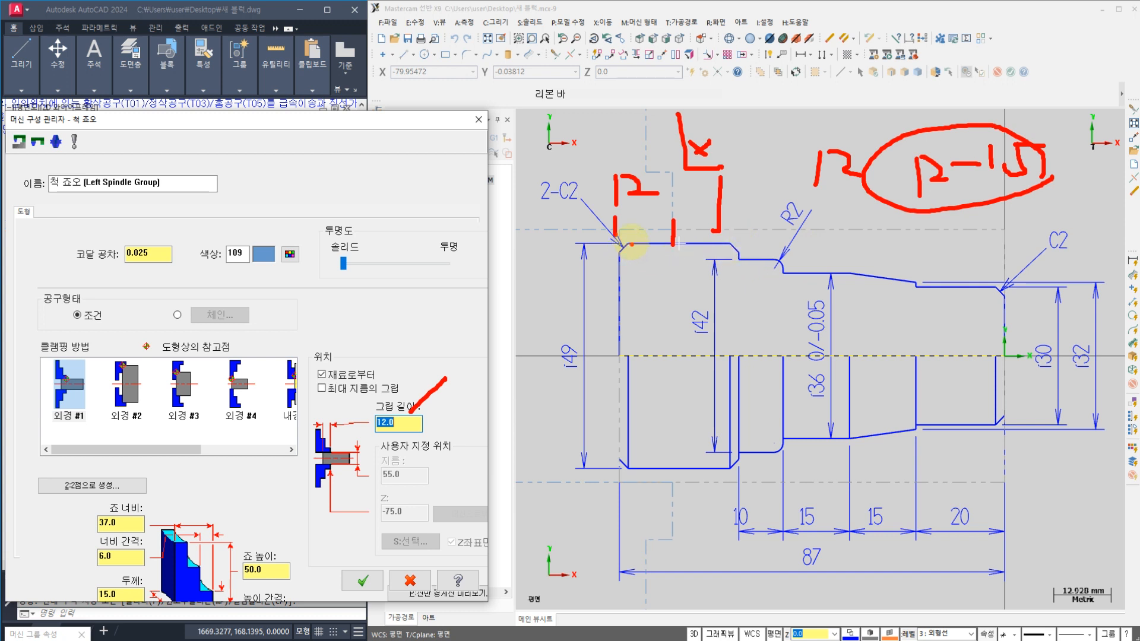
mouse_move(375, 450)
mouse_down()
mouse_move(373, 392)
mouse_move(371, 448)
mouse_move(351, 423)
mouse_up()
key(Escape)
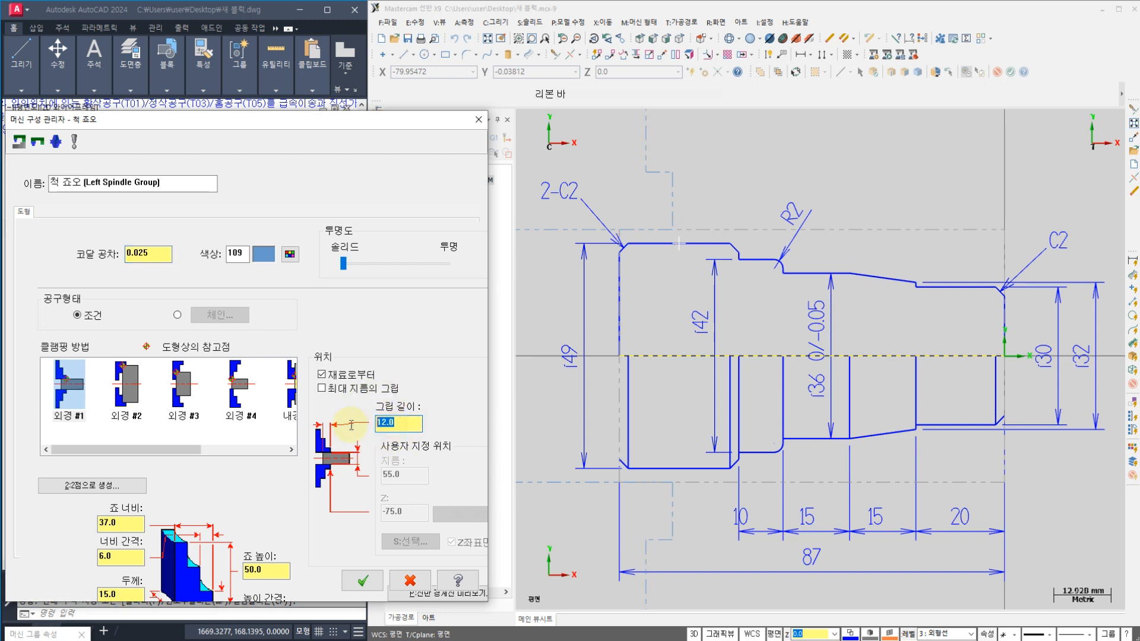
- Try a chuck jaw grip length of 20 and restore it to 12
text(20)
key(Return)
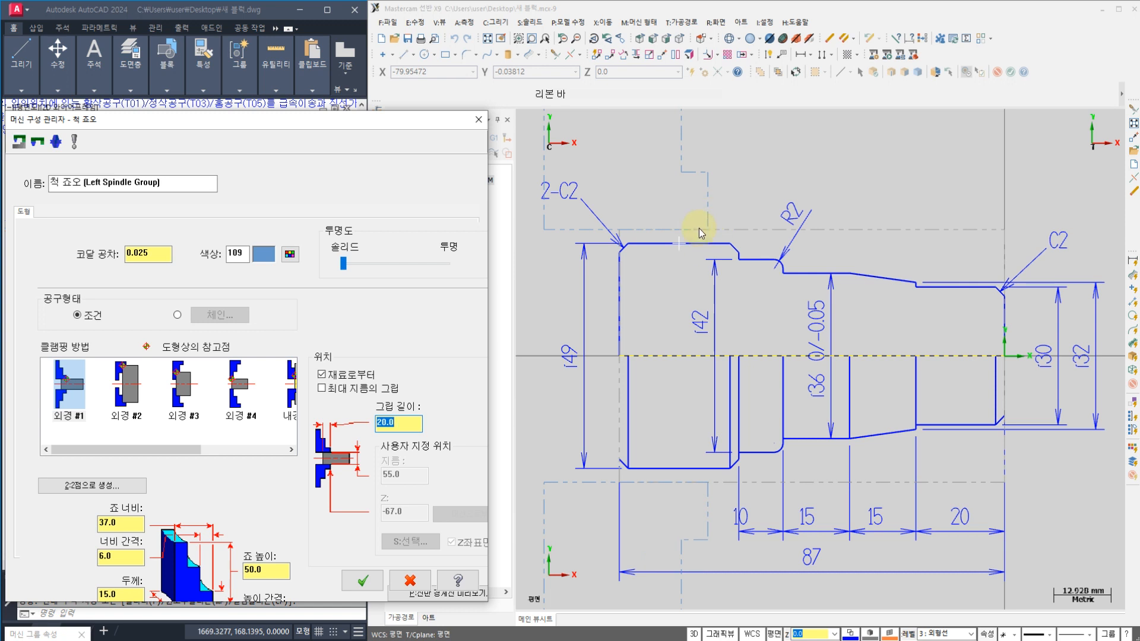
text(12)
key(Return)
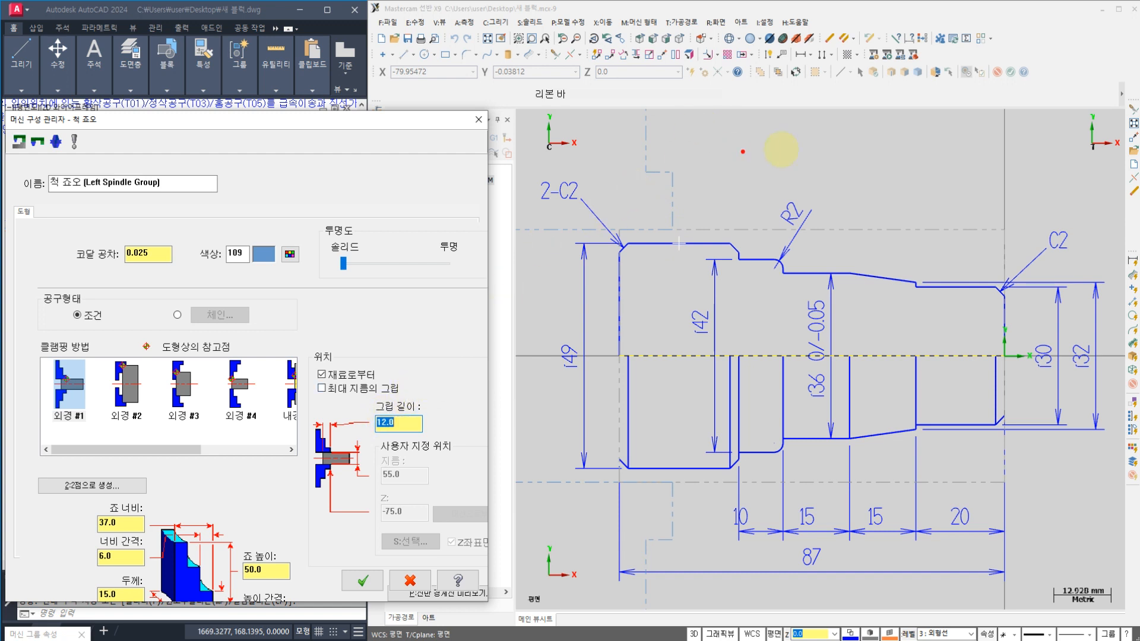
mouse_move(798, 109)
mouse_down()
mouse_move(803, 234)
mouse_move(695, 236)
mouse_move(693, 108)
mouse_up()
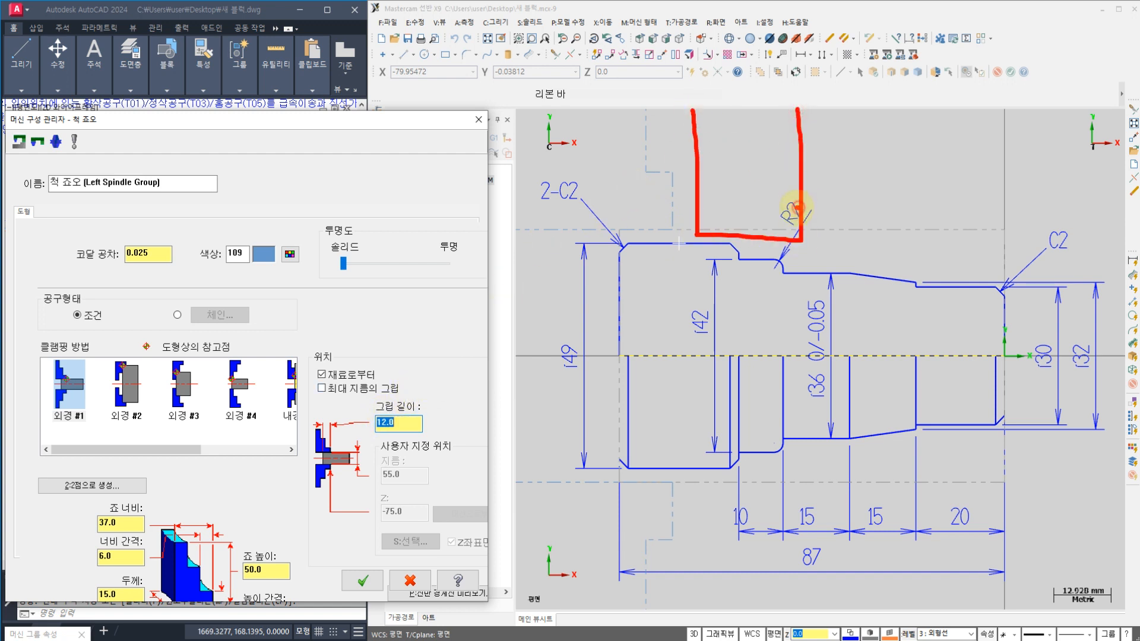
mouse_move(798, 208)
mouse_down()
mouse_move(753, 204)
mouse_move(748, 225)
mouse_move(885, 160)
mouse_up()
mouse_move(872, 152)
mouse_down()
mouse_move(885, 157)
mouse_move(884, 179)
mouse_up()
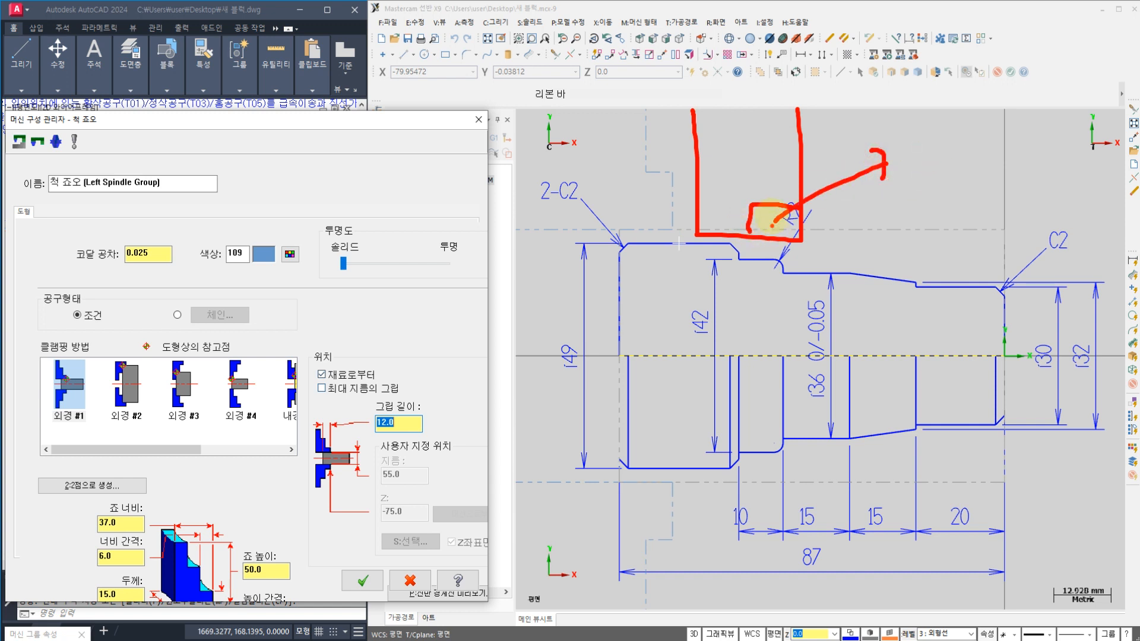
drag(772, 221, 860, 150)
drag(972, 139, 950, 175)
mouse_move(972, 143)
mouse_down()
mouse_move(1000, 192)
mouse_move(1011, 145)
mouse_up()
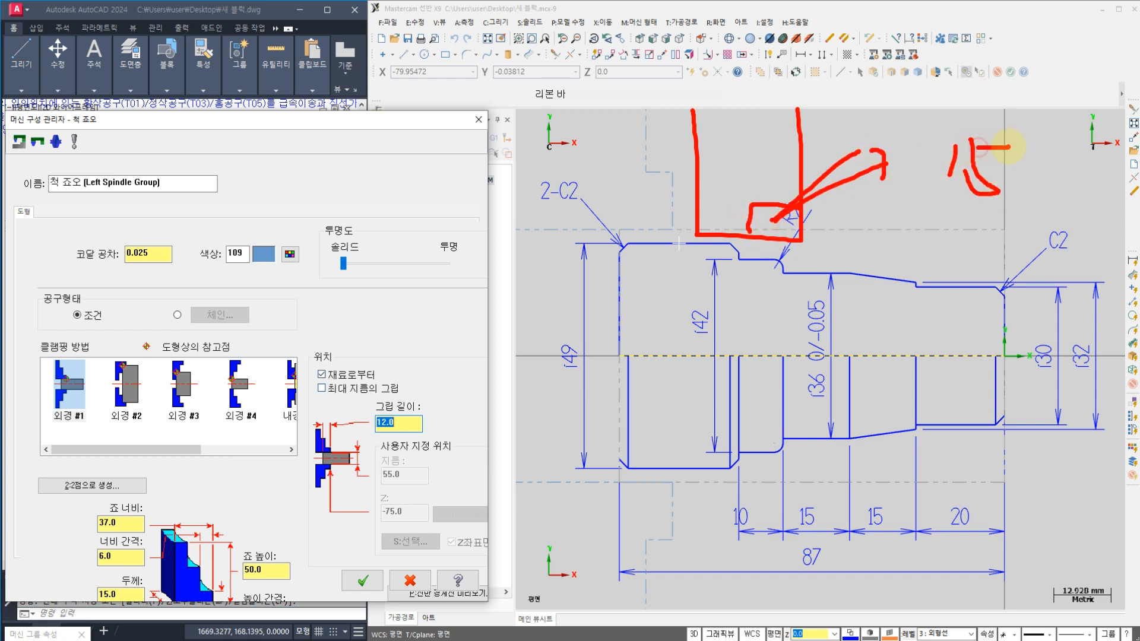
click(694, 374)
mouse_move(673, 384)
mouse_down()
mouse_move(668, 410)
mouse_move(720, 386)
mouse_move(730, 408)
mouse_up()
drag(809, 295, 801, 344)
mouse_move(828, 380)
mouse_down()
mouse_move(764, 326)
mouse_move(802, 377)
mouse_up()
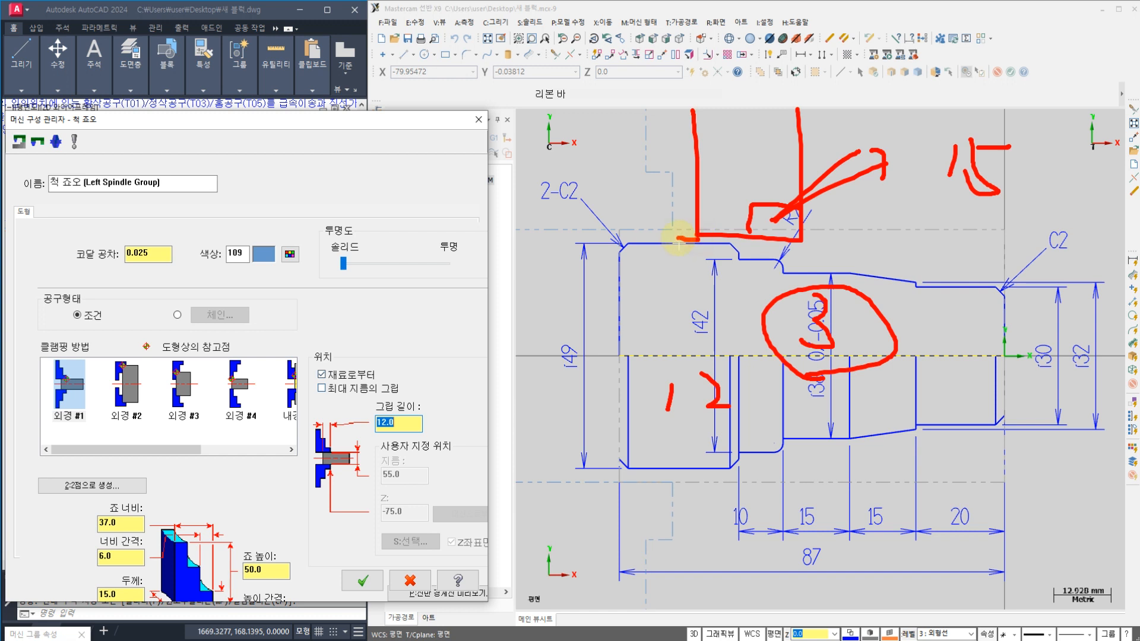
drag(678, 242, 662, 150)
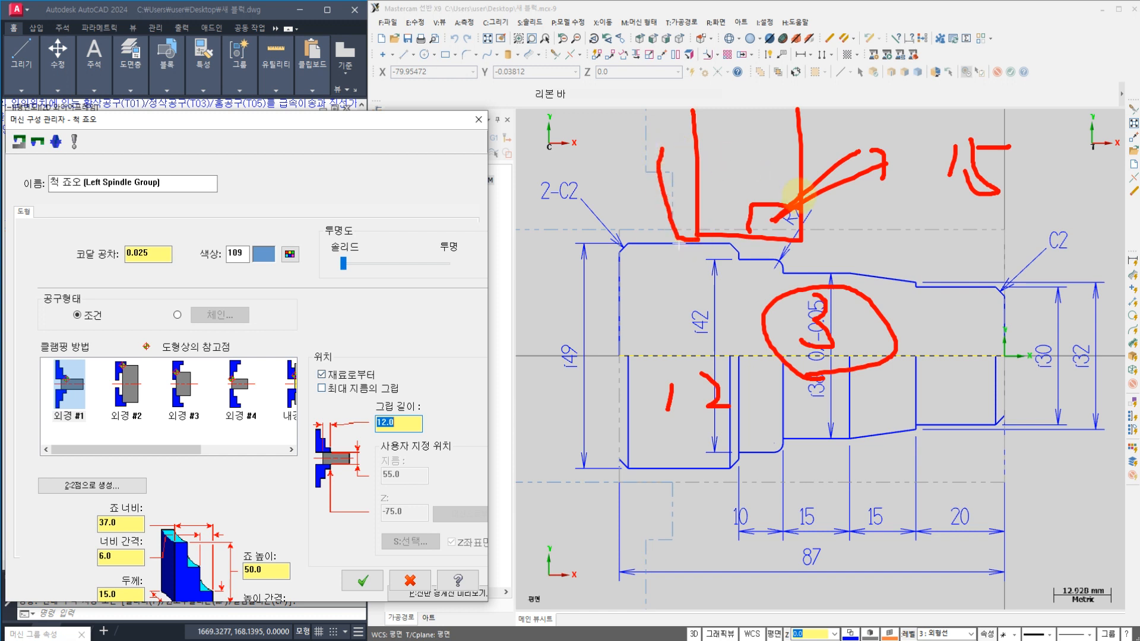
drag(796, 216, 796, 224)
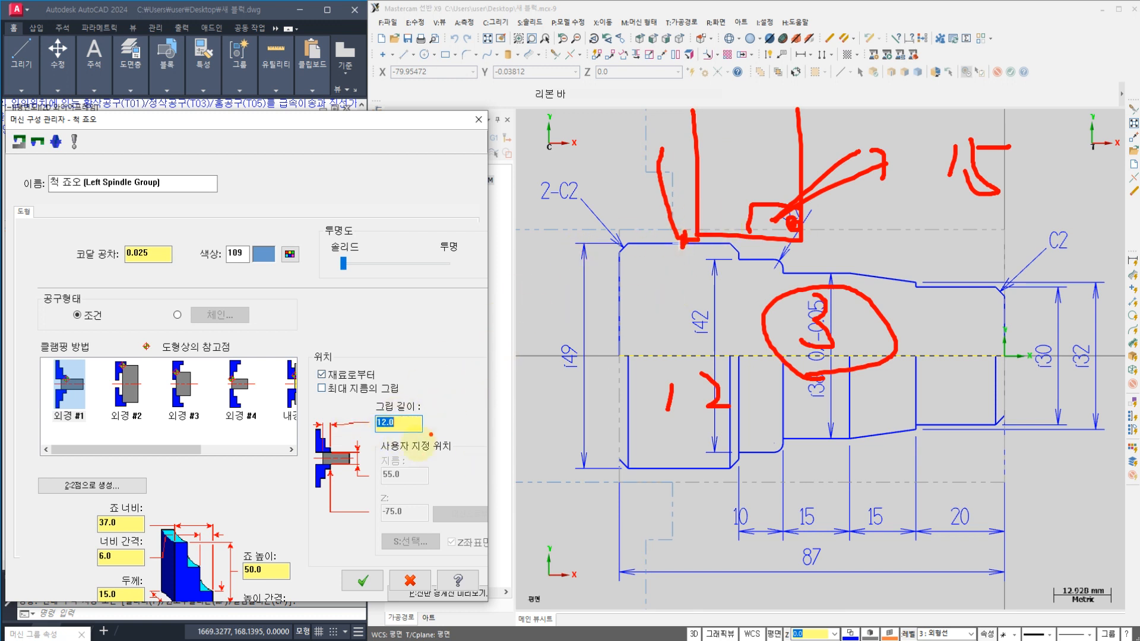
mouse_move(429, 447)
mouse_down()
mouse_move(377, 447)
mouse_move(396, 404)
mouse_move(399, 441)
mouse_up()
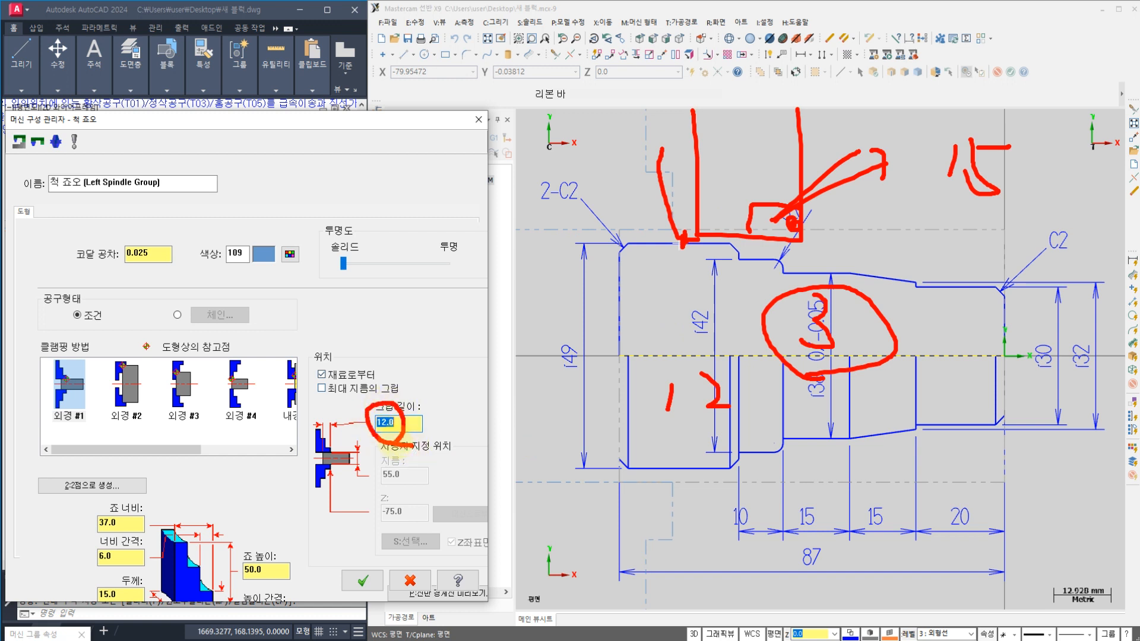
mouse_move(747, 139)
mouse_down()
mouse_move(747, 161)
mouse_move(765, 172)
mouse_up()
drag(752, 145, 774, 147)
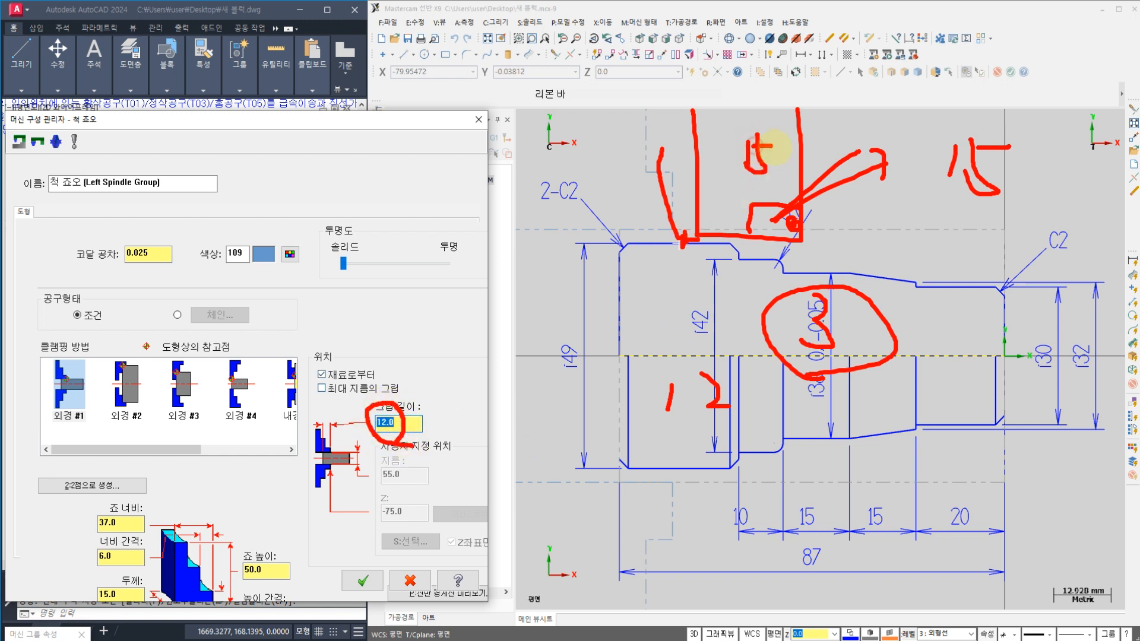
mouse_move(633, 294)
mouse_down()
mouse_move(647, 338)
mouse_move(409, 396)
mouse_move(449, 430)
mouse_up()
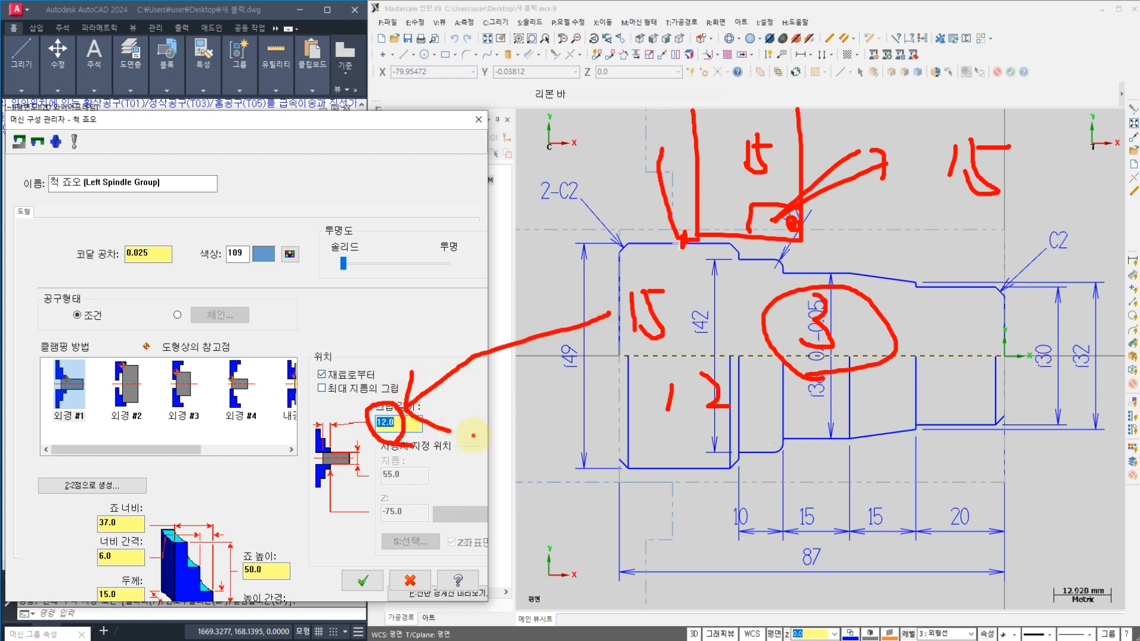
key(Escape)
- Accept the chuck jaw settings and close the machine group properties with the stock setup applied
click(417, 422)
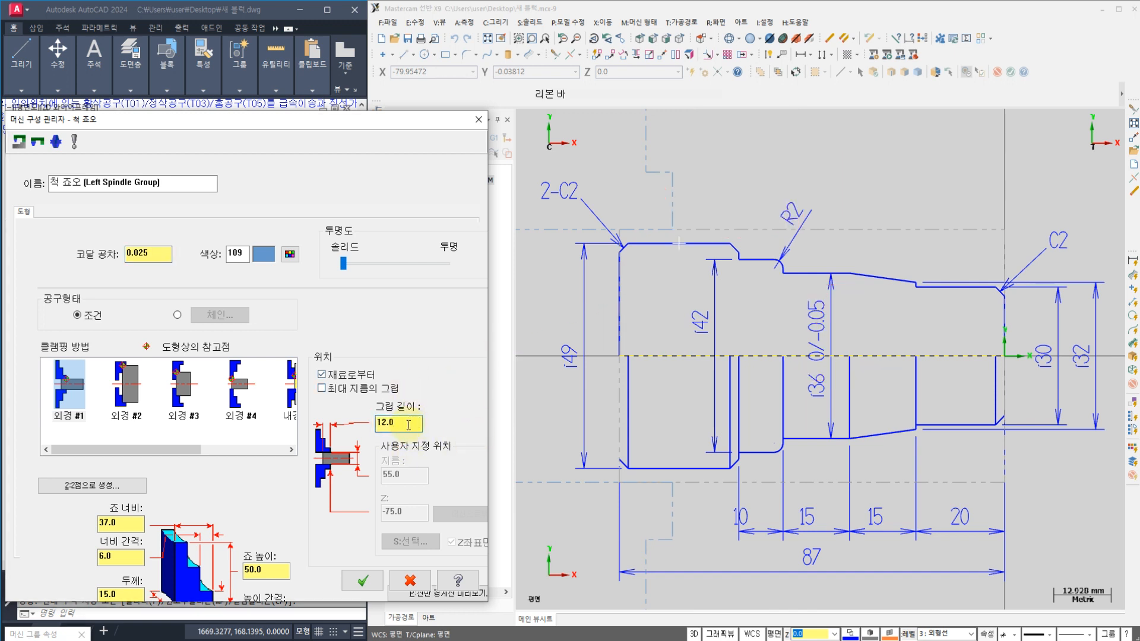
click(363, 581)
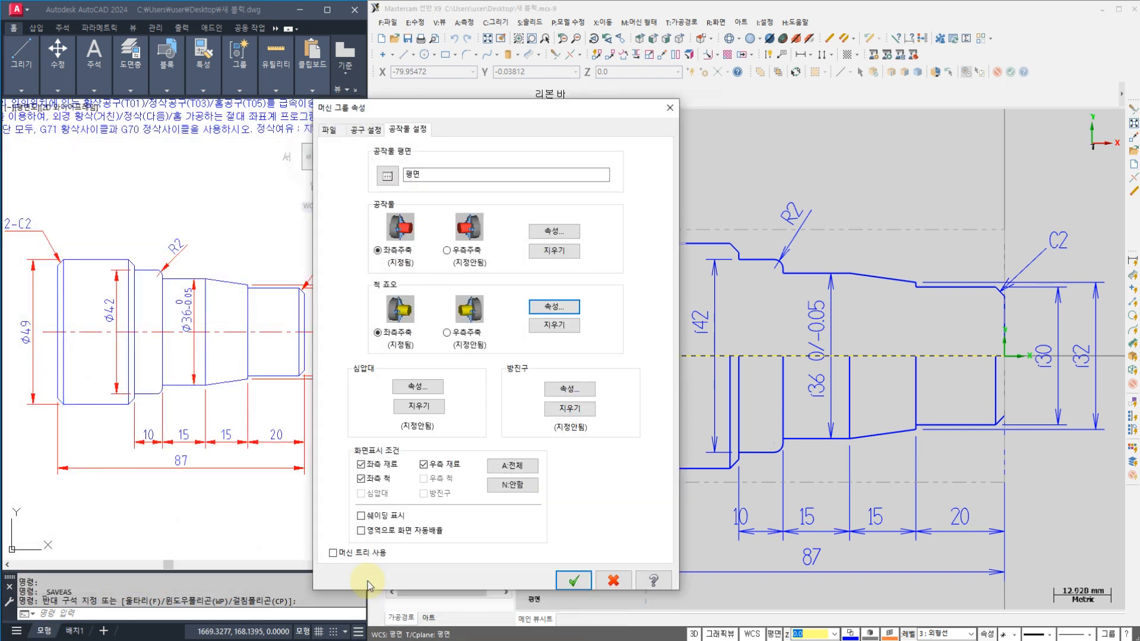
click(573, 581)
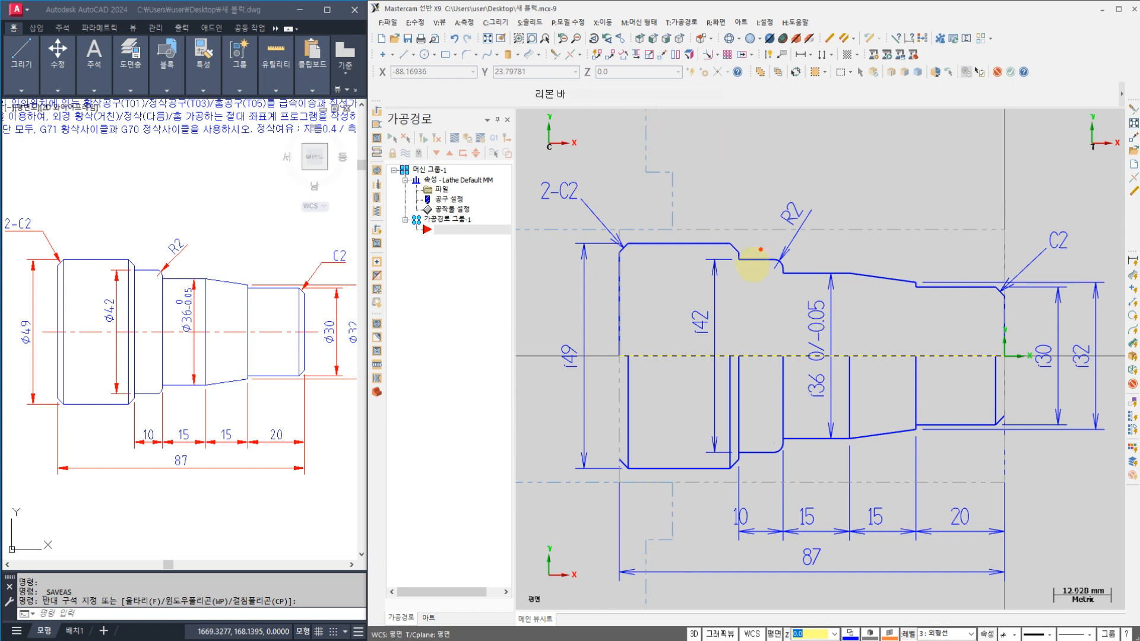
mouse_move(673, 208)
mouse_down()
mouse_move(673, 243)
mouse_move(634, 243)
mouse_up()
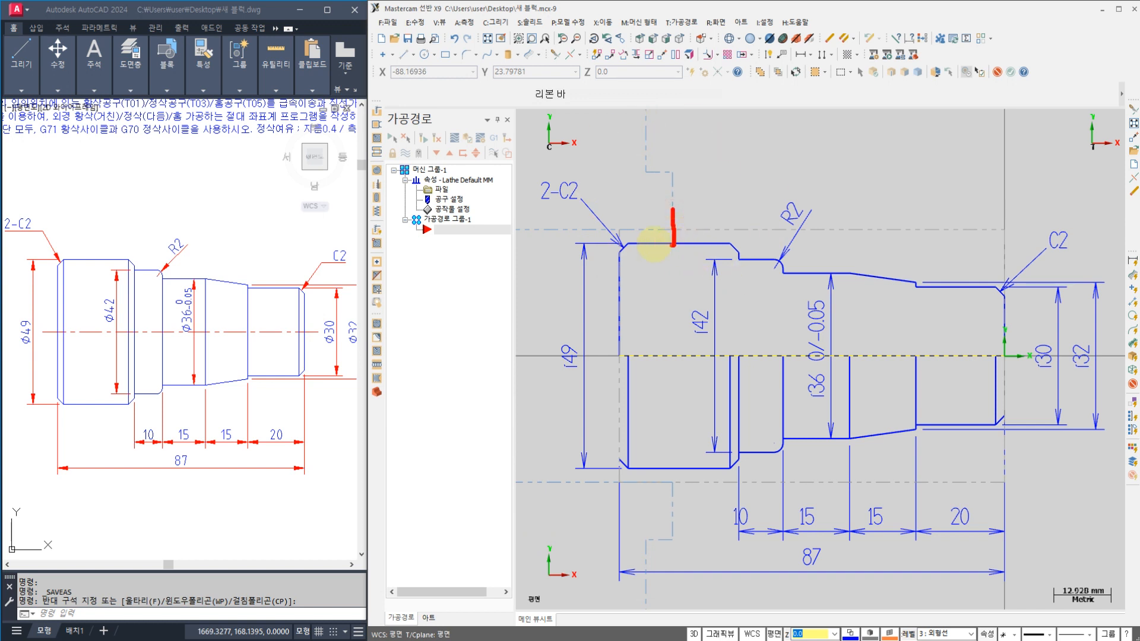
mouse_move(753, 186)
mouse_down()
mouse_move(617, 190)
mouse_move(631, 201)
mouse_up()
drag(722, 145, 683, 174)
mouse_move(700, 155)
mouse_down()
mouse_move(729, 177)
mouse_move(666, 173)
mouse_move(687, 204)
mouse_up()
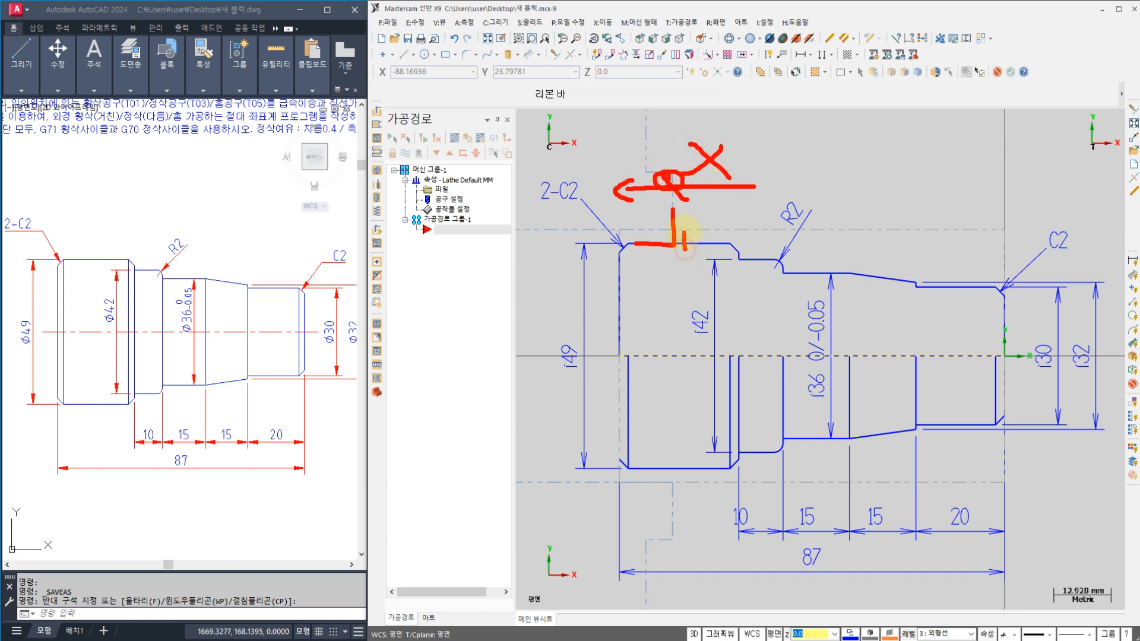
mouse_move(685, 251)
mouse_down()
mouse_move(687, 219)
mouse_move(890, 198)
mouse_up()
mouse_move(868, 183)
mouse_down()
mouse_move(890, 196)
mouse_move(842, 226)
mouse_up()
key(Escape)
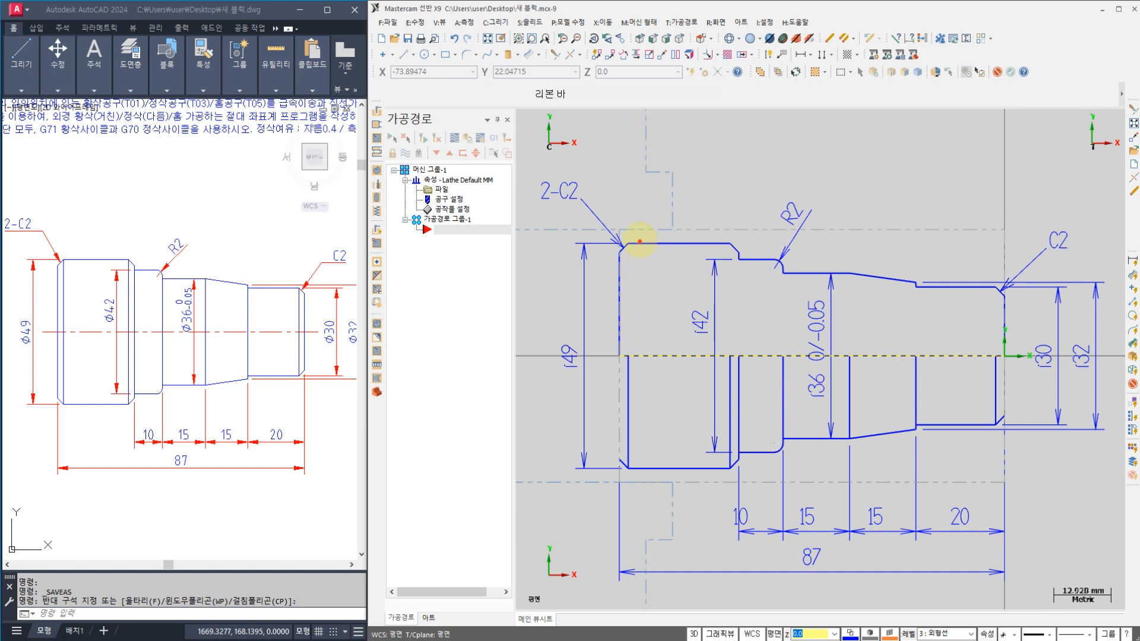
drag(640, 242, 639, 249)
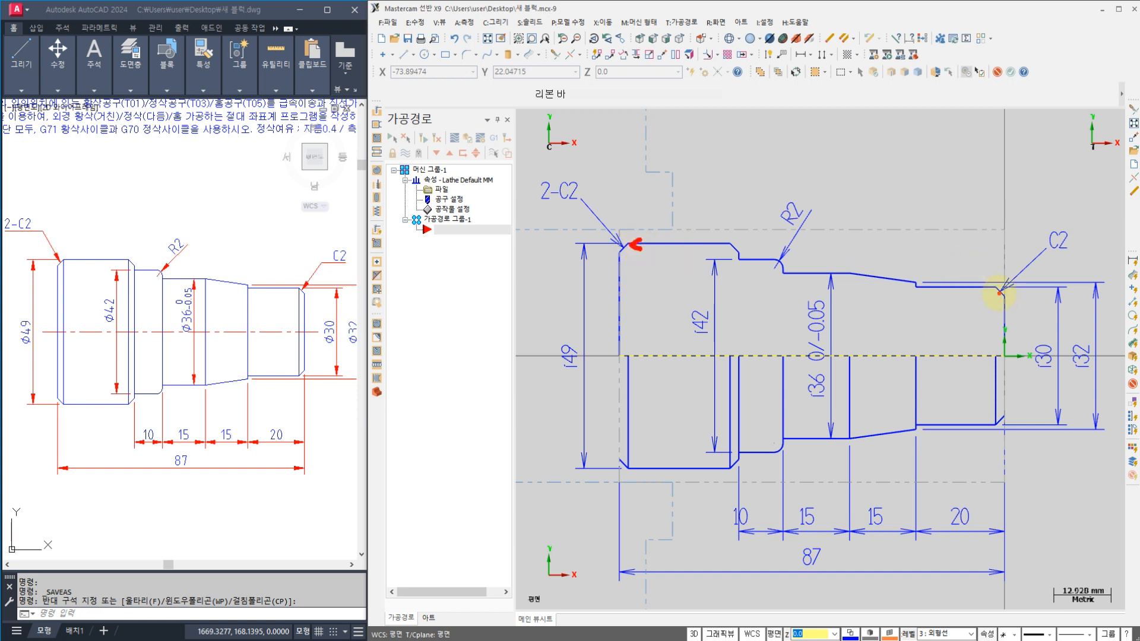
mouse_move(1001, 292)
mouse_down()
mouse_move(772, 271)
mouse_move(700, 244)
mouse_move(653, 249)
mouse_up()
drag(664, 263, 647, 218)
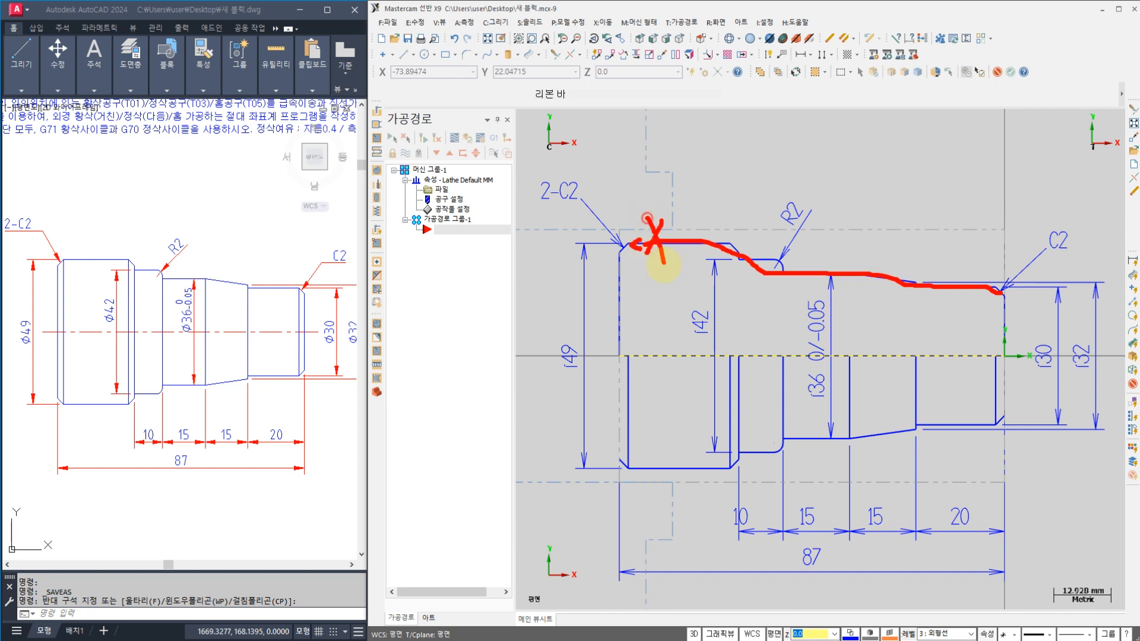
key(Escape)
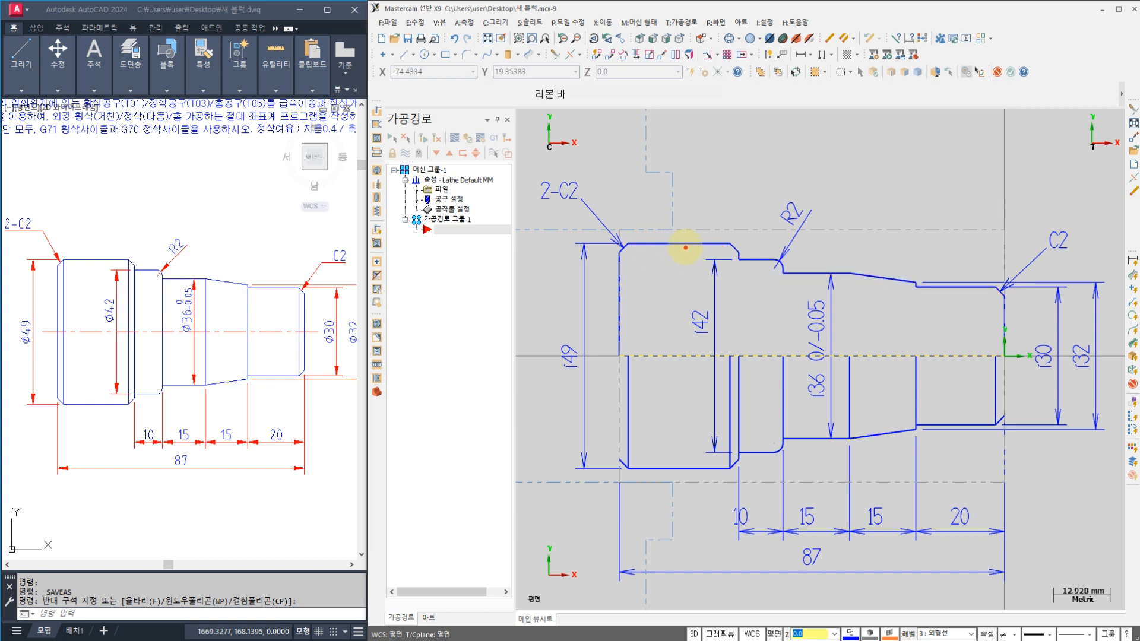
mouse_move(658, 233)
mouse_down()
mouse_move(658, 256)
mouse_move(661, 237)
mouse_up()
mouse_move(747, 160)
mouse_down()
mouse_move(765, 158)
mouse_move(736, 178)
mouse_up()
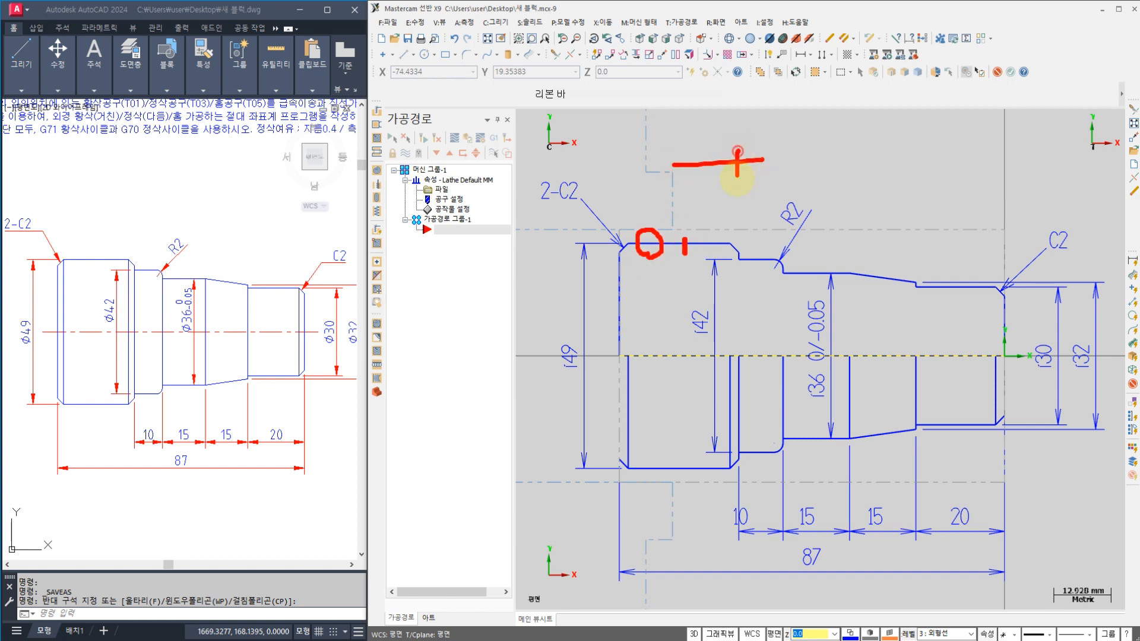
mouse_move(717, 255)
mouse_down()
mouse_move(724, 224)
mouse_move(726, 256)
mouse_up()
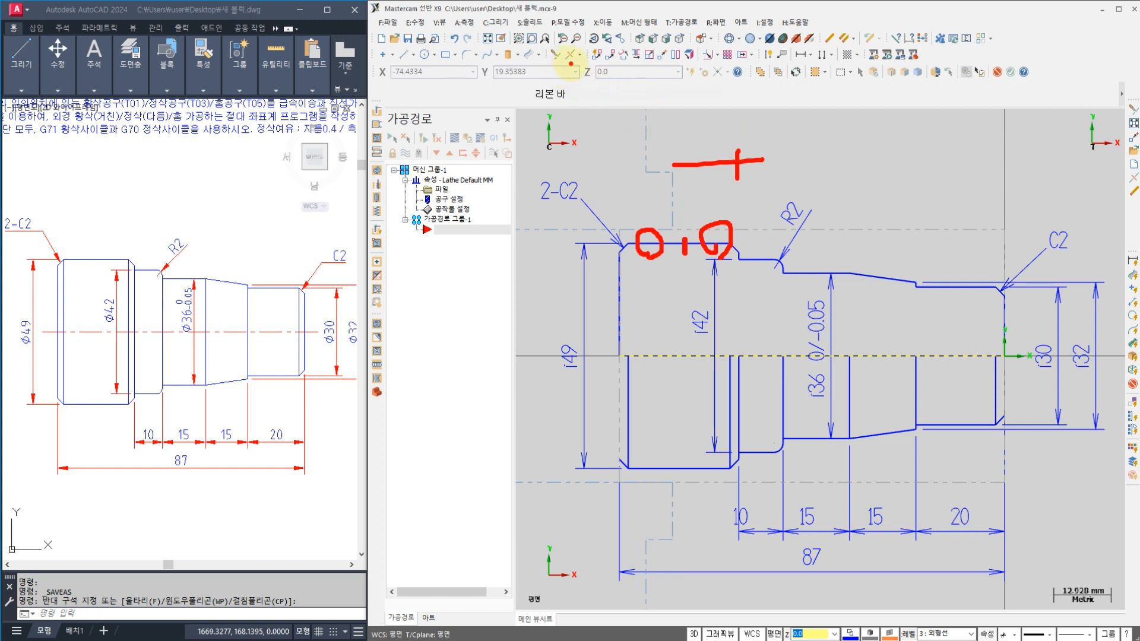
mouse_move(571, 63)
mouse_down()
mouse_move(562, 43)
mouse_move(586, 62)
mouse_move(564, 66)
mouse_up()
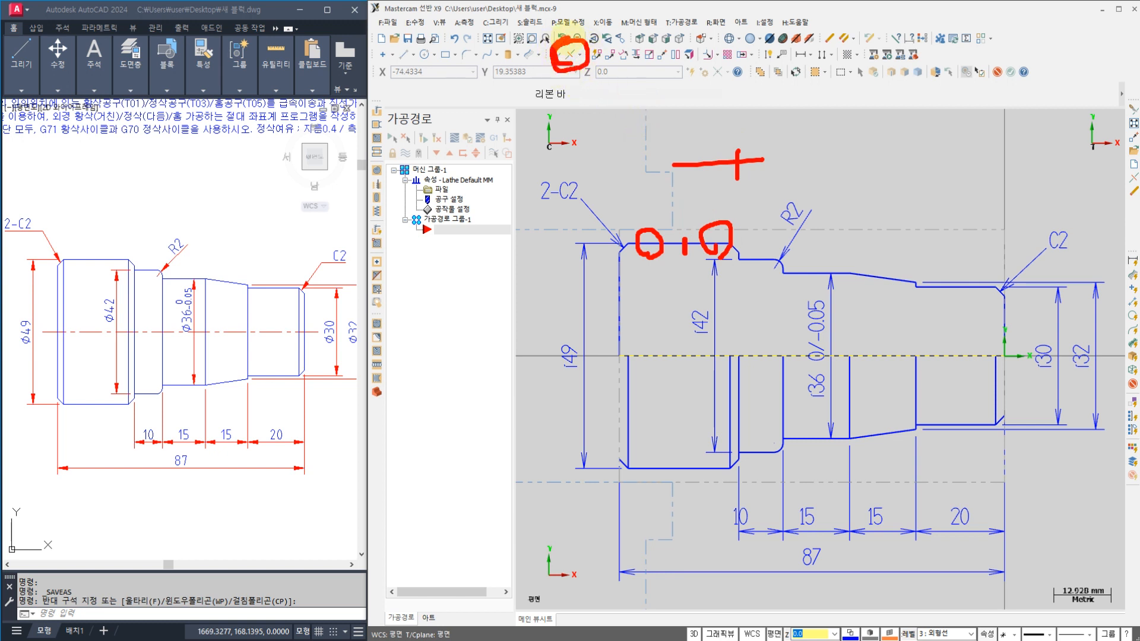
key(Escape)
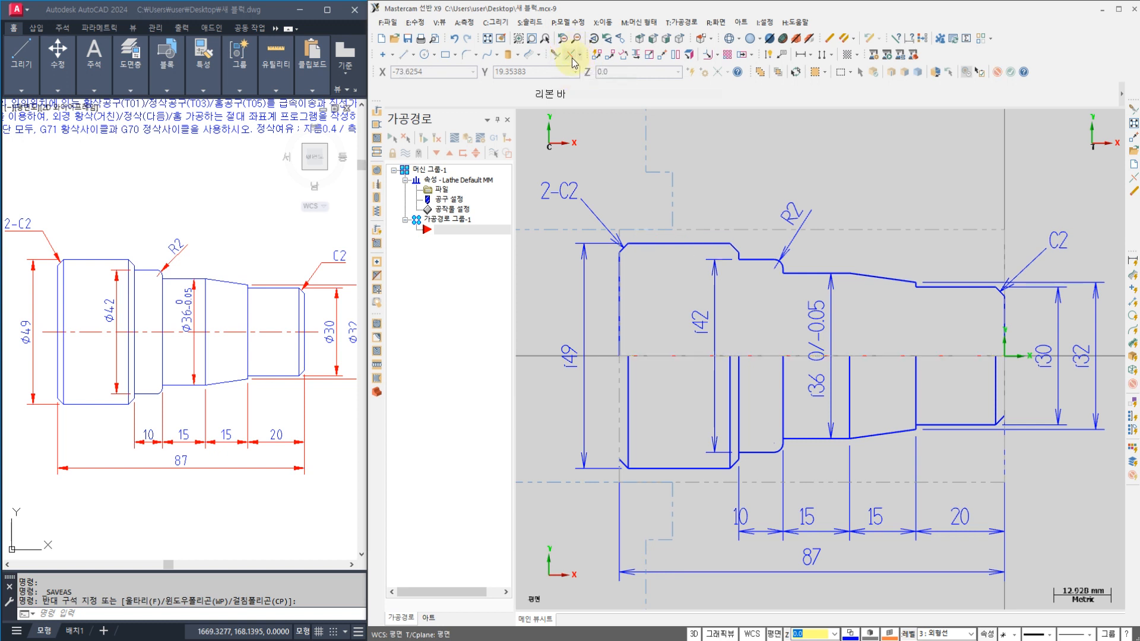
click(570, 55)
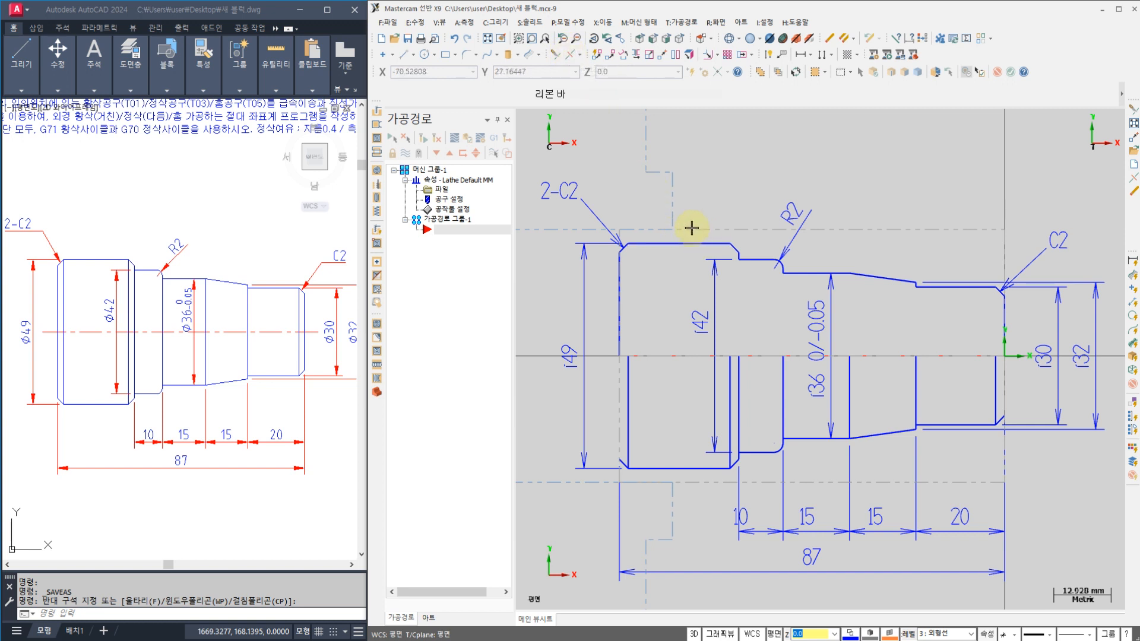
click(683, 22)
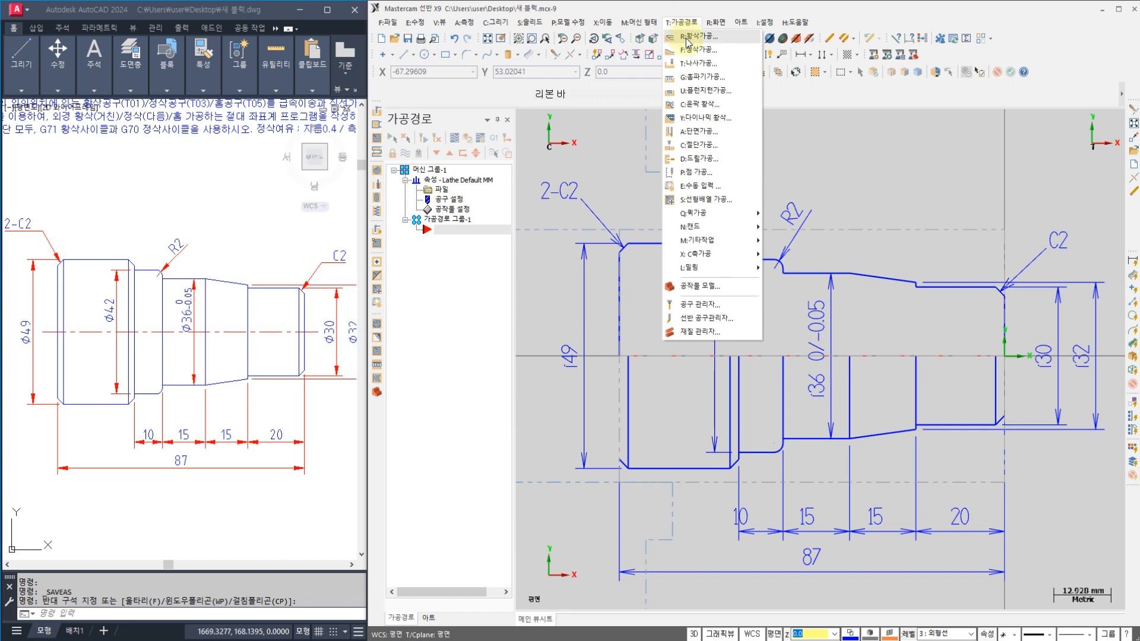
click(692, 36)
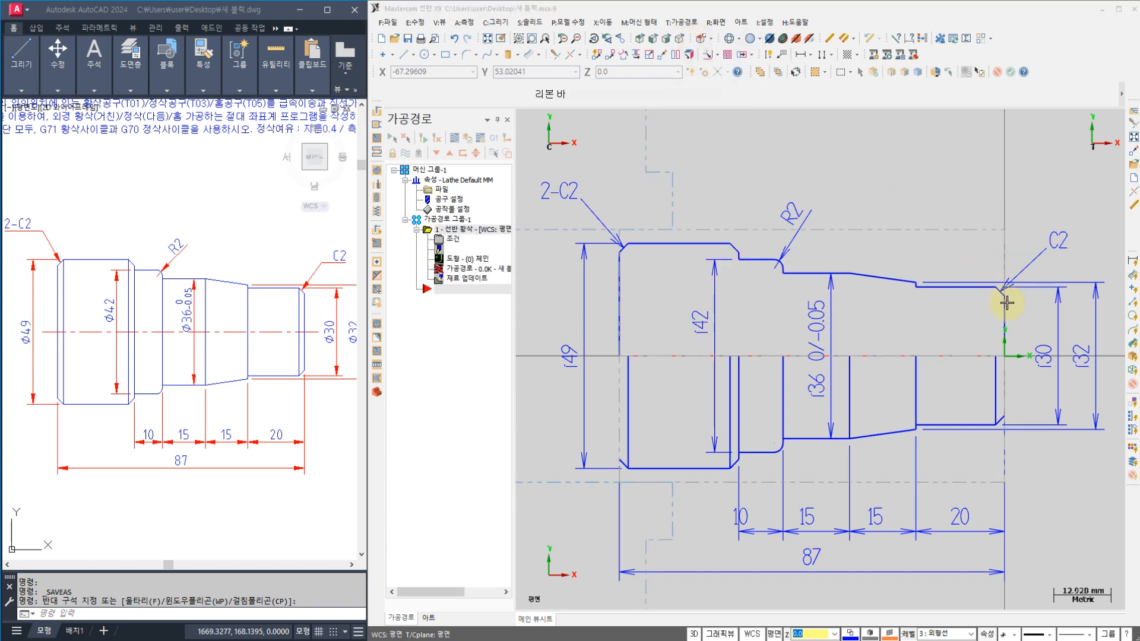
scroll(998, 285, up, 5)
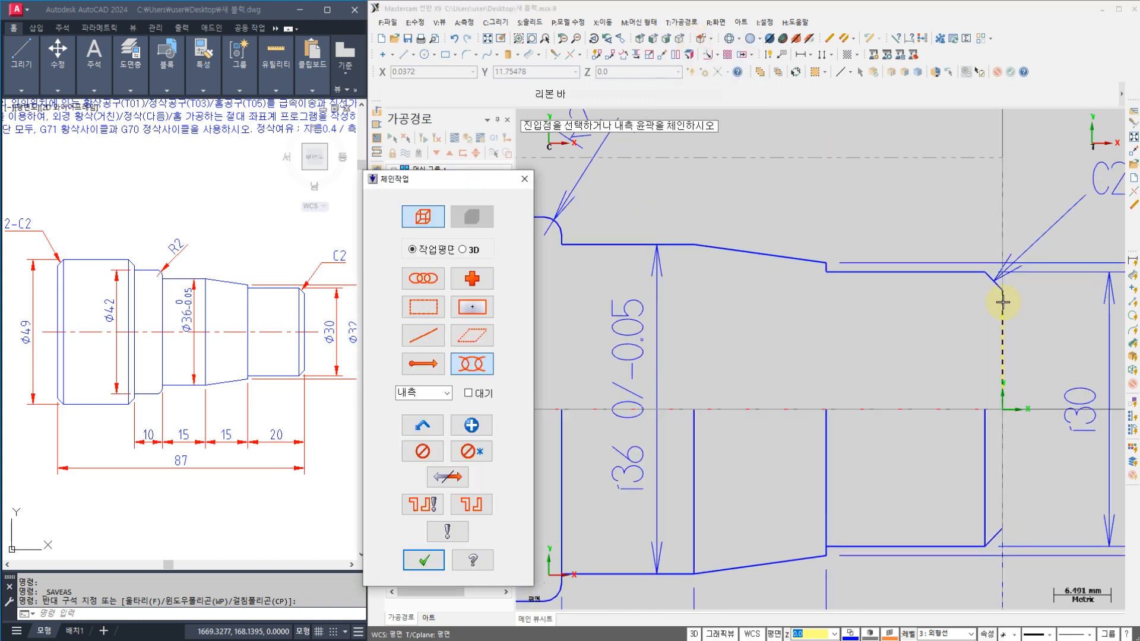
click(991, 264)
scroll(980, 276, down, 4)
scroll(968, 288, down, 1)
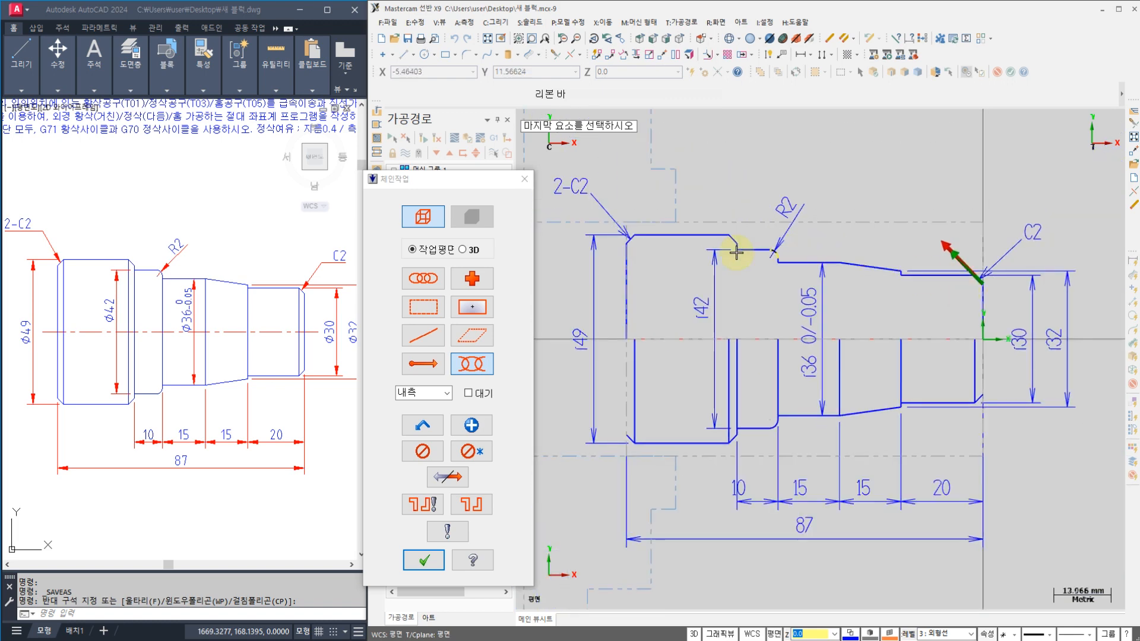
click(654, 238)
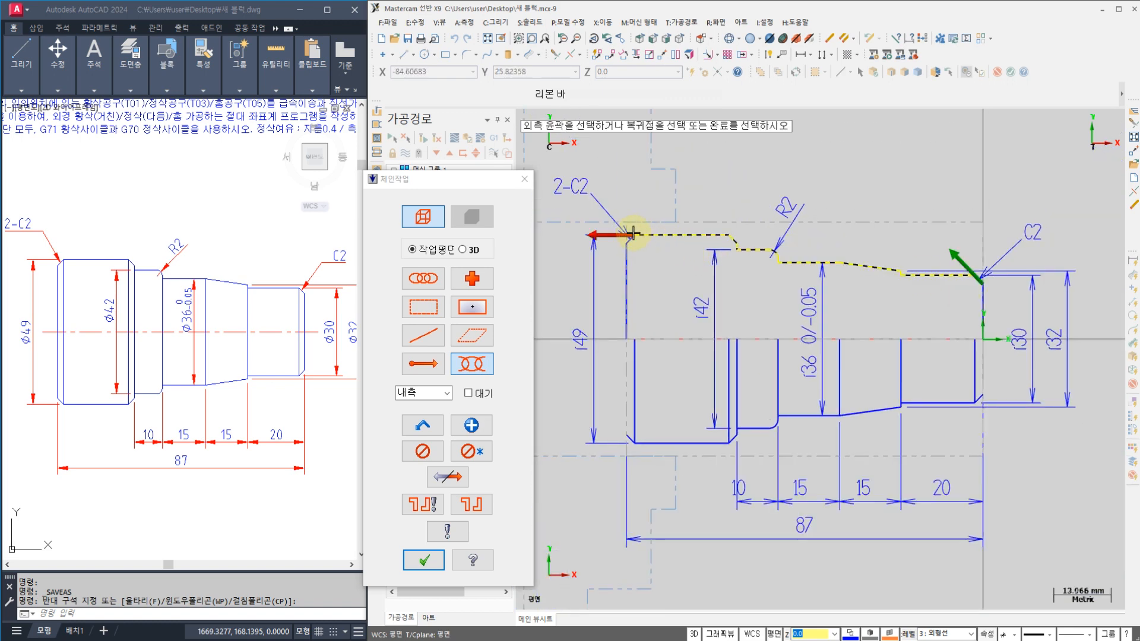
click(524, 179)
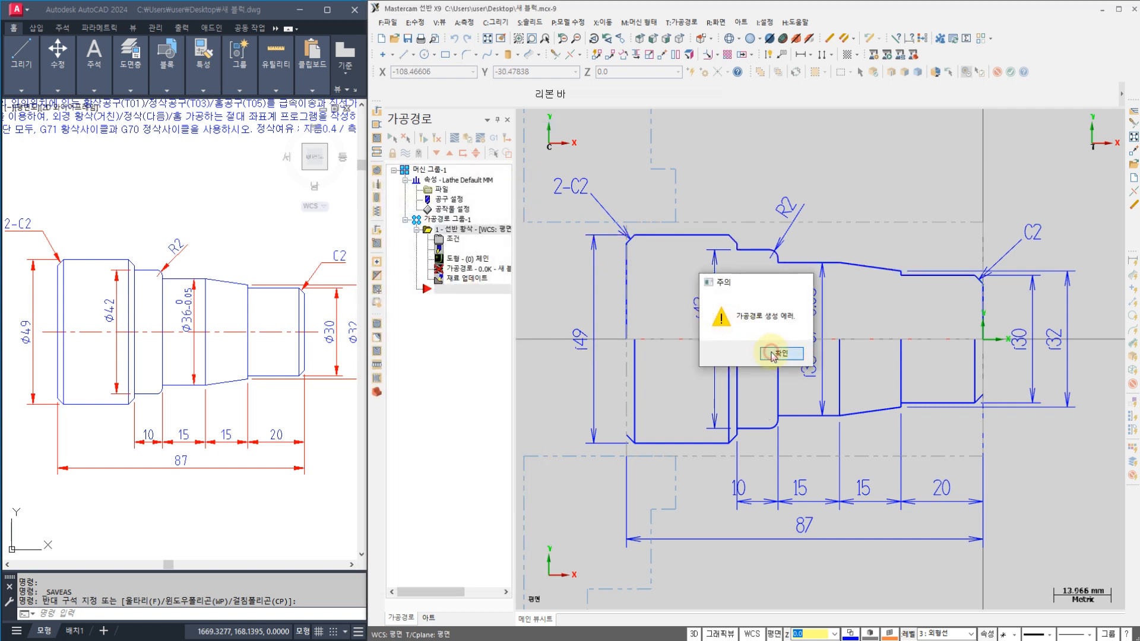
click(780, 354)
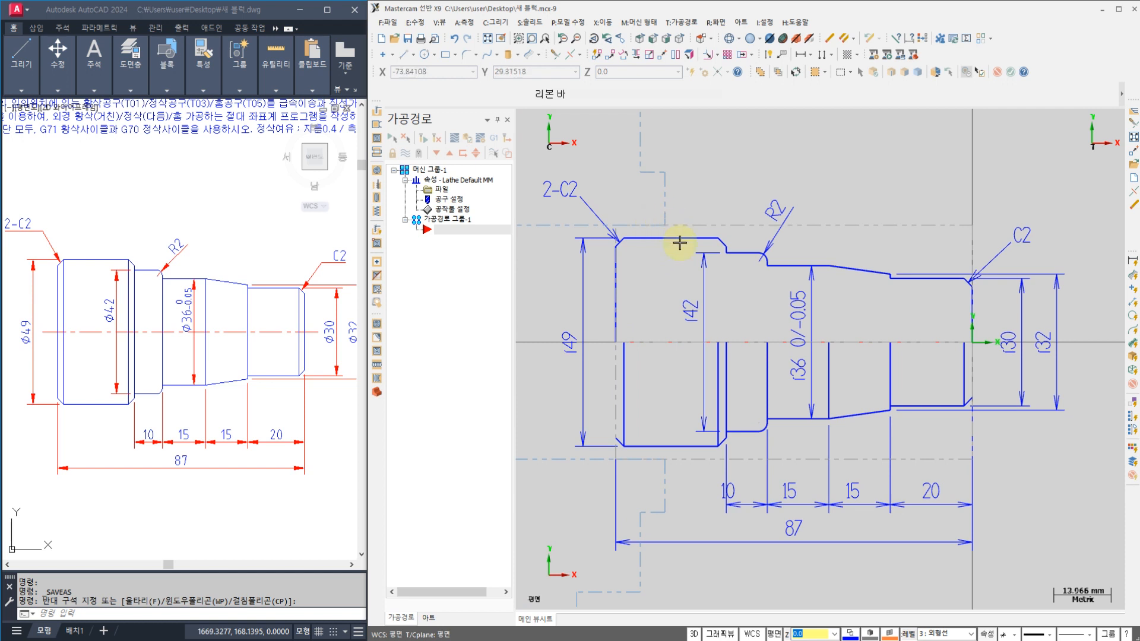
- Break the upper outline line of the 49 mm diameter section in two, just ahead of the chuck jaw face
click(571, 55)
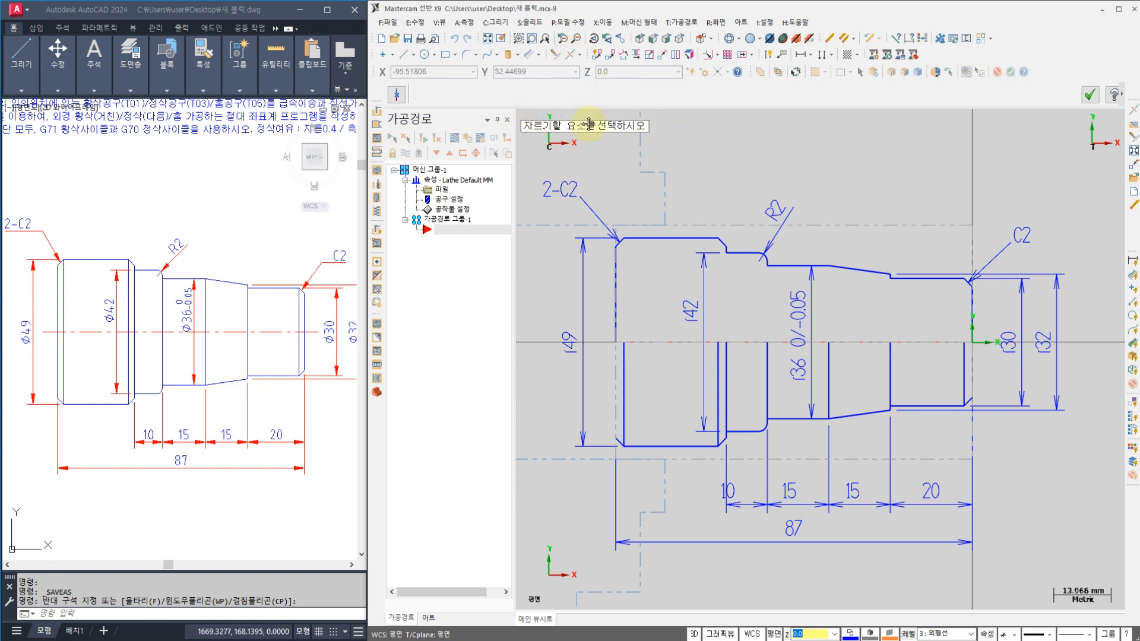
click(652, 238)
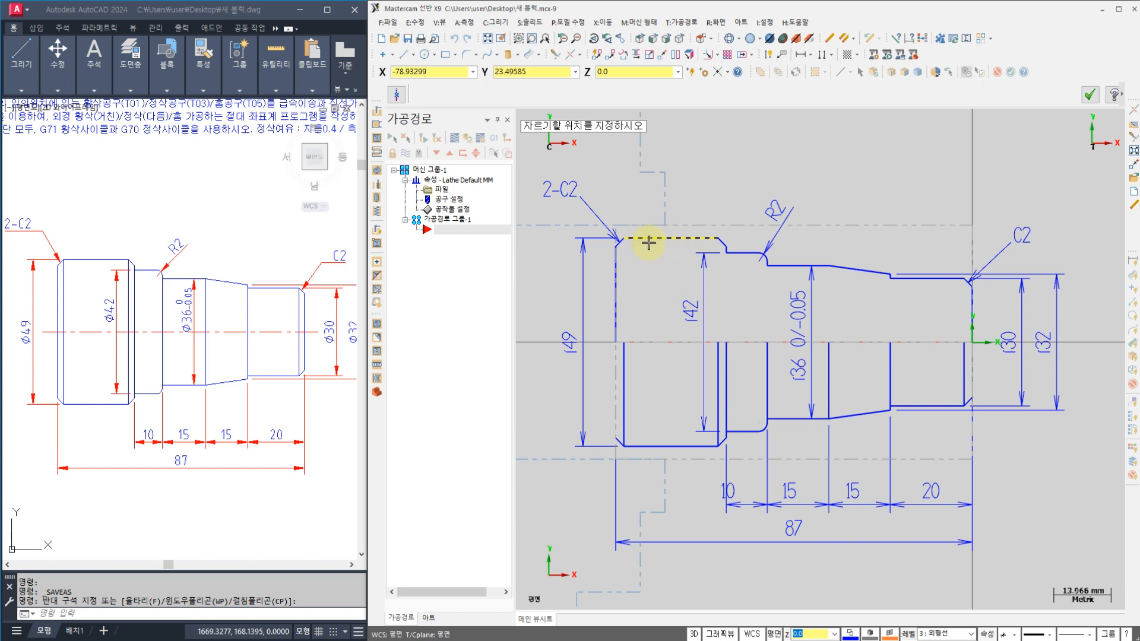
click(680, 239)
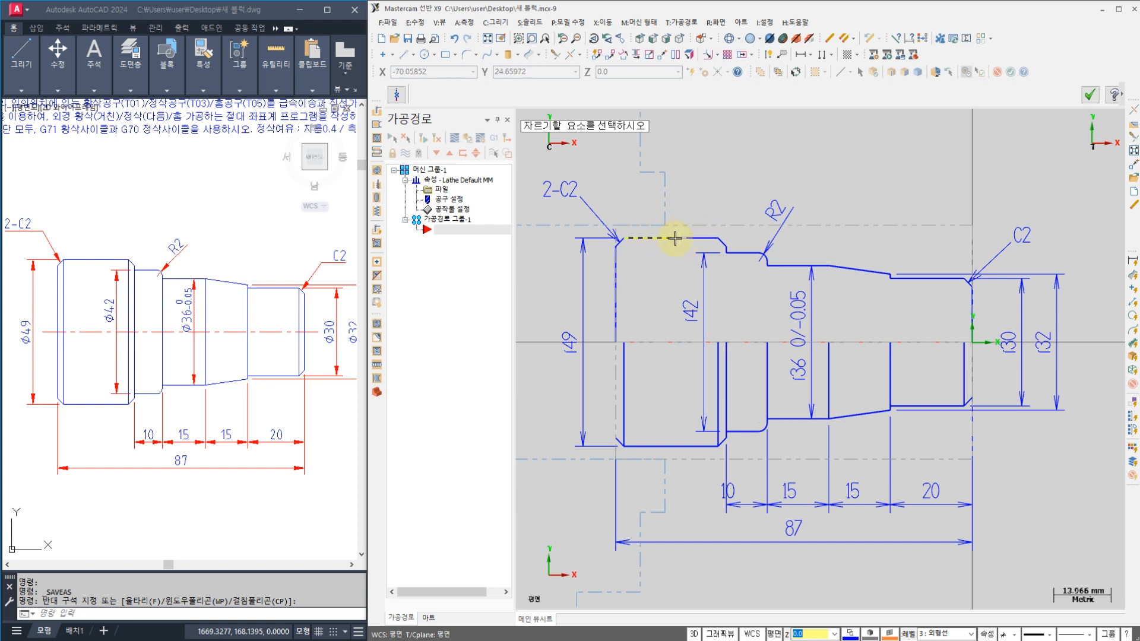
click(1090, 95)
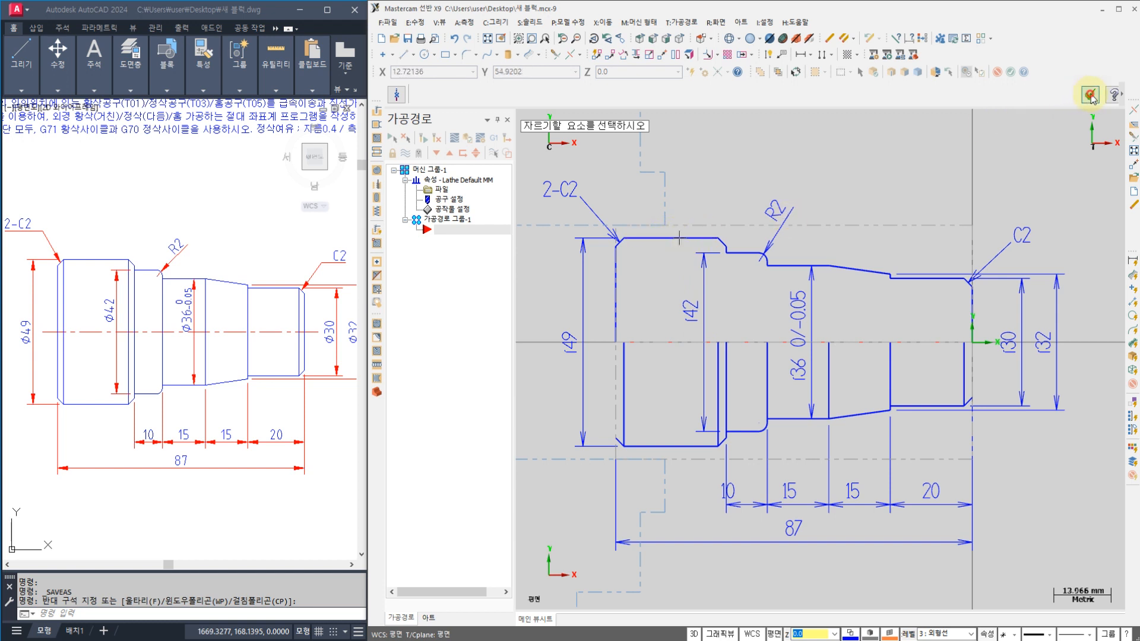
- Start a lathe roughing toolpath and chain the upper profile from the front C2 chamfer to the break point near the chuck jaw
click(681, 23)
click(696, 36)
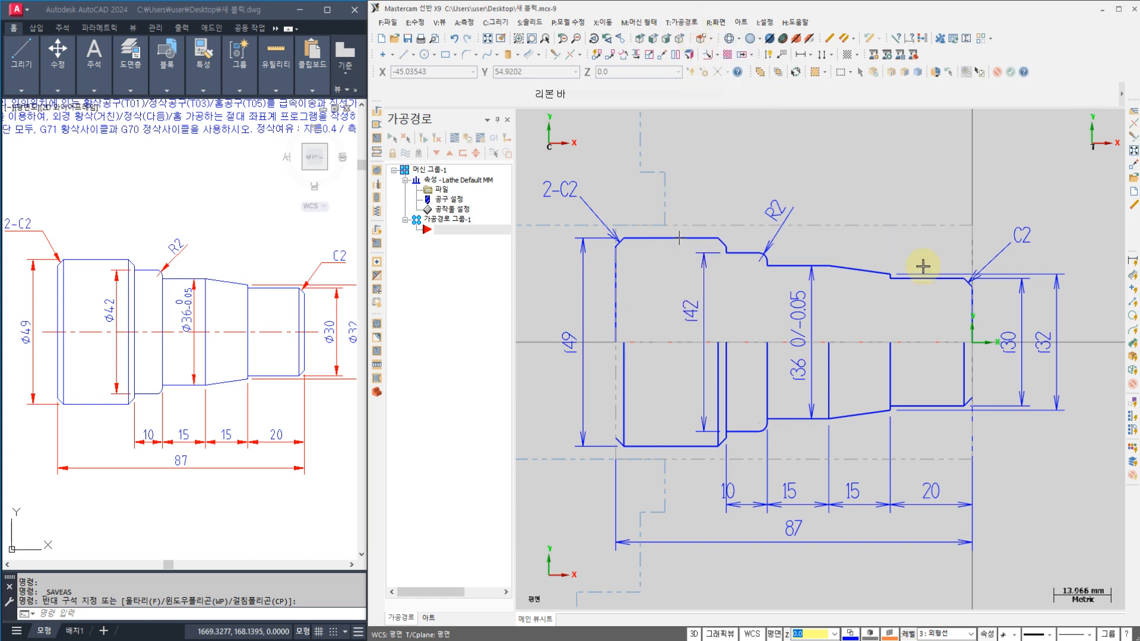
scroll(953, 288, up, 3)
scroll(978, 290, up, 4)
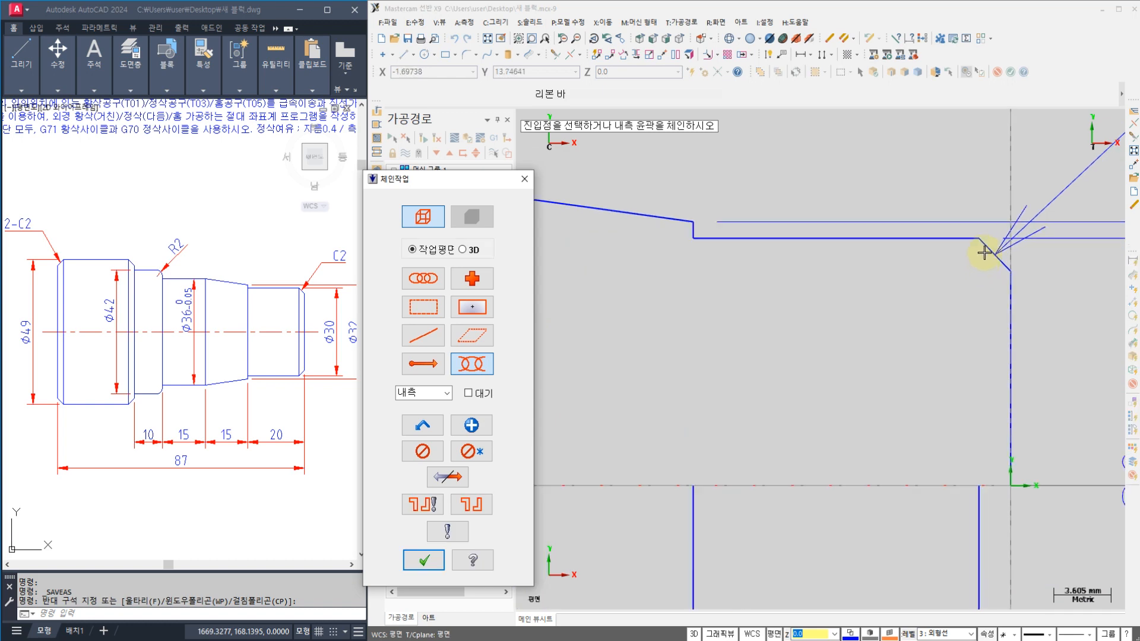
click(1001, 261)
scroll(974, 279, down, 5)
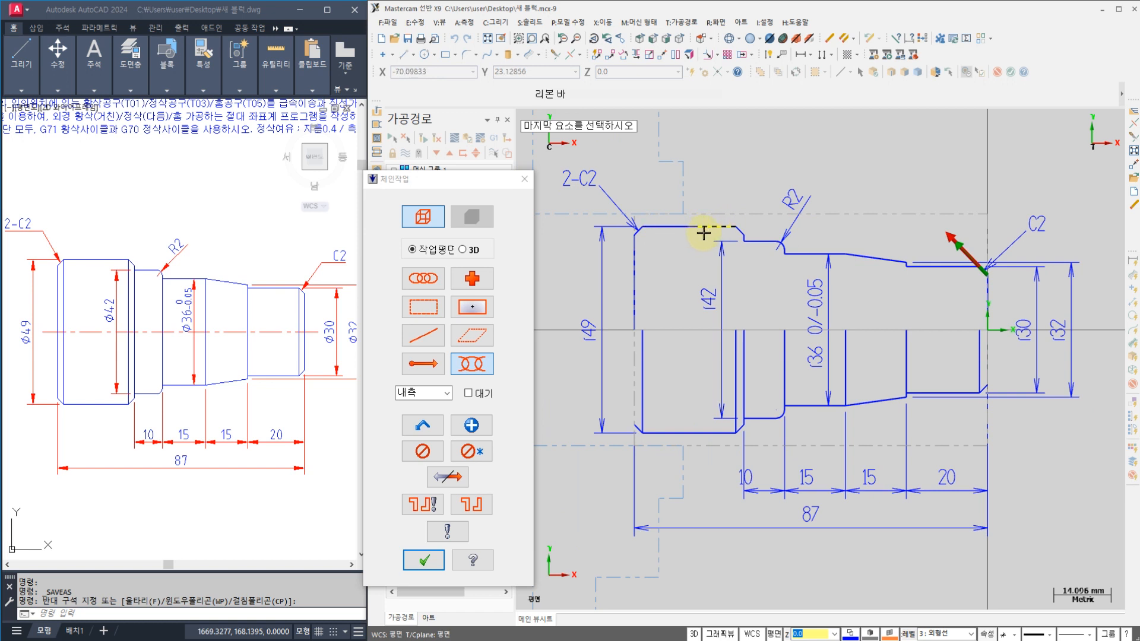
click(697, 229)
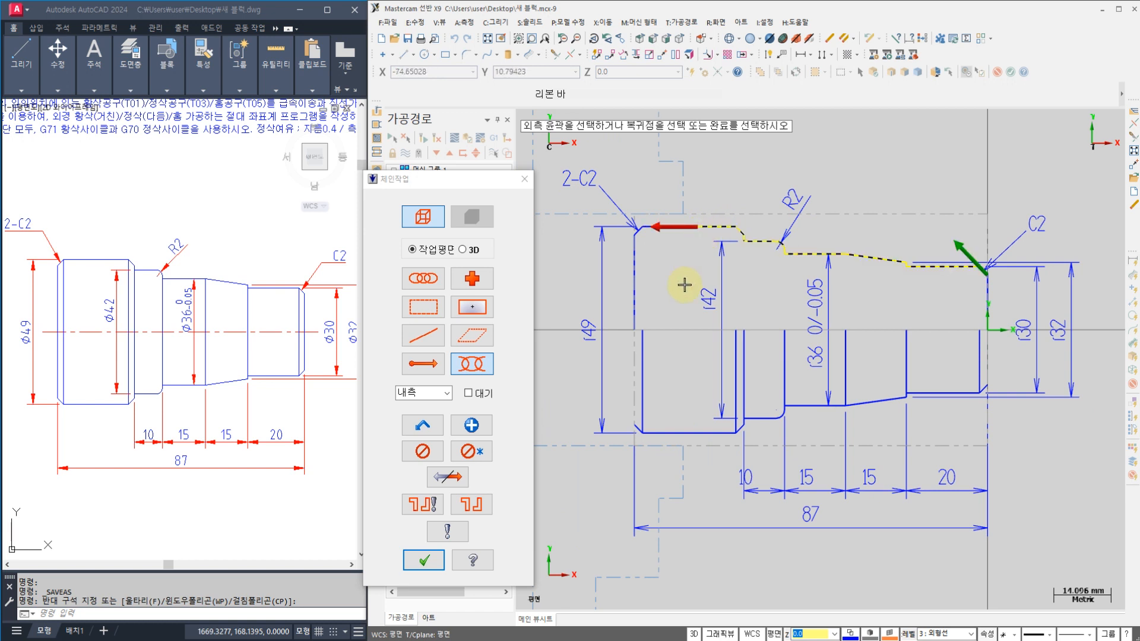
click(424, 560)
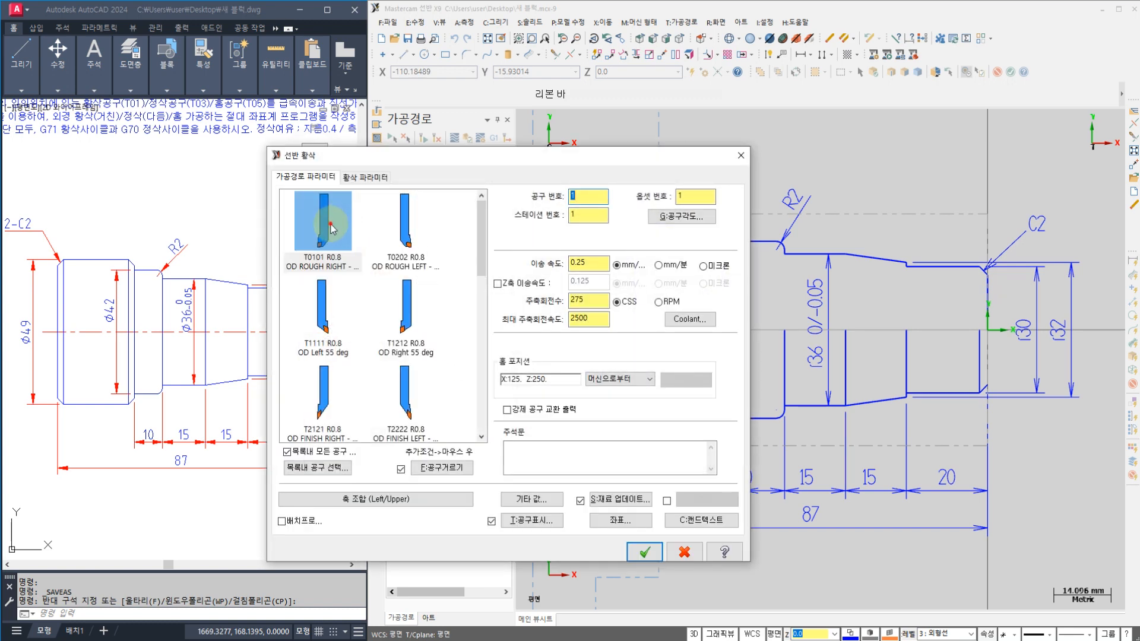
- Choose the T0101 R0.8 OD ROUGH RIGHT tool, keeping tool number 1, offset number 1 and feed rate 0.25
click(331, 225)
click(577, 196)
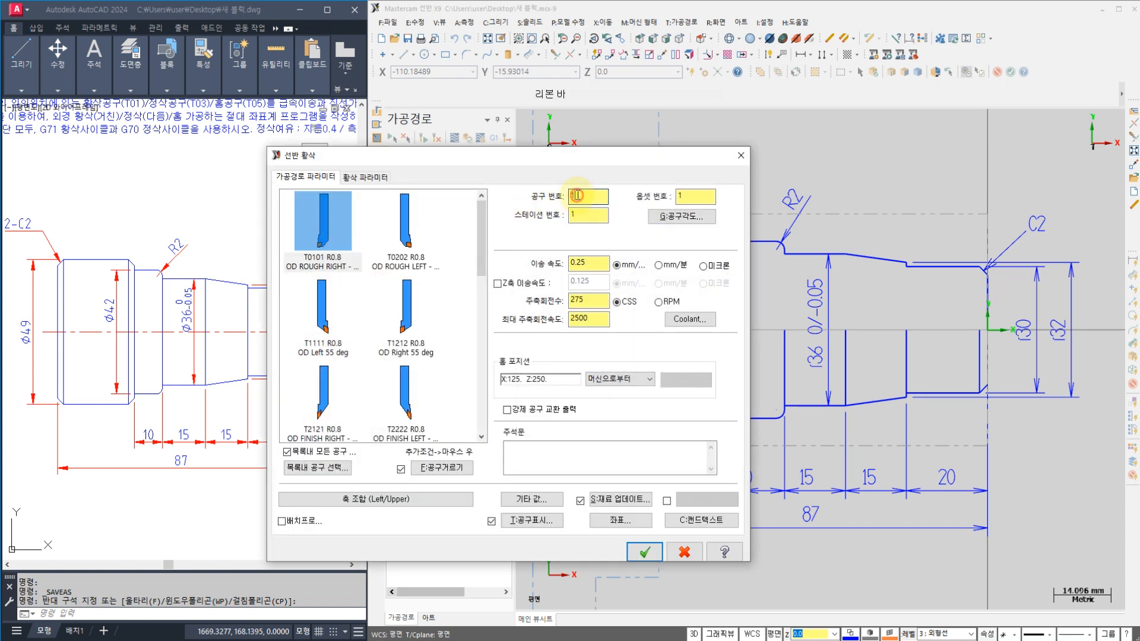
click(690, 196)
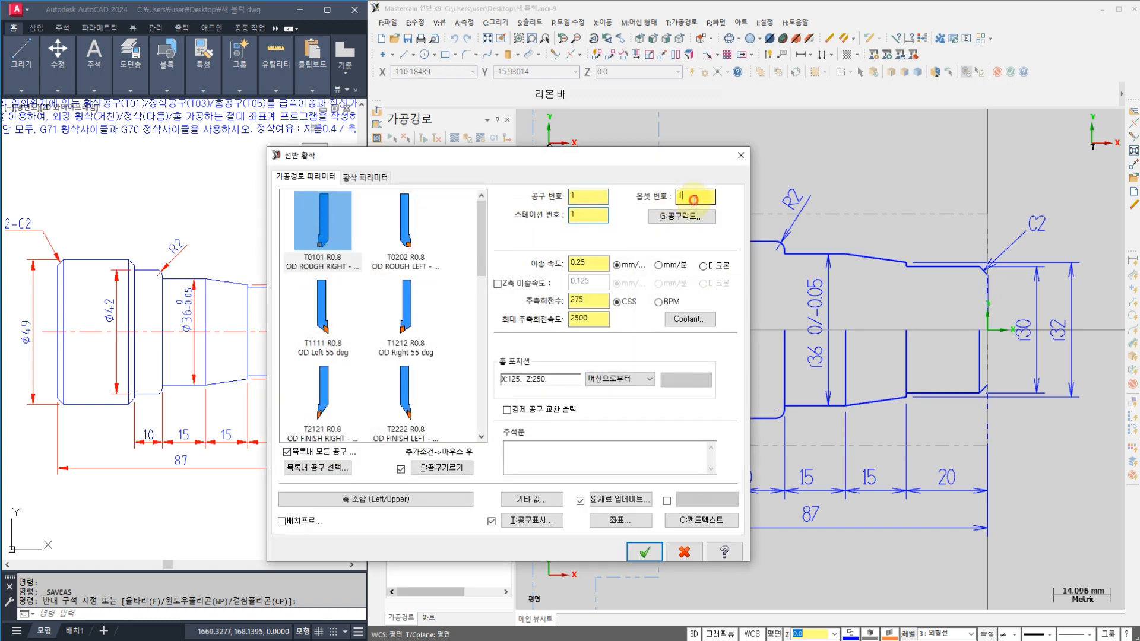
click(595, 269)
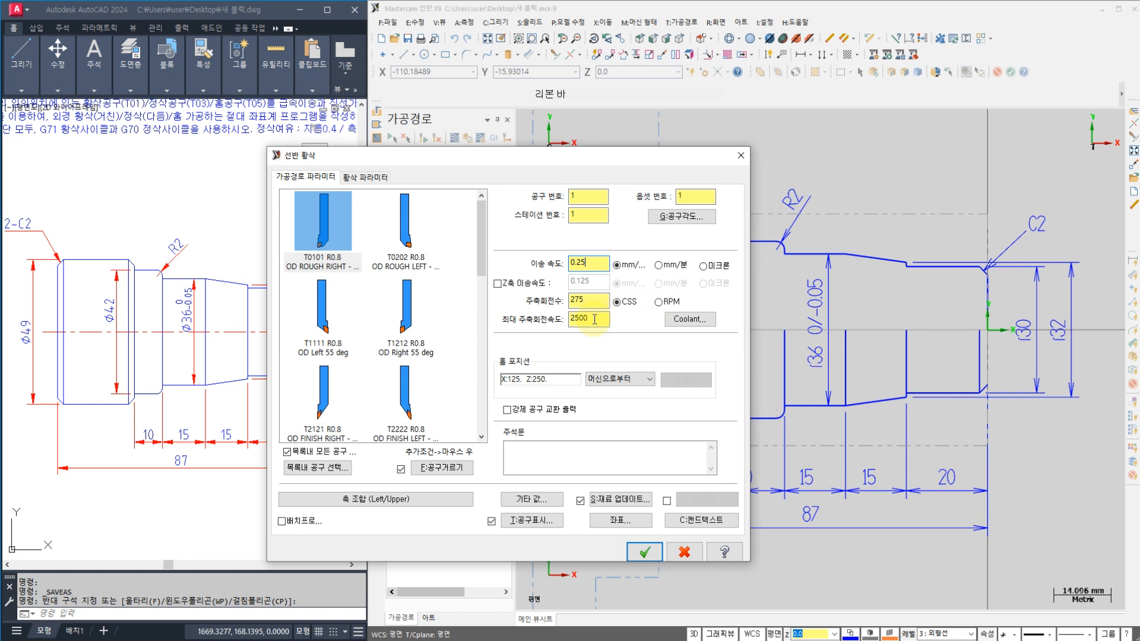
- Set the roughing spindle speed to 120 CSS and the maximum spindle speed to 1200
click(579, 316)
double_click(594, 301)
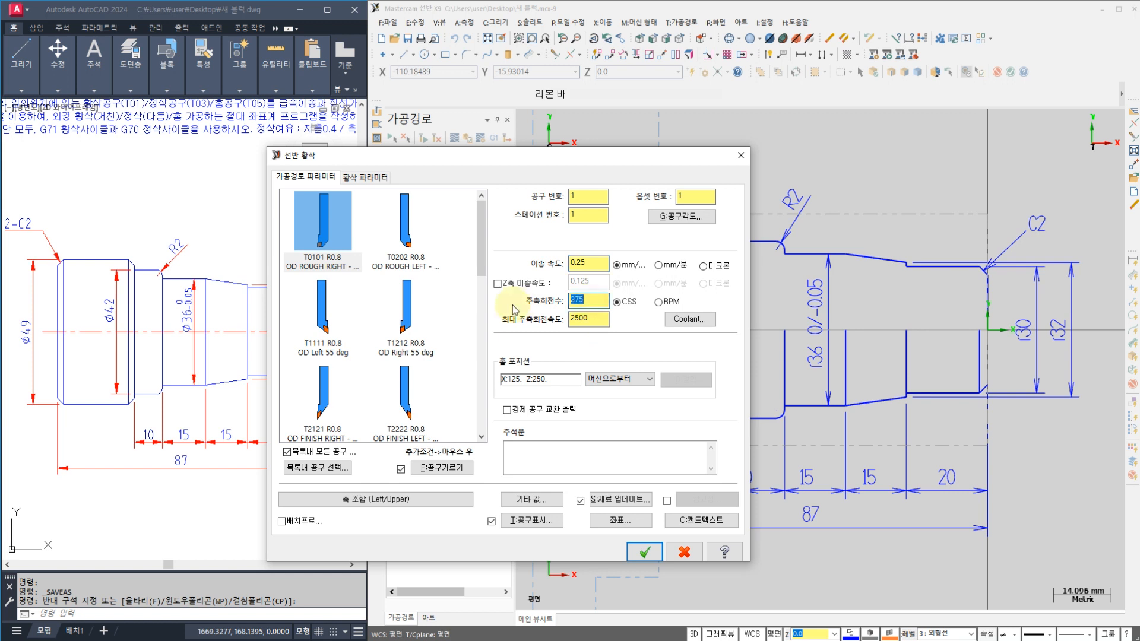
click(597, 319)
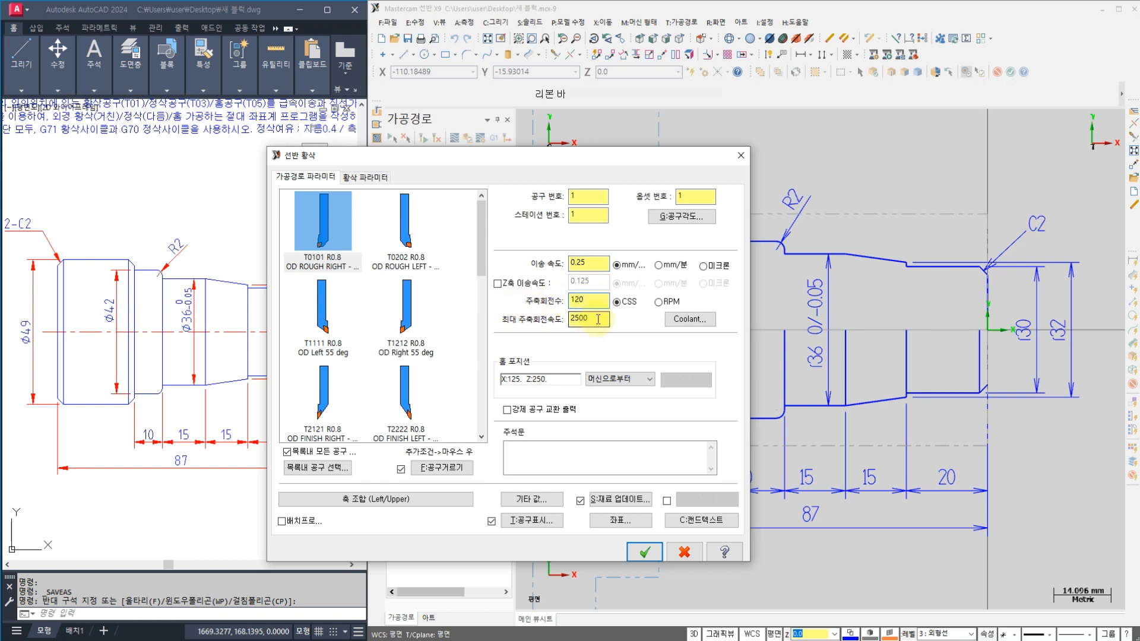
double_click(598, 319)
text(1200)
- Turn on Flood coolant for the roughing operation and open its rough parameters
click(688, 319)
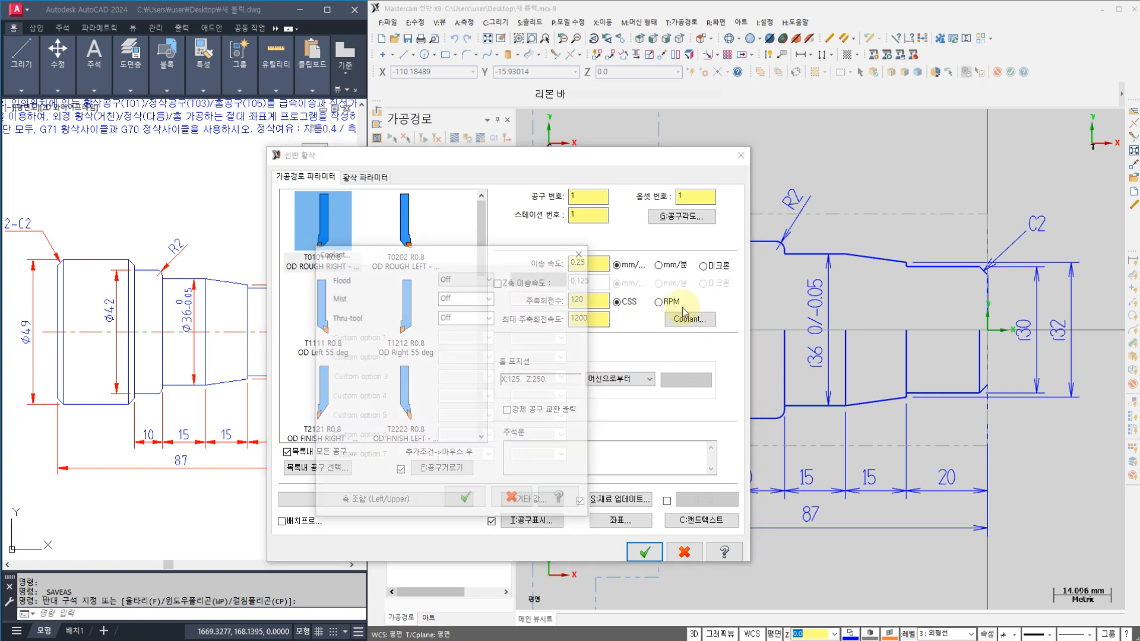
click(466, 278)
click(463, 297)
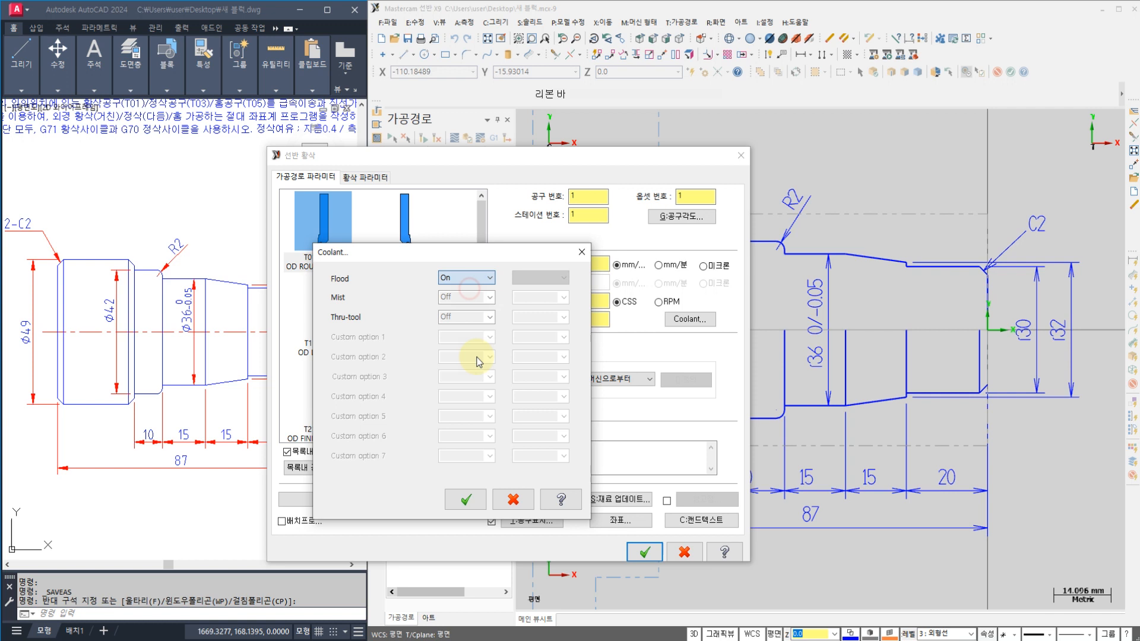
click(466, 498)
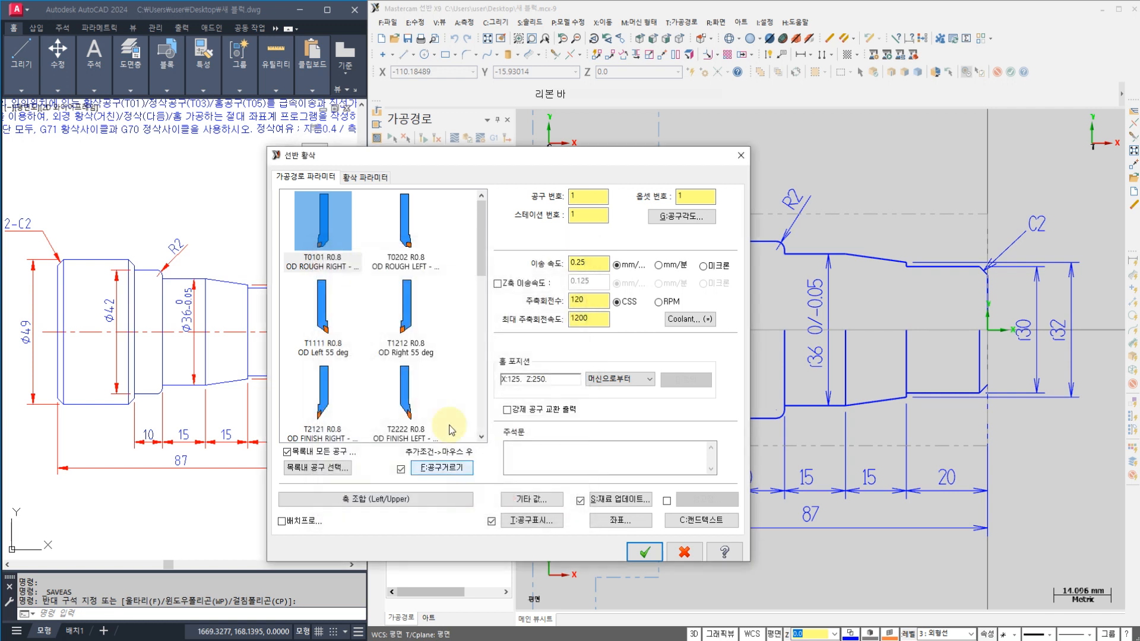
click(366, 178)
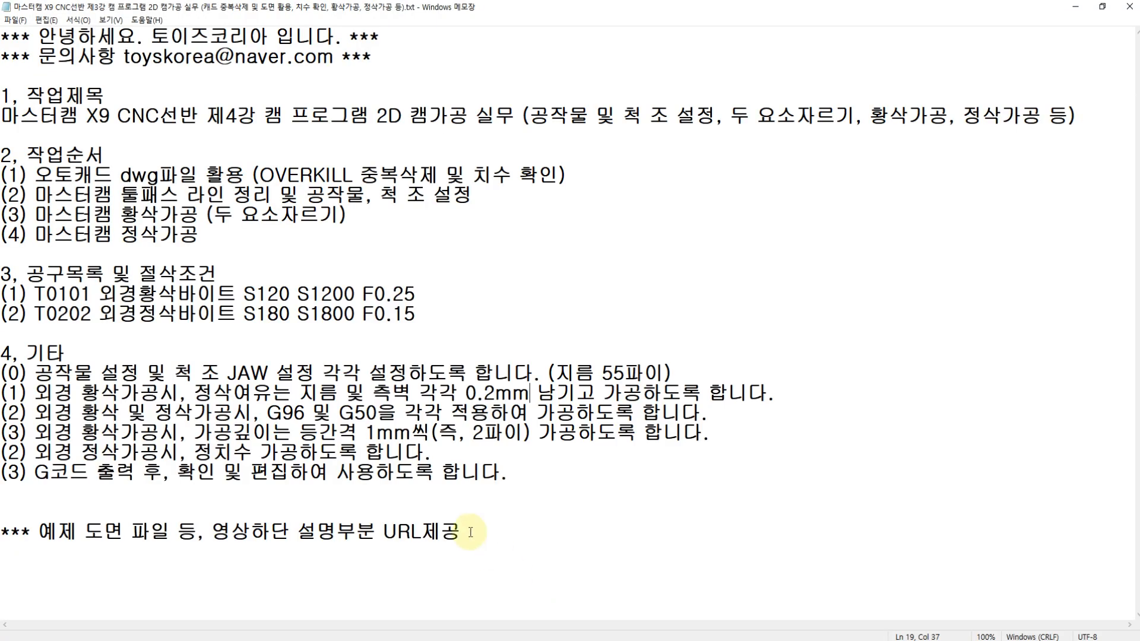
- Set the roughing depth of cut to 1.0 with equal steps, keeping the X and Z stock allowances at 0.2
drag(364, 433, 419, 434)
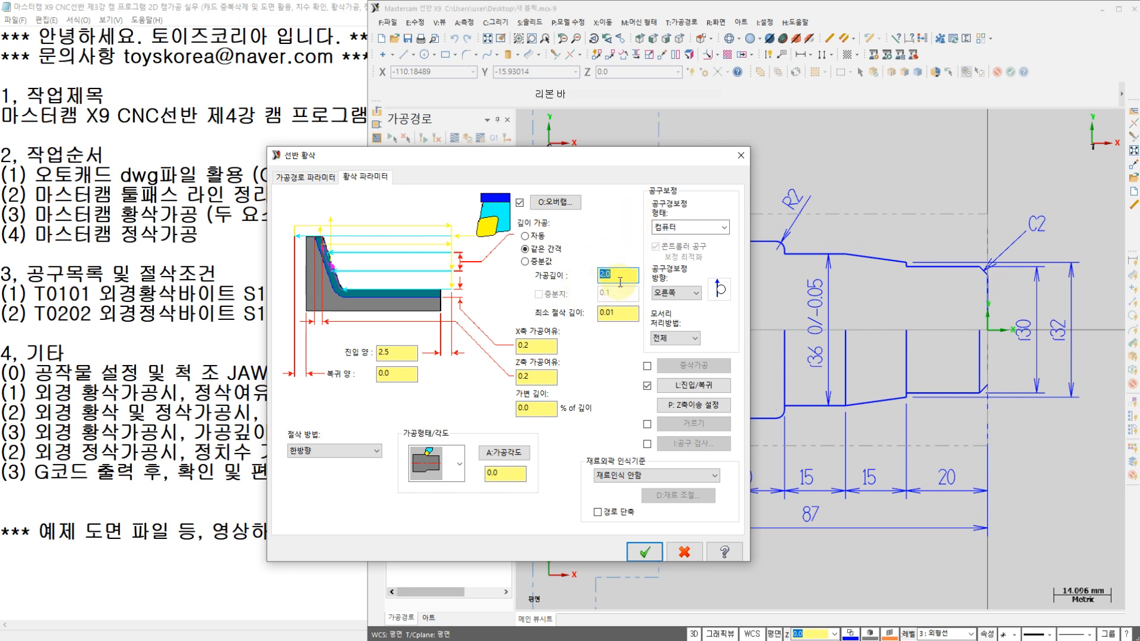
text(1)
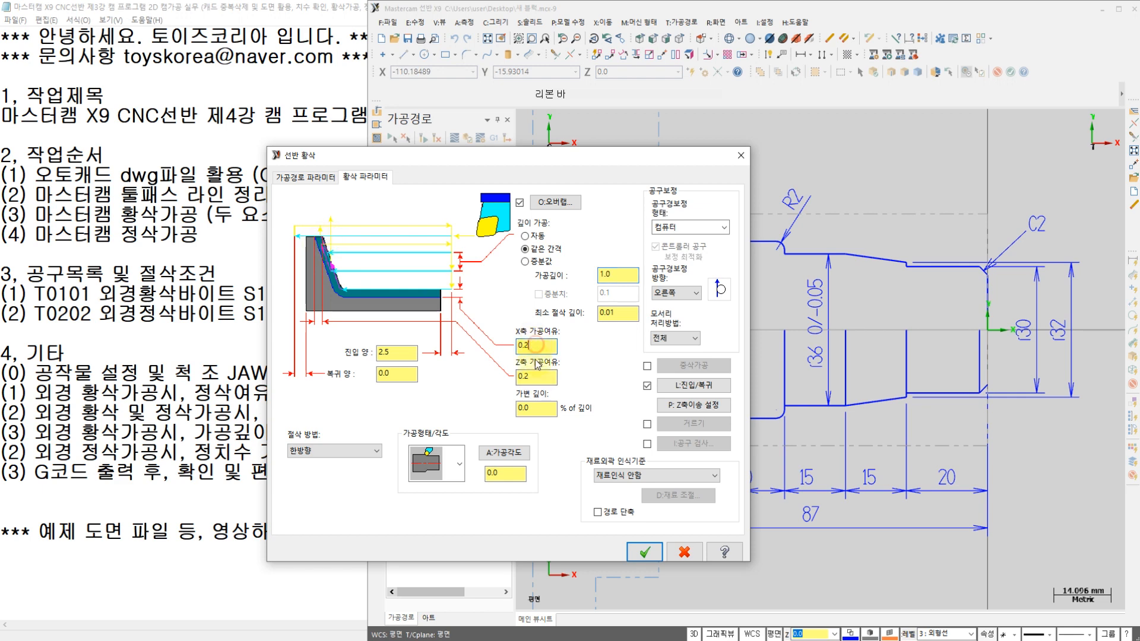
click(538, 377)
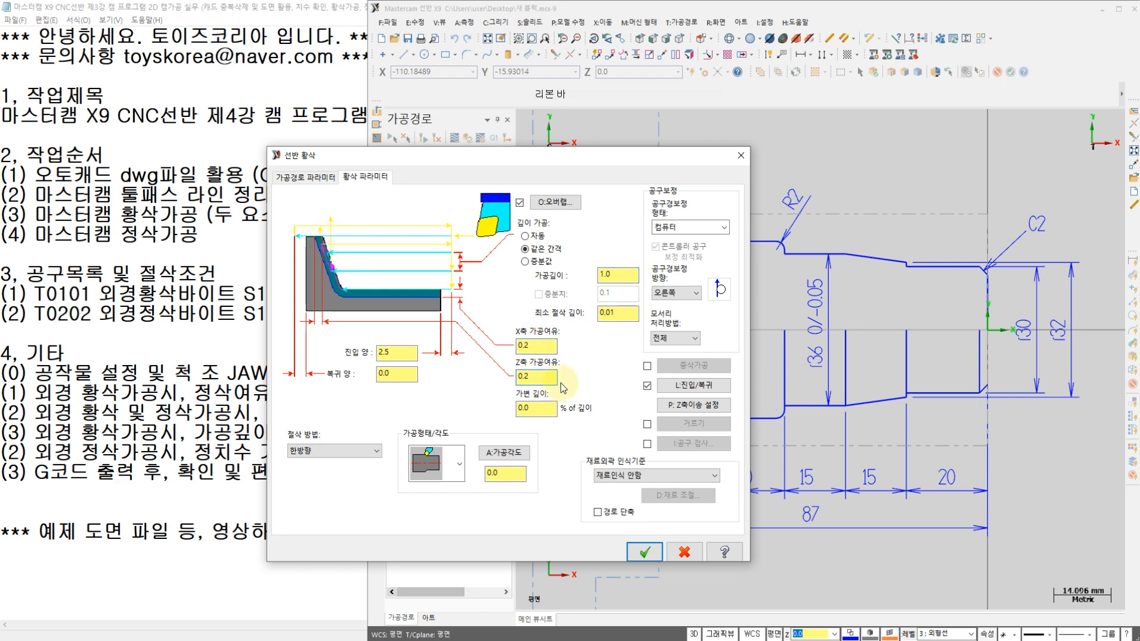
drag(623, 157, 455, 158)
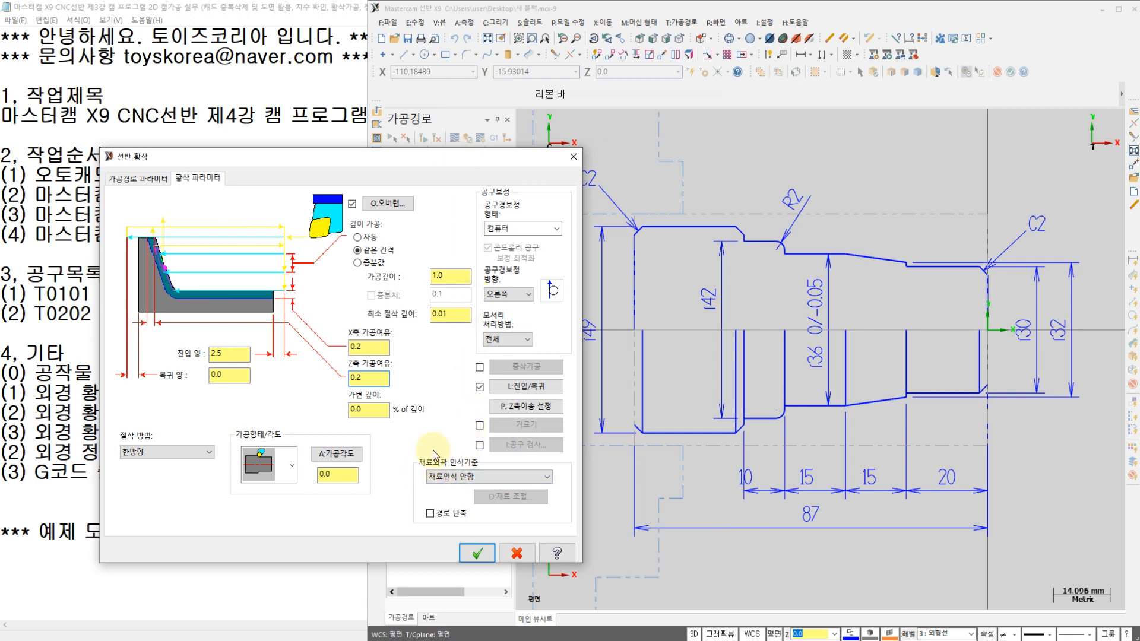
click(561, 633)
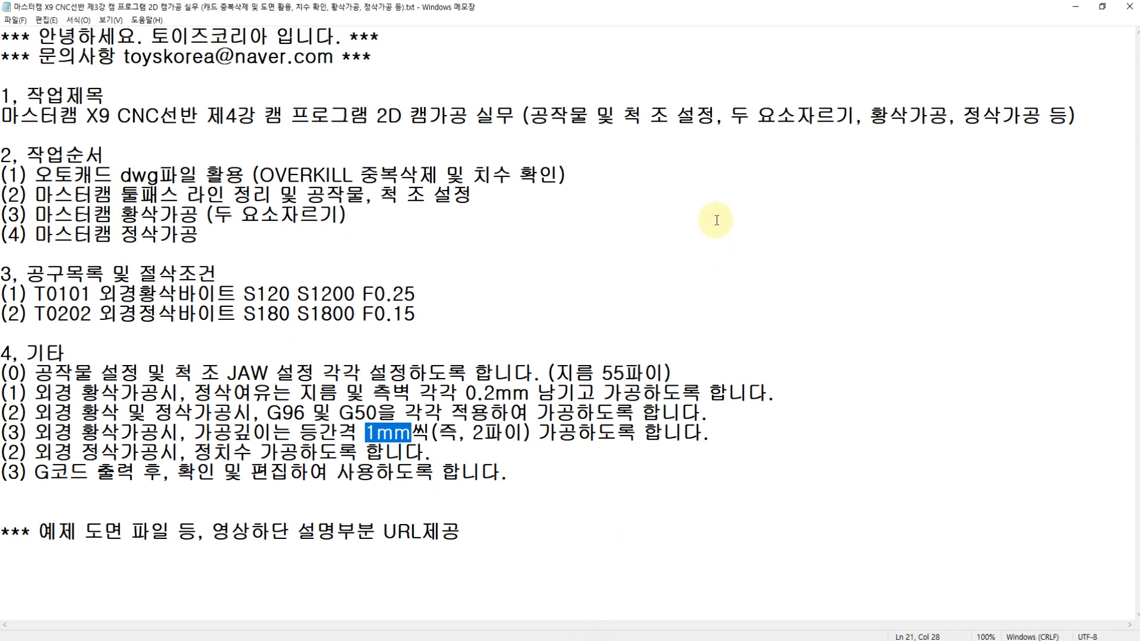
key(alt+Tab)
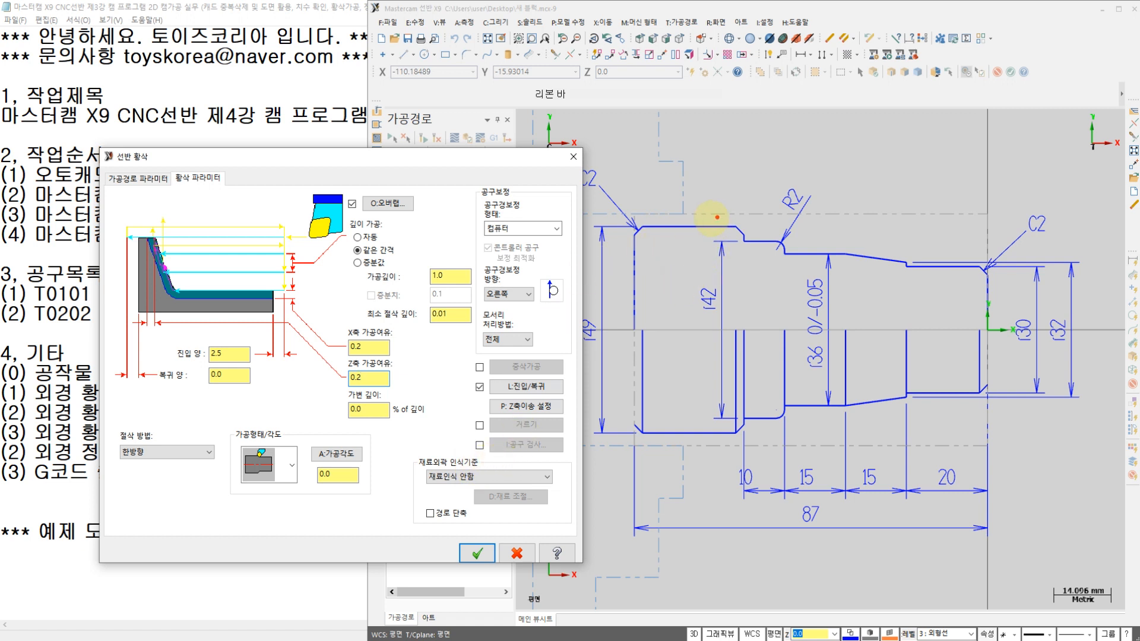
drag(710, 211, 780, 210)
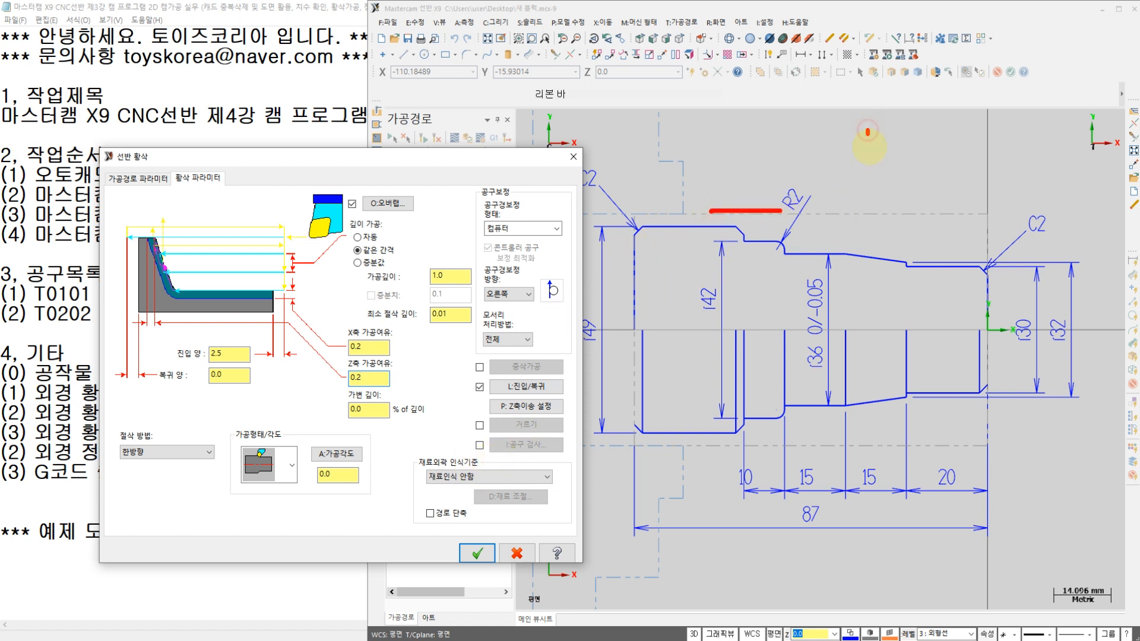
mouse_move(868, 132)
mouse_down()
mouse_move(848, 154)
mouse_move(882, 135)
mouse_up()
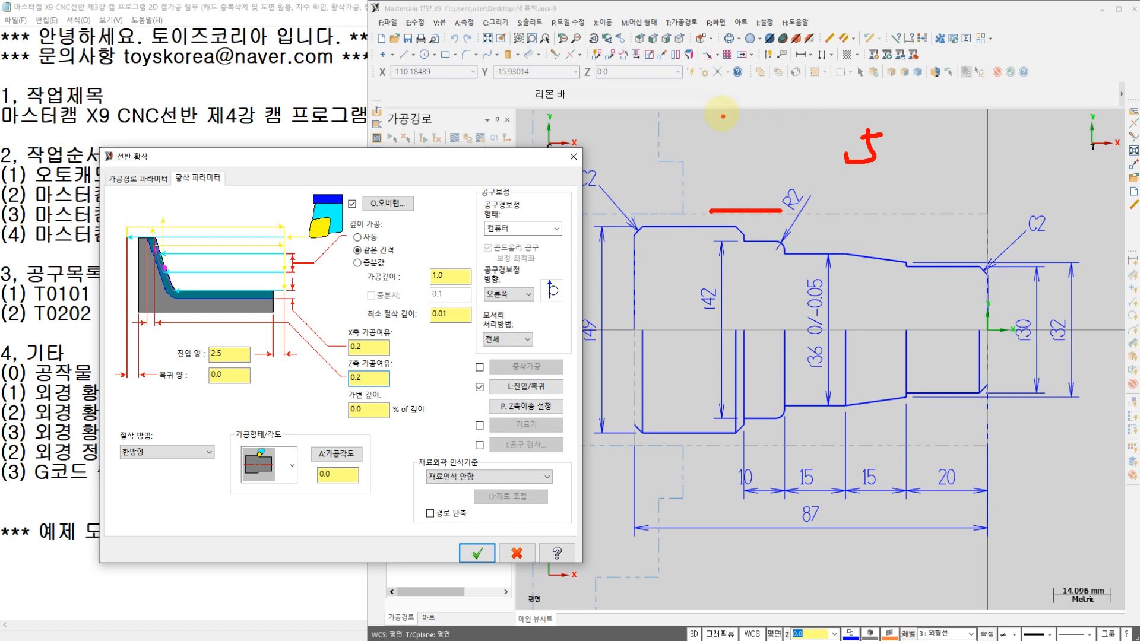
drag(723, 116, 707, 150)
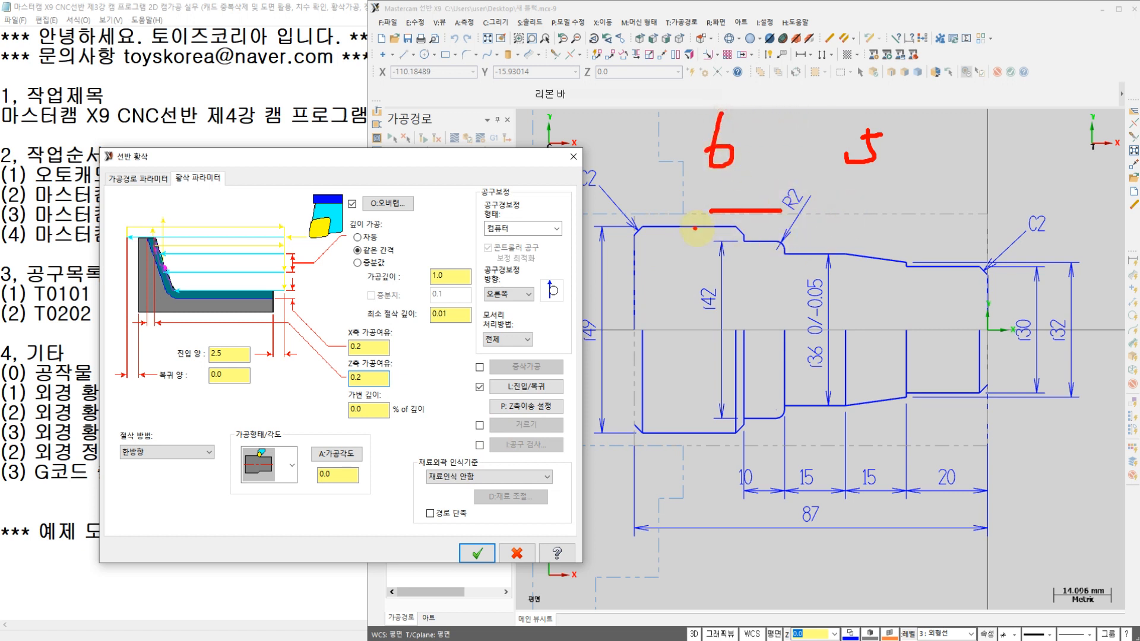
drag(695, 228, 729, 227)
mouse_move(720, 243)
mouse_down()
mouse_move(690, 278)
mouse_move(736, 290)
mouse_up()
drag(717, 243, 712, 307)
mouse_move(761, 267)
mouse_down()
mouse_move(759, 321)
mouse_move(772, 281)
mouse_move(737, 279)
mouse_move(766, 264)
mouse_move(742, 273)
mouse_up()
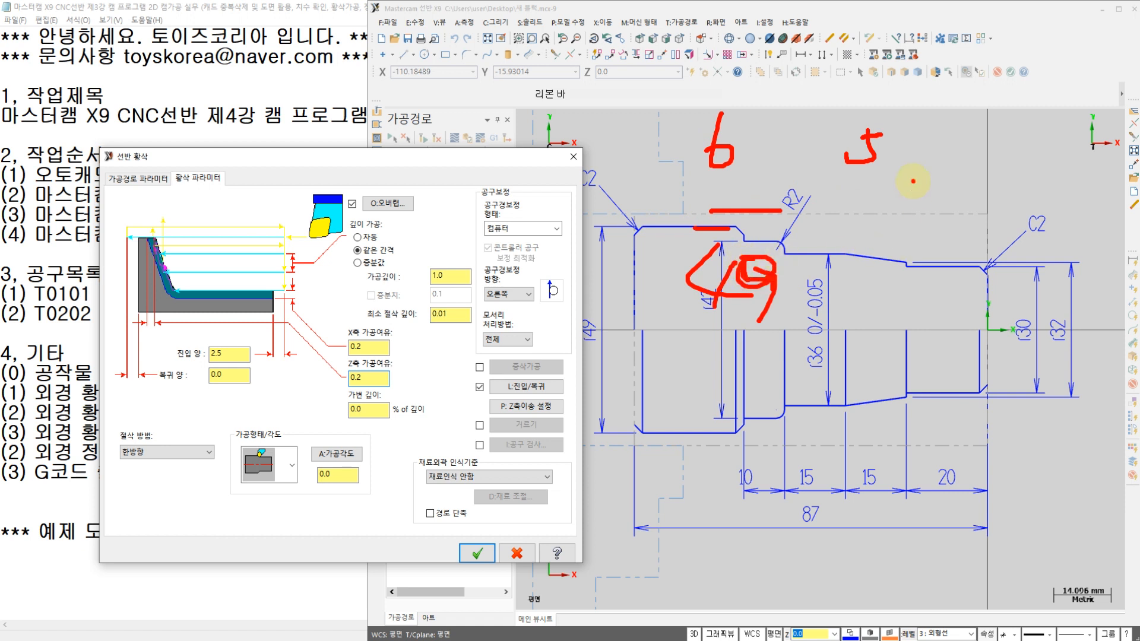
mouse_move(913, 181)
mouse_down()
mouse_move(867, 256)
mouse_move(927, 218)
mouse_up()
mouse_move(954, 193)
mouse_down()
mouse_move(967, 247)
mouse_move(915, 260)
mouse_up()
drag(958, 203, 962, 215)
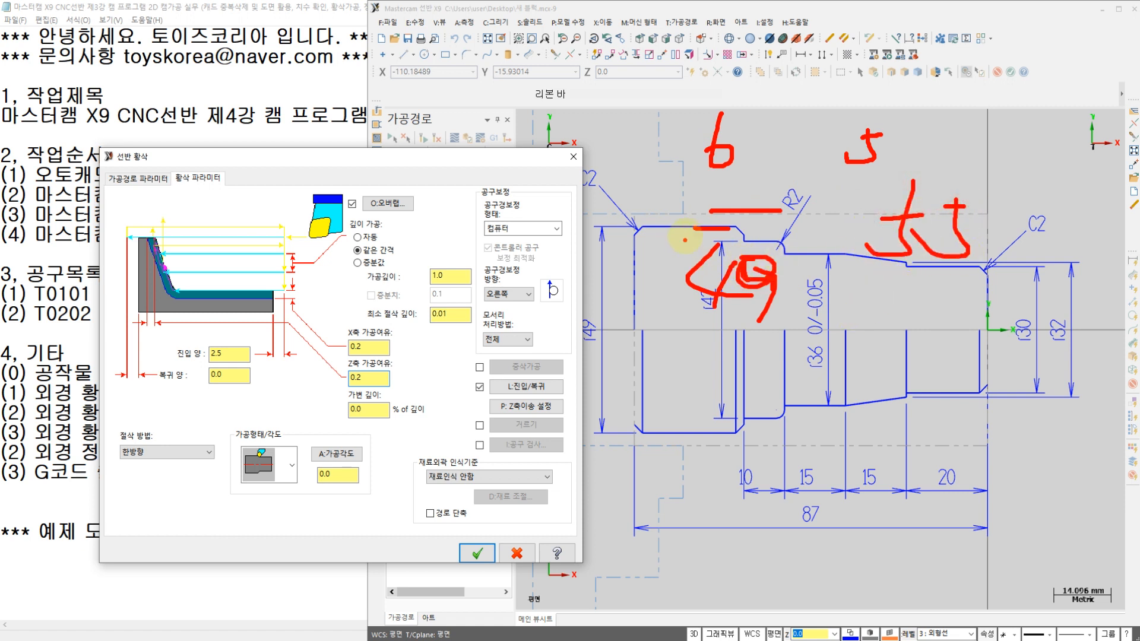
drag(674, 441, 663, 471)
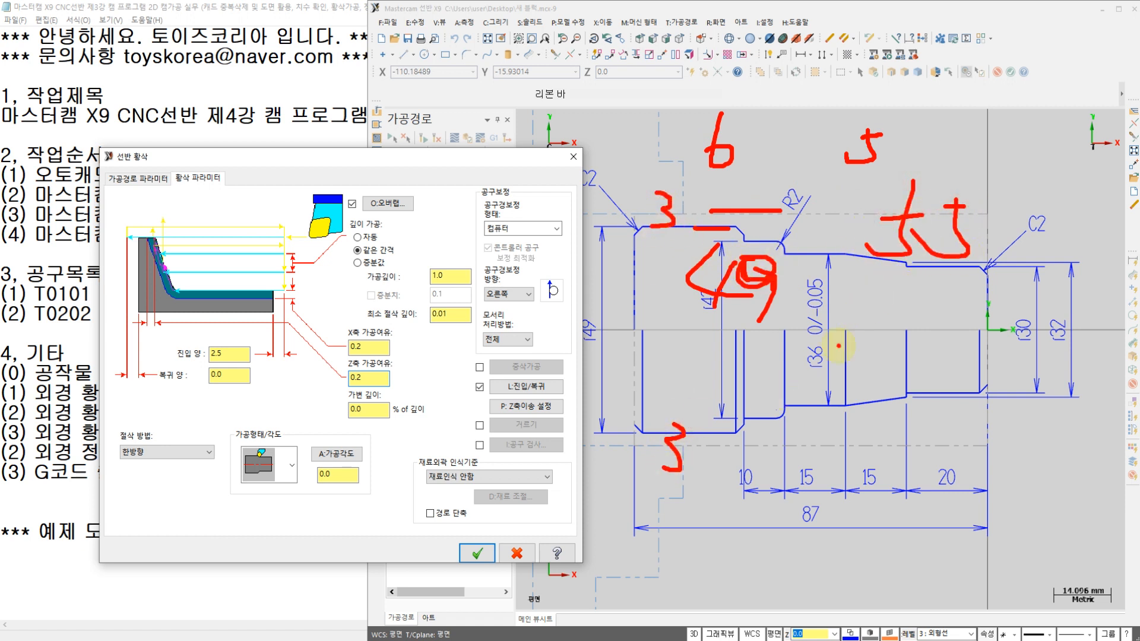
mouse_move(854, 332)
mouse_down()
mouse_move(858, 380)
mouse_move(802, 478)
mouse_up()
drag(885, 362, 874, 423)
mouse_move(894, 460)
mouse_down()
mouse_move(896, 324)
mouse_move(899, 498)
mouse_up()
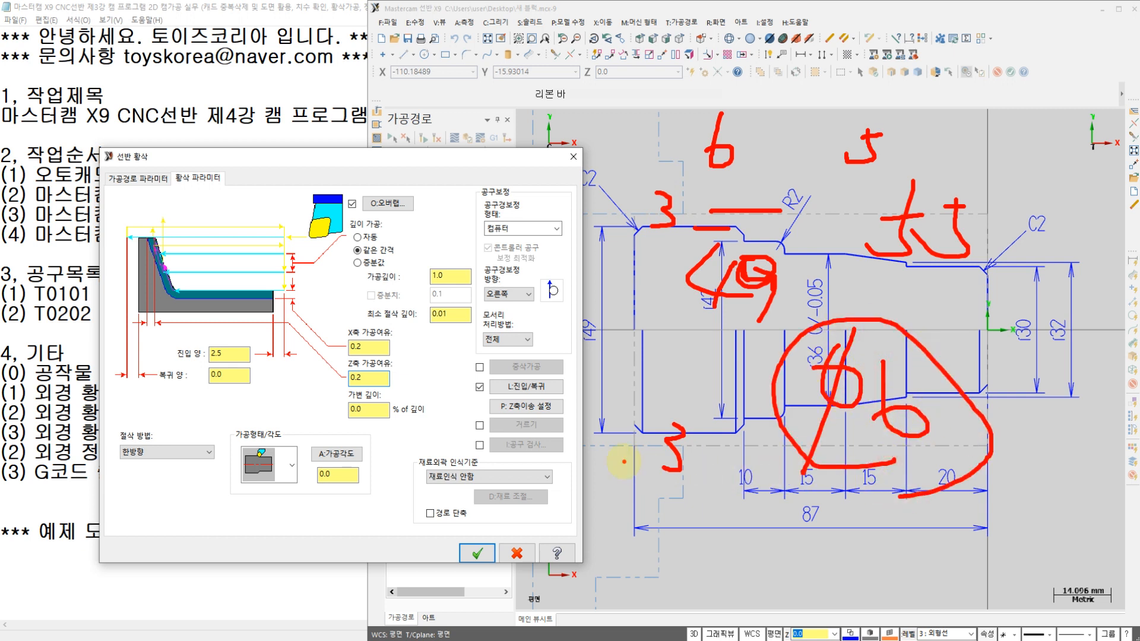
key(Escape)
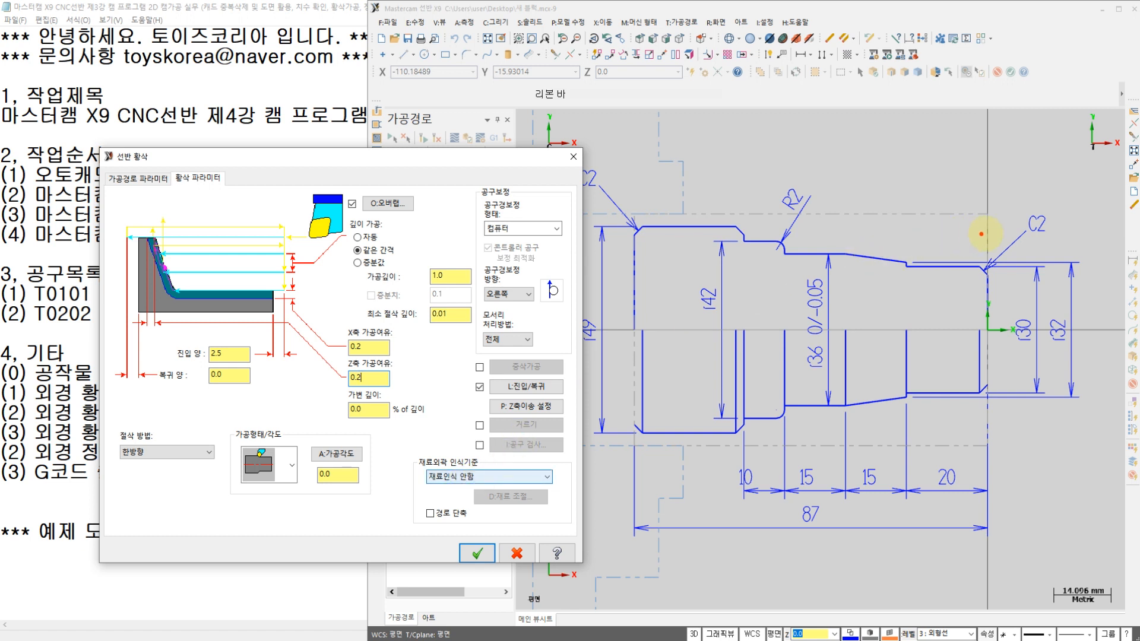
drag(984, 226, 674, 230)
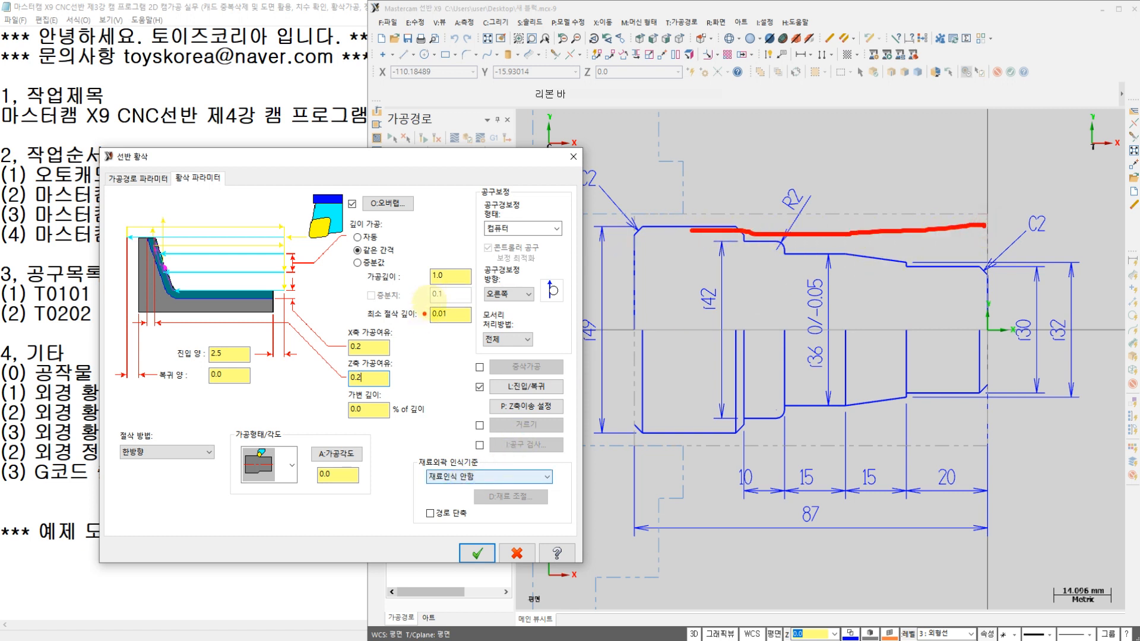
mouse_move(426, 295)
mouse_down()
mouse_move(415, 284)
mouse_move(432, 257)
mouse_move(451, 291)
mouse_up()
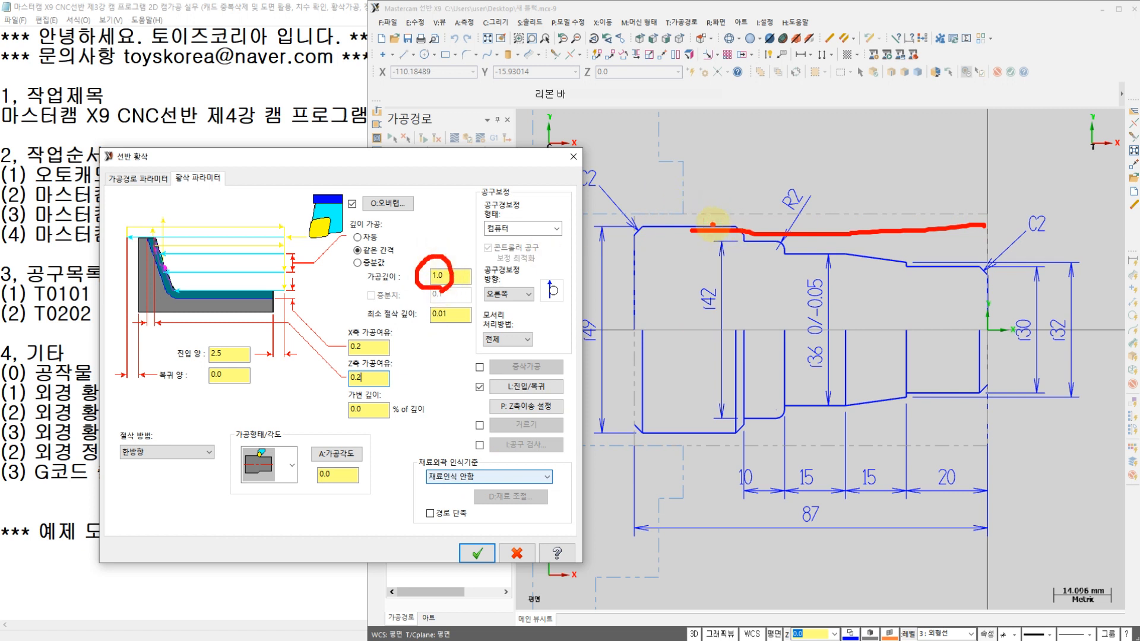
mouse_move(481, 484)
mouse_down()
mouse_move(438, 452)
mouse_move(482, 486)
mouse_up()
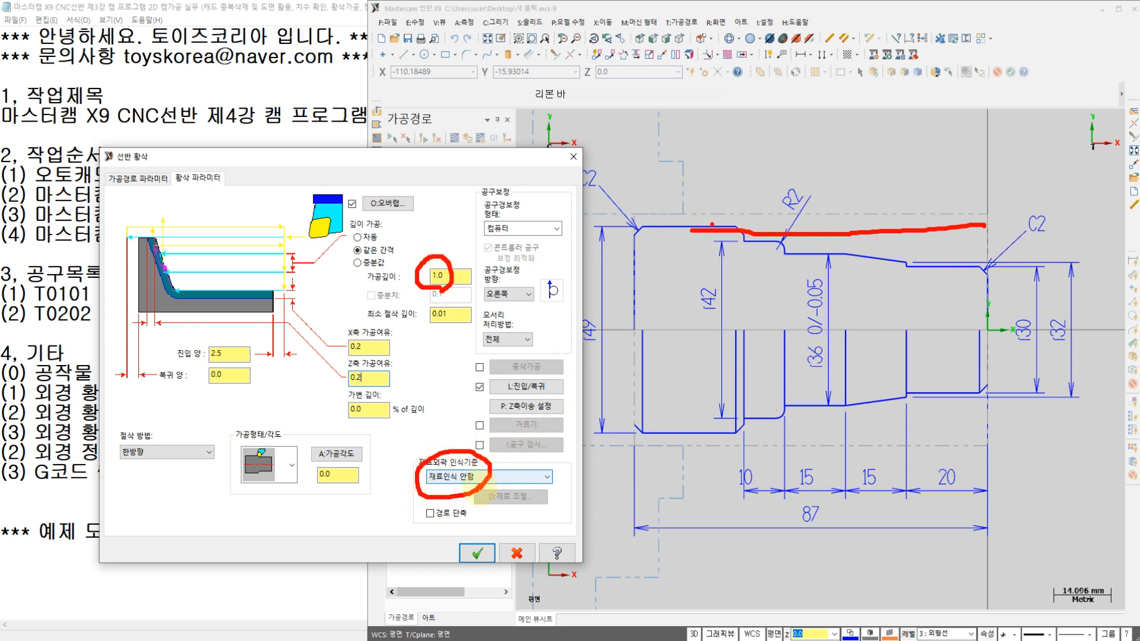
mouse_move(715, 131)
mouse_down()
mouse_move(726, 104)
mouse_move(751, 148)
mouse_move(781, 113)
mouse_move(849, 196)
mouse_up()
click(817, 195)
mouse_move(747, 332)
mouse_down()
mouse_move(777, 372)
mouse_move(735, 432)
mouse_up()
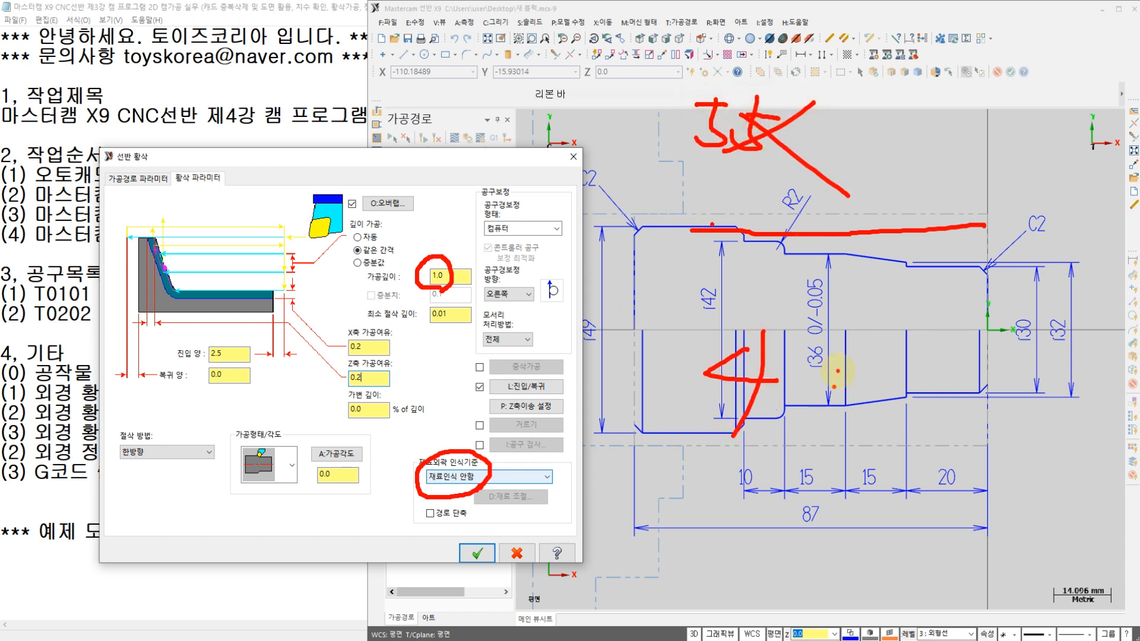
mouse_move(834, 359)
mouse_down()
mouse_move(823, 463)
mouse_move(864, 333)
mouse_up()
drag(899, 409, 827, 502)
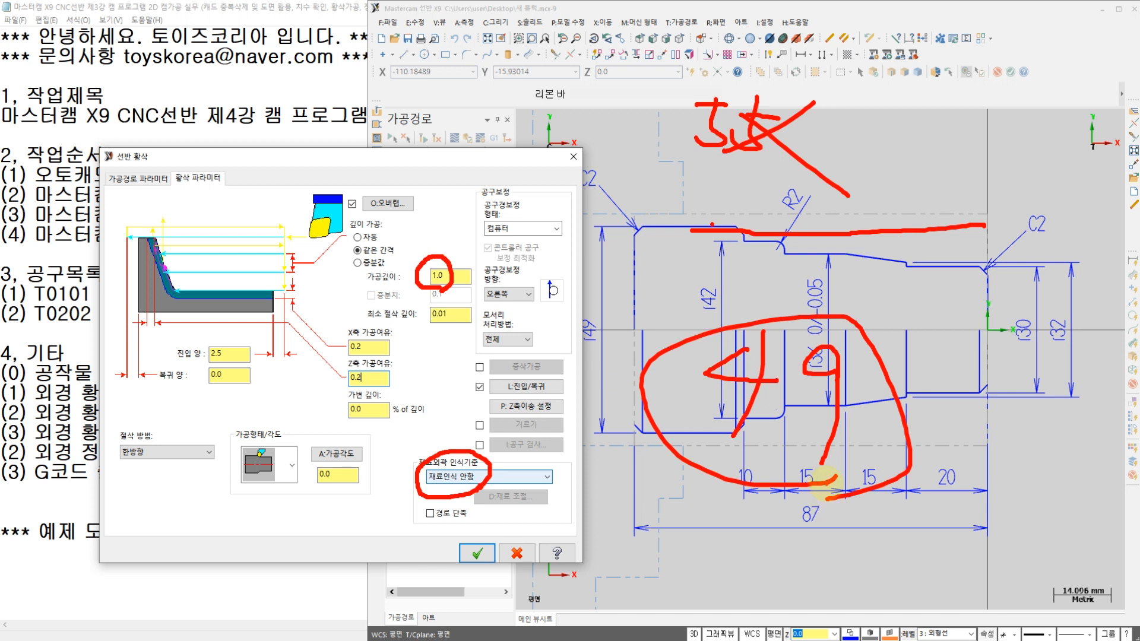
mouse_move(961, 354)
mouse_down()
mouse_move(921, 379)
mouse_move(967, 416)
mouse_up()
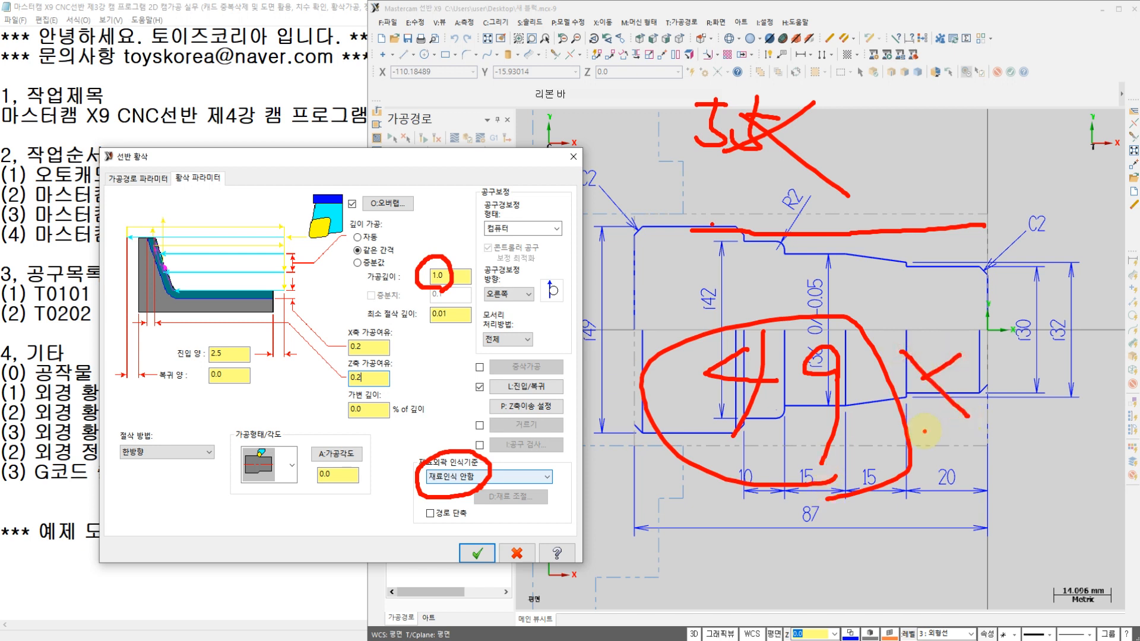
key(Escape)
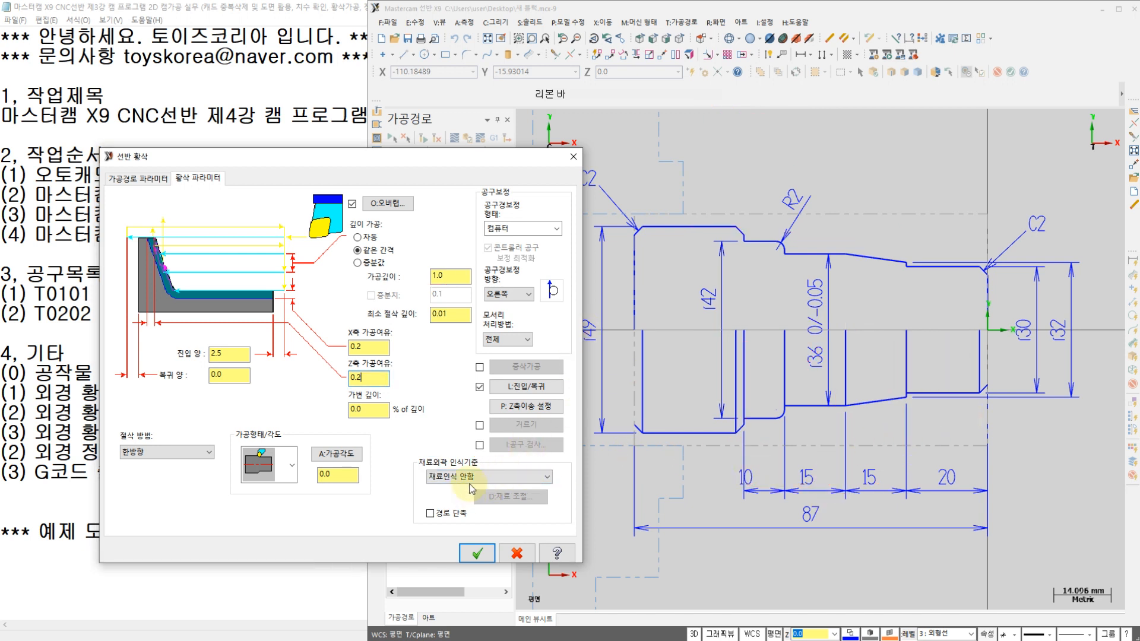
- Try the stock recognition option 재료설정 외곽크기 적용 and return it to 재료인식 안함
click(469, 479)
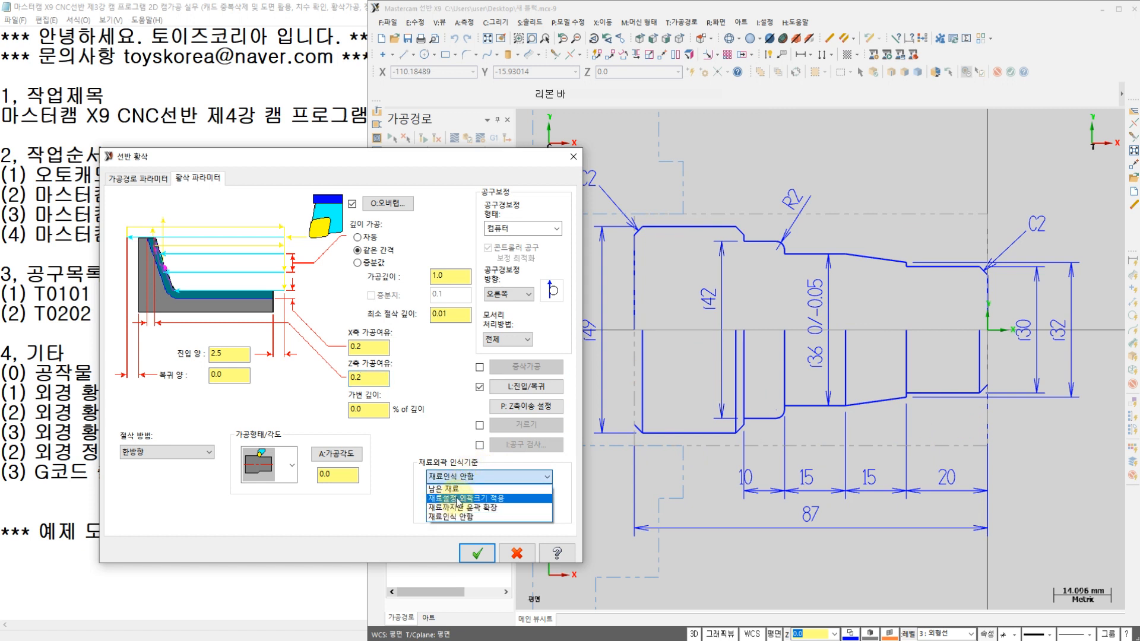
click(457, 499)
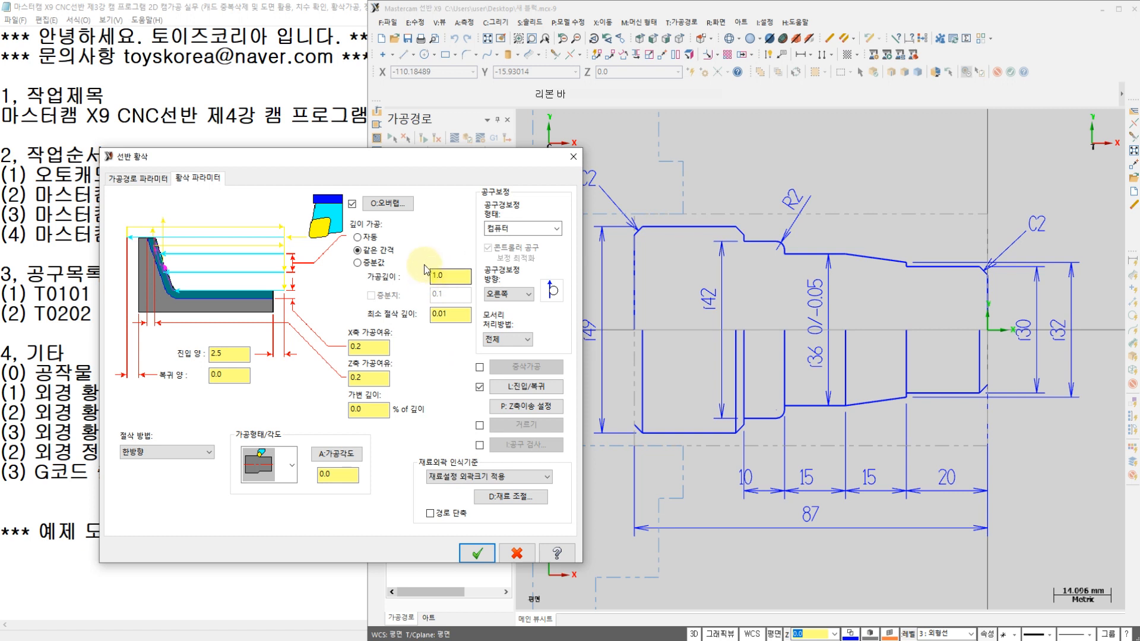
click(451, 478)
click(458, 518)
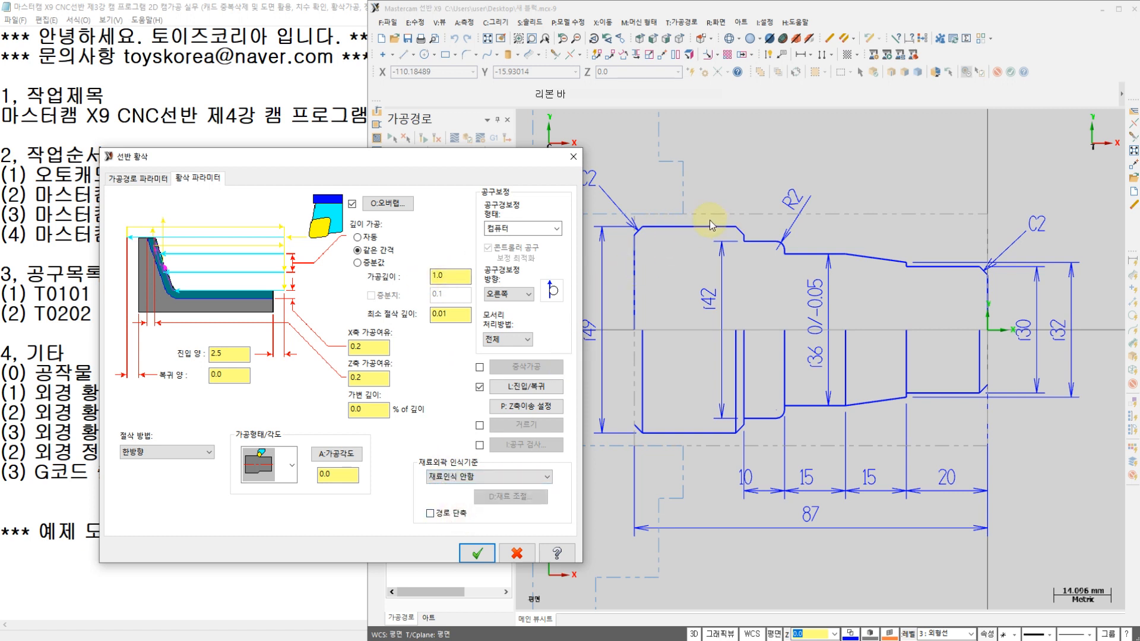
- Set the roughing operation's stock recognition to 재료설정 외곽크기 적용
click(500, 477)
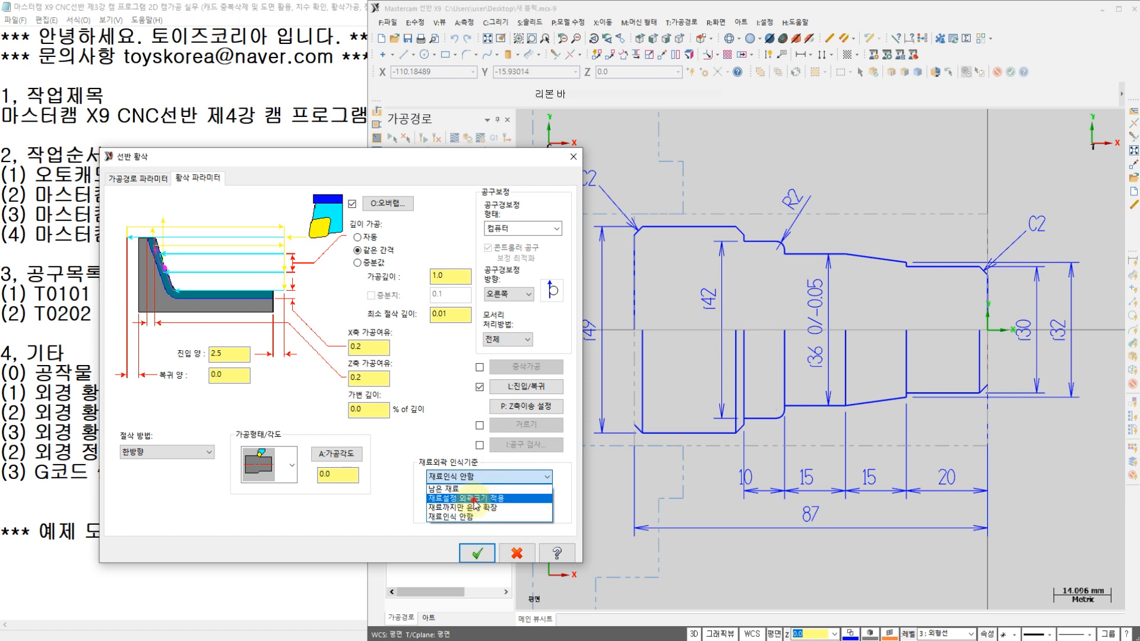
click(475, 499)
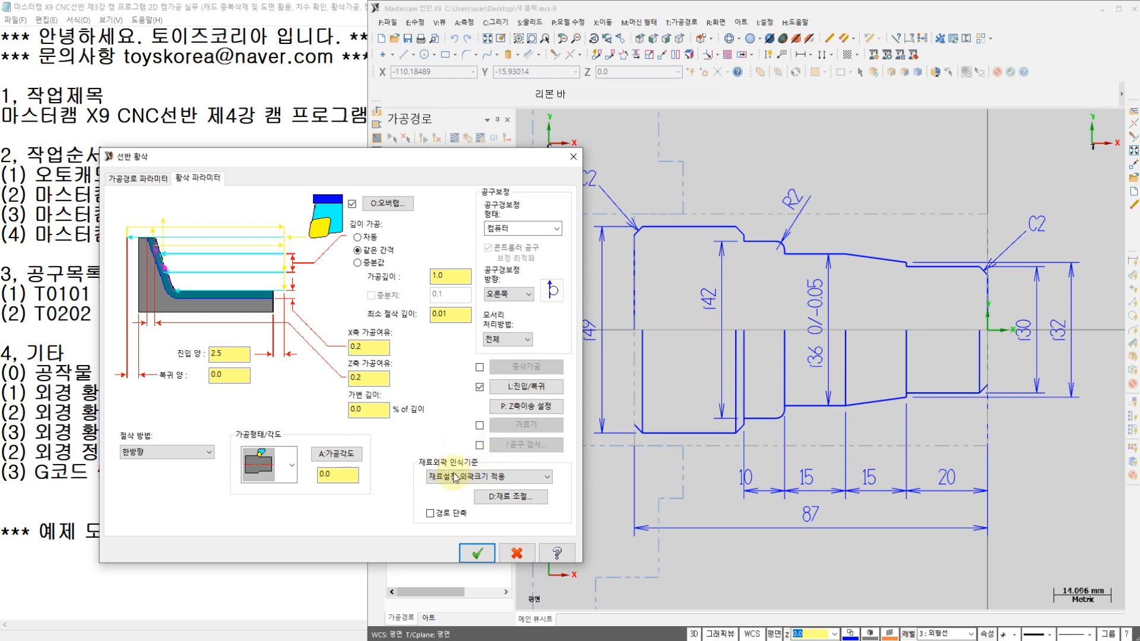
click(475, 552)
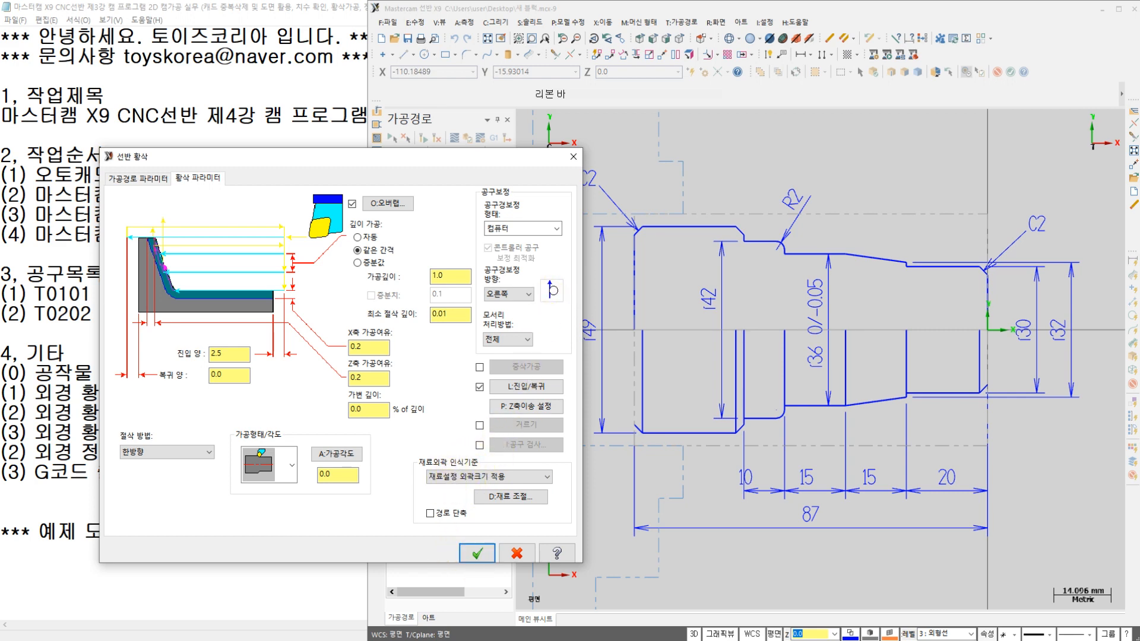
- Switch to the Notepad notes, insert "재료외곽 인식기준 적용," before 황삭가공 in the work title line, and save the file
key(alt+Tab)
double_click(576, 13)
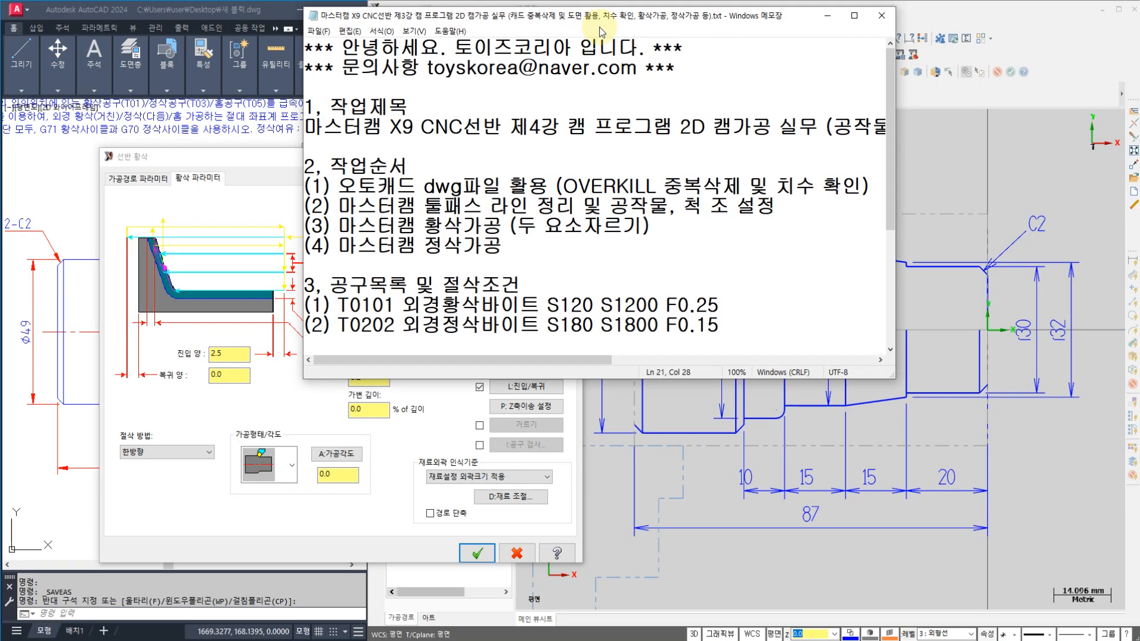
click(776, 200)
key(End)
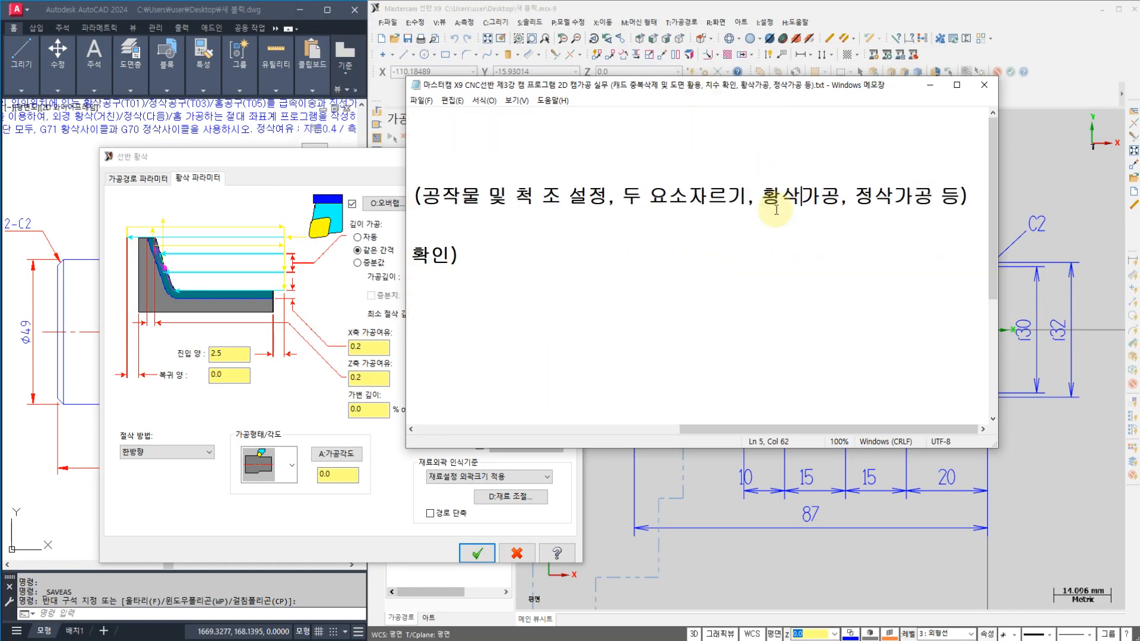
text(재)
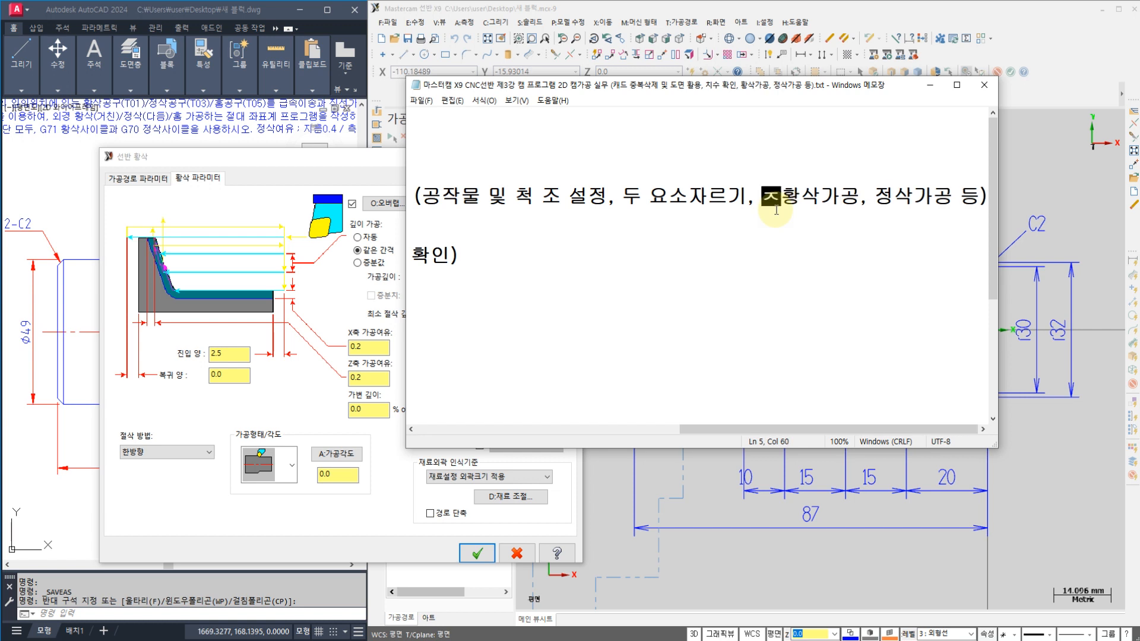
text(료외곽 이)
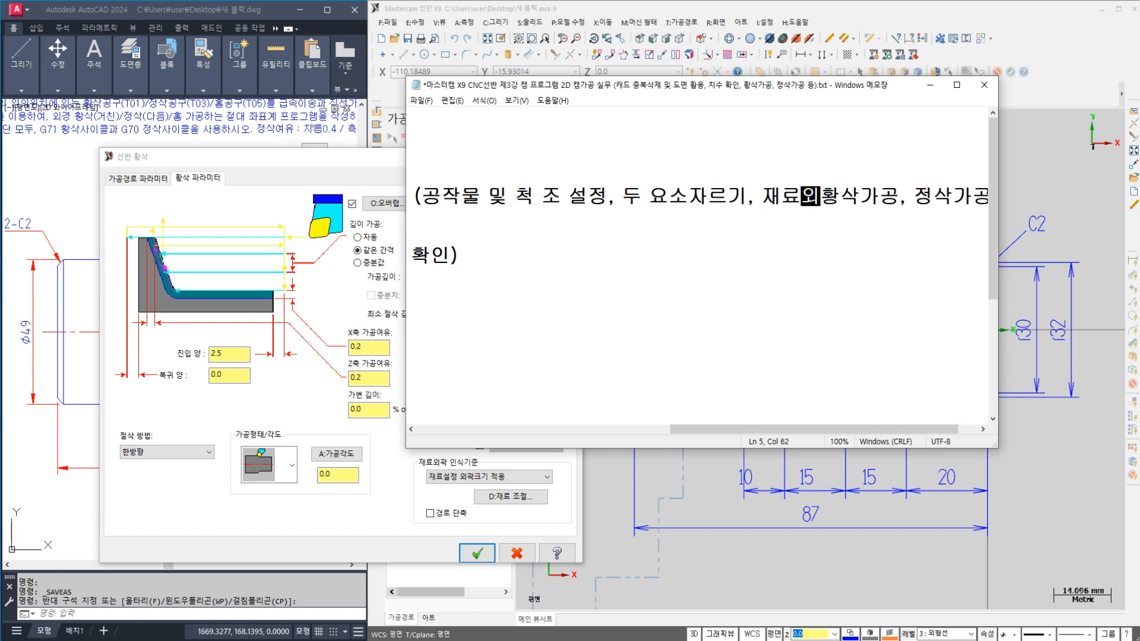
text(ㄴ시)
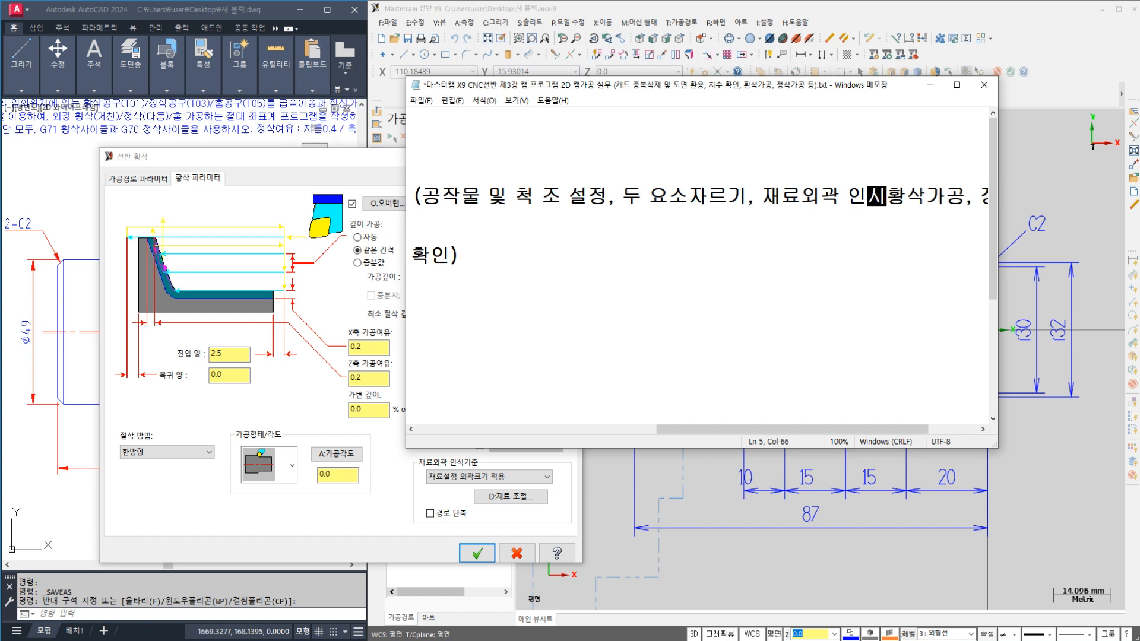
text(ㄱㄱ)
text(준 적용,)
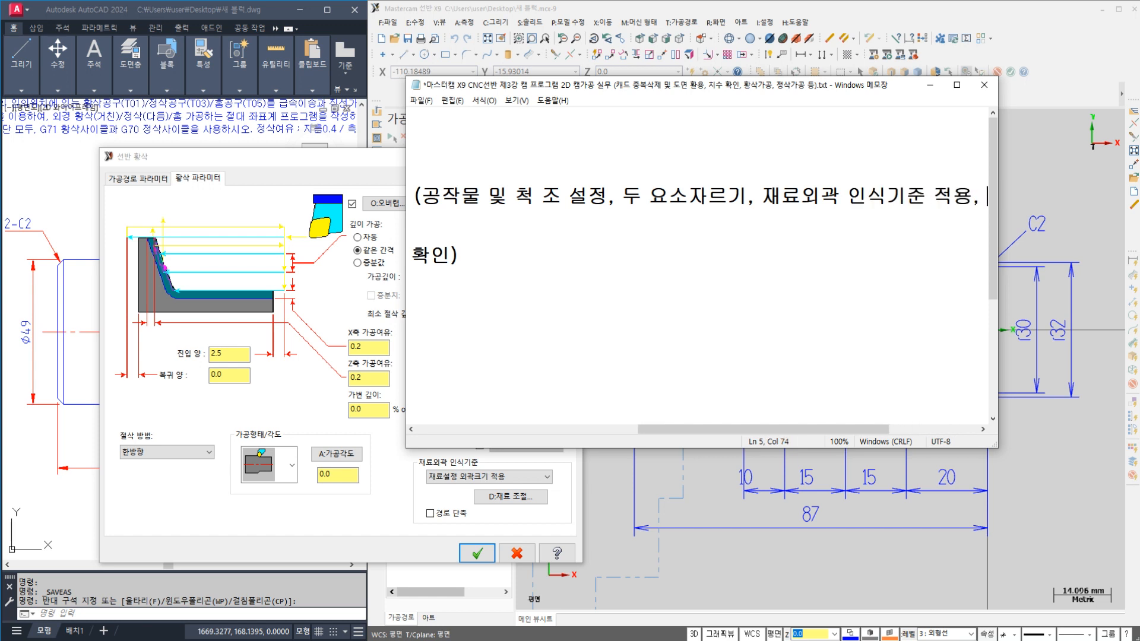
key(ctrl+s)
- Return to Mastercam and accept the roughing parameters to generate the roughing toolpath
click(931, 86)
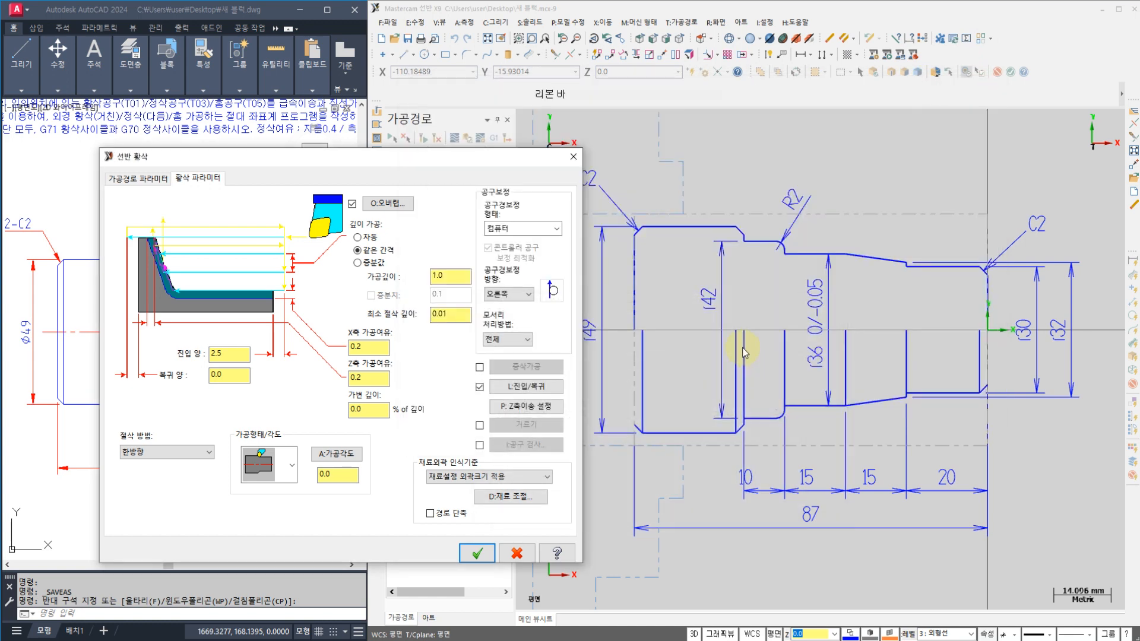
click(474, 551)
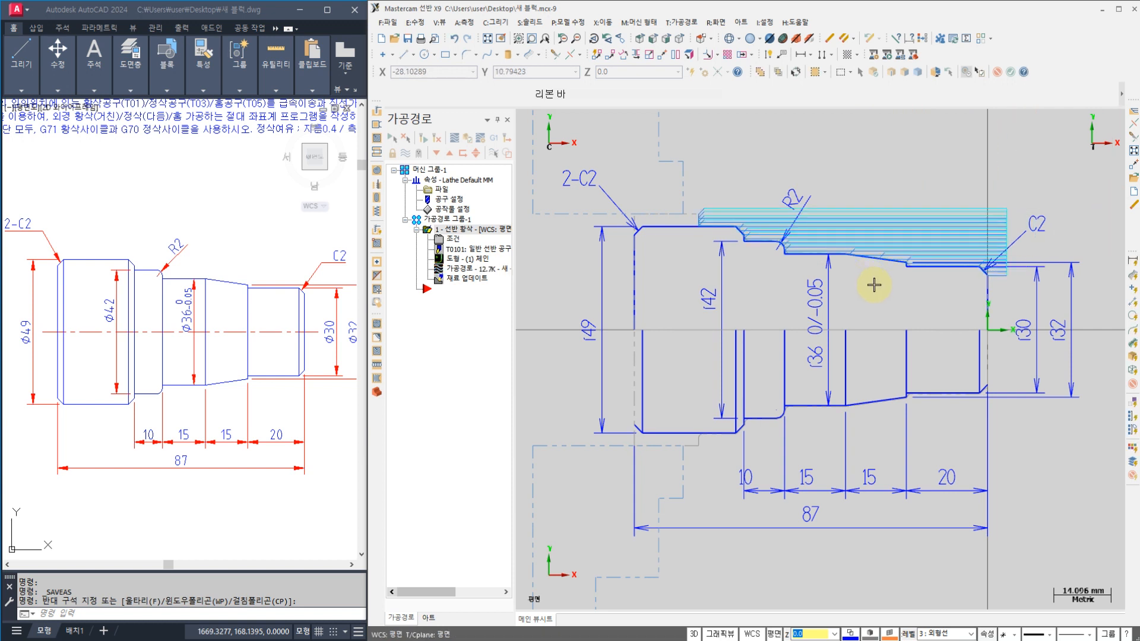
- Start a lathe finishing toolpath and chain the upper profile from the C2 end chamfer to the 49 mm diameter's top line
click(683, 23)
click(696, 51)
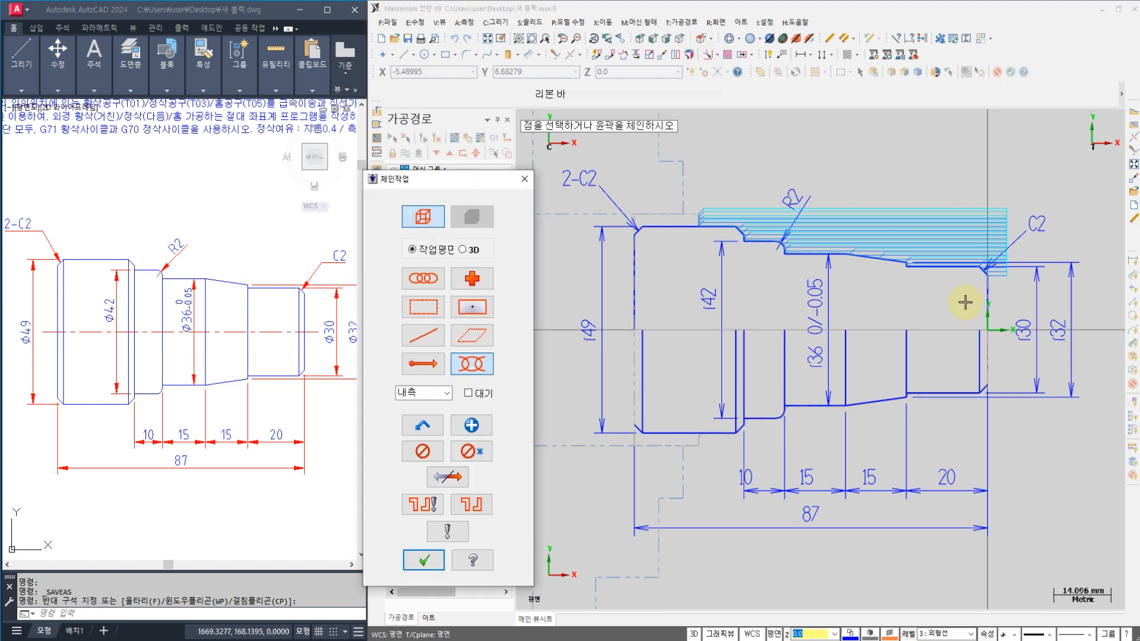
scroll(972, 294, up, 2)
scroll(972, 294, up, 3)
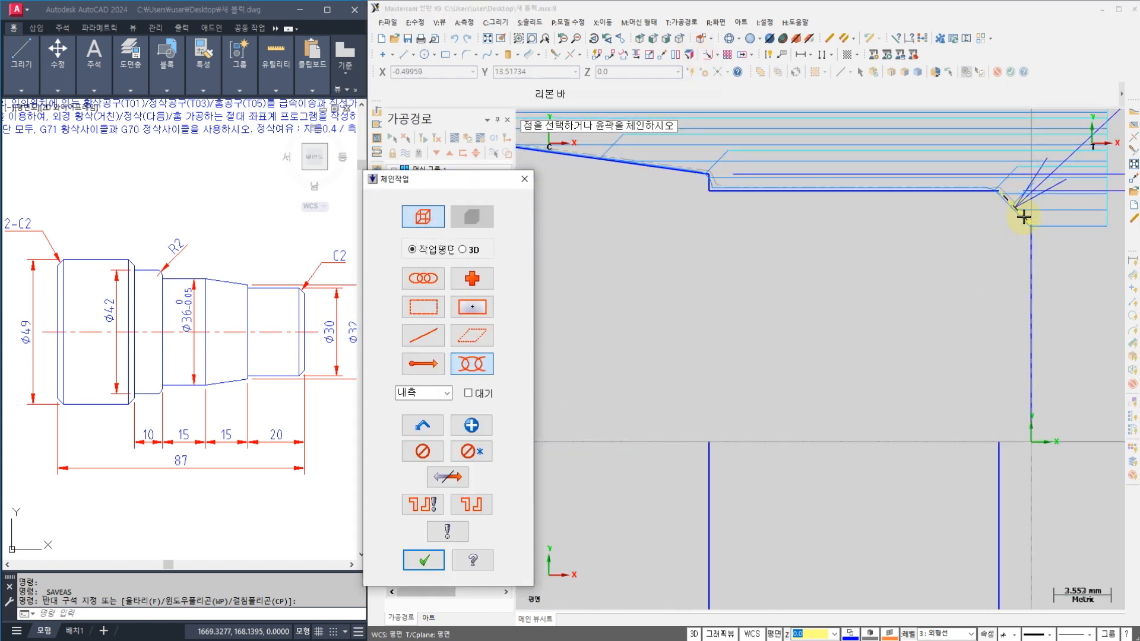
click(1023, 217)
scroll(986, 238, down, 4)
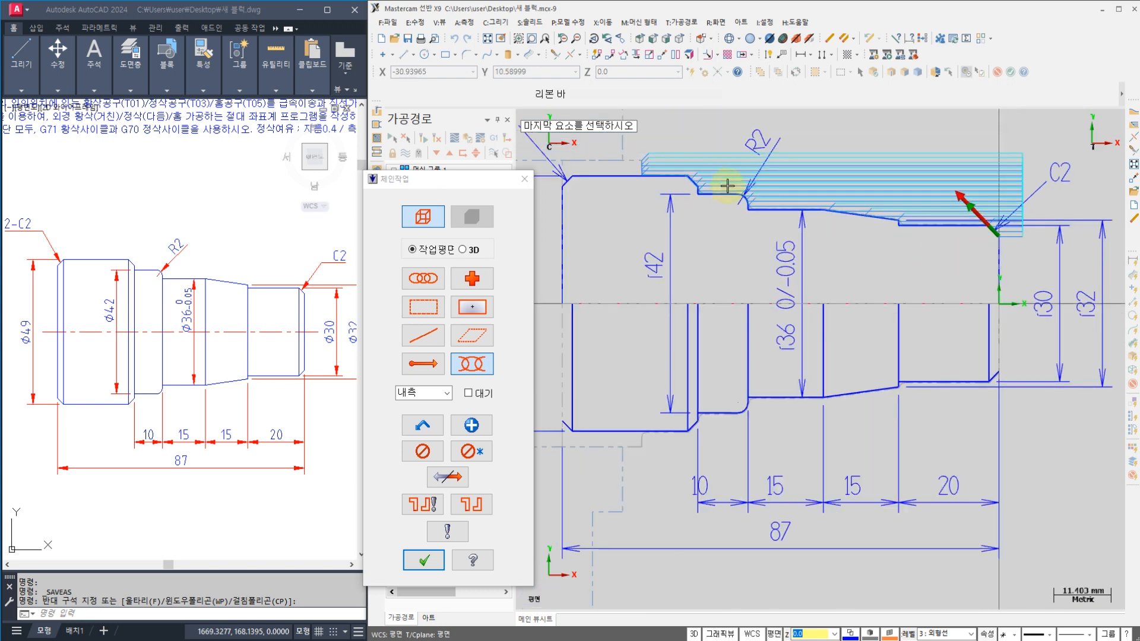
click(654, 178)
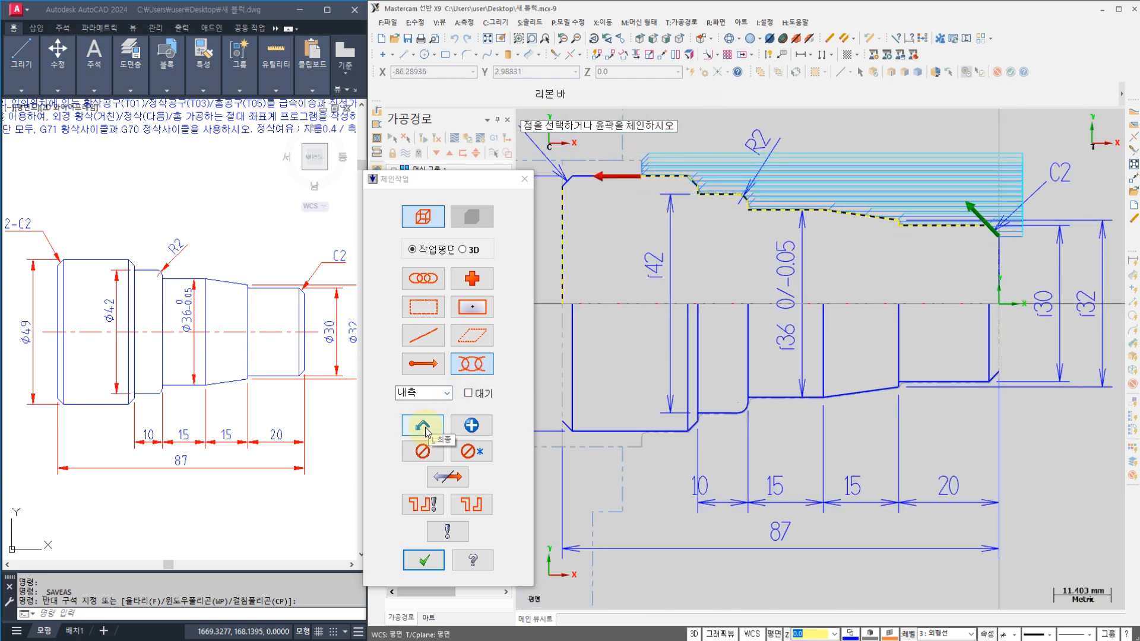
click(420, 569)
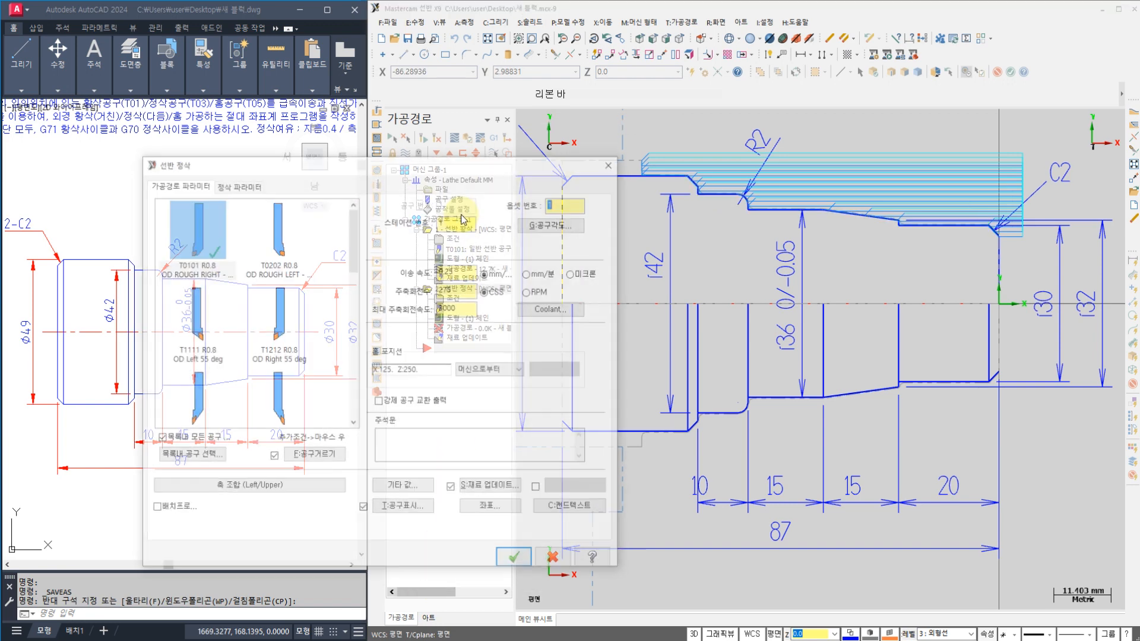
- Choose the OD Right 55 deg R0.8 tool for finishing and set its tool, station and offset numbers to 2
click(274, 318)
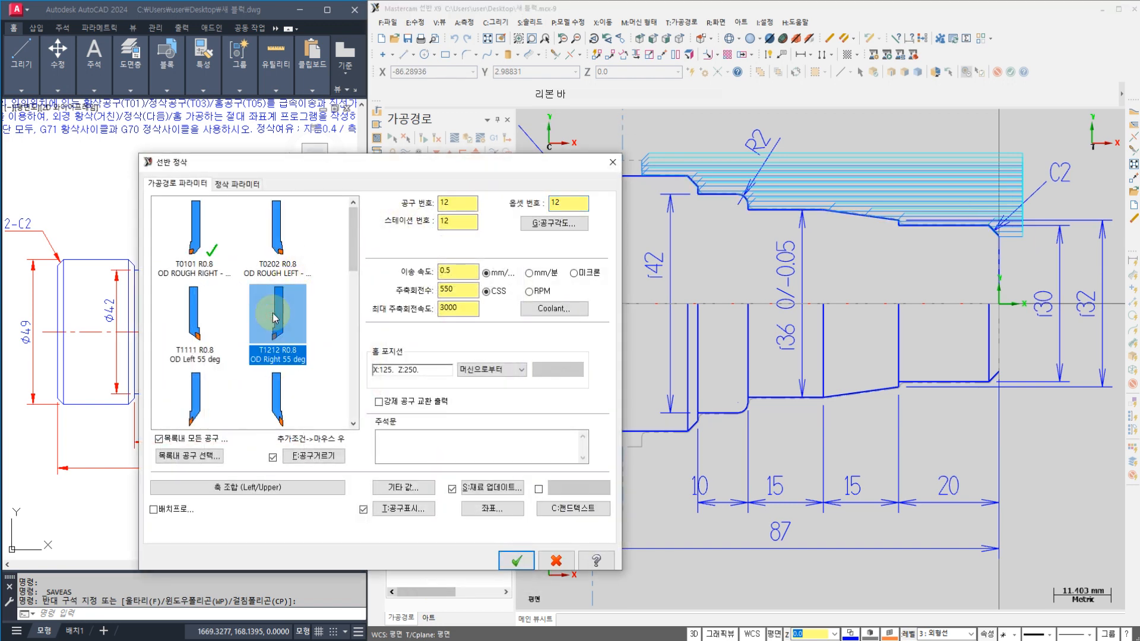
drag(466, 203, 342, 208)
text(2)
drag(566, 199, 381, 223)
text(22)
- Set the finishing feed rate to 0.15, the CSS cutting speed to 180 and the maximum spindle speed to 1800
drag(459, 271, 337, 271)
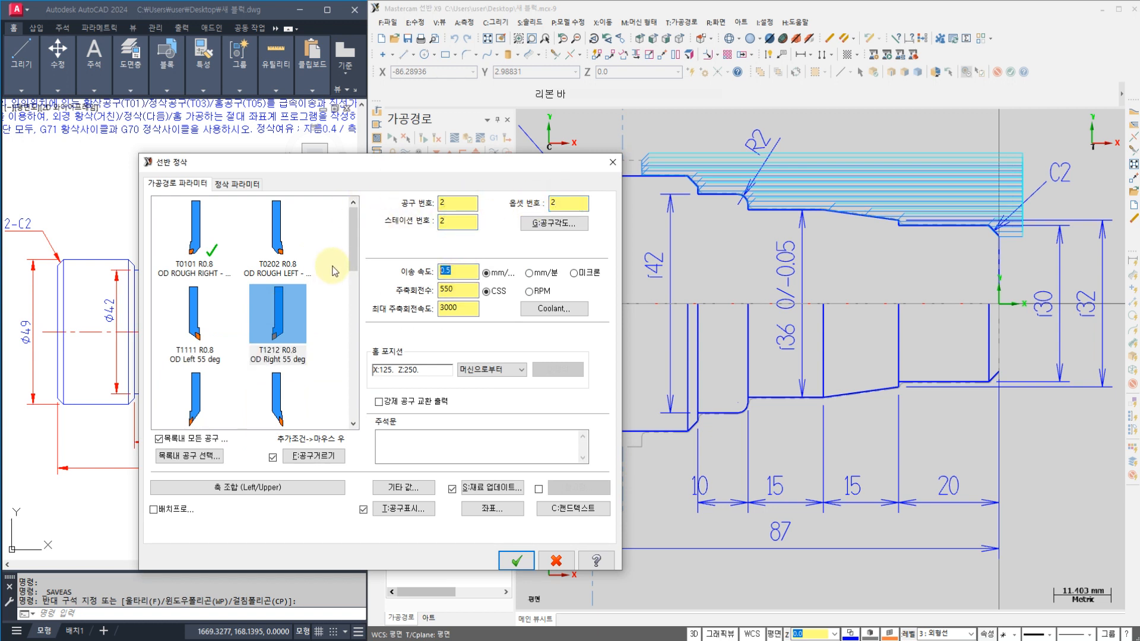
text(0.15)
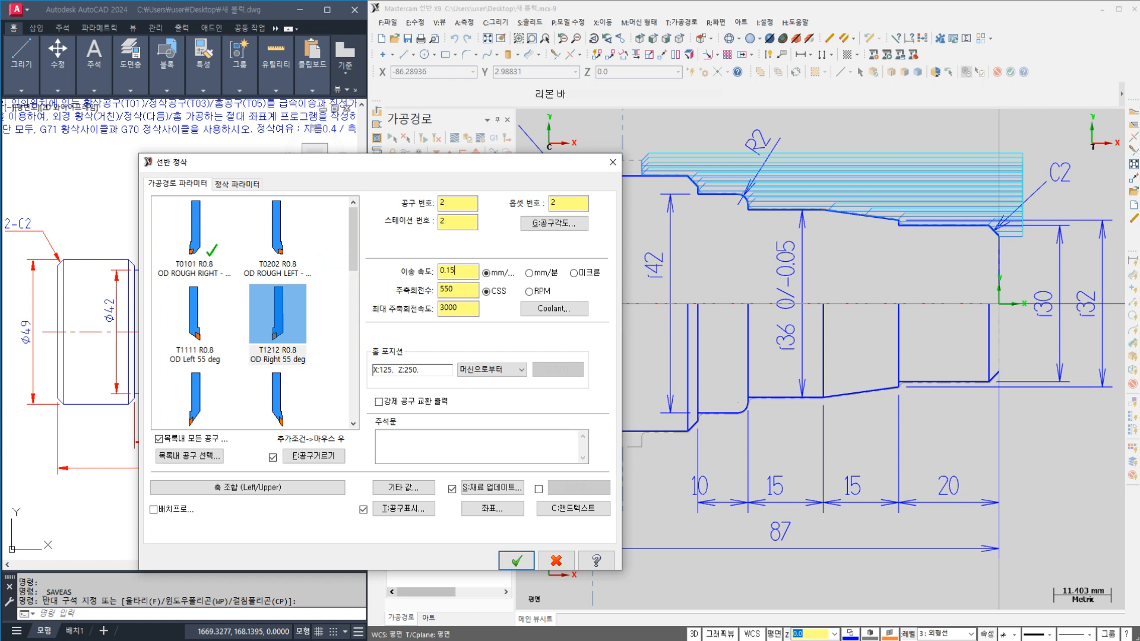
drag(457, 290, 398, 313)
text(180)
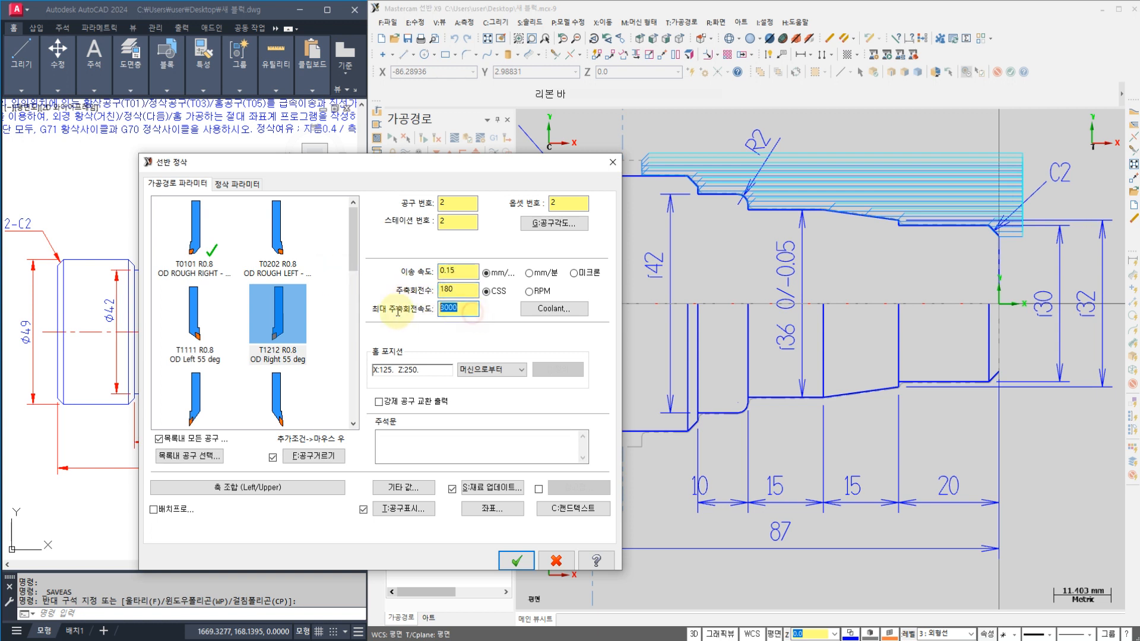
text(1800)
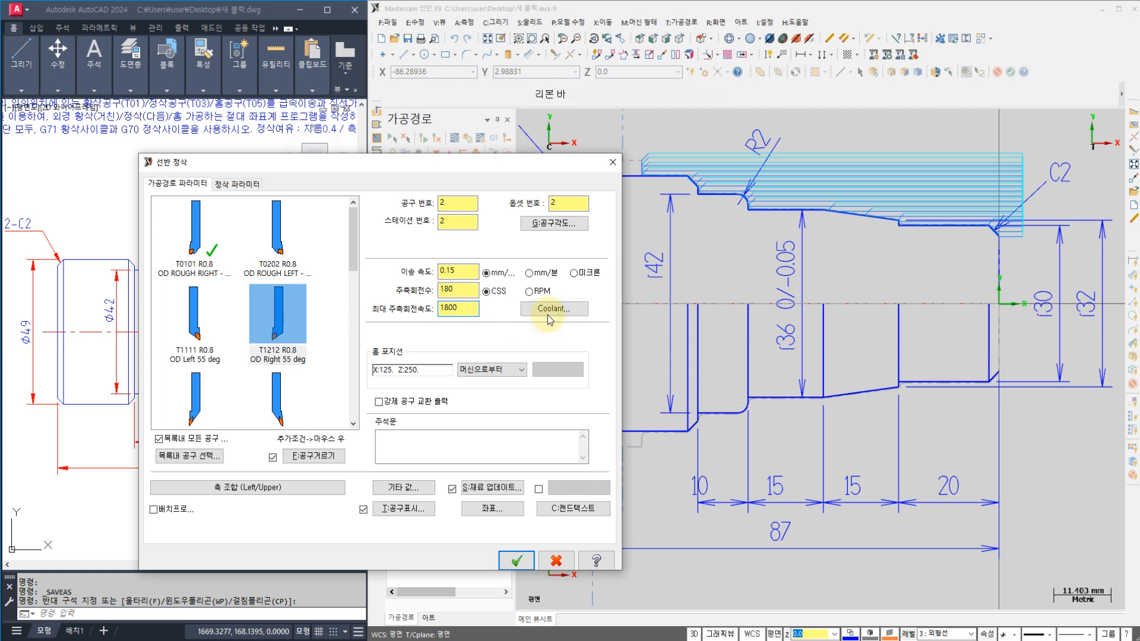
- Turn on Flood coolant for the finishing operation
click(550, 307)
click(490, 278)
click(458, 290)
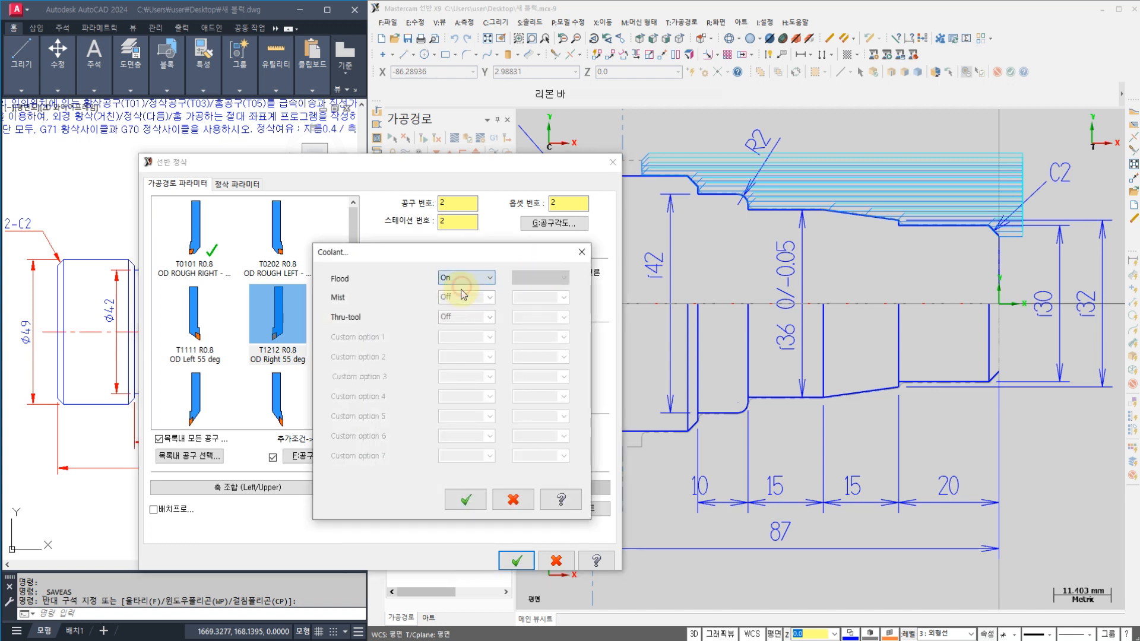
click(466, 499)
- Keep one finishing pass with 0.0 X and Z allowances, and accept the parameters to generate the finishing toolpath
click(237, 184)
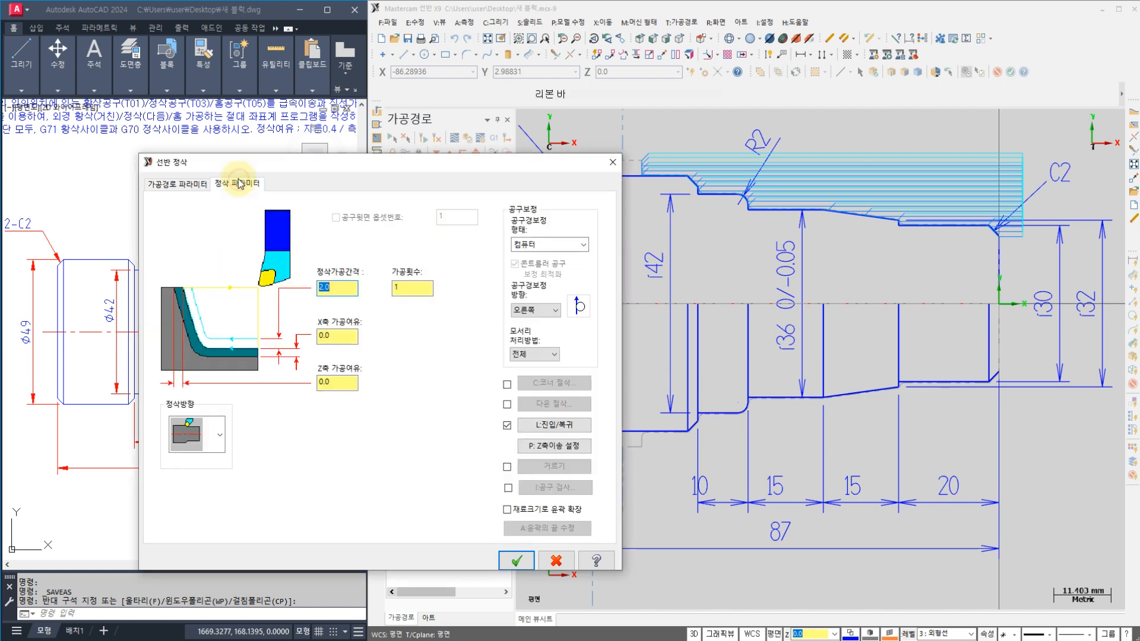
click(337, 335)
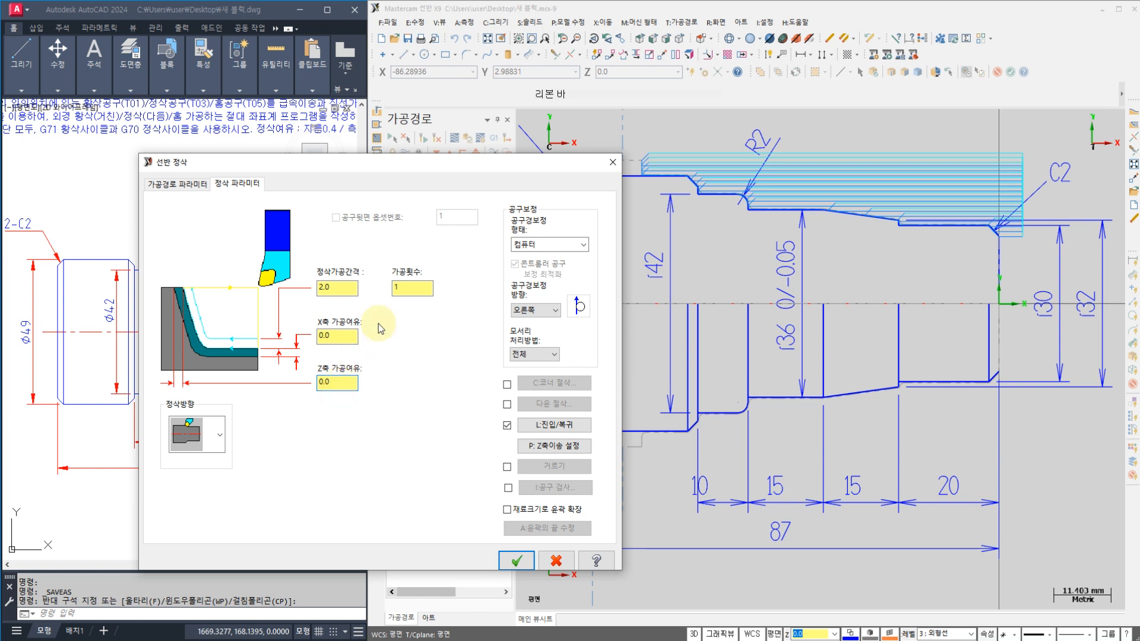
click(410, 289)
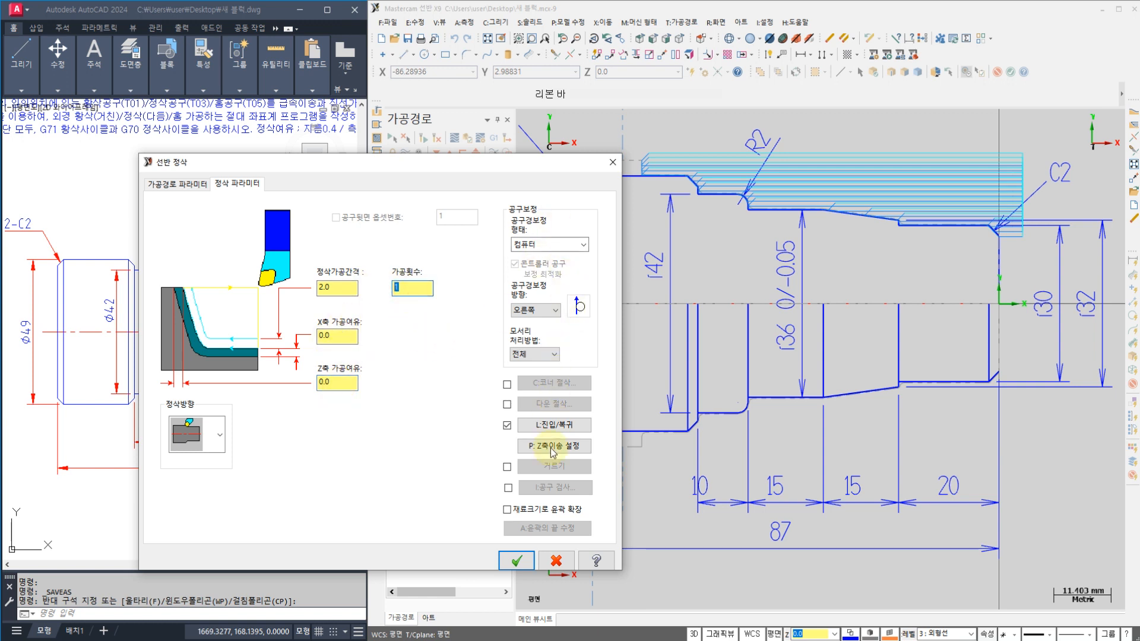
click(516, 560)
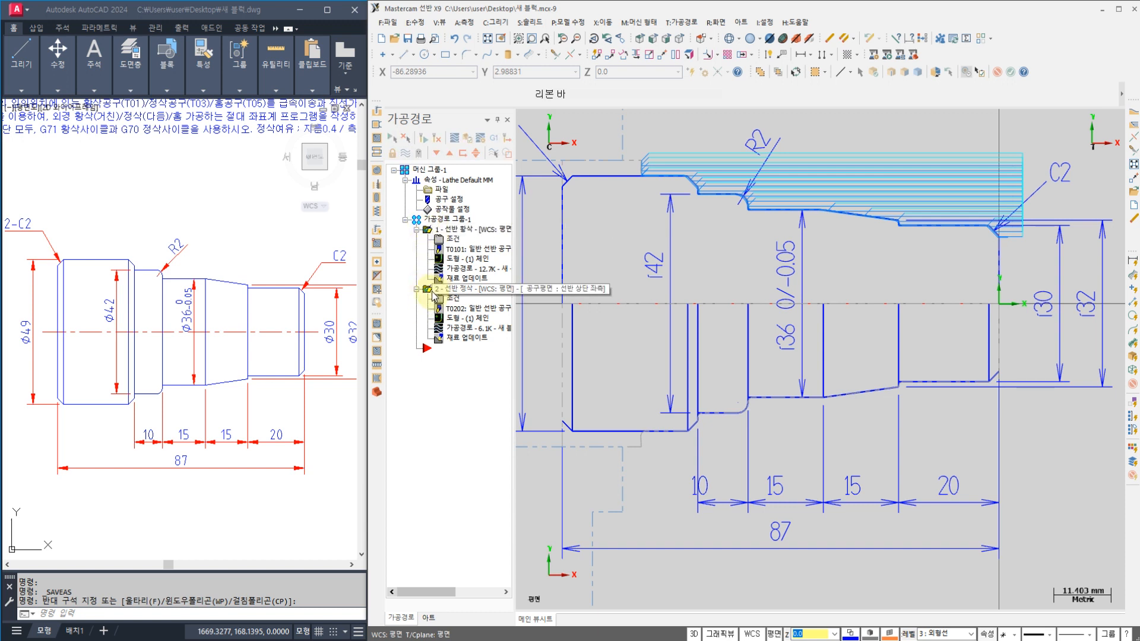
- Run the backplot simulation of the turned shaft and examine the machined contour at the taper shoulder and the corner beside the R2 fillet
click(456, 142)
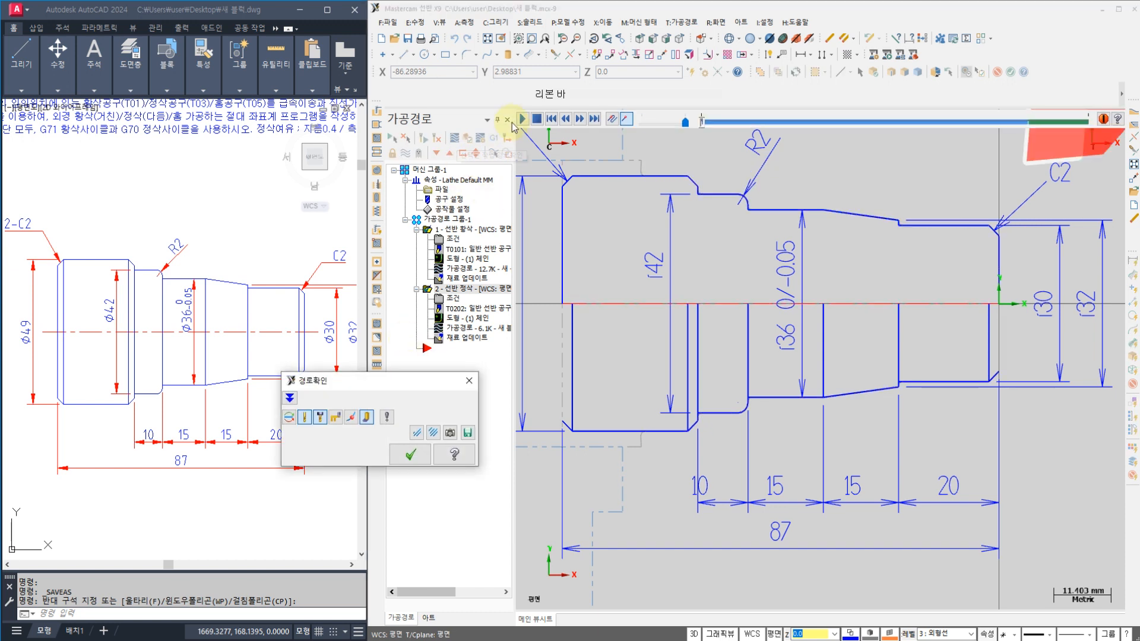
click(523, 119)
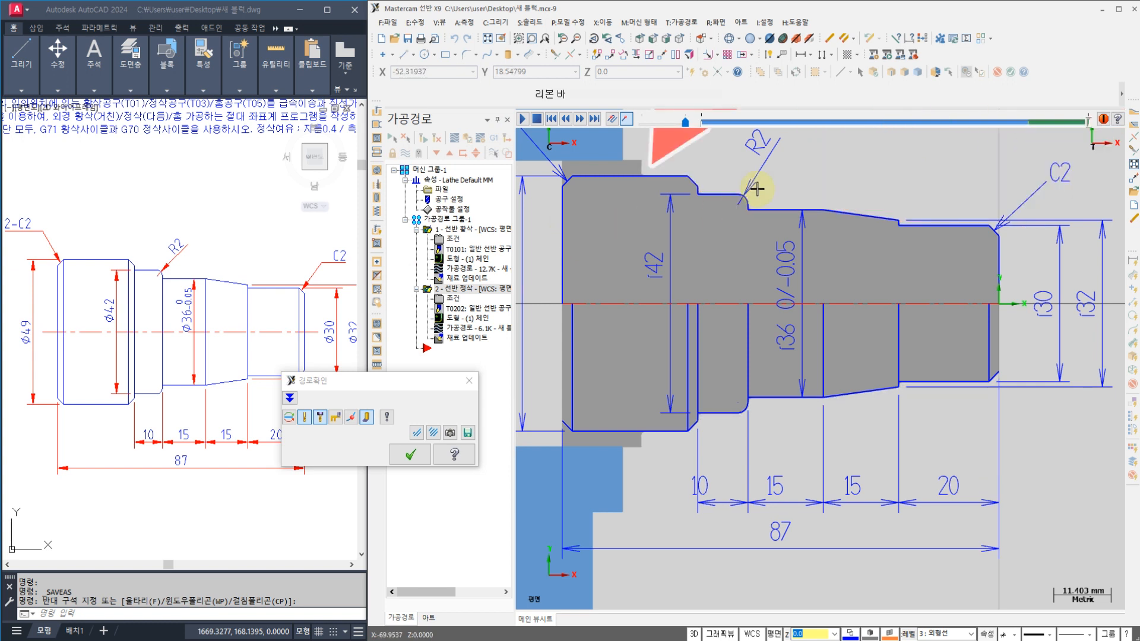
scroll(783, 172, up, 3)
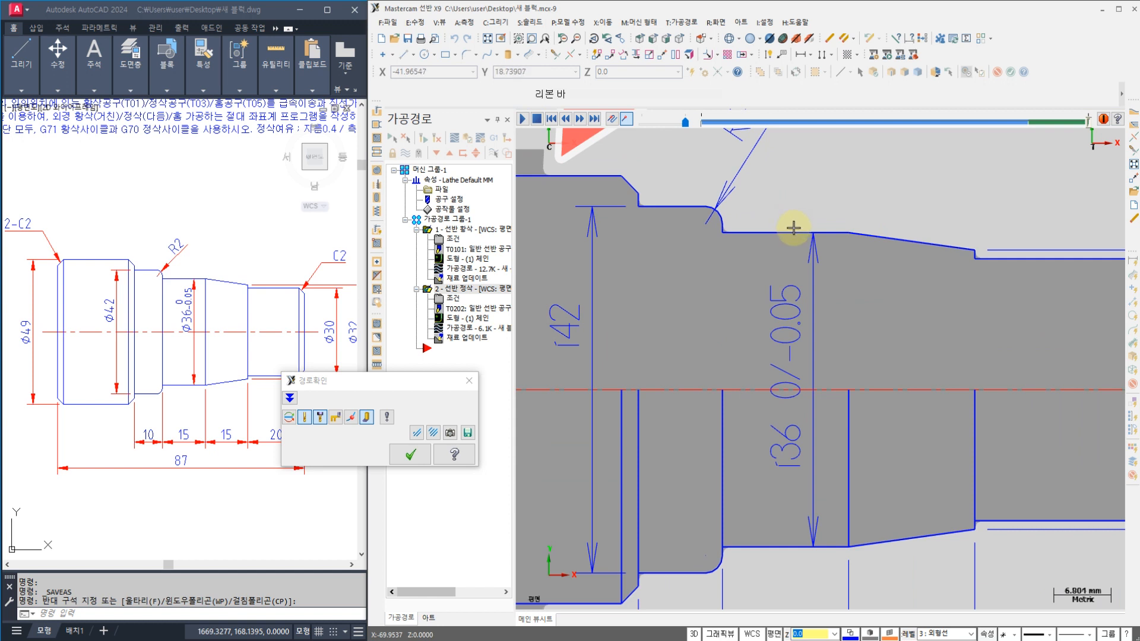
middle_drag(853, 233, 680, 237)
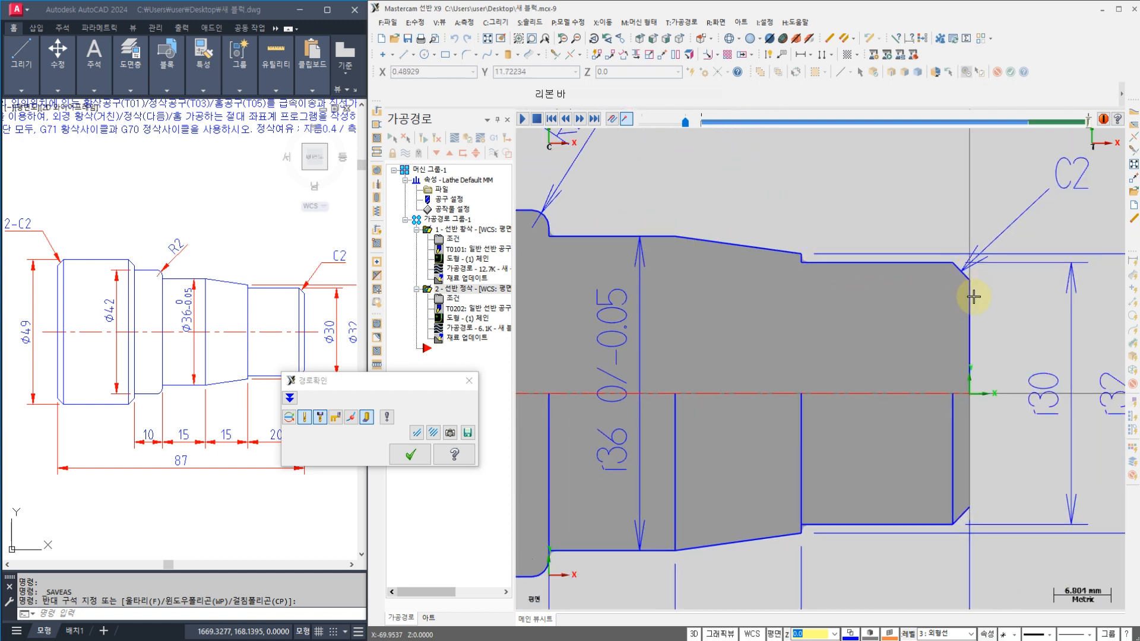
scroll(804, 260, up, 1)
scroll(804, 260, up, 2)
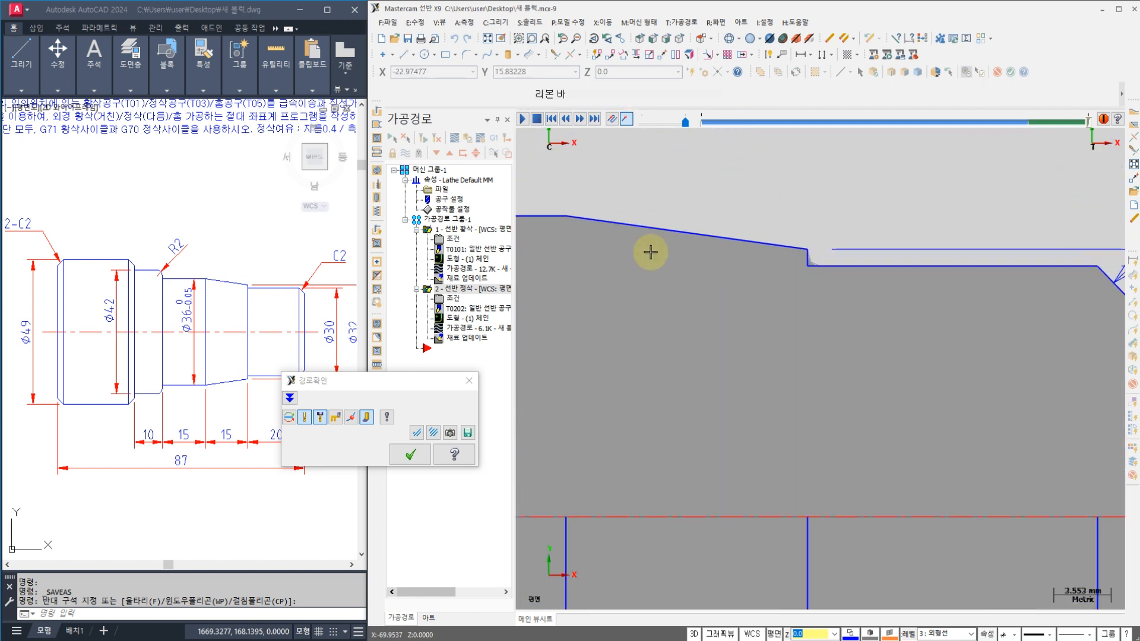
middle_drag(651, 251, 939, 295)
scroll(643, 263, up, 1)
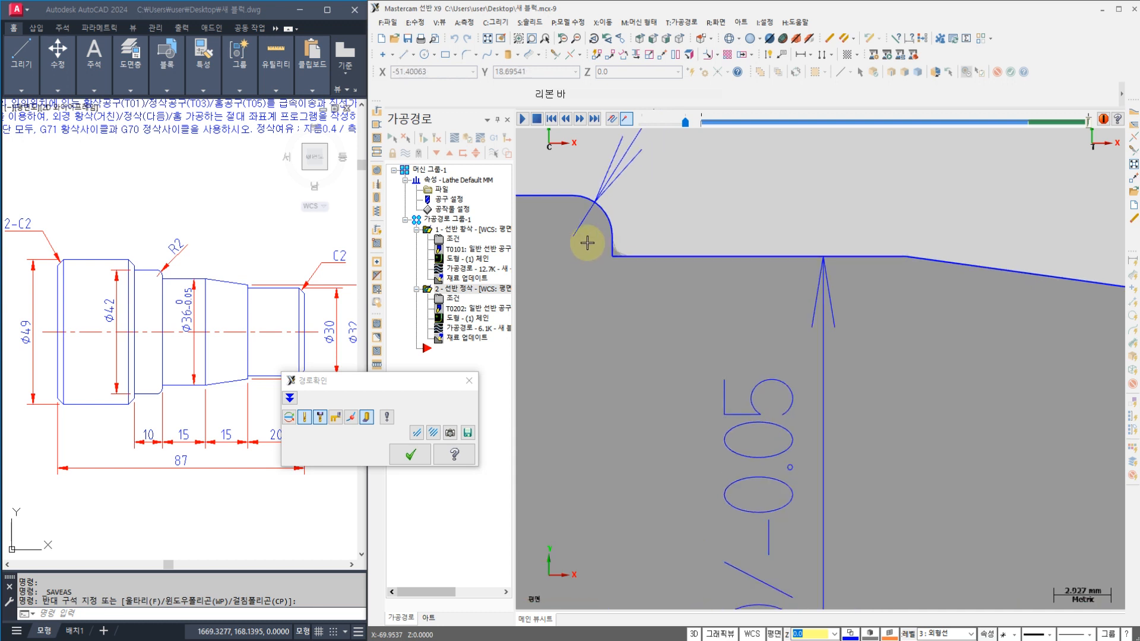
scroll(586, 240, up, 1)
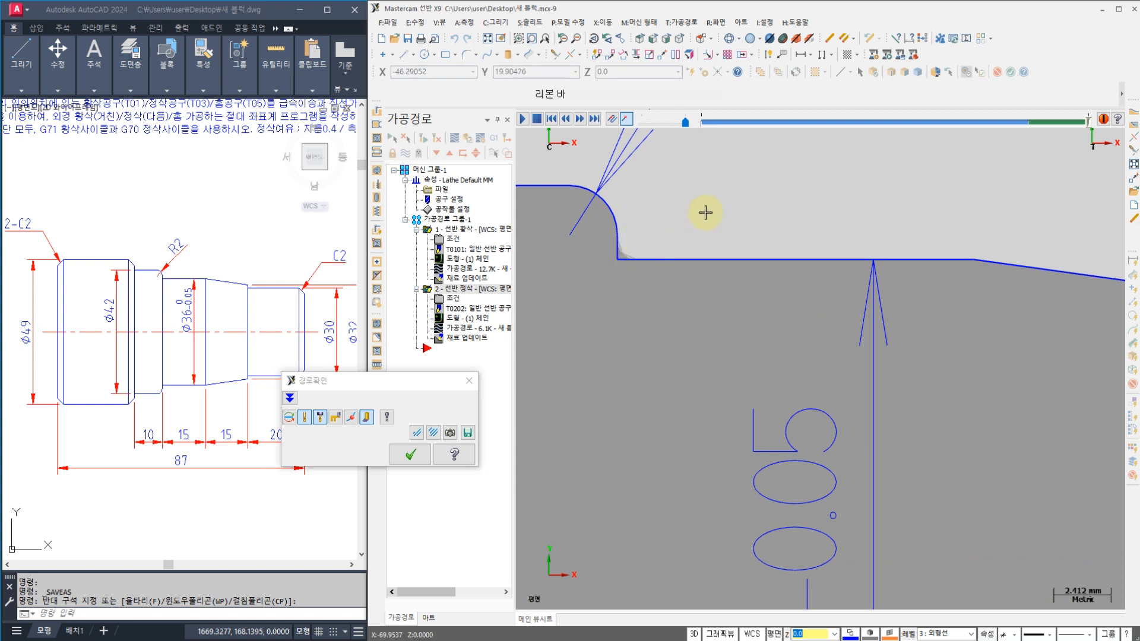
mouse_move(842, 156)
mouse_down()
mouse_move(841, 232)
mouse_move(898, 227)
mouse_up()
drag(911, 183, 915, 178)
drag(999, 169, 978, 188)
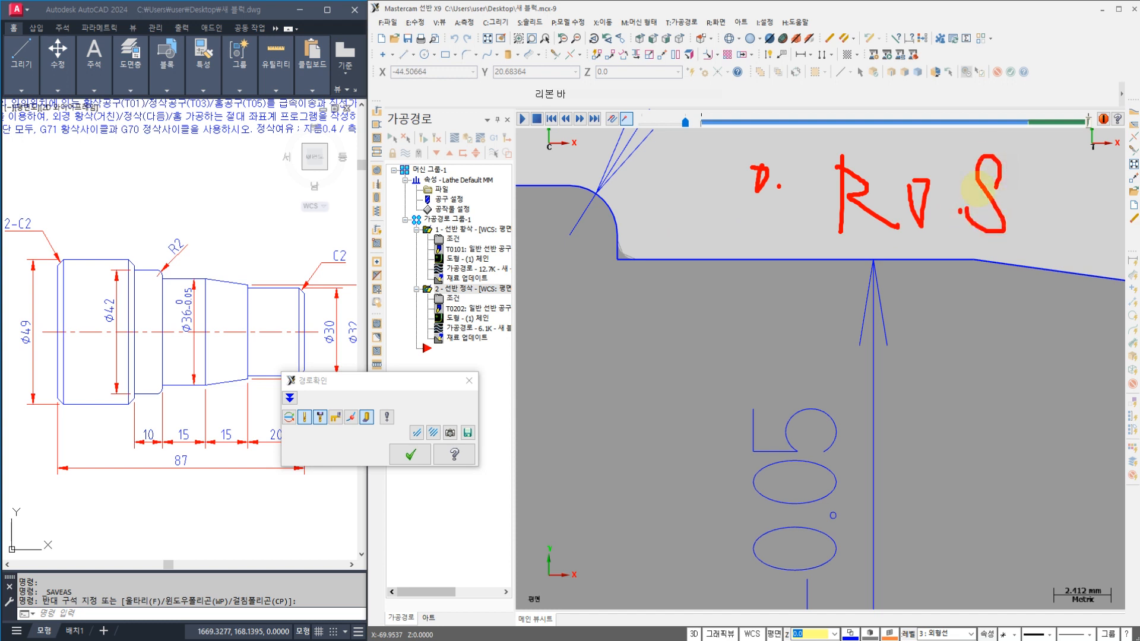
mouse_move(891, 189)
mouse_down()
mouse_move(682, 158)
mouse_move(616, 257)
mouse_up()
mouse_move(628, 303)
mouse_down()
mouse_move(627, 376)
mouse_move(726, 397)
mouse_move(641, 391)
mouse_up()
mouse_move(627, 397)
mouse_down()
mouse_move(634, 382)
mouse_move(629, 409)
mouse_up()
click(601, 434)
mouse_move(637, 431)
mouse_down()
mouse_move(594, 466)
mouse_move(654, 484)
mouse_up()
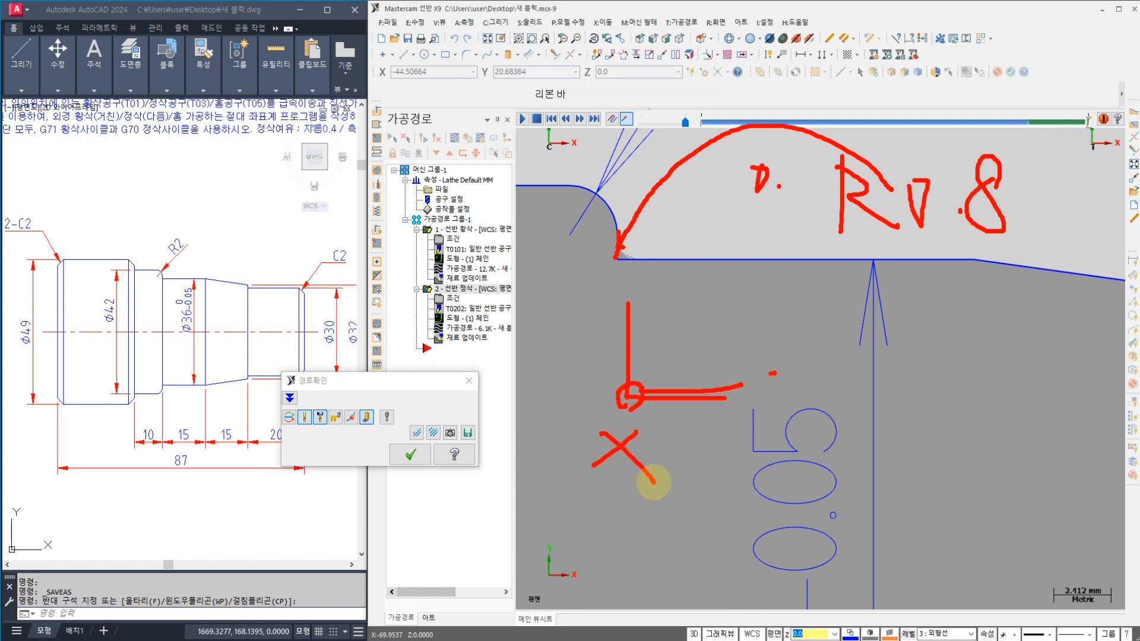
click(753, 312)
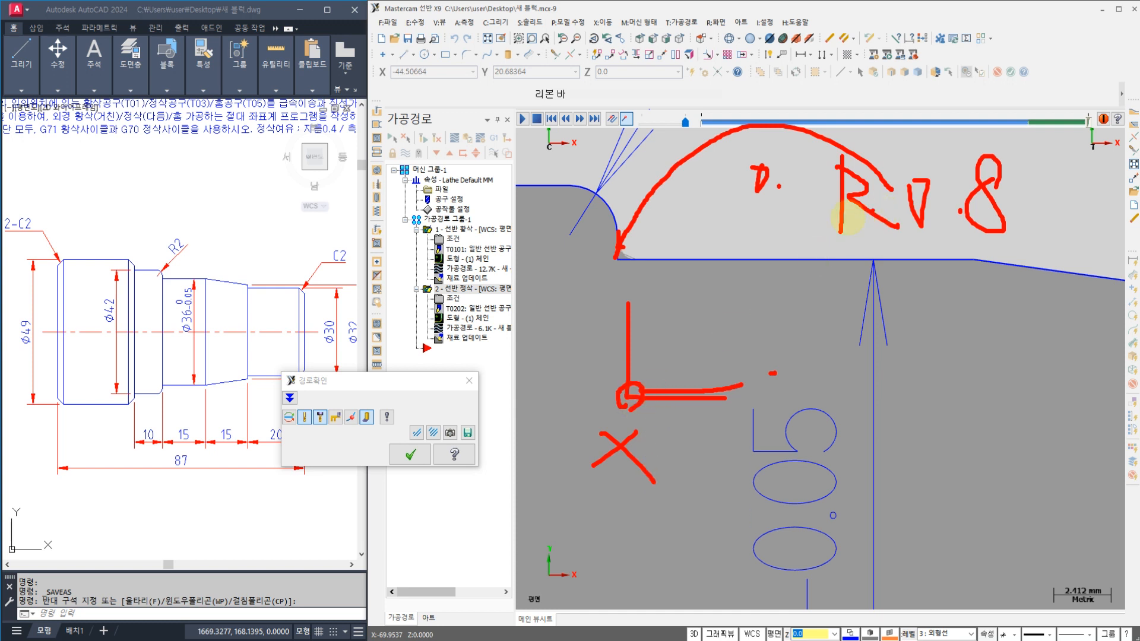
drag(841, 218, 986, 218)
mouse_move(978, 236)
mouse_down()
mouse_move(968, 309)
mouse_move(991, 313)
mouse_move(1027, 282)
mouse_move(995, 308)
mouse_up()
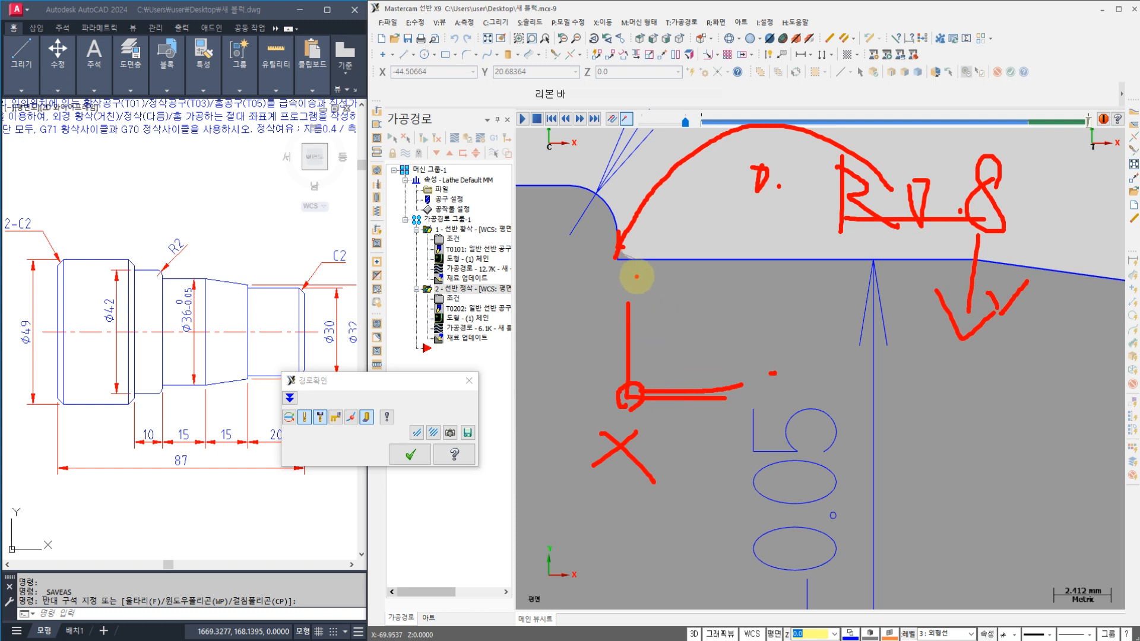
mouse_move(686, 221)
mouse_down()
mouse_move(725, 285)
mouse_move(713, 202)
mouse_up()
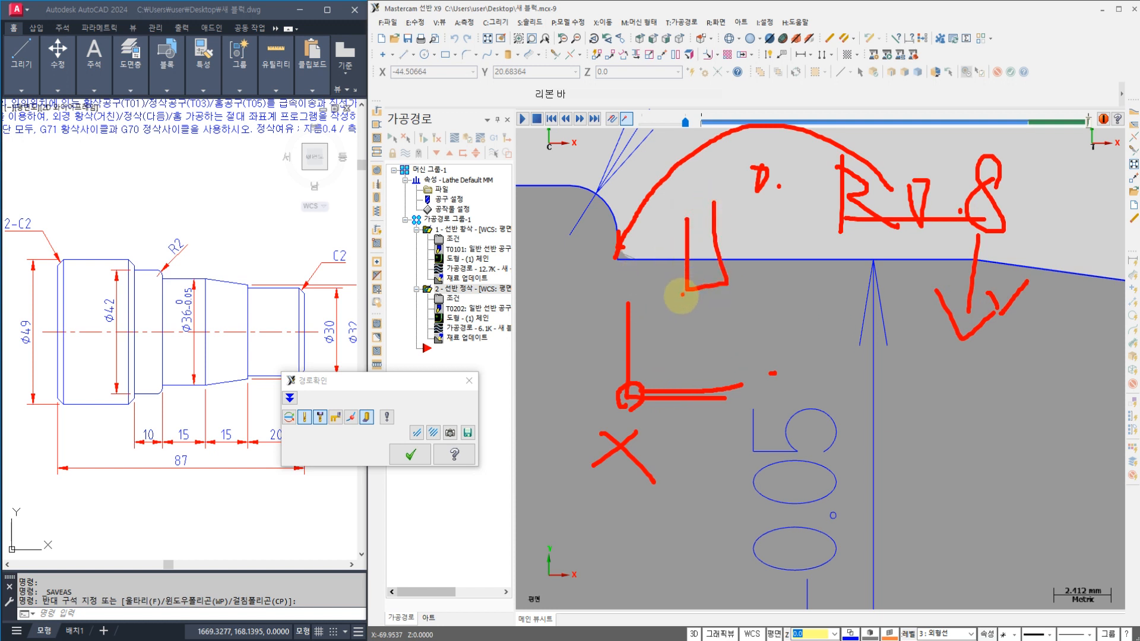
drag(657, 295, 631, 383)
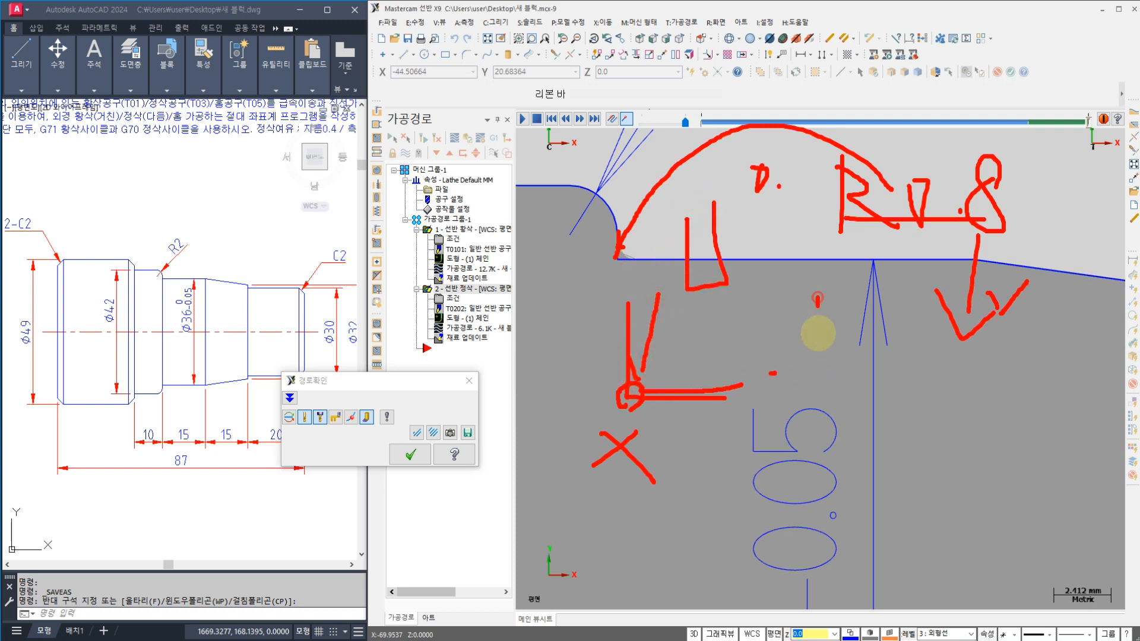
mouse_move(818, 297)
mouse_down()
mouse_move(836, 407)
mouse_move(878, 377)
mouse_move(871, 265)
mouse_up()
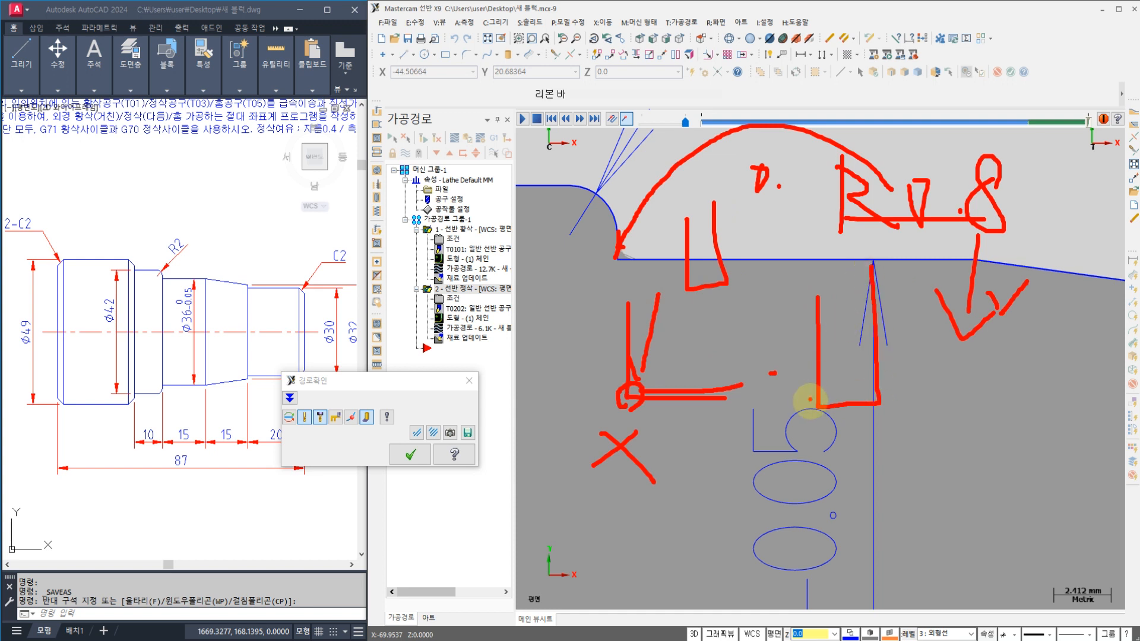
drag(822, 419, 799, 408)
drag(877, 402, 855, 410)
mouse_move(787, 470)
mouse_down()
mouse_move(779, 492)
mouse_move(818, 493)
mouse_move(763, 466)
mouse_move(834, 494)
mouse_up()
click(805, 491)
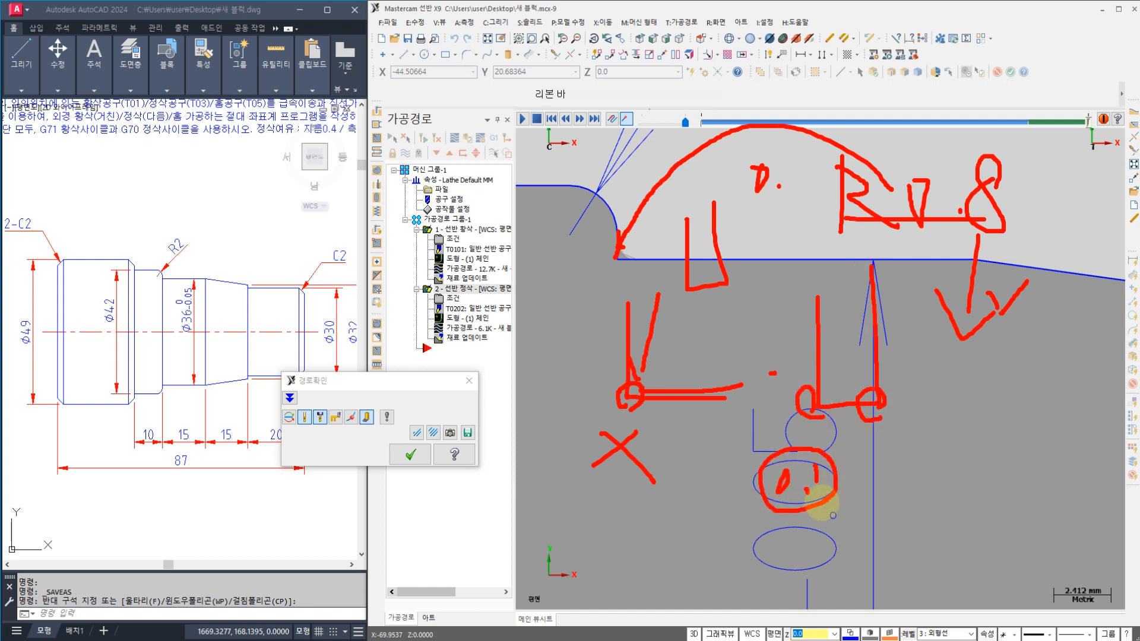
mouse_move(830, 419)
mouse_down()
mouse_move(814, 402)
mouse_move(822, 422)
mouse_up()
mouse_move(951, 375)
mouse_down()
mouse_move(957, 501)
mouse_move(994, 376)
mouse_up()
mouse_move(963, 502)
mouse_down()
mouse_move(940, 485)
mouse_move(971, 500)
mouse_move(957, 509)
mouse_move(1010, 507)
mouse_move(1028, 499)
mouse_move(1019, 484)
mouse_up()
drag(1042, 390, 1013, 407)
drag(1021, 393, 1028, 403)
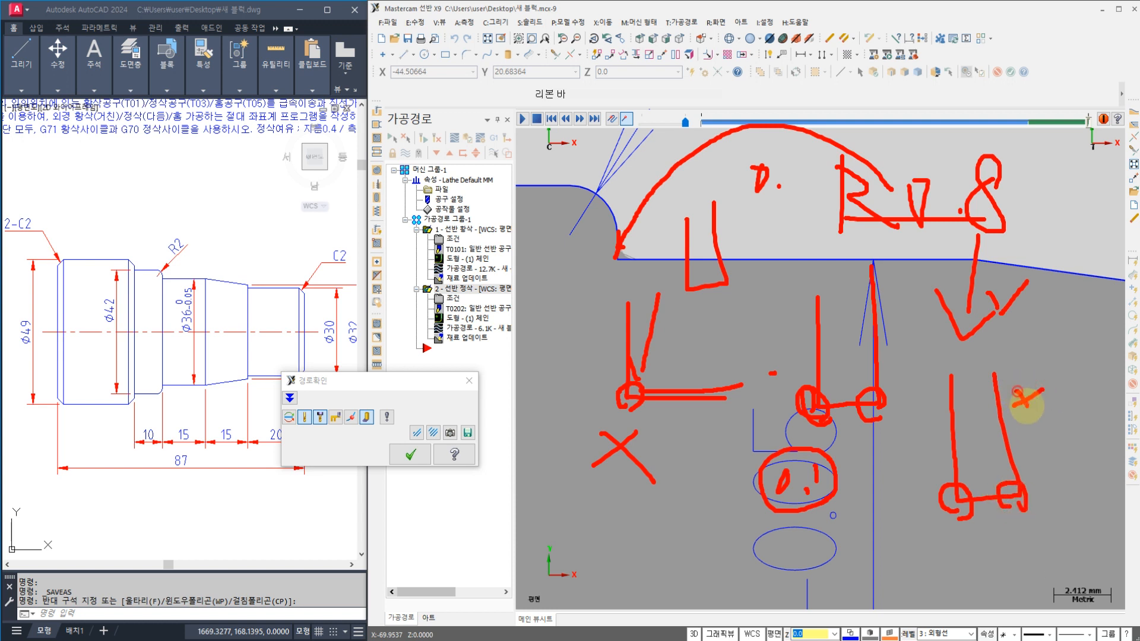
mouse_move(540, 227)
mouse_down()
mouse_move(535, 382)
mouse_move(604, 338)
mouse_move(612, 238)
mouse_up()
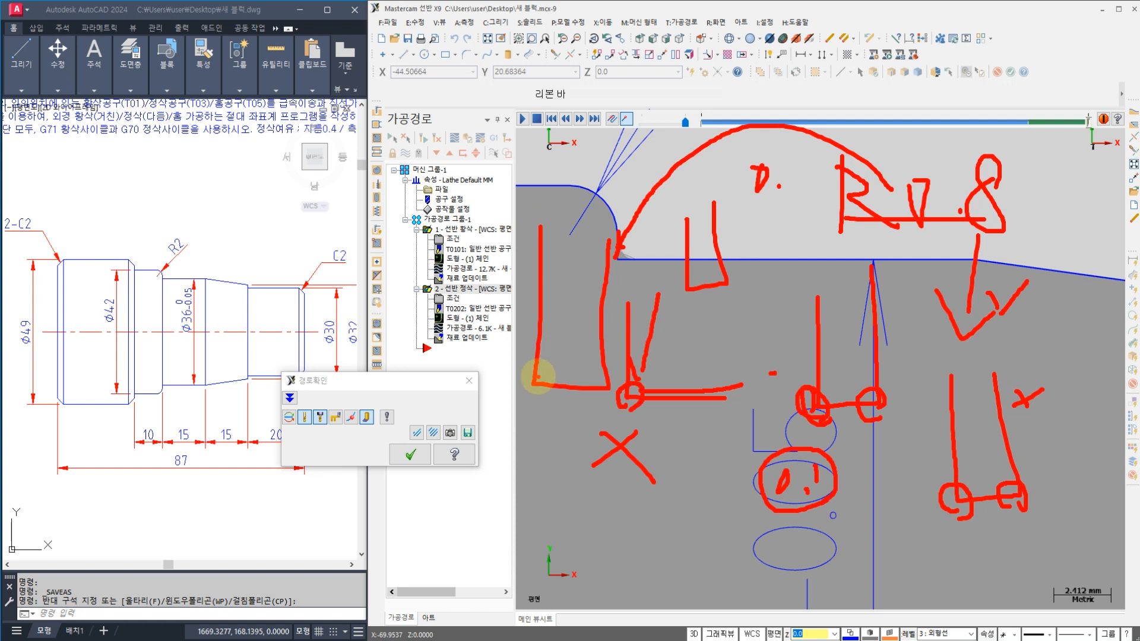
mouse_move(531, 387)
mouse_down()
mouse_move(486, 436)
mouse_move(512, 427)
mouse_move(535, 368)
mouse_up()
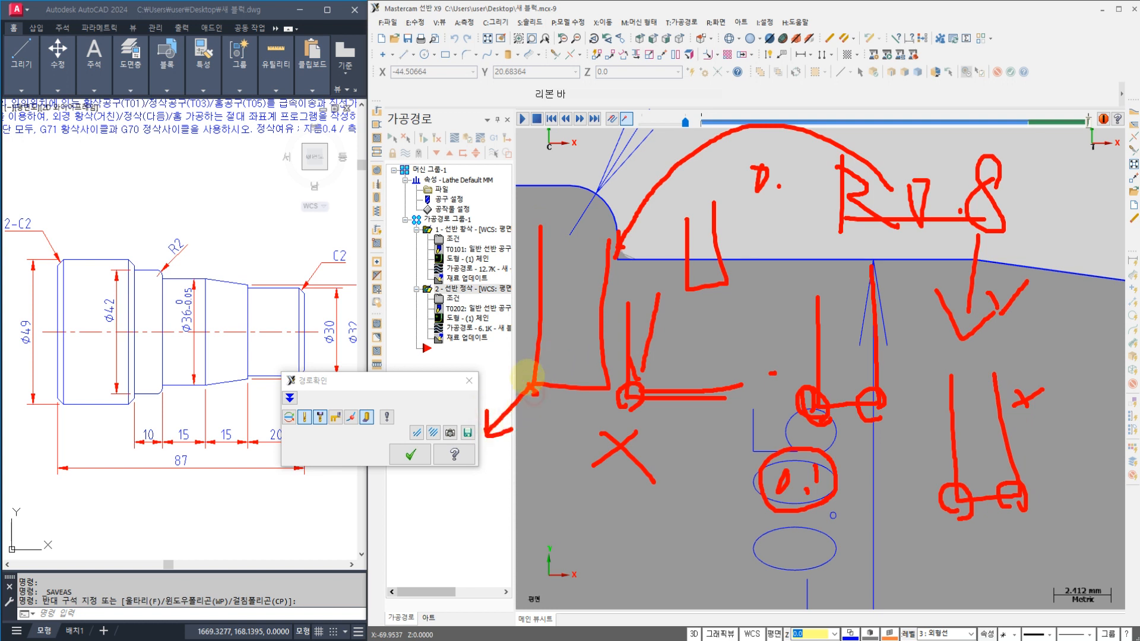
mouse_move(599, 386)
mouse_down()
mouse_move(611, 382)
mouse_move(607, 396)
mouse_up()
mouse_move(547, 430)
mouse_down()
mouse_move(542, 496)
mouse_move(574, 536)
mouse_move(571, 433)
mouse_up()
drag(541, 540, 542, 535)
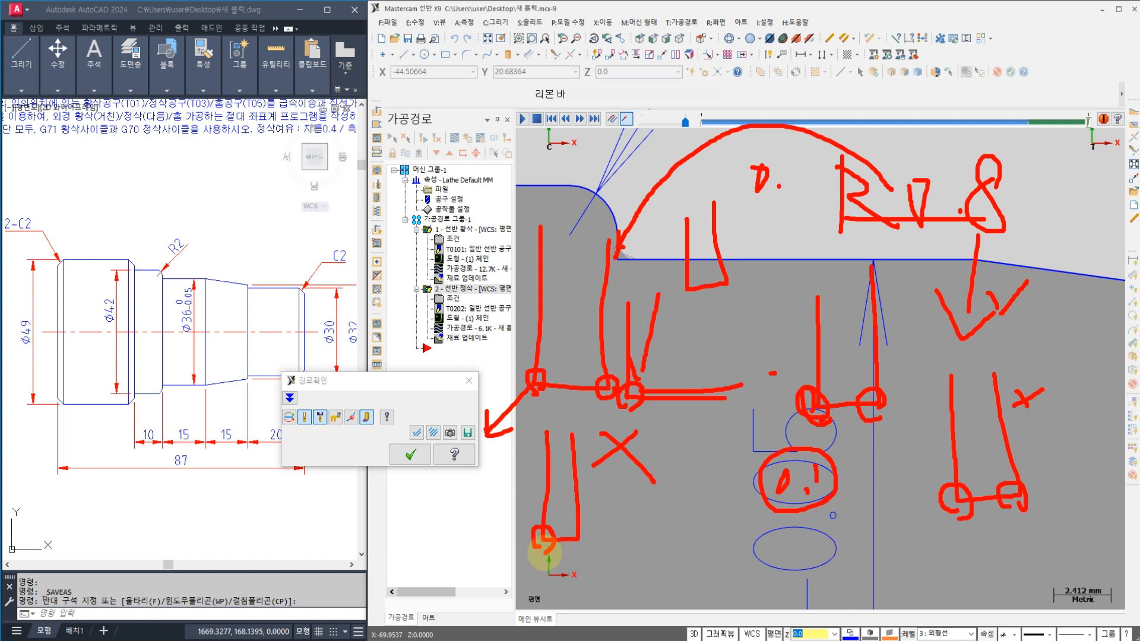
mouse_move(616, 525)
mouse_down()
mouse_move(599, 543)
mouse_move(610, 539)
mouse_up()
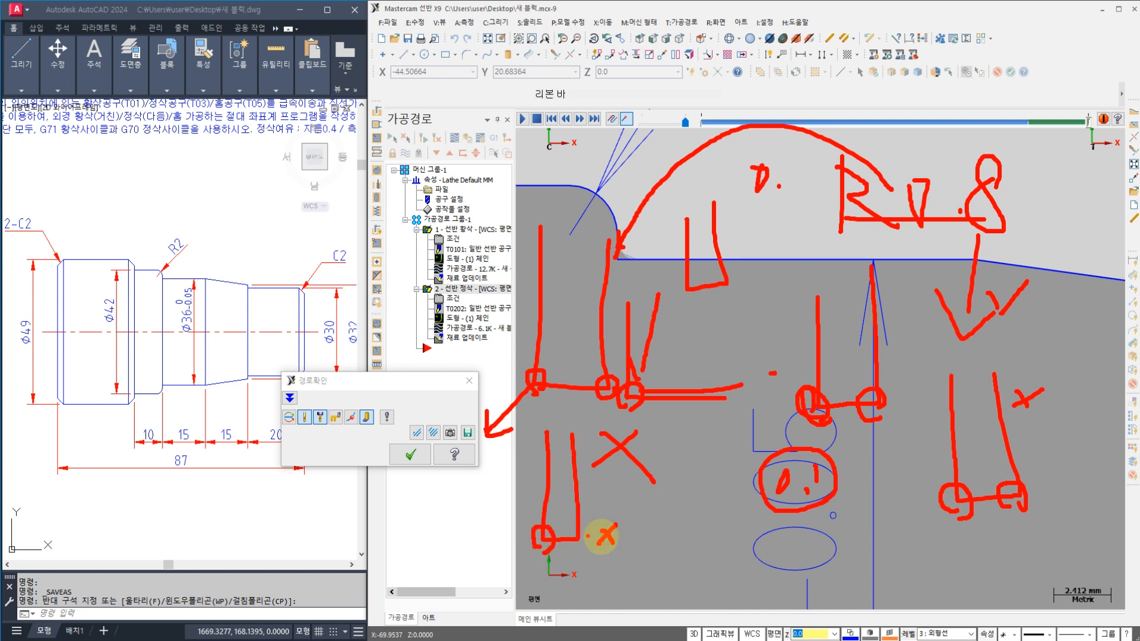
mouse_move(686, 472)
mouse_down()
mouse_move(687, 554)
mouse_move(726, 559)
mouse_move(720, 451)
mouse_up()
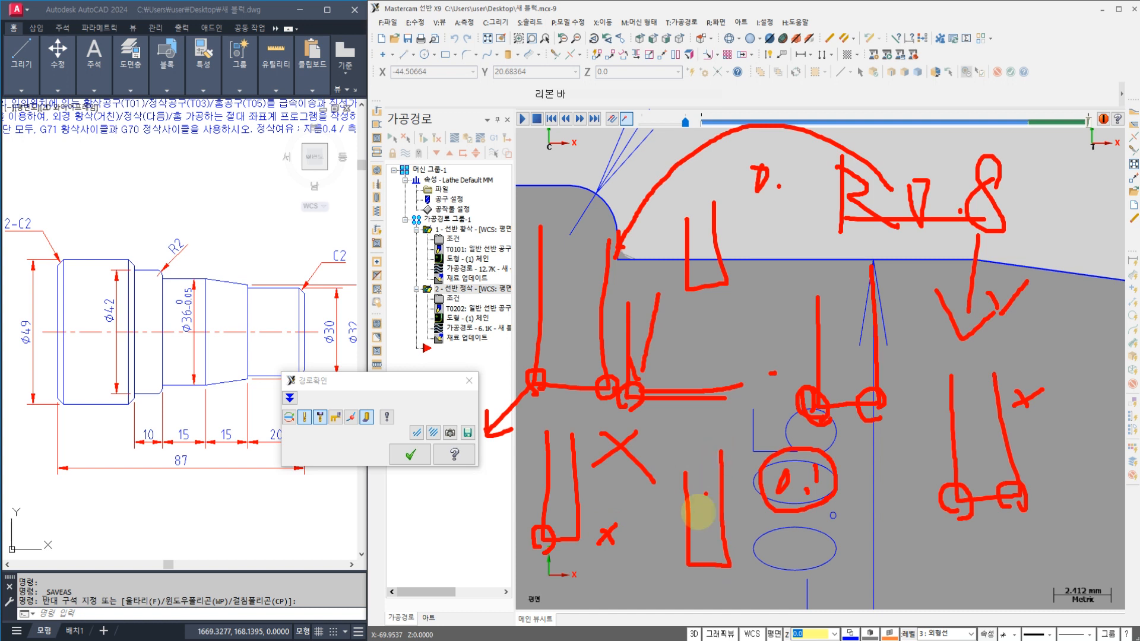
mouse_move(686, 567)
mouse_down()
mouse_move(668, 584)
mouse_move(689, 569)
mouse_move(736, 576)
mouse_move(732, 562)
mouse_up()
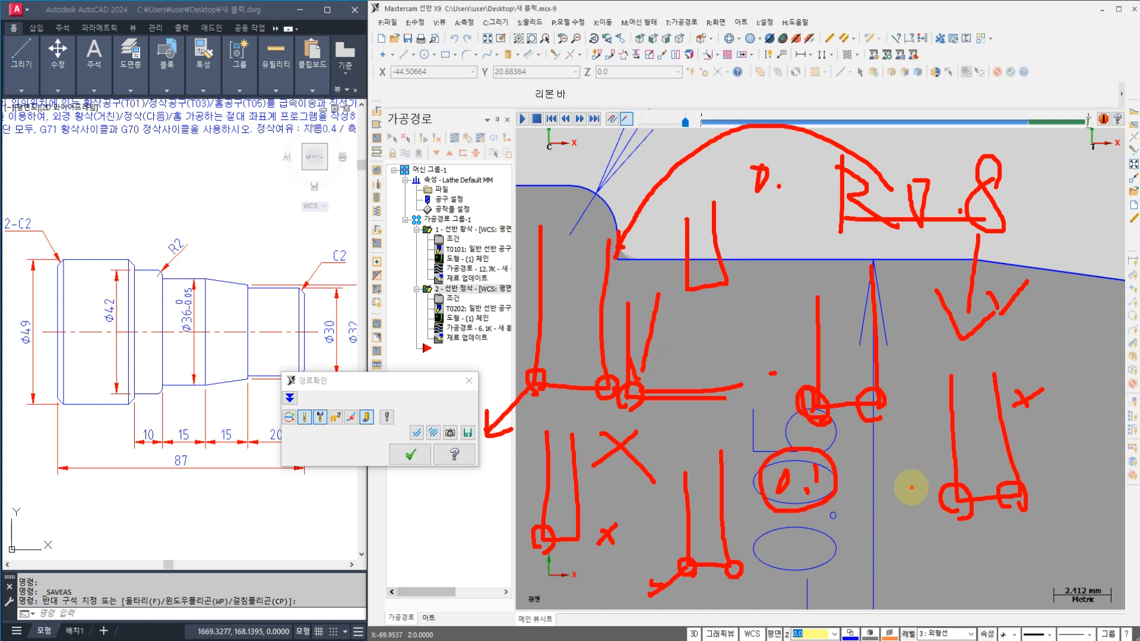
mouse_move(967, 489)
mouse_down()
mouse_move(1025, 497)
mouse_move(1018, 489)
mouse_up()
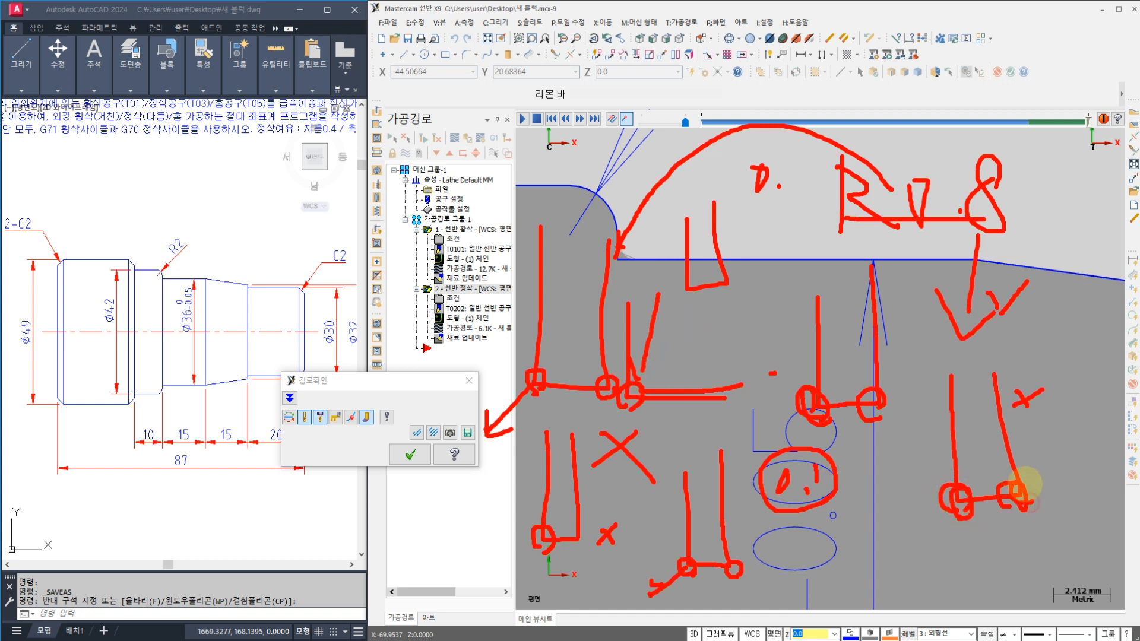
drag(937, 541, 935, 566)
click(961, 575)
drag(990, 541, 992, 560)
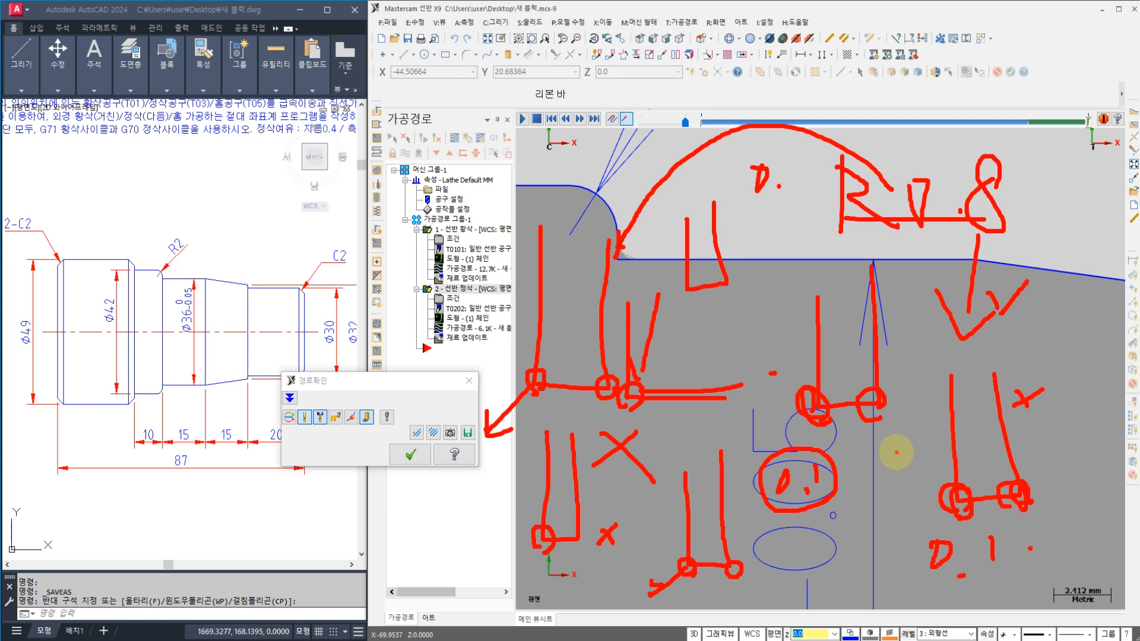
key(Escape)
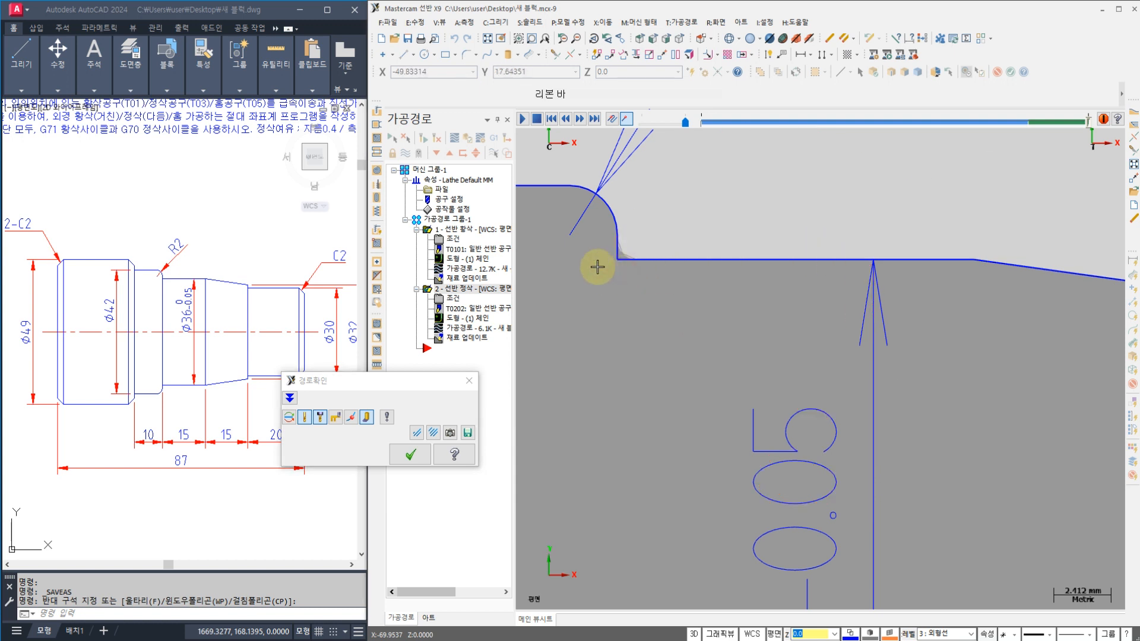
- Examine the whole turned shaft with the tool and chuck in the backplot, and close the simulation
scroll(657, 282, down, 5)
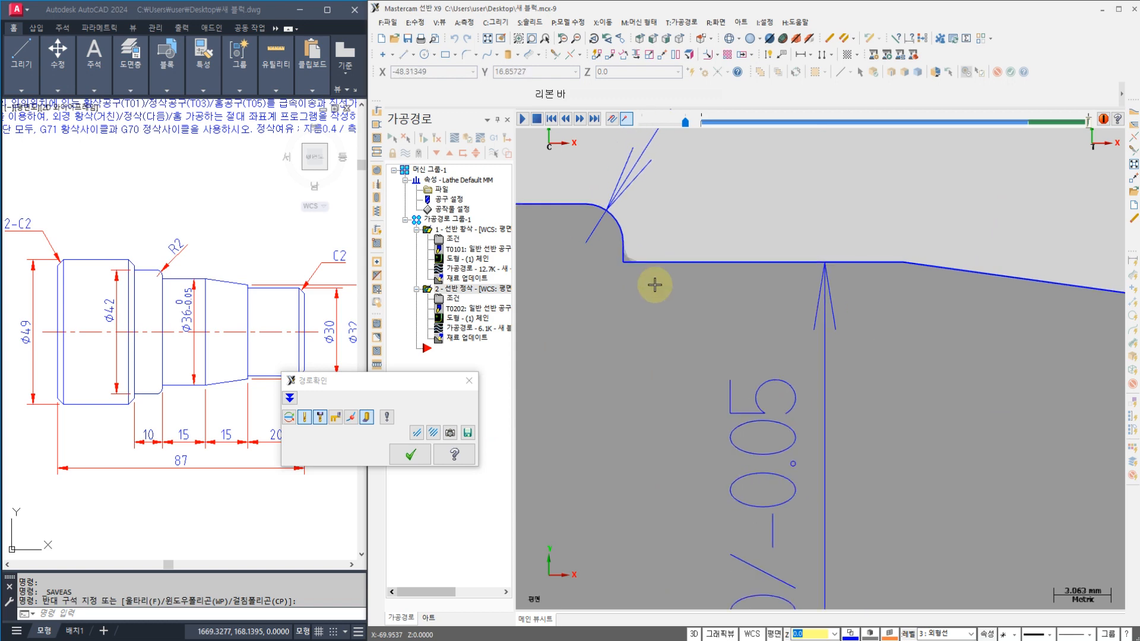
scroll(662, 301, down, 1)
middle_drag(657, 326, 766, 345)
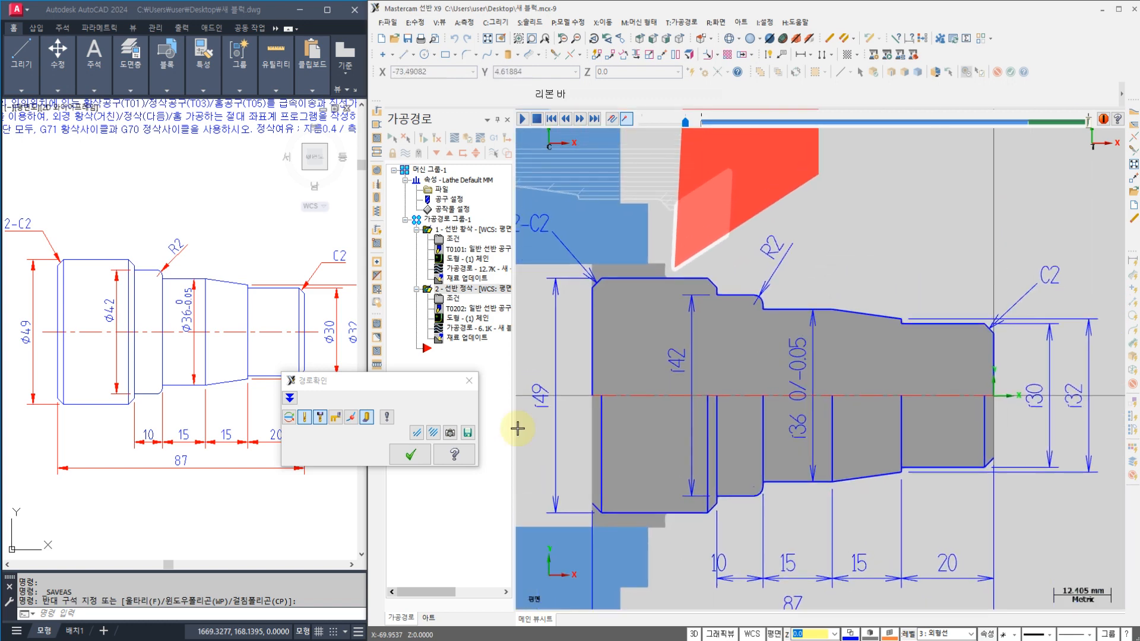
middle_drag(646, 315, 720, 366)
middle_drag(714, 267, 750, 310)
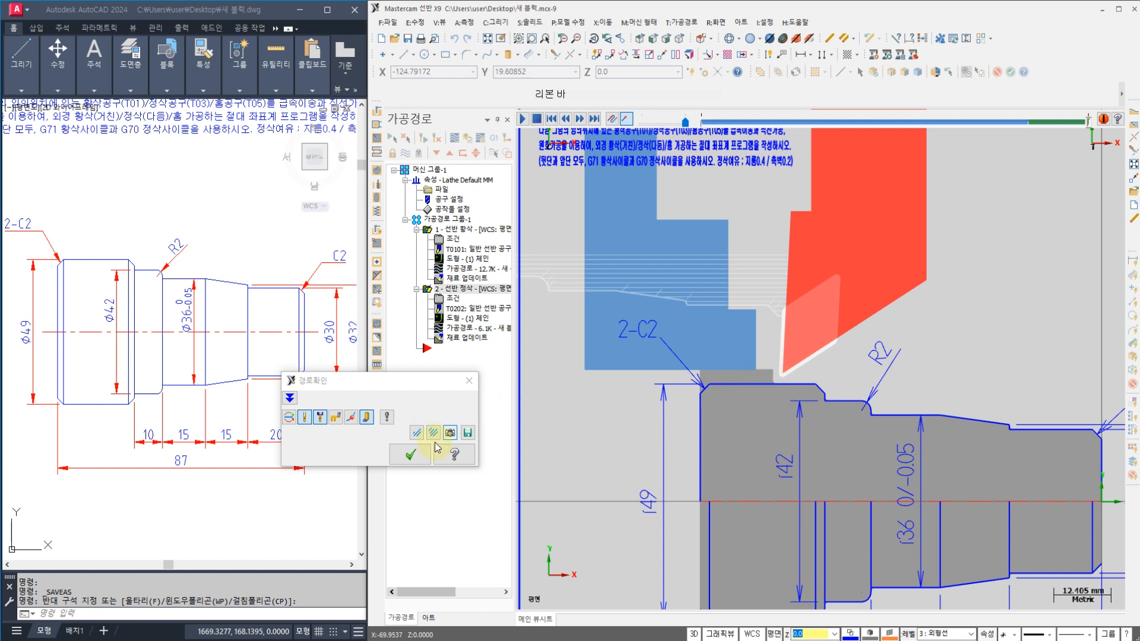
click(410, 454)
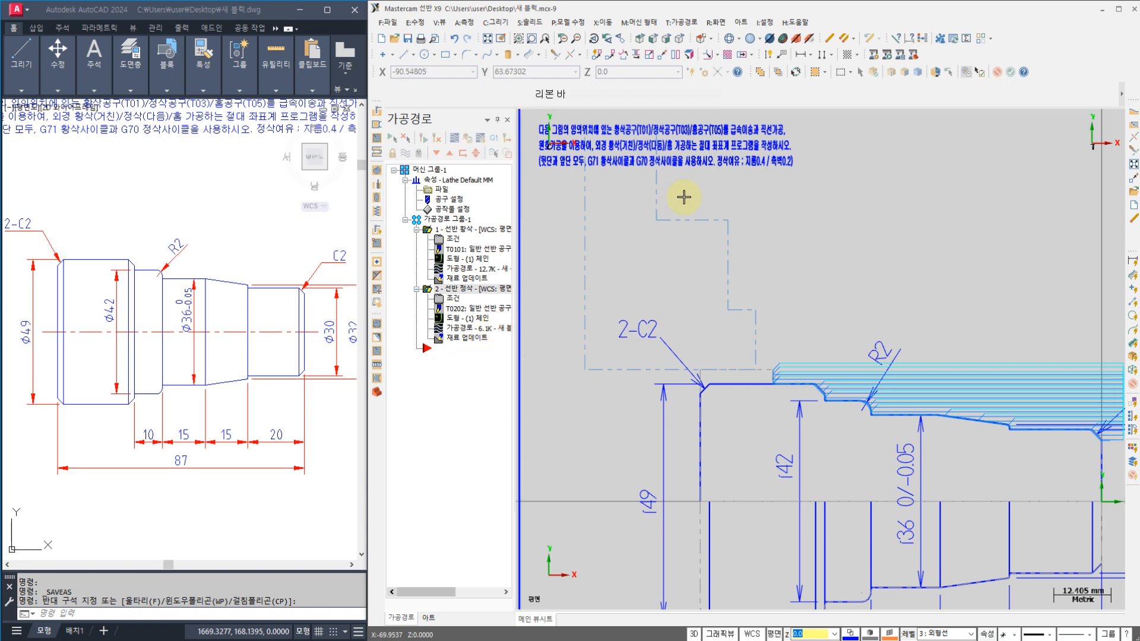
- Post-process the roughing and finishing operations to an NC file and save it as O1004 on the desktop
scroll(683, 196, down, 1)
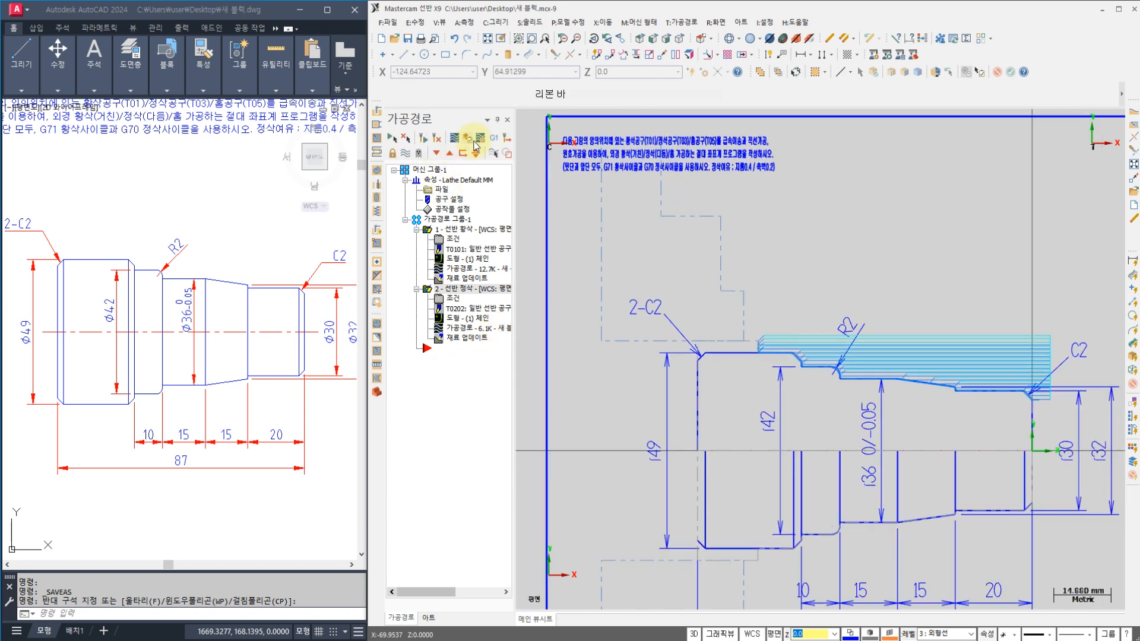
click(493, 141)
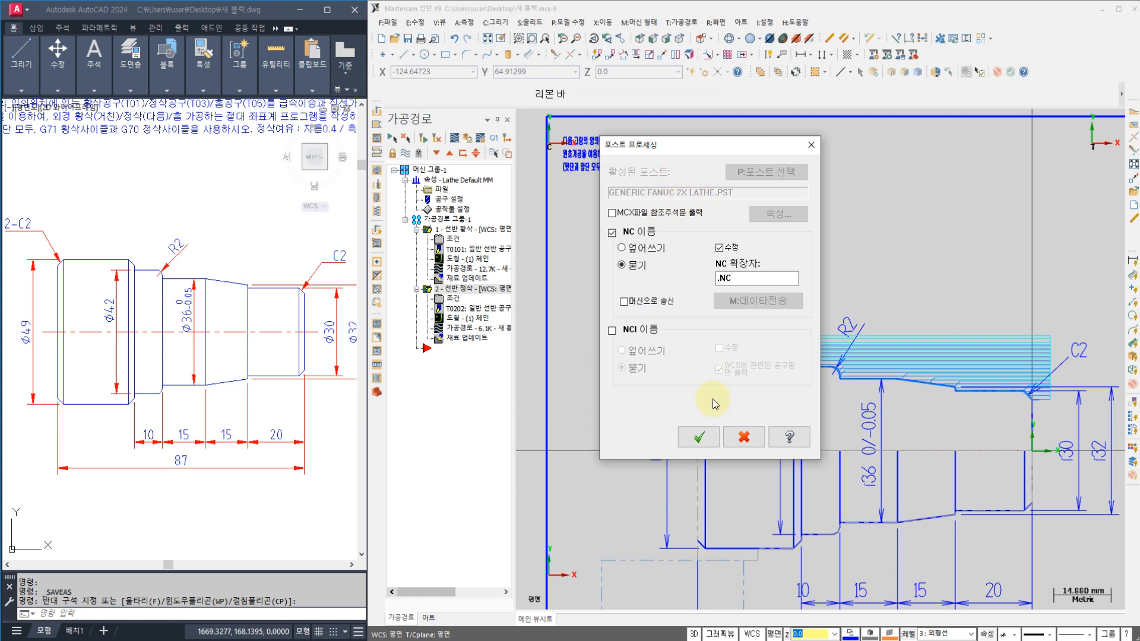
click(699, 440)
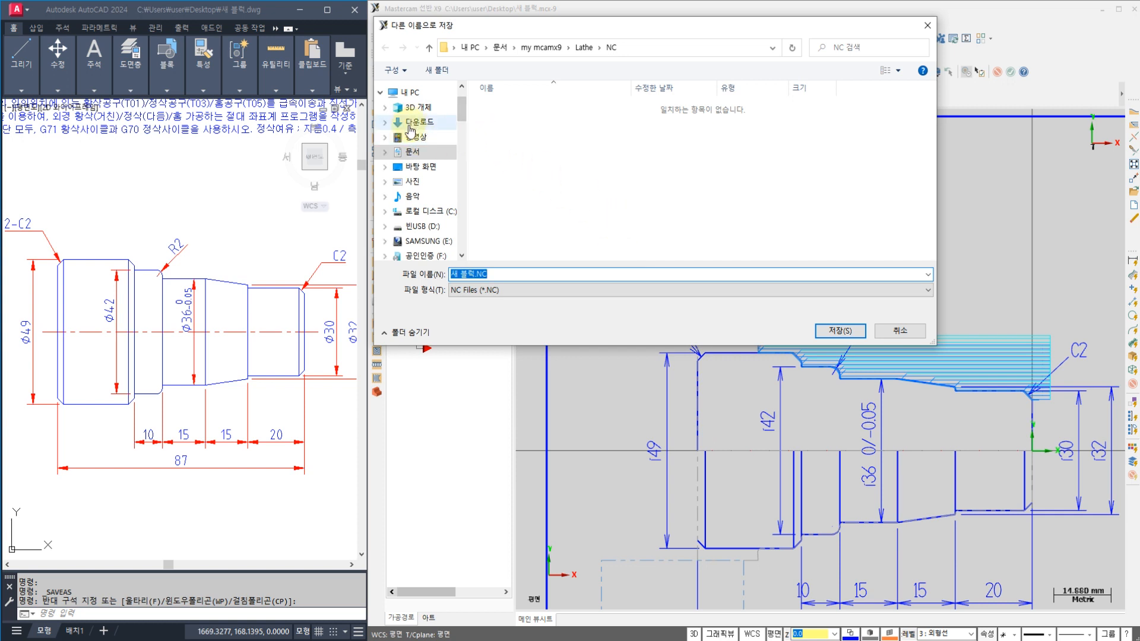
click(419, 166)
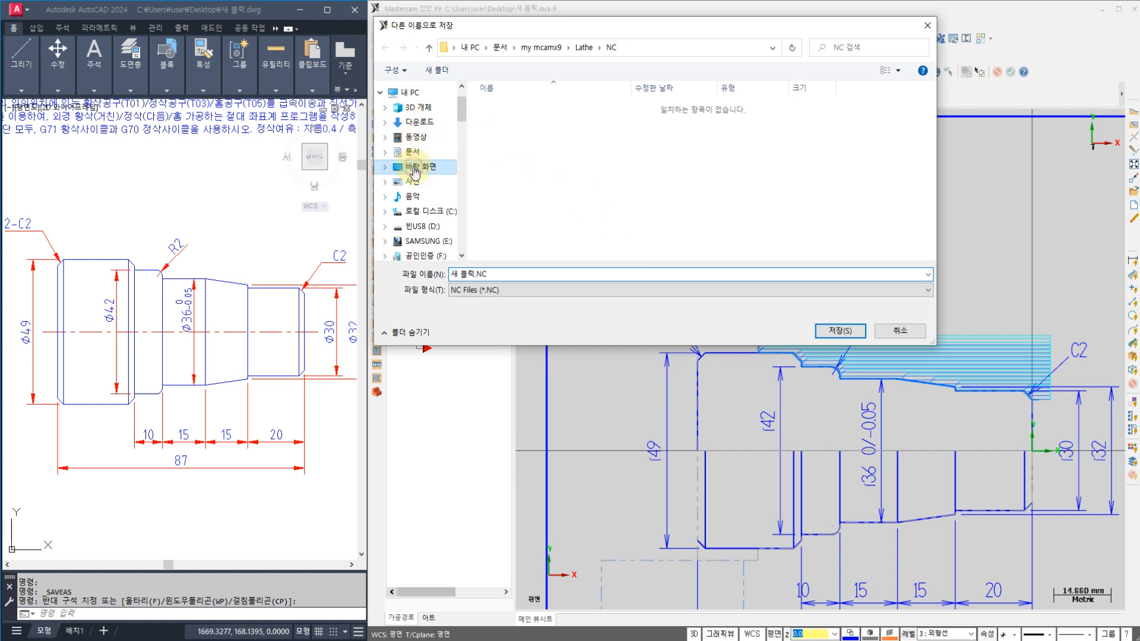
click(487, 275)
text(O1004)
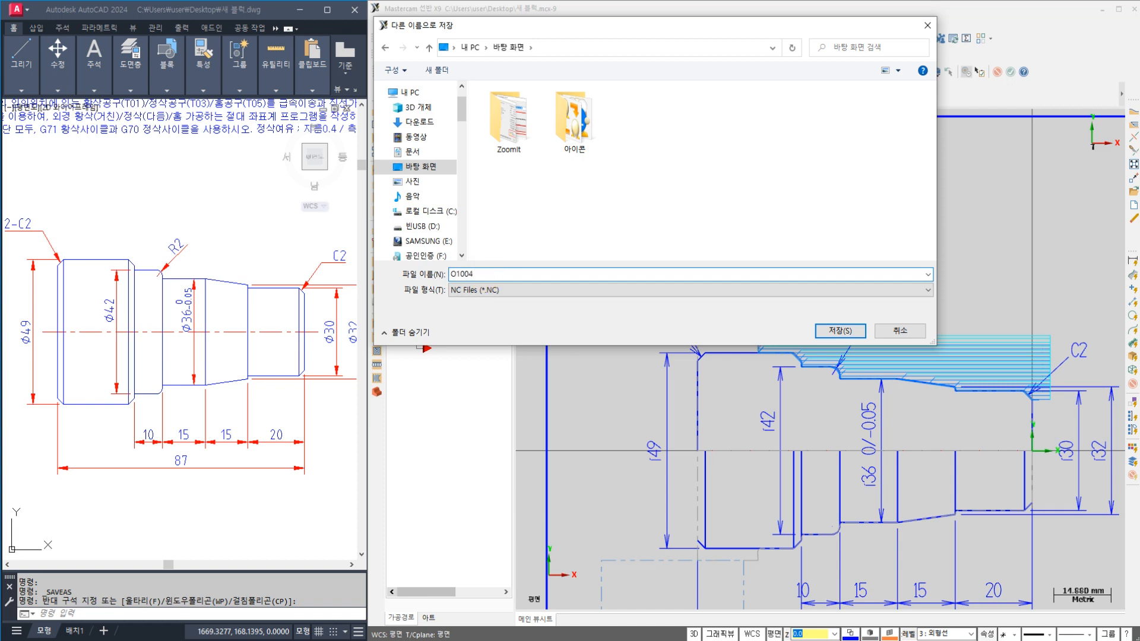
key(Return)
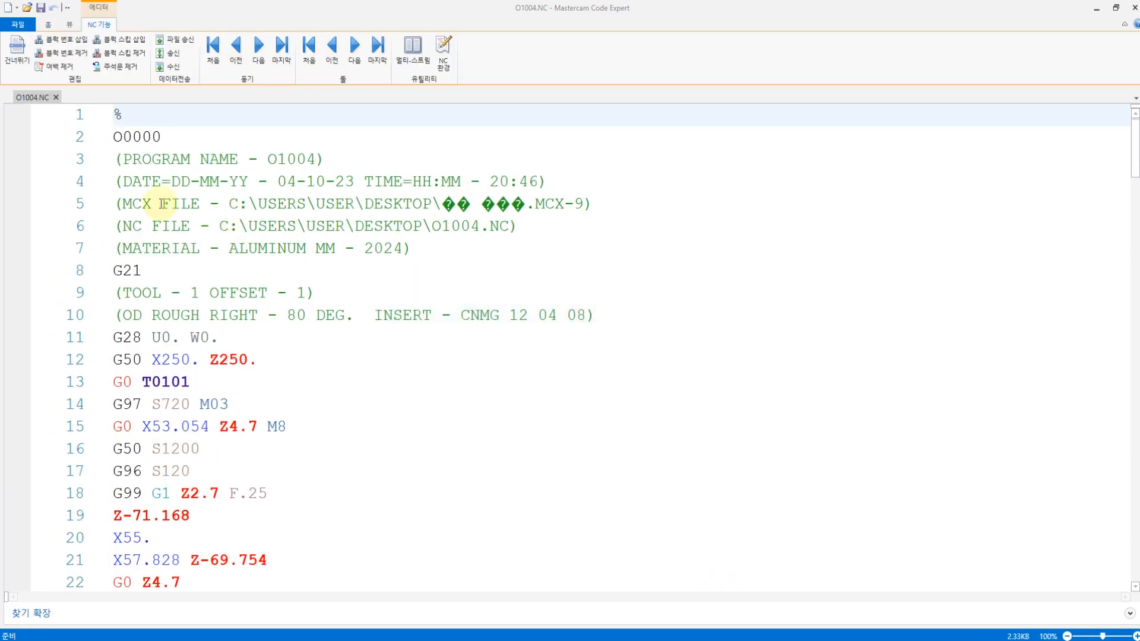
- Replace the O0000 program number and all header lines down to the tool 1 insert comment with the program number O1004
drag(610, 313, 175, 203)
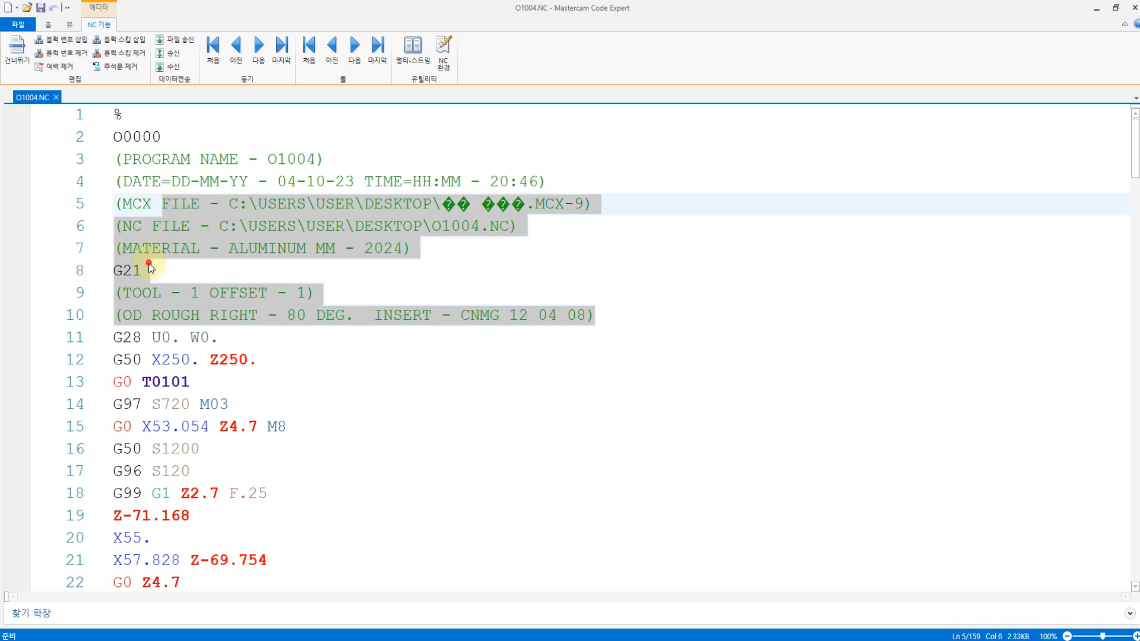
click(145, 271)
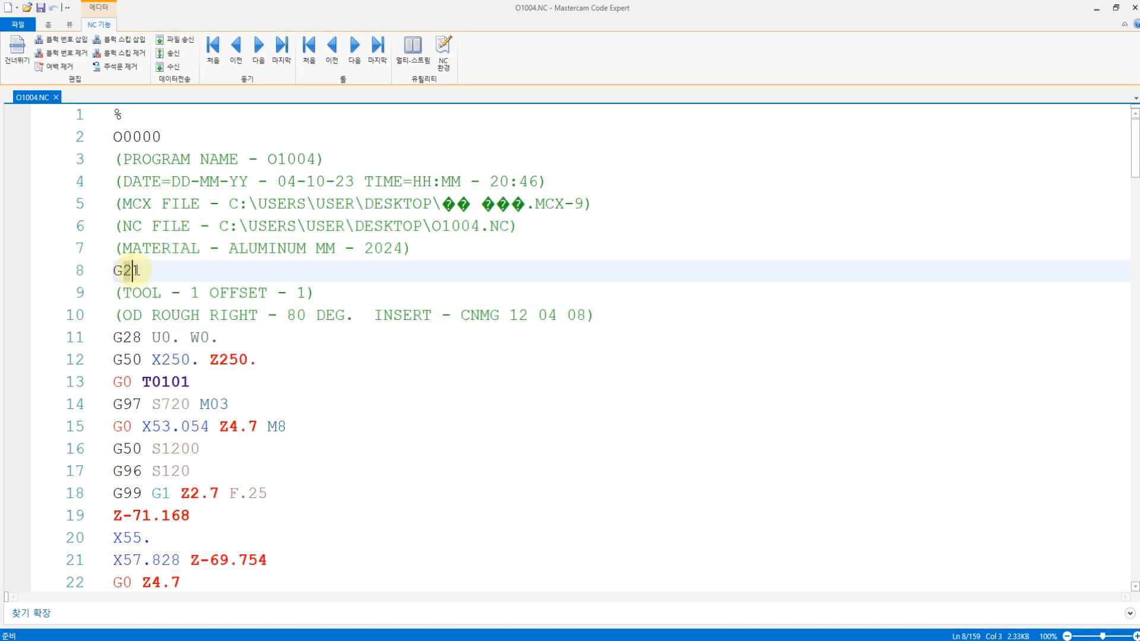
click(165, 270)
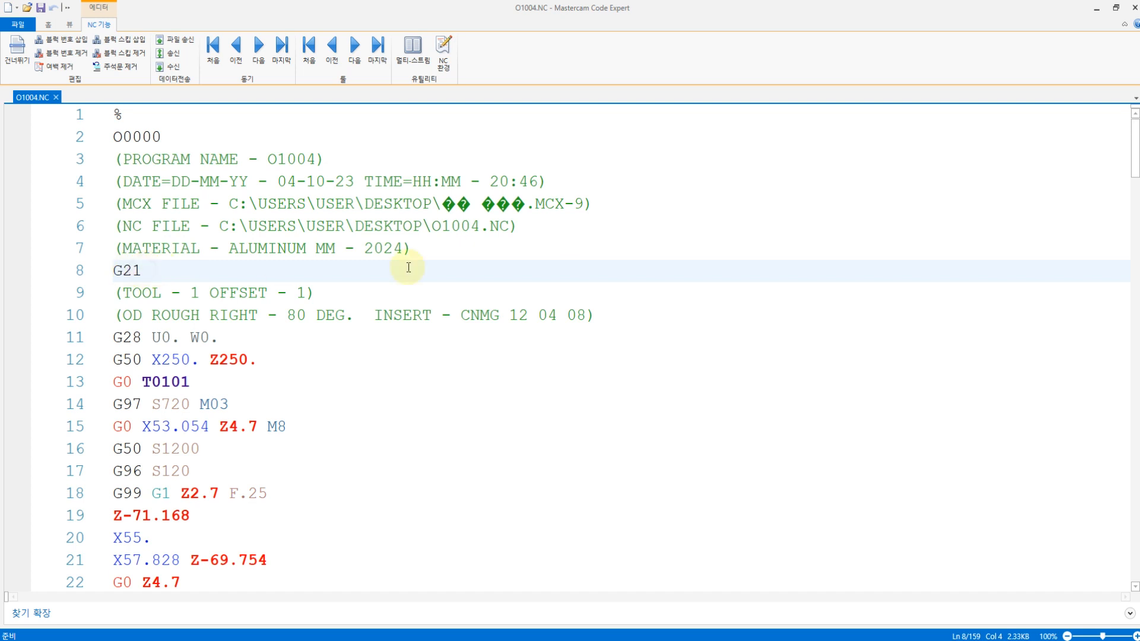
drag(597, 315, 124, 142)
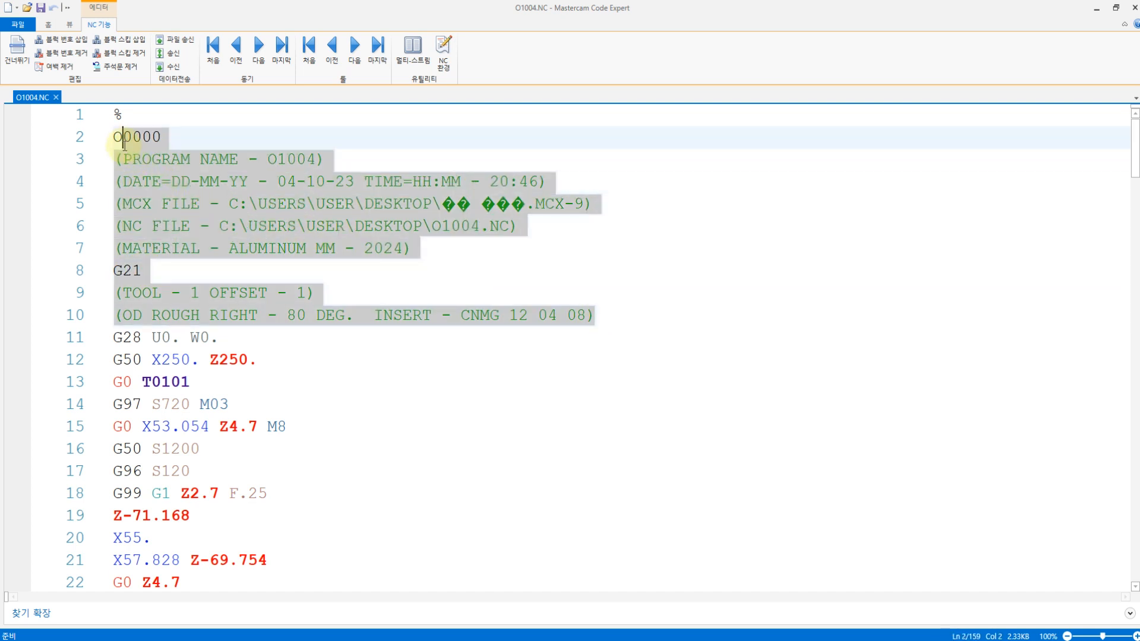
text(1004)
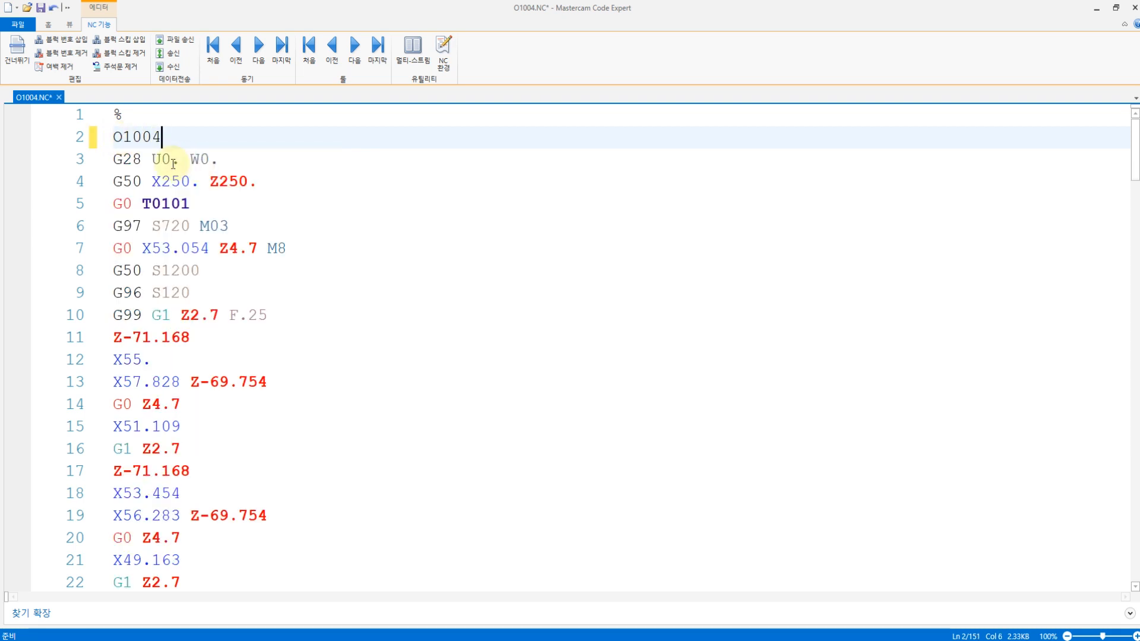
- Review the G28 reference return line and delete the G50 X250. Z250. line below it
click(143, 160)
click(199, 159)
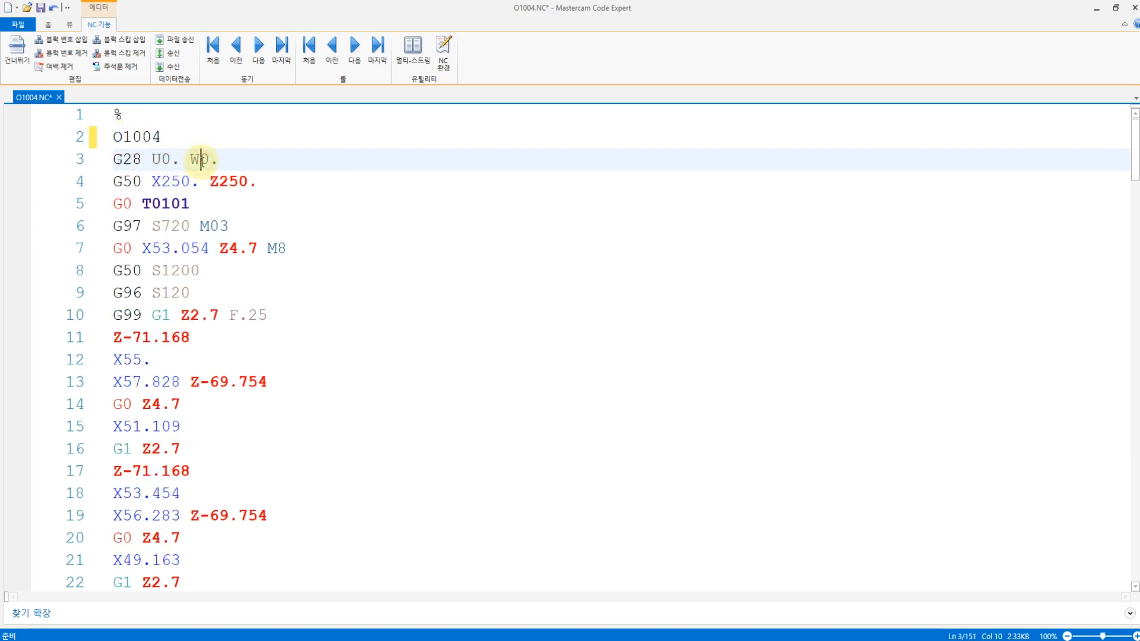
click(142, 160)
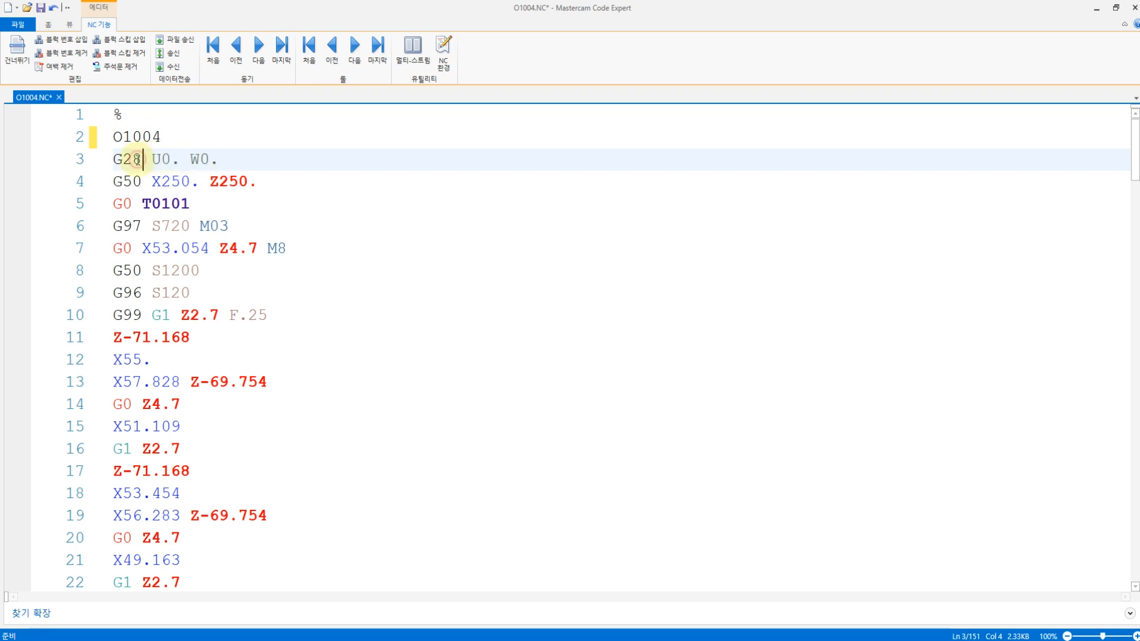
click(149, 181)
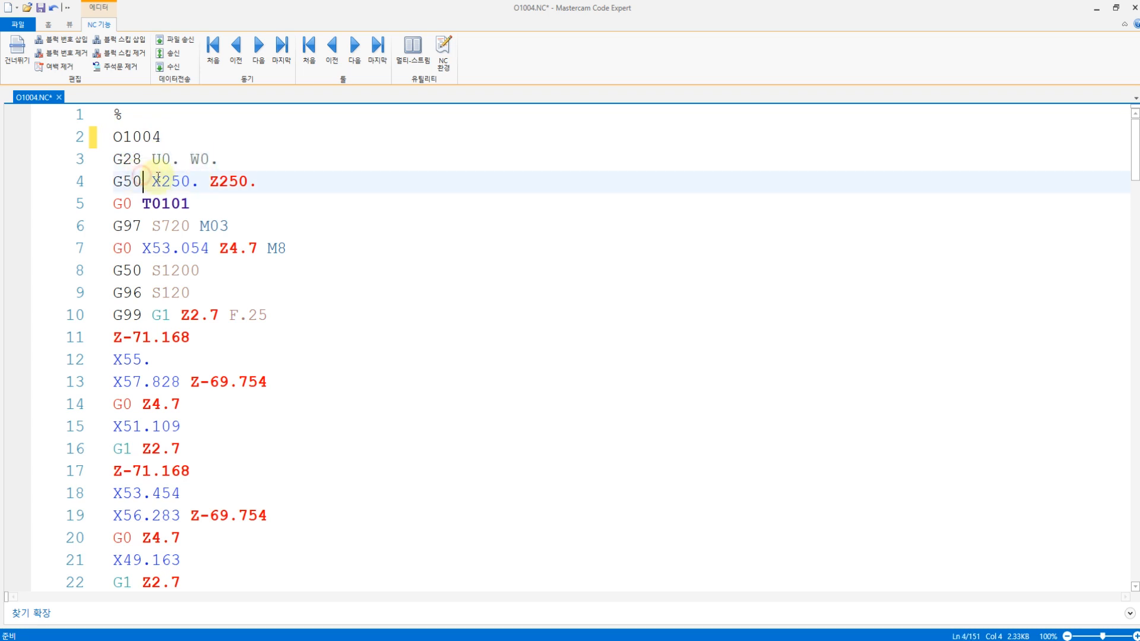
drag(273, 182, 113, 181)
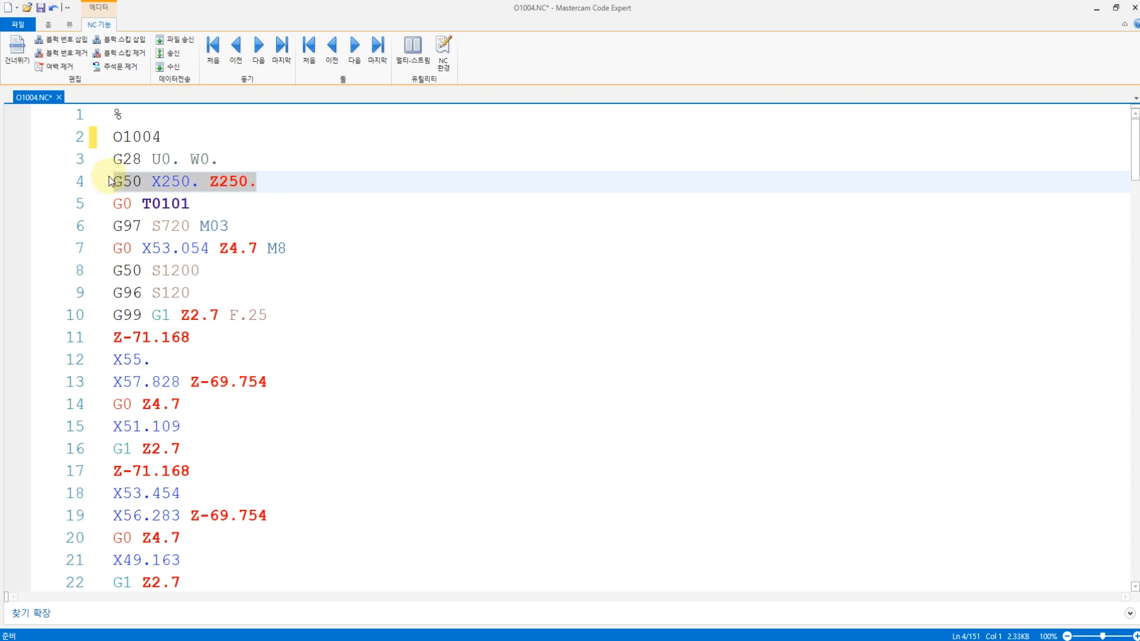
key(BackSpace)
key(BackSpace)
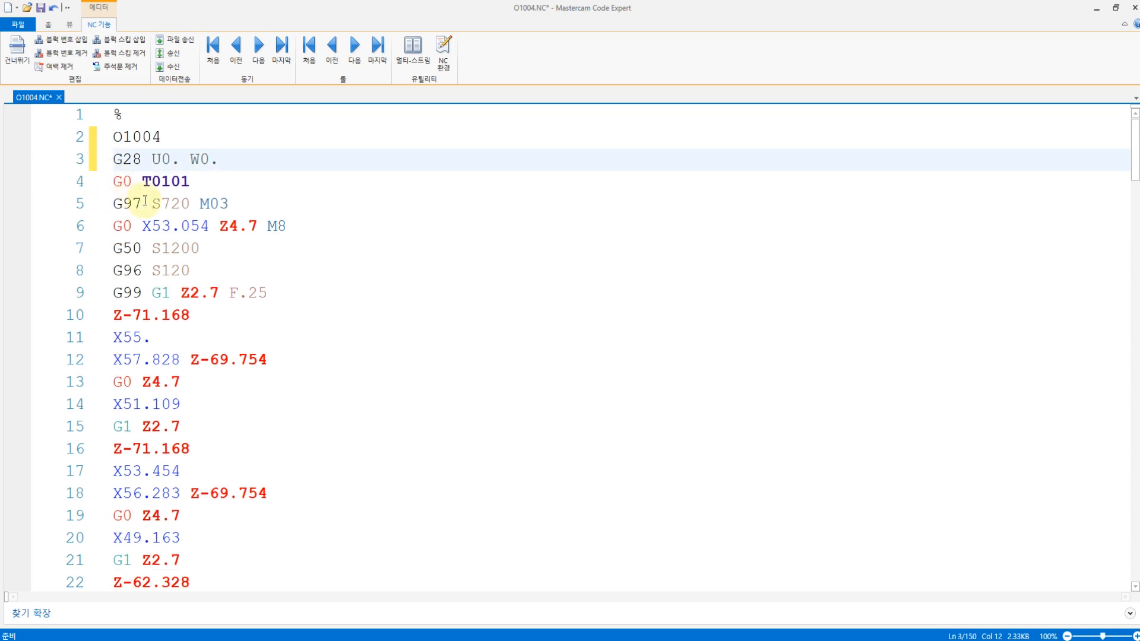
- Examine the T0101 tool call, the G97 spindle start, the first rapid move and the G50 and G96 speed lines
click(199, 185)
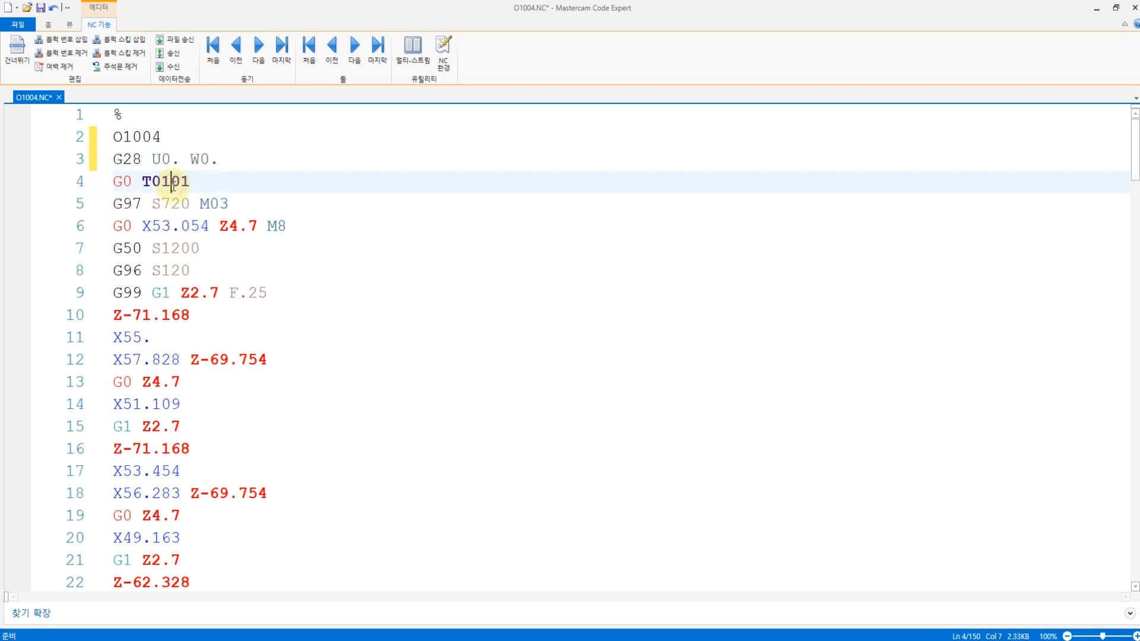
click(152, 205)
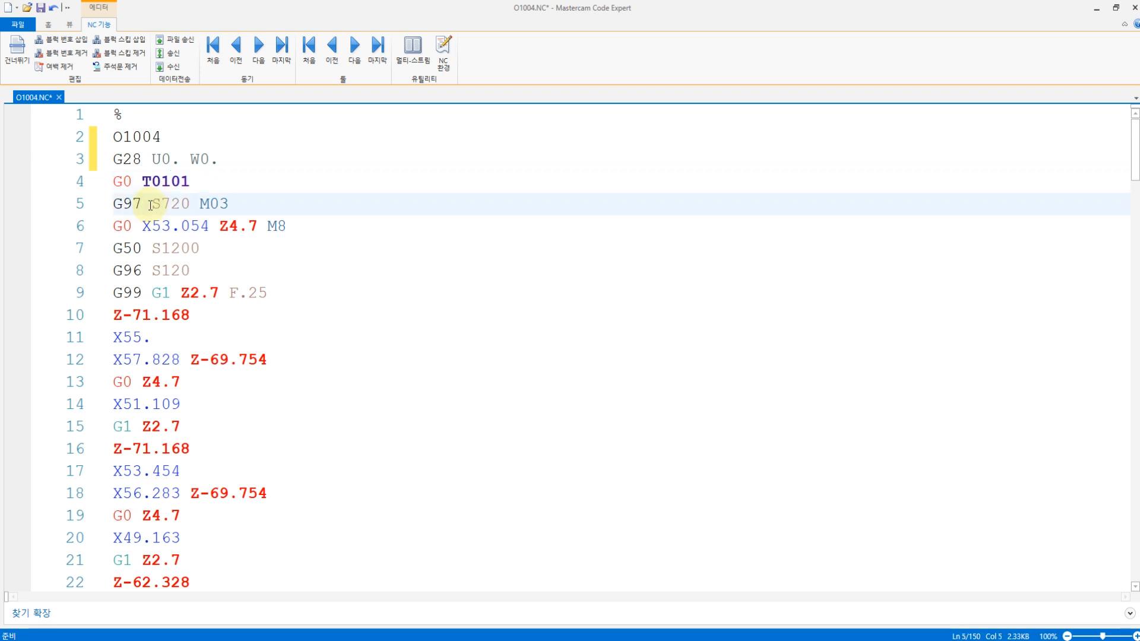
click(143, 226)
click(147, 247)
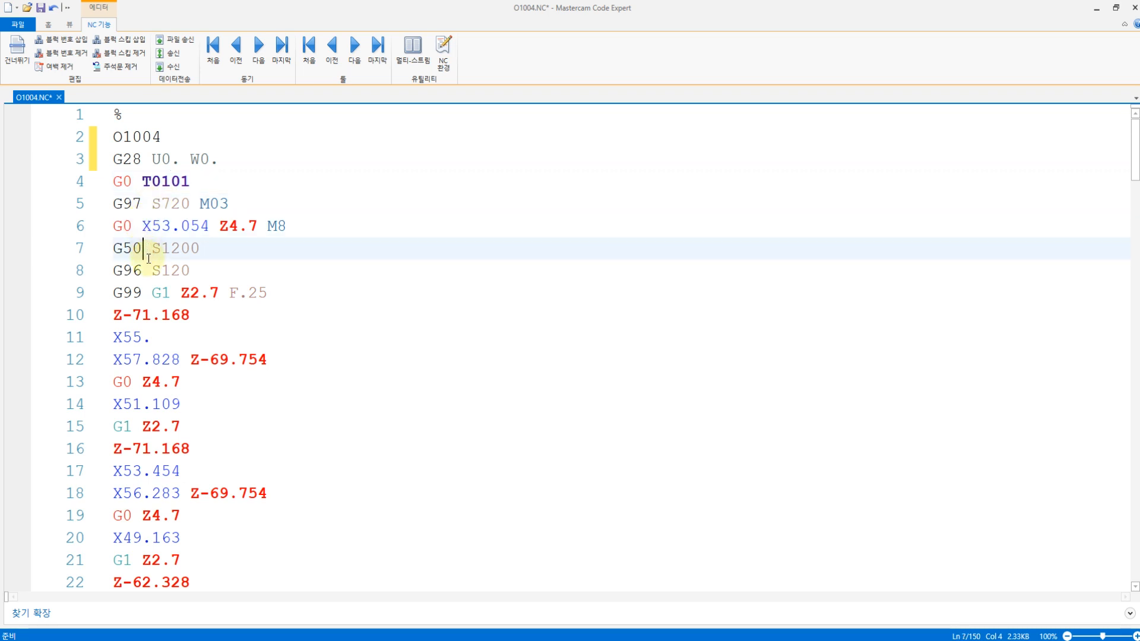
click(152, 271)
drag(198, 269, 114, 250)
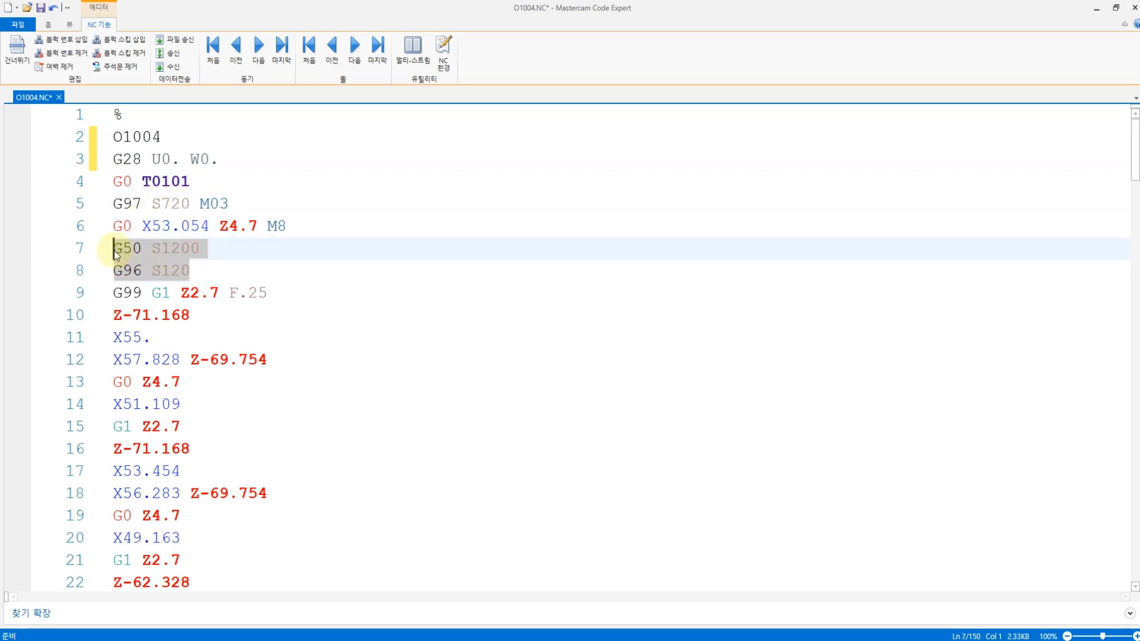
click(152, 333)
- Delete the tool 2 offset and 55-degree insert comments after the M01 stop that ends the roughing section
scroll(166, 330, down, 17)
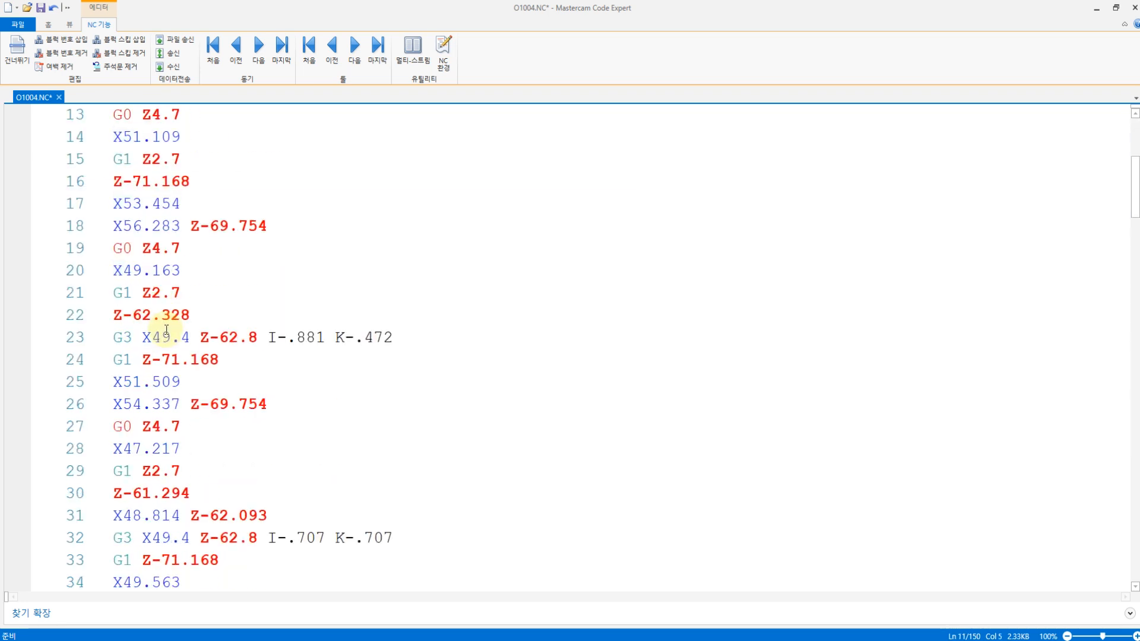
scroll(167, 330, down, 17)
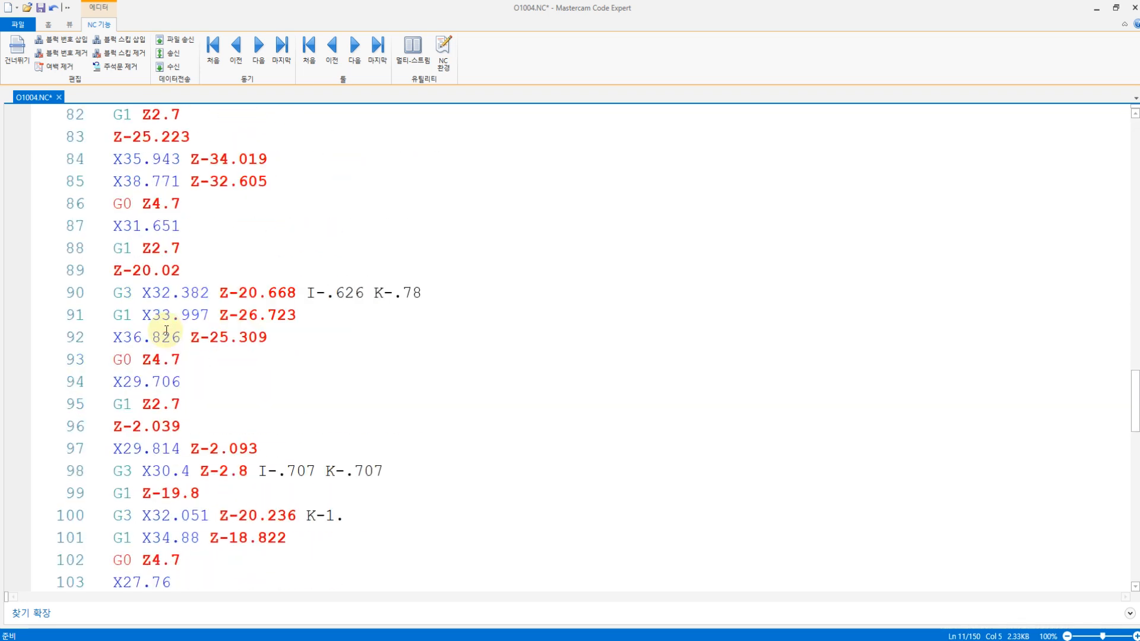
scroll(166, 331, down, 1)
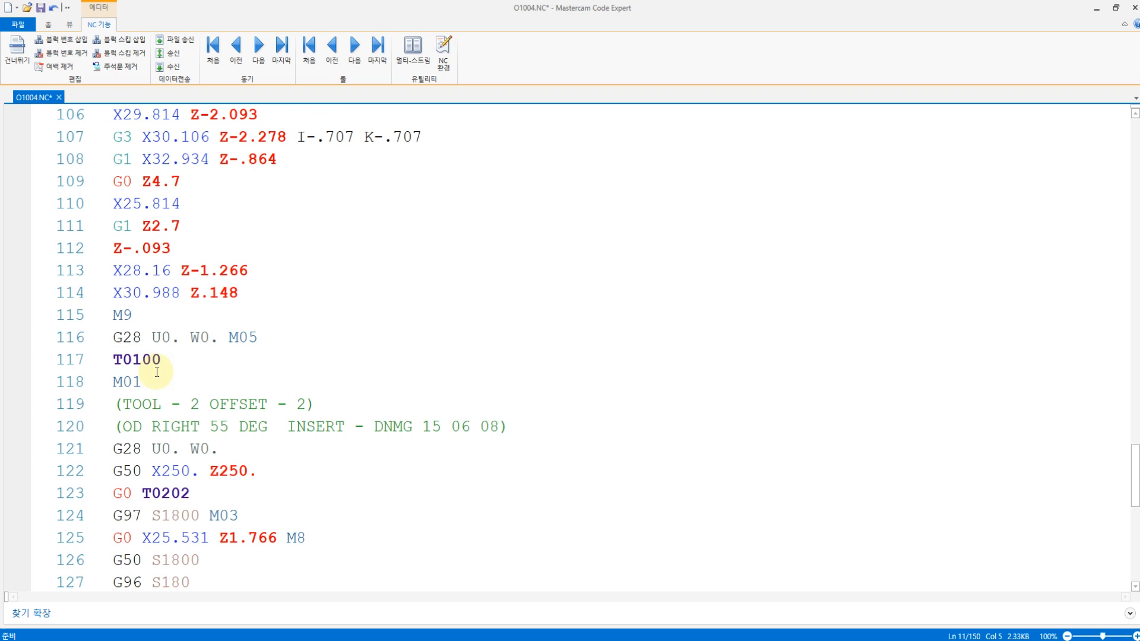
click(144, 338)
click(163, 358)
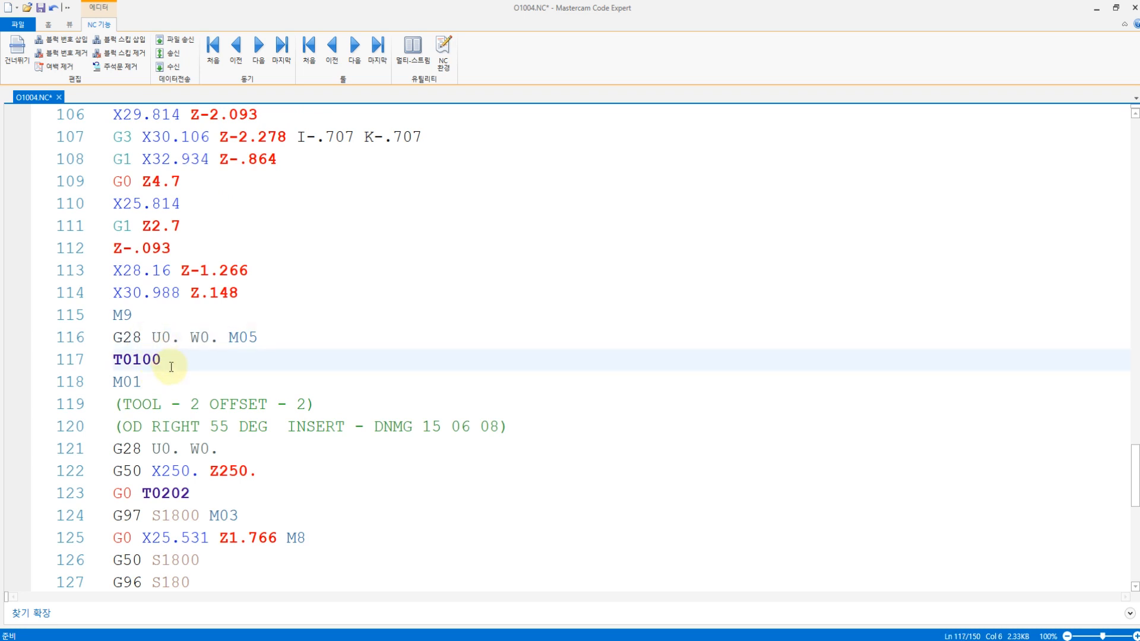
click(150, 389)
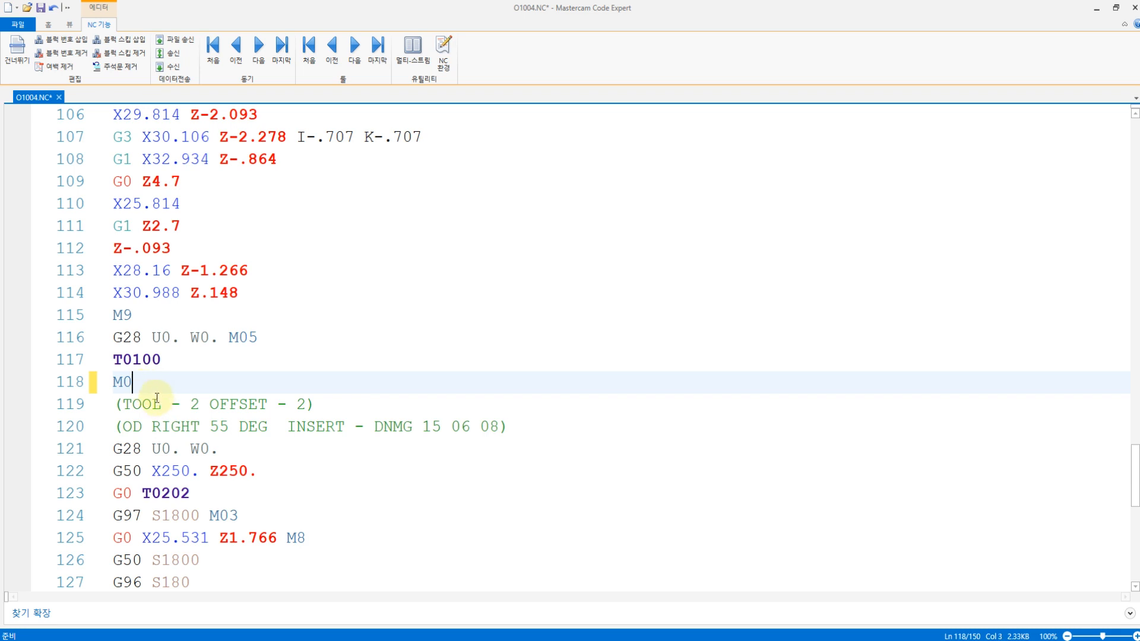
drag(542, 425, 109, 403)
key(Delete)
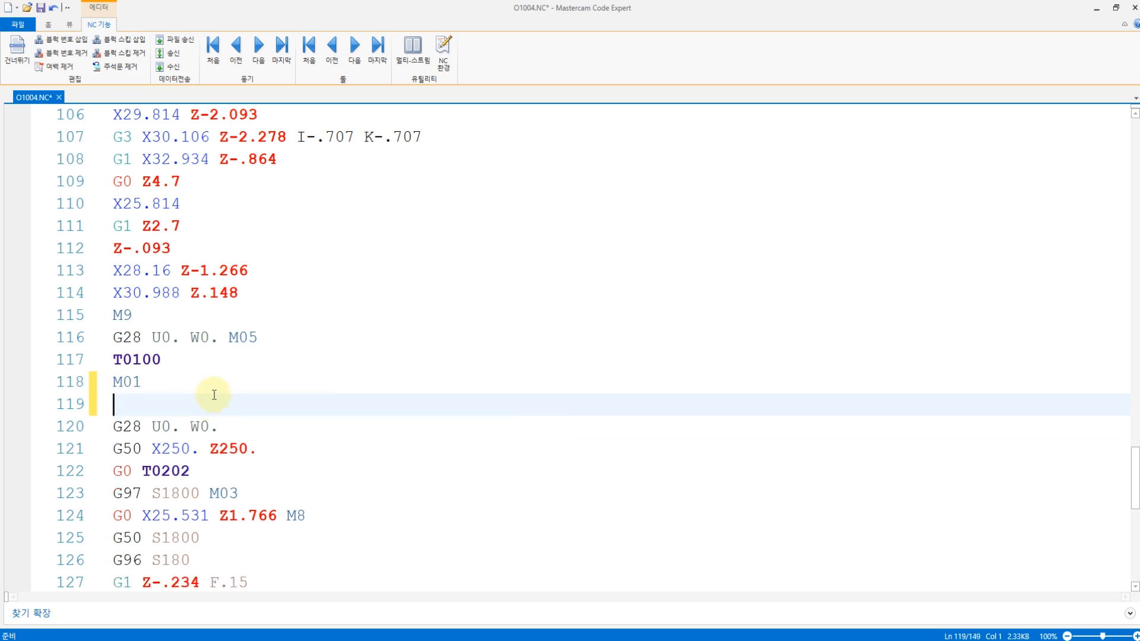
- Keep one blank line after the M01 stop and delete the G50 X250. Z250. line below the finishing section's G28 return
key(BackSpace)
key(Return)
drag(267, 449, 119, 450)
key(Delete)
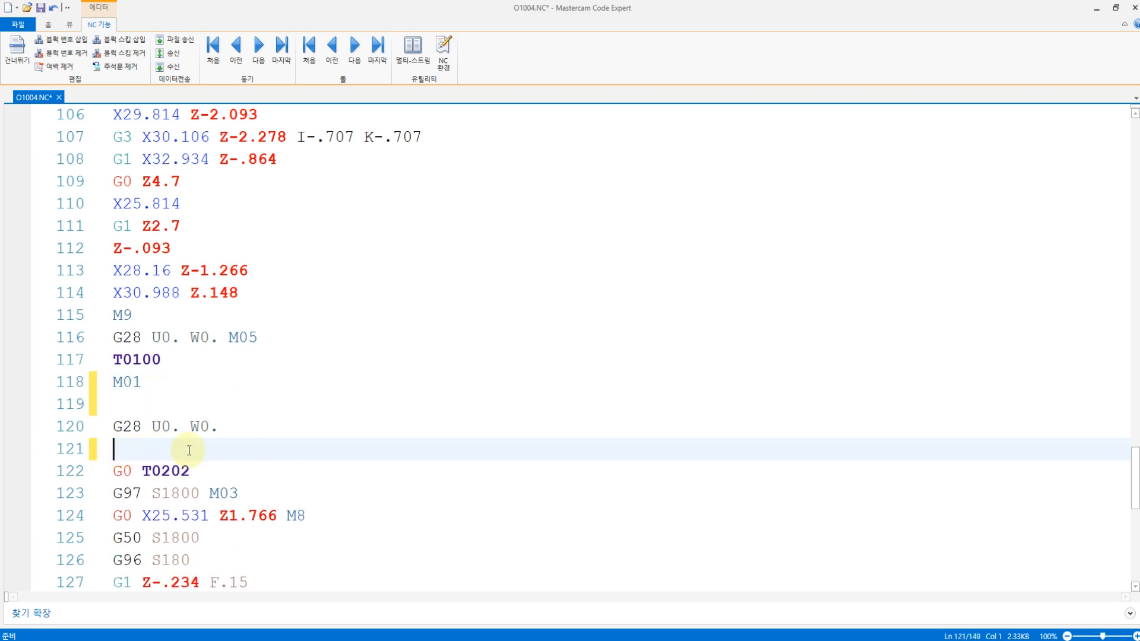
key(BackSpace)
click(217, 449)
scroll(234, 448, down, 2)
click(218, 425)
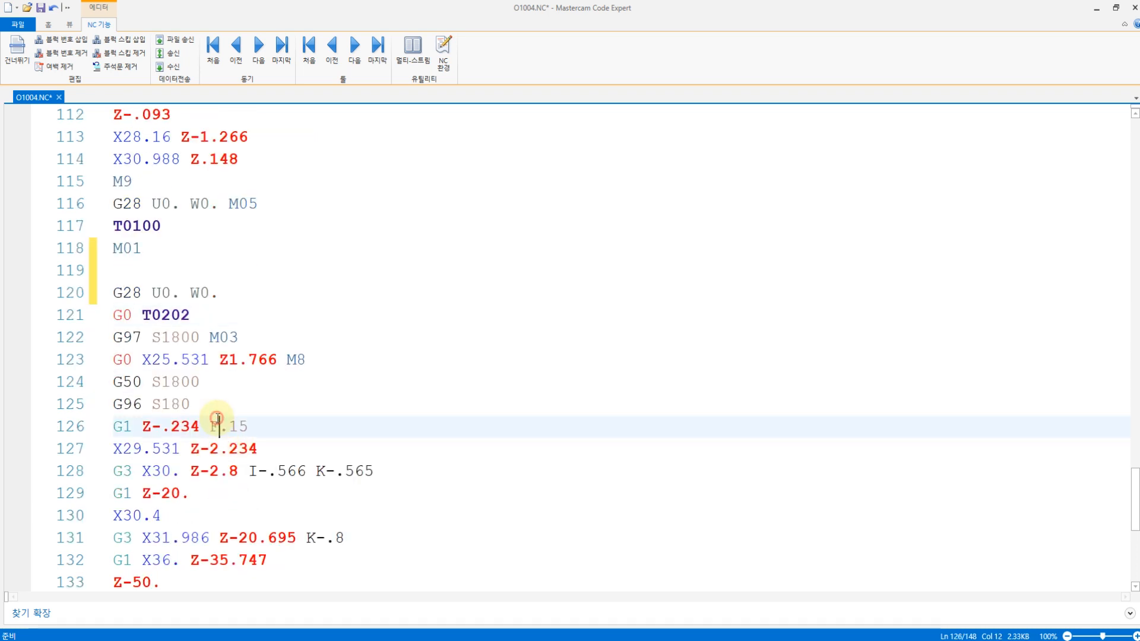
- Change the program end code M30 after T0200 to M02
scroll(224, 434, down, 5)
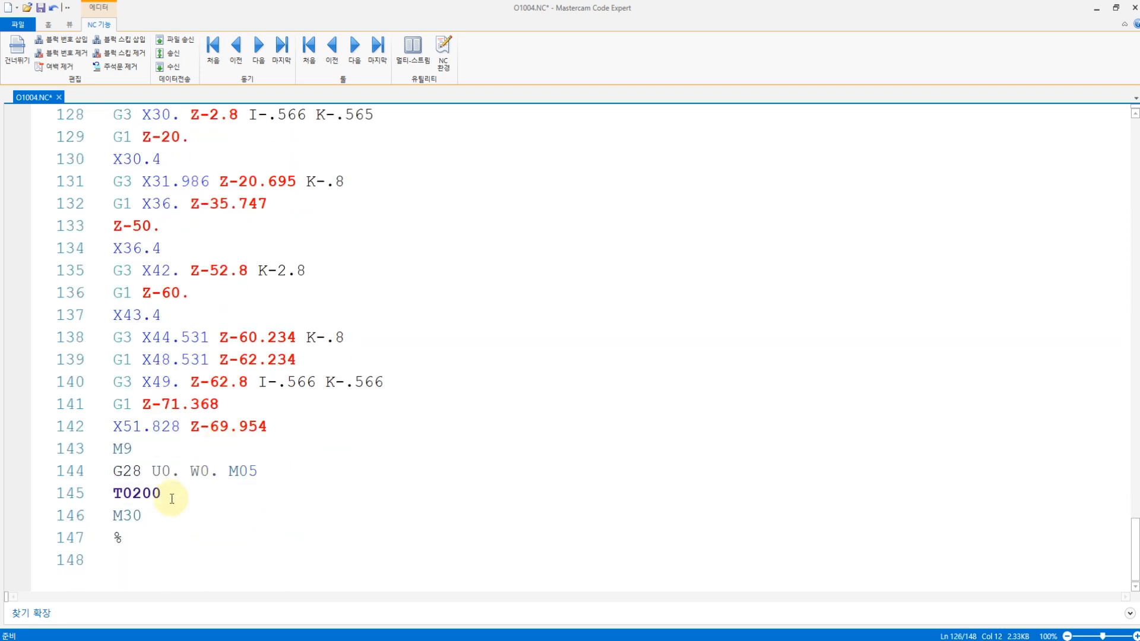
click(166, 495)
click(160, 516)
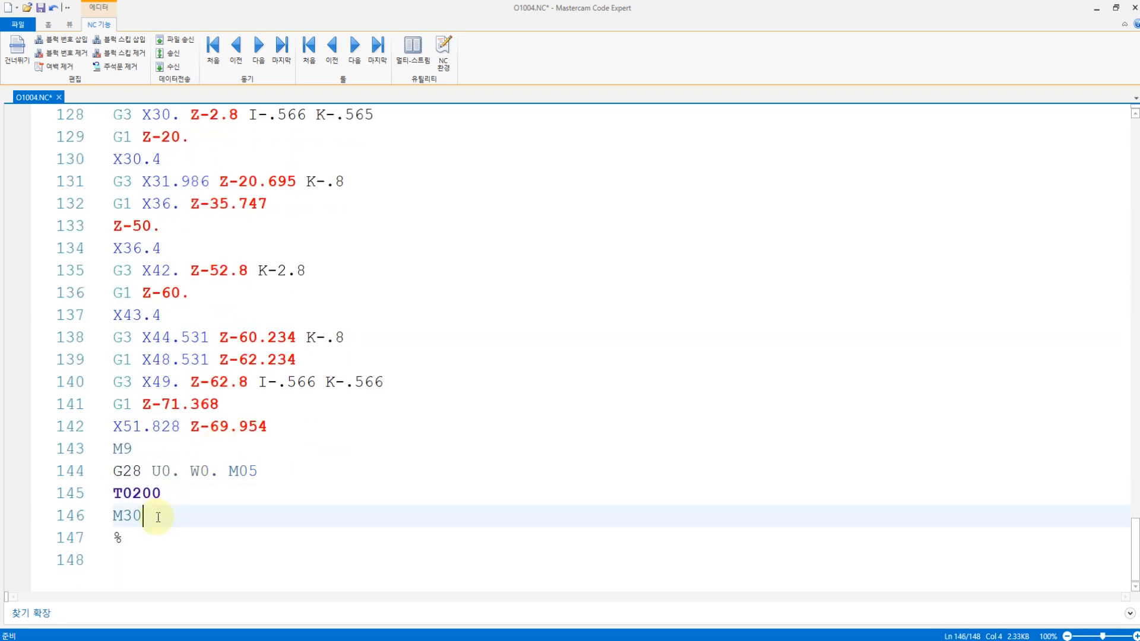
key(BackSpace)
key(BackSpace)
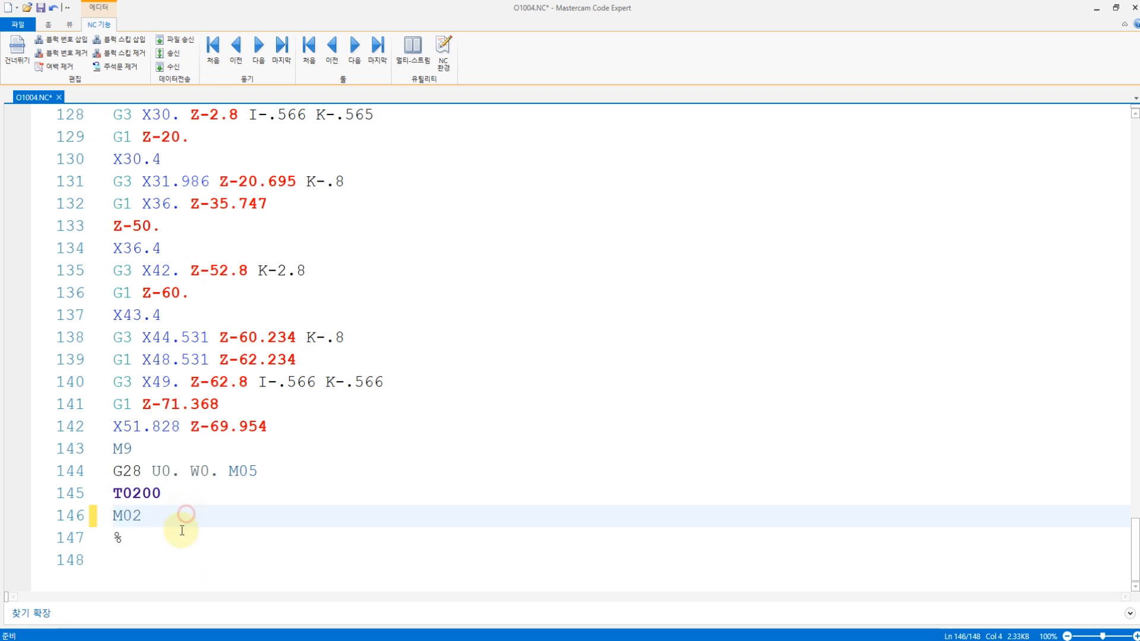
click(185, 533)
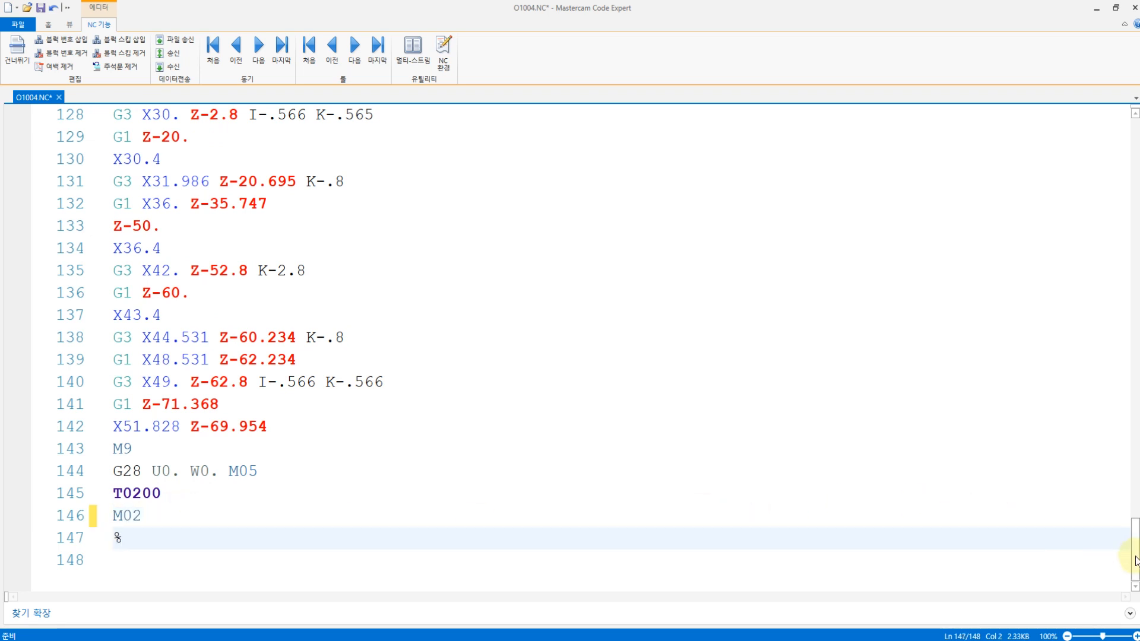
- Return to the start of the O1004 program and save the edited NC file
drag(1135, 550, 1134, 208)
scroll(1135, 157, up, 1)
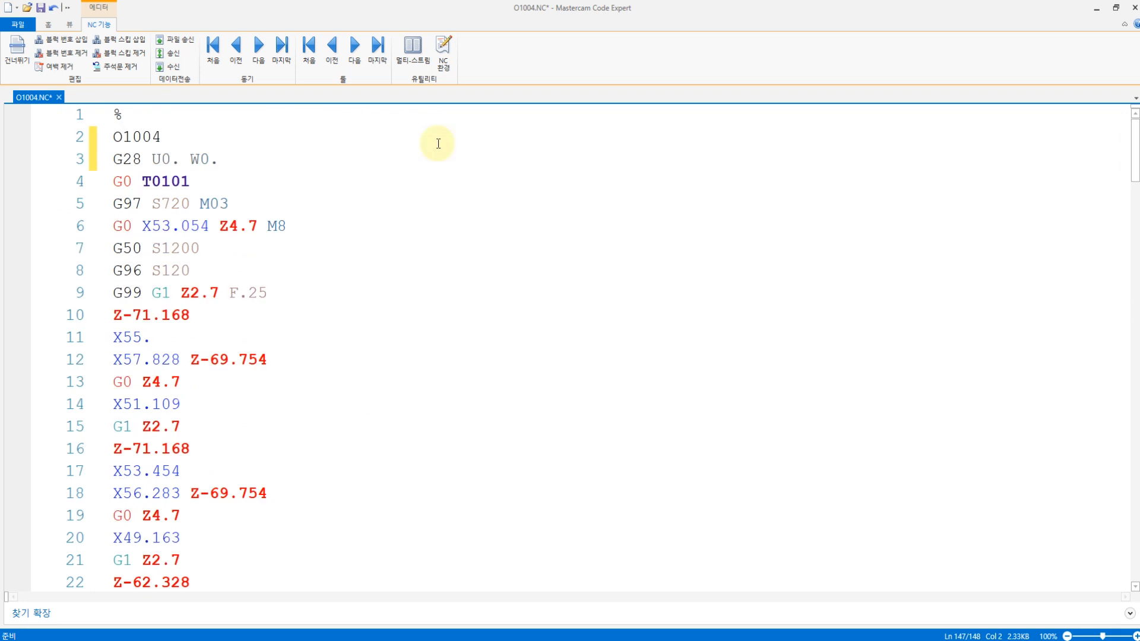
click(136, 124)
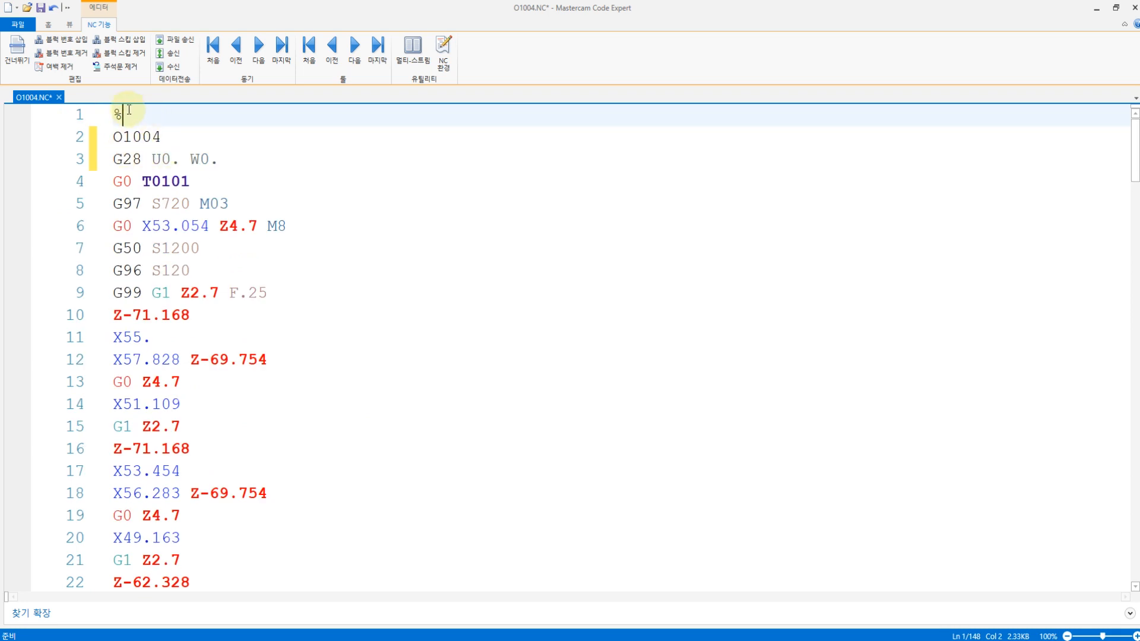
key(ctrl+s)
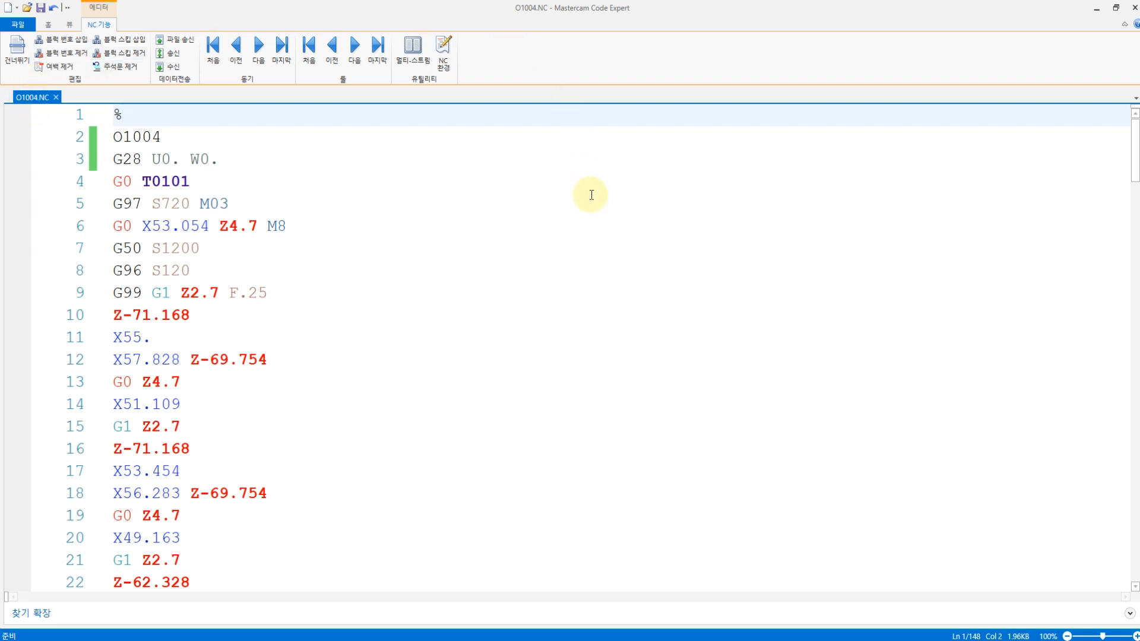
- Switch to the Notepad work notes, enlarge them and review the job title line on workpiece and chuck jaw setup, trimming and stock recognition
click(593, 640)
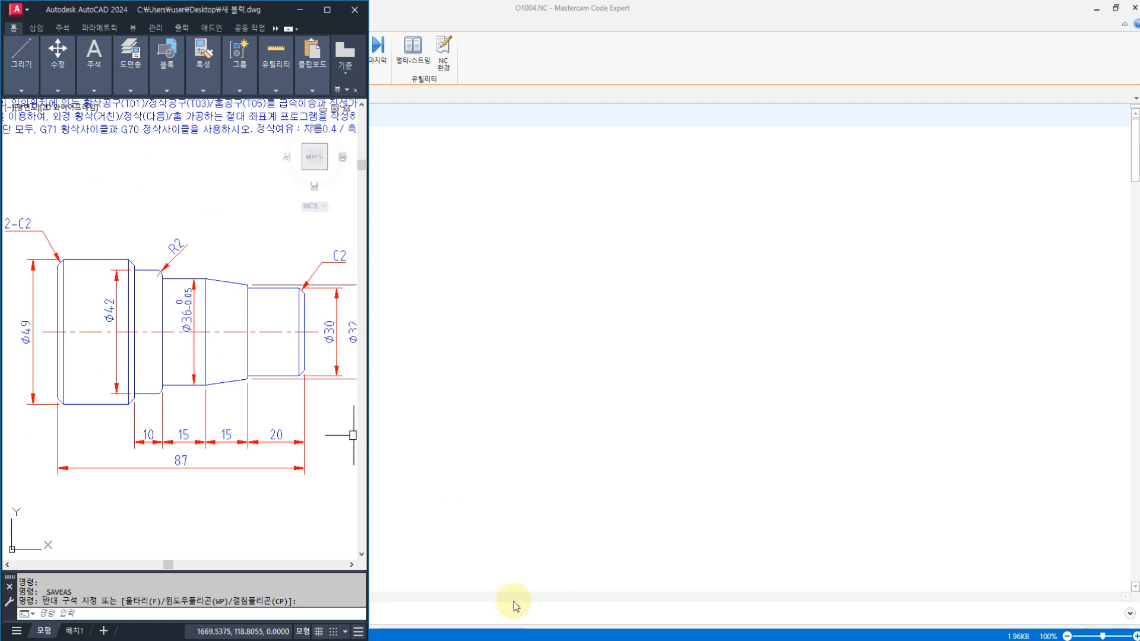
click(530, 640)
click(564, 640)
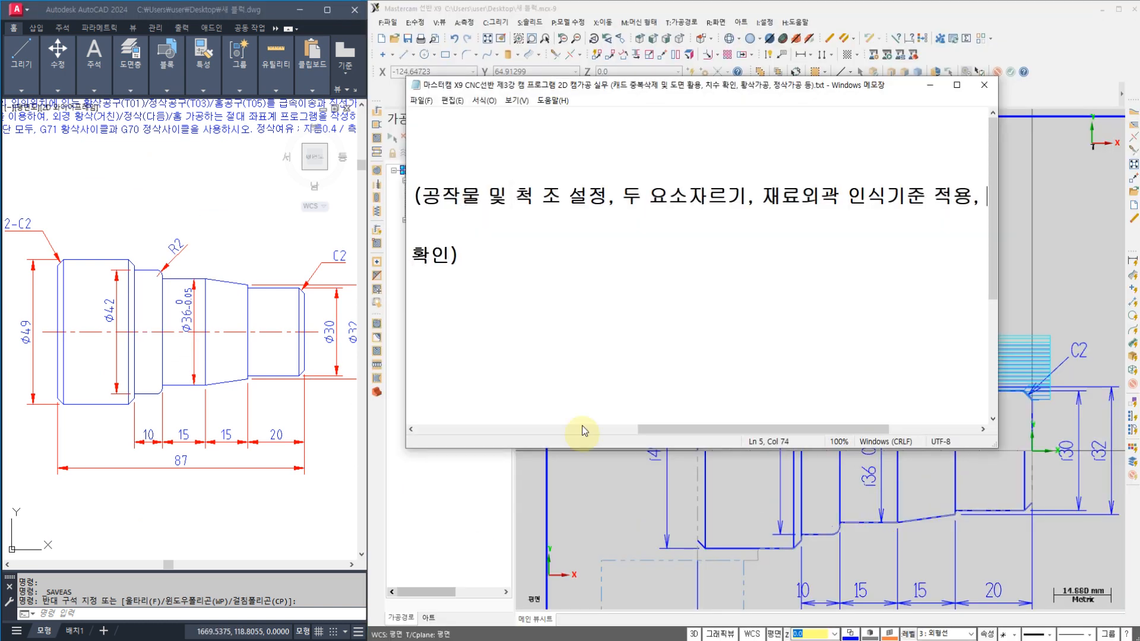
click(956, 84)
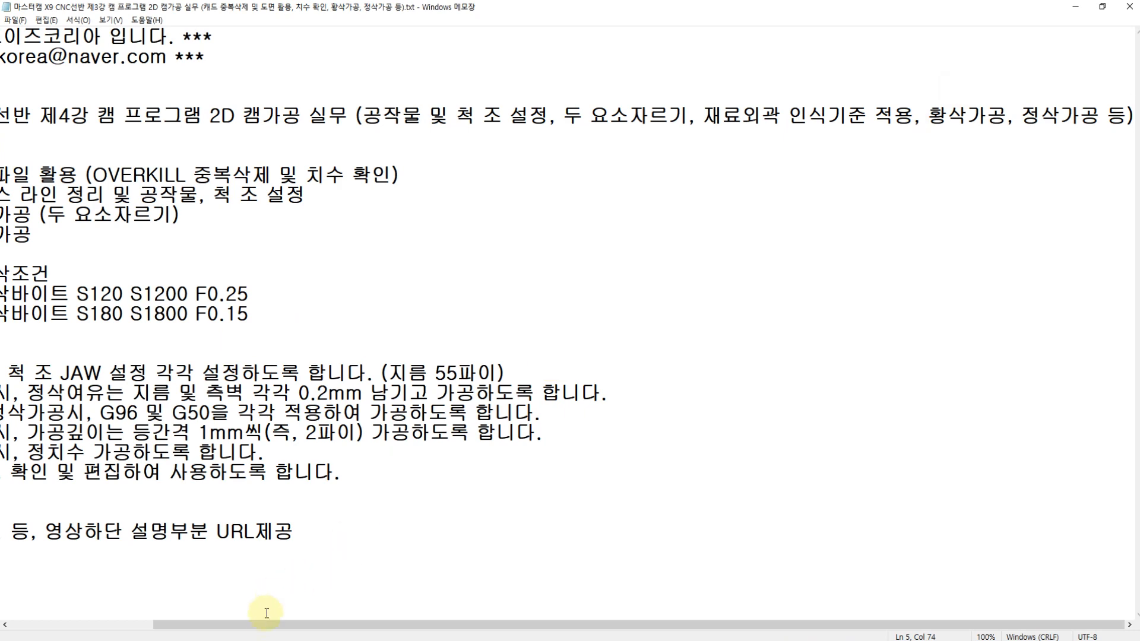
drag(265, 624, 88, 624)
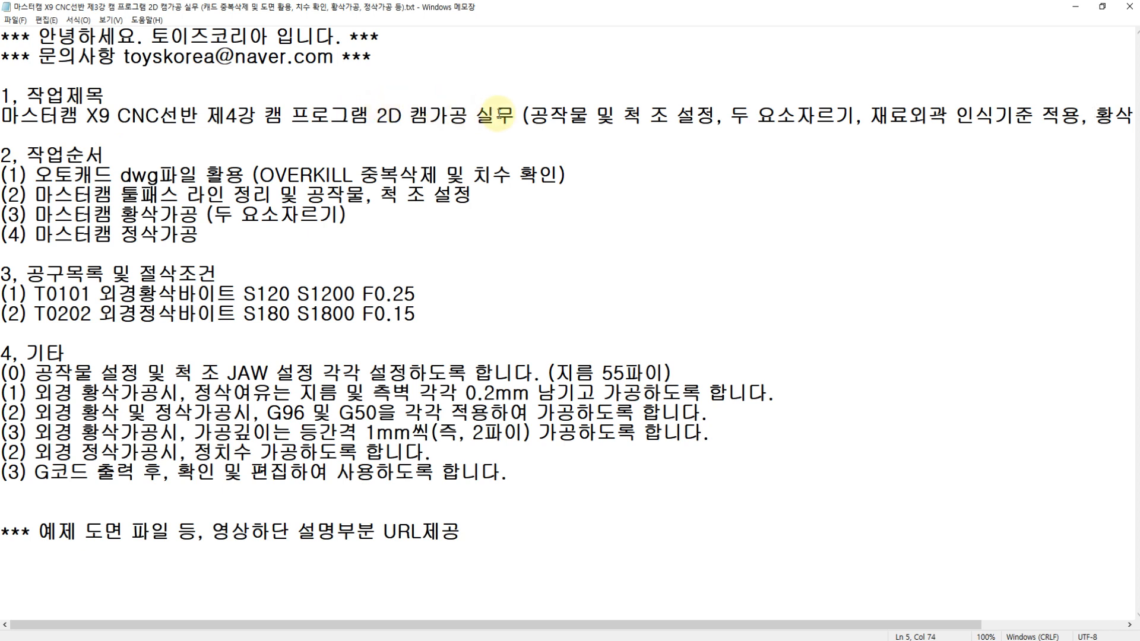
drag(533, 116, 728, 115)
click(729, 115)
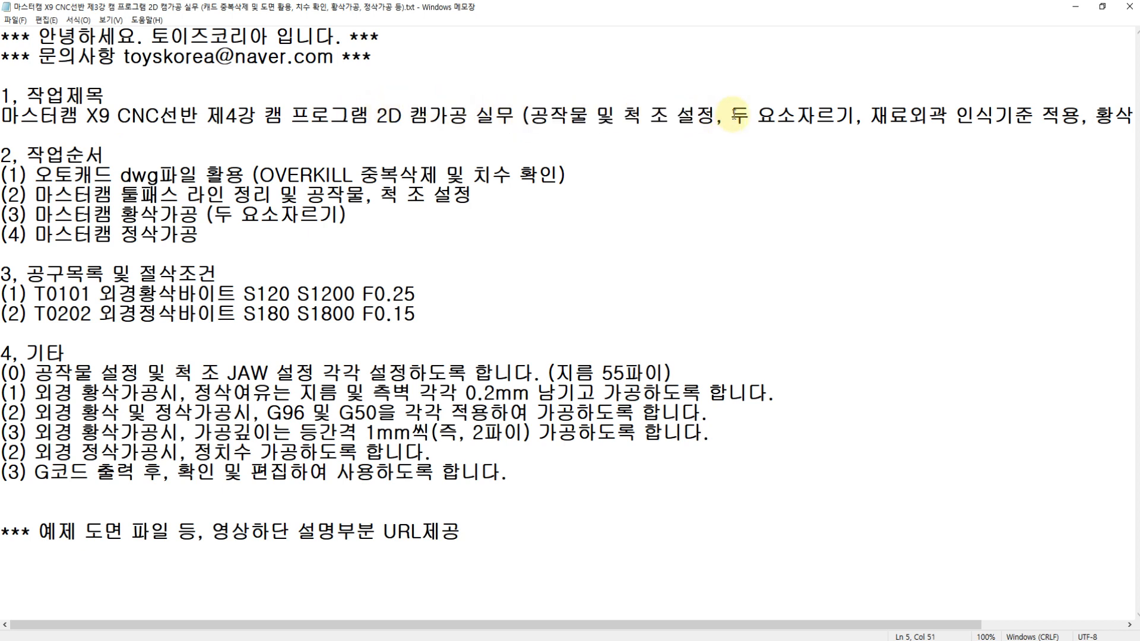
drag(871, 114, 1076, 121)
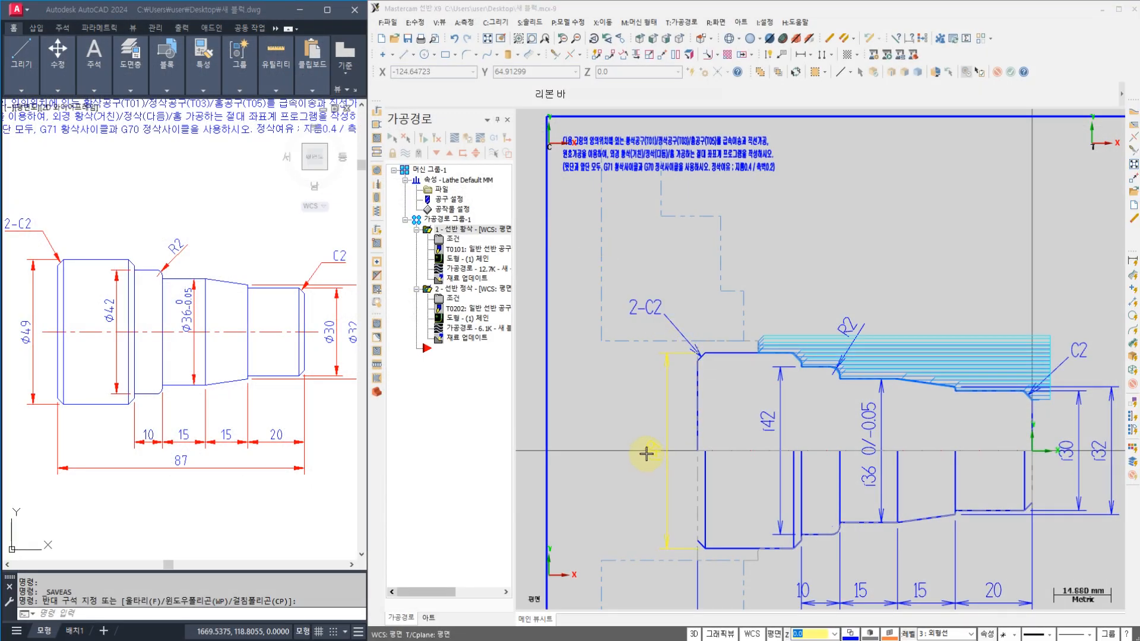
mouse_move(44, 340)
mouse_down()
mouse_move(3, 353)
mouse_move(38, 293)
mouse_move(43, 341)
mouse_move(122, 265)
mouse_move(118, 292)
mouse_up()
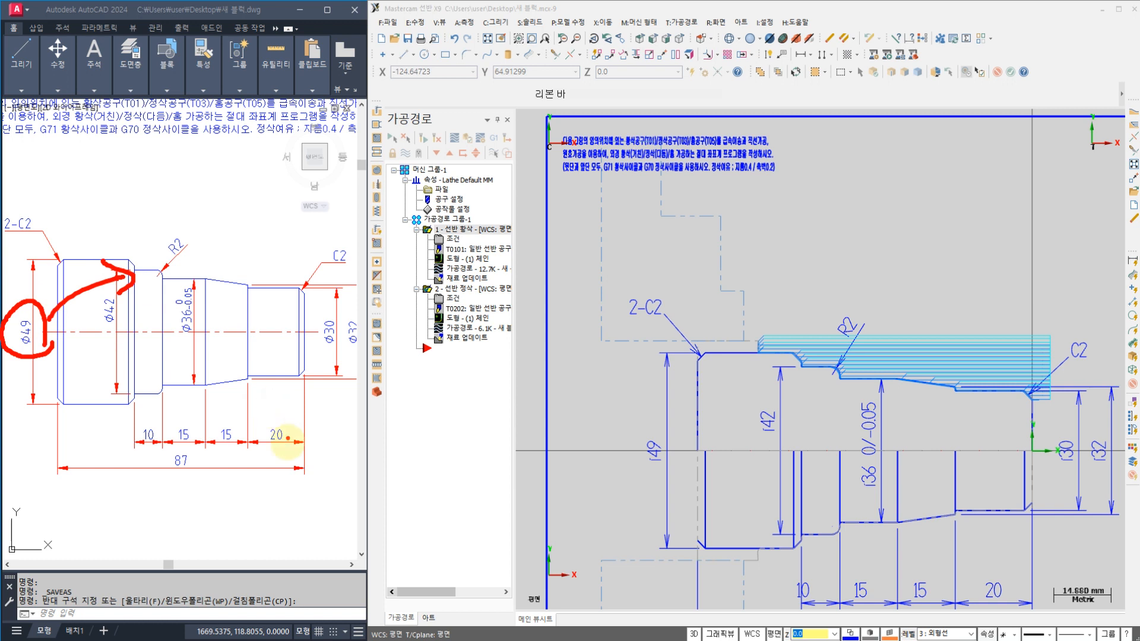
drag(347, 413, 312, 484)
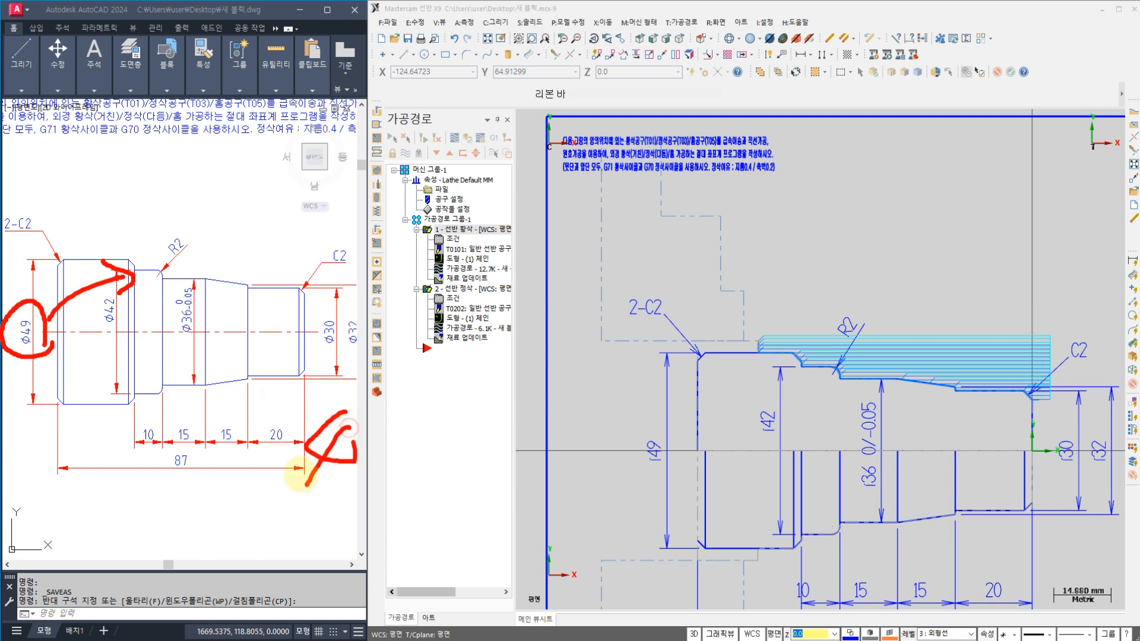
mouse_move(279, 434)
mouse_down()
mouse_move(267, 453)
mouse_move(280, 443)
mouse_up()
drag(277, 423, 255, 488)
mouse_move(408, 424)
mouse_down()
mouse_move(376, 392)
mouse_move(375, 504)
mouse_up()
drag(424, 423, 389, 465)
drag(381, 437, 423, 473)
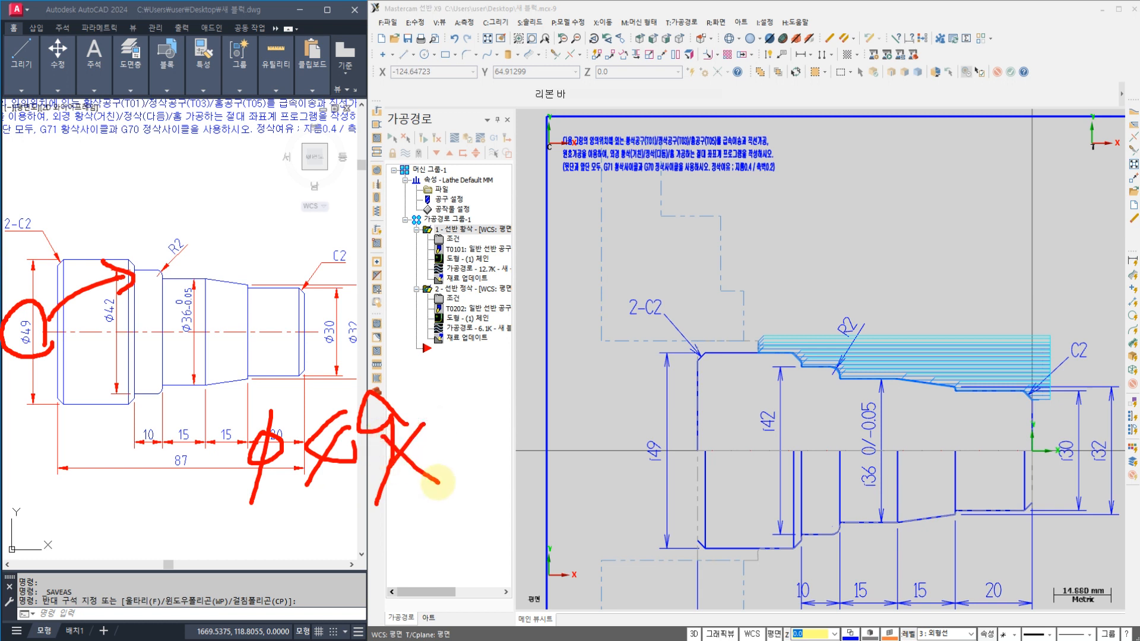
mouse_move(354, 506)
mouse_down()
mouse_move(241, 420)
mouse_move(425, 475)
mouse_up()
mouse_move(484, 442)
mouse_down()
mouse_move(581, 438)
mouse_move(588, 469)
mouse_up()
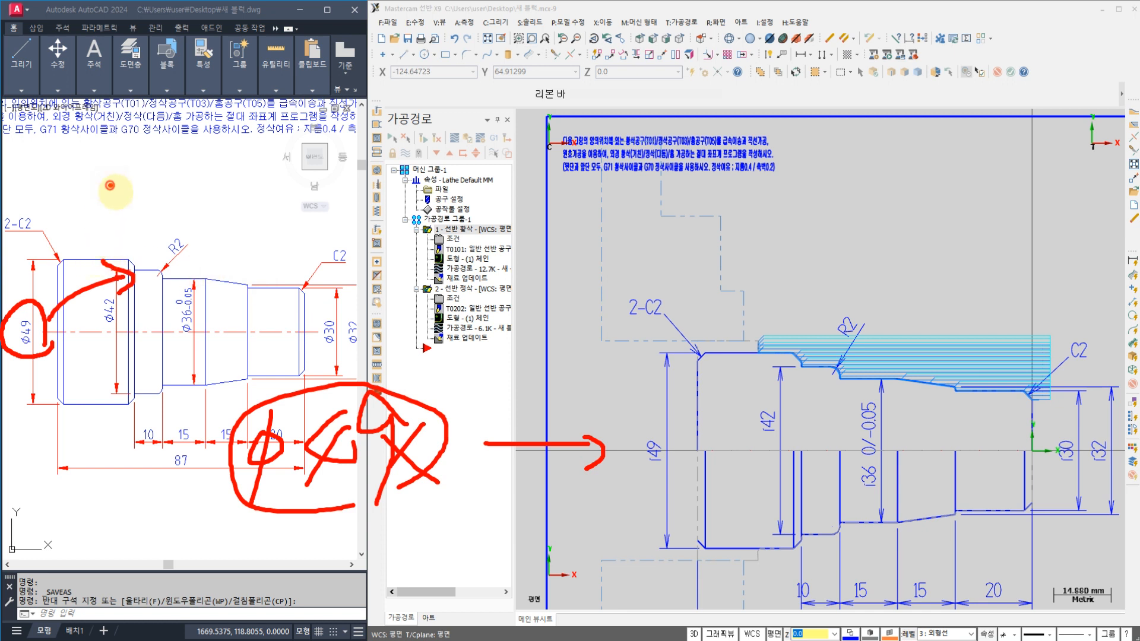
mouse_move(107, 181)
mouse_down()
mouse_move(131, 203)
mouse_move(170, 185)
mouse_up()
mouse_move(184, 172)
mouse_down()
mouse_move(224, 174)
mouse_move(205, 206)
mouse_up()
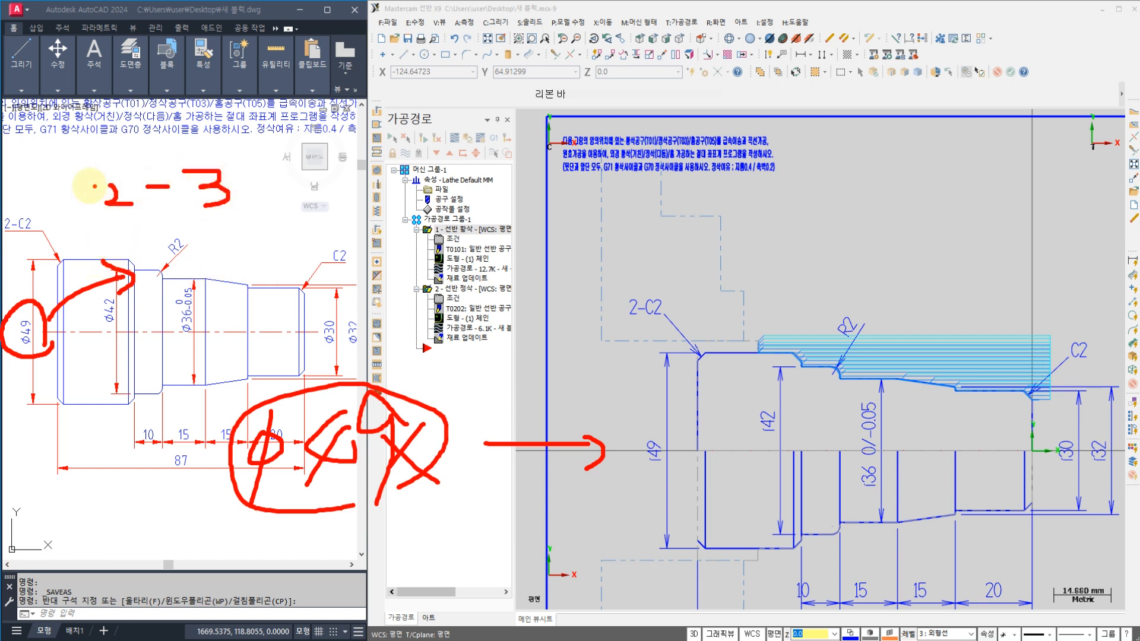
mouse_move(86, 187)
mouse_down()
mouse_move(71, 249)
mouse_move(272, 225)
mouse_move(281, 258)
mouse_move(295, 260)
mouse_up()
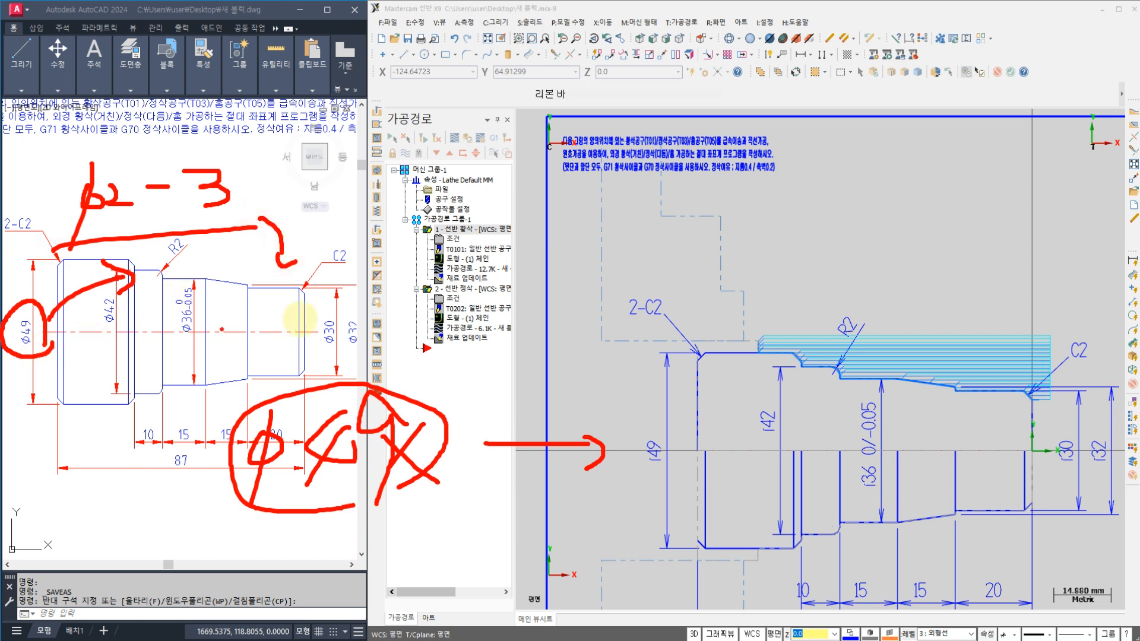
drag(334, 312, 517, 232)
drag(634, 180, 625, 265)
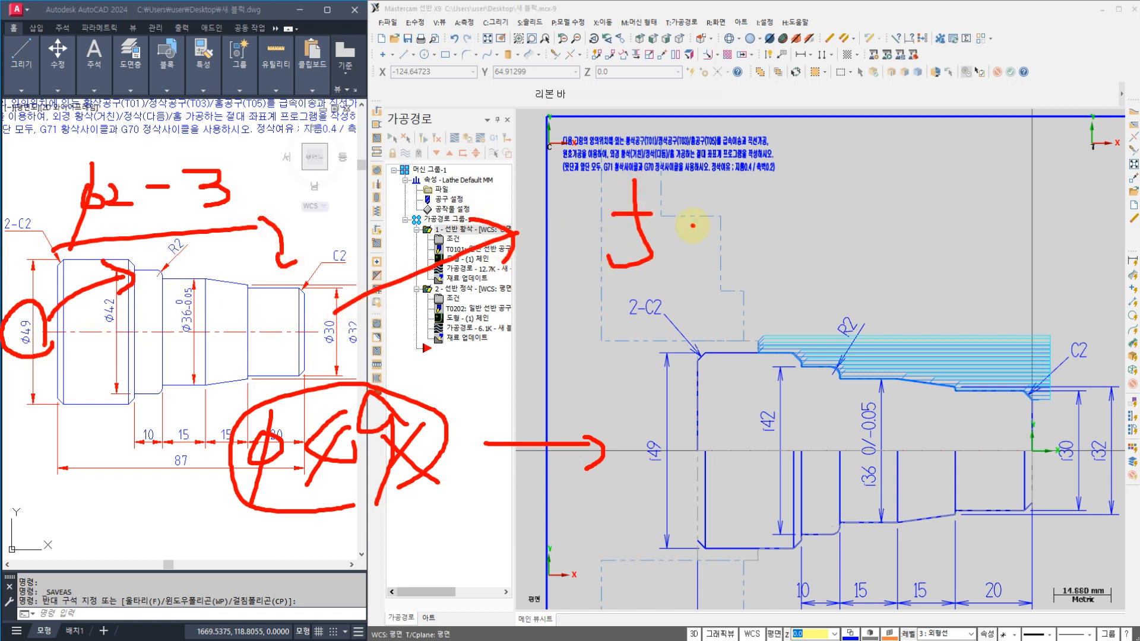
drag(693, 226, 720, 251)
mouse_move(549, 172)
mouse_down()
mouse_move(605, 220)
mouse_move(545, 213)
mouse_up()
drag(573, 164, 557, 284)
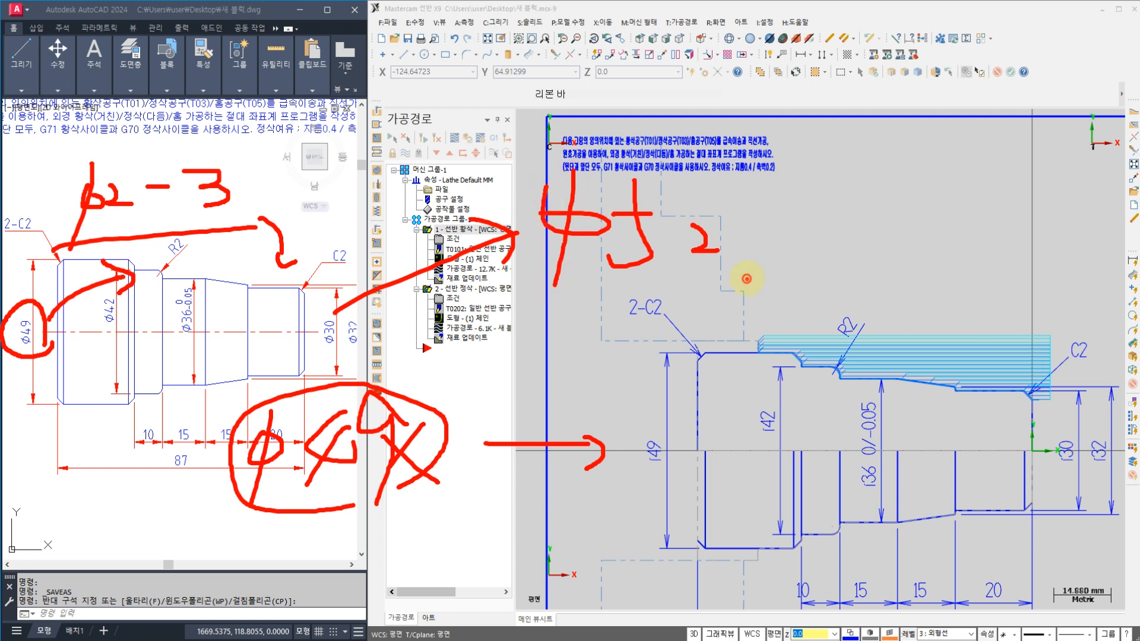
drag(746, 279, 745, 179)
mouse_move(729, 205)
mouse_down()
mouse_move(746, 178)
mouse_move(774, 203)
mouse_up()
mouse_move(871, 177)
mouse_down()
mouse_move(855, 255)
mouse_move(842, 237)
mouse_up()
drag(904, 208, 903, 247)
drag(936, 195, 838, 289)
drag(796, 204, 915, 287)
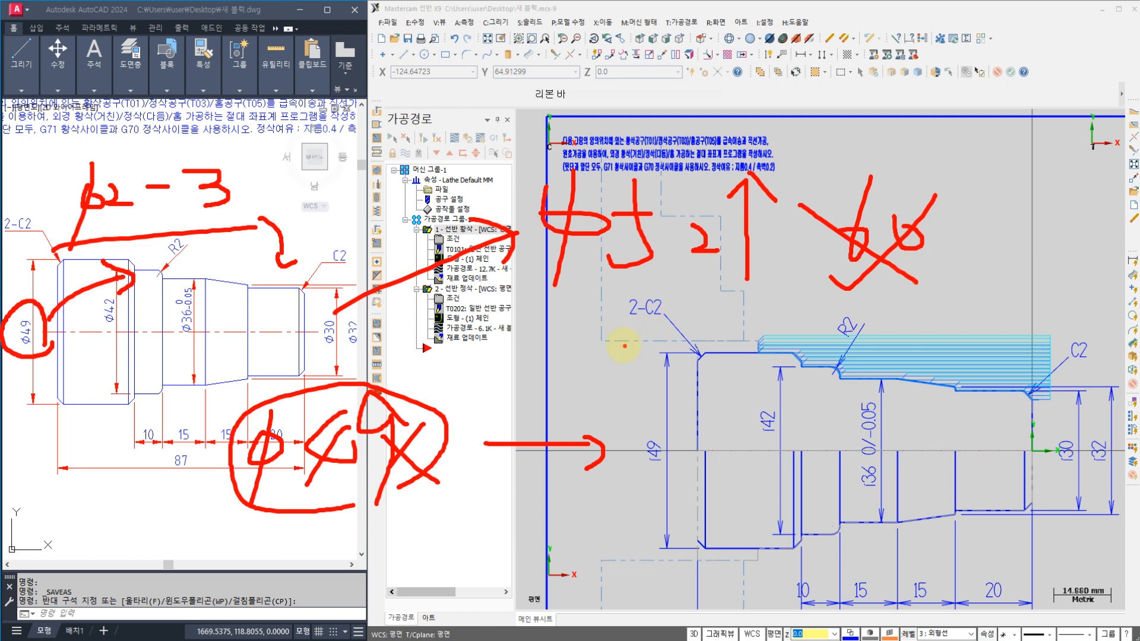
drag(596, 327, 596, 388)
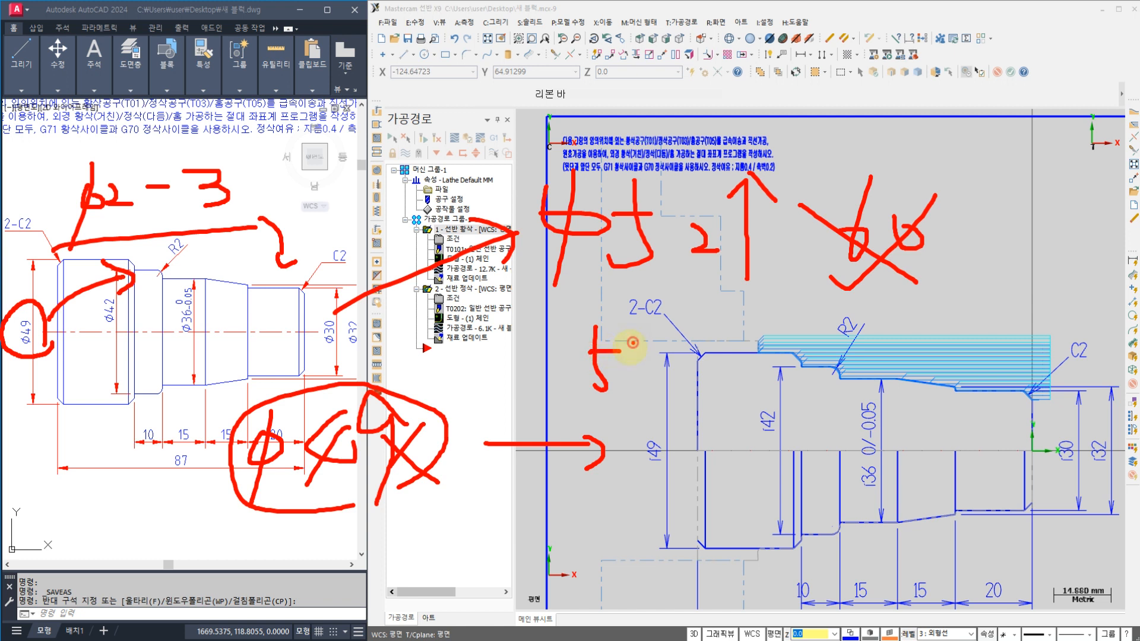
mouse_move(618, 351)
mouse_down()
mouse_move(641, 392)
mouse_move(668, 355)
mouse_up()
mouse_move(674, 380)
mouse_down()
mouse_move(573, 409)
mouse_move(671, 386)
mouse_move(659, 419)
mouse_up()
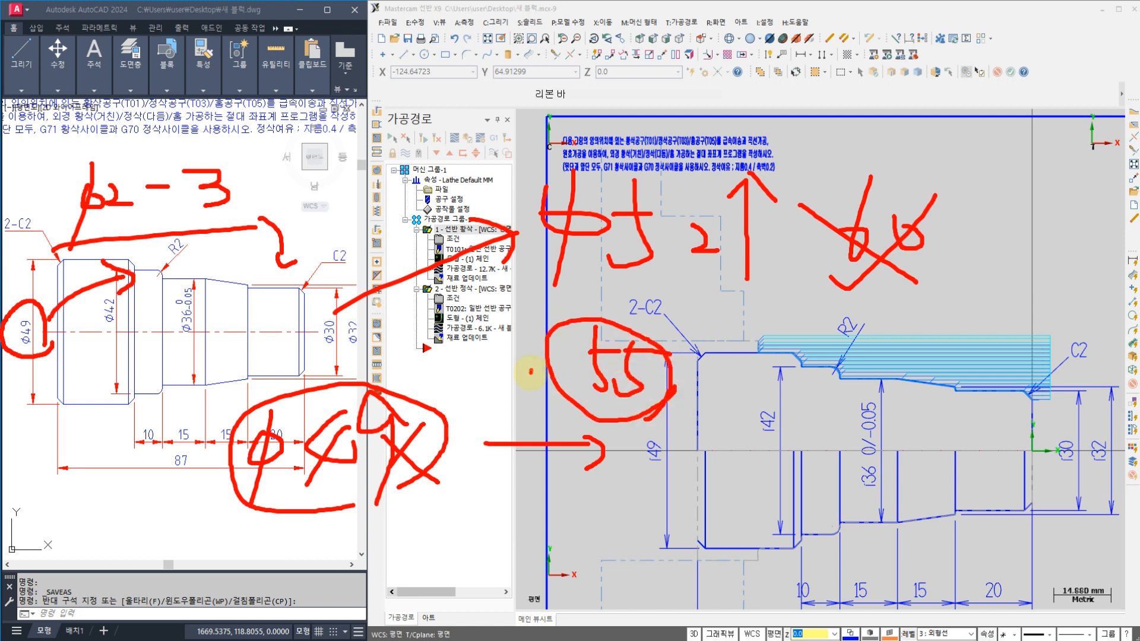
mouse_move(530, 372)
mouse_down()
mouse_move(559, 365)
mouse_move(537, 457)
mouse_up()
drag(772, 359, 780, 377)
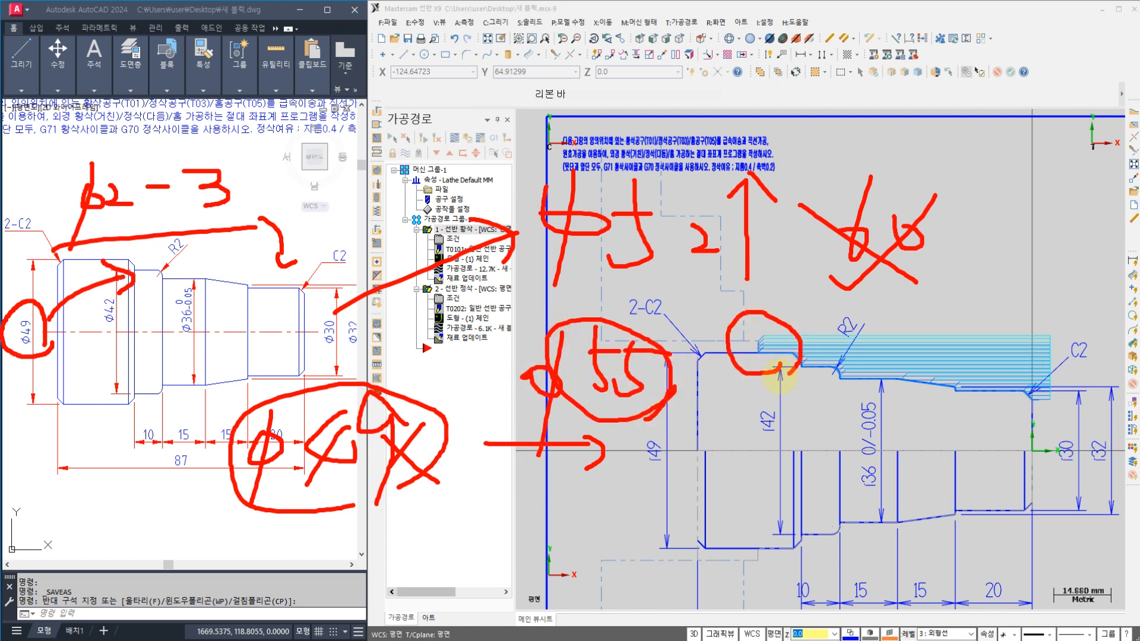
key(Escape)
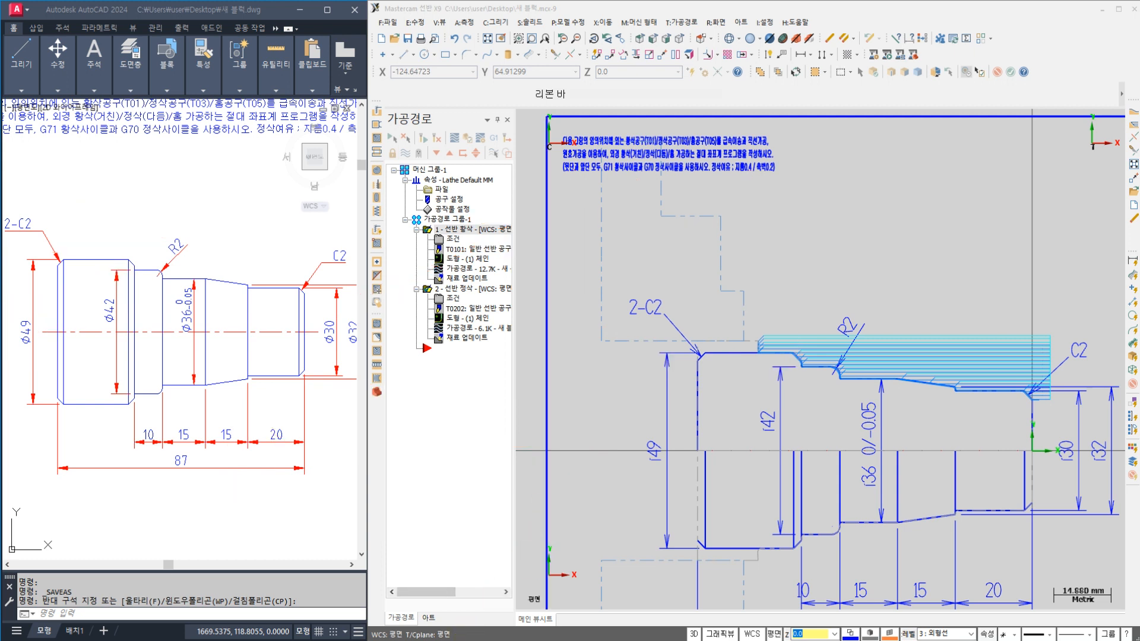